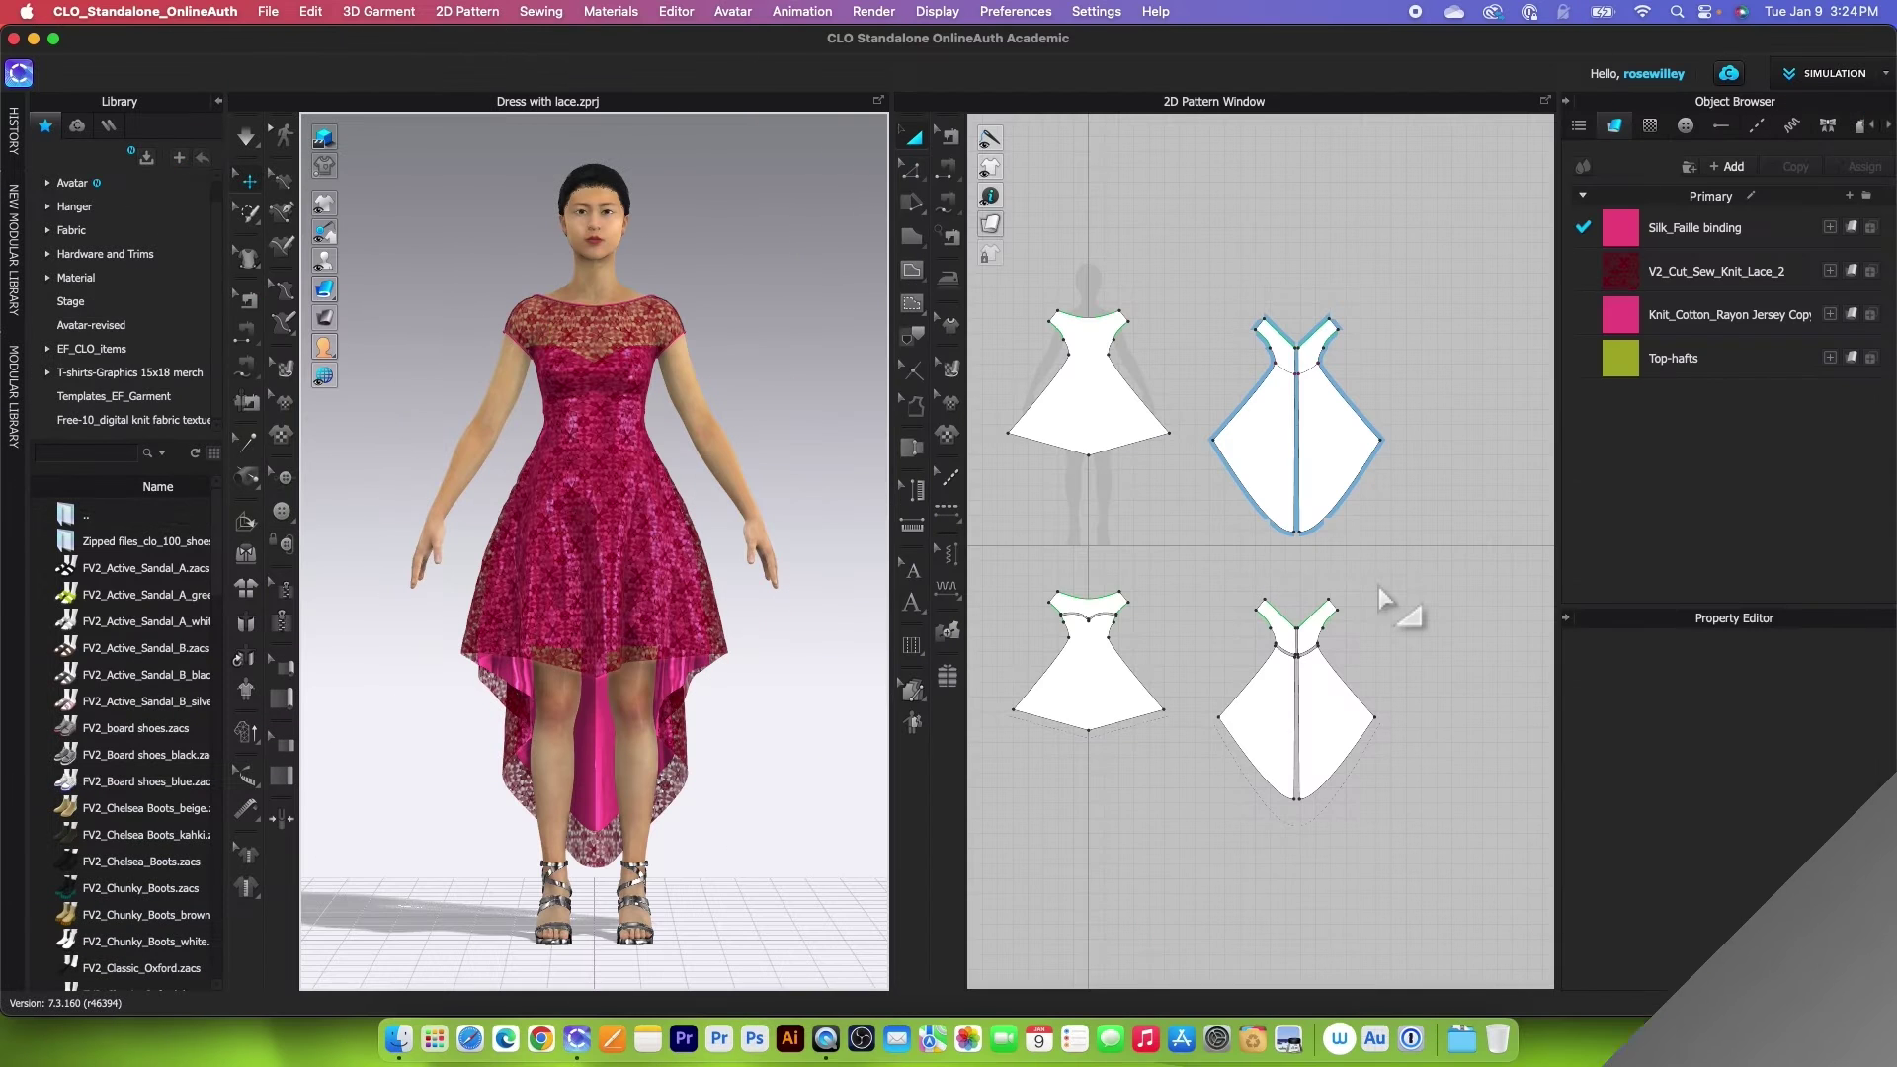
Change the particle distance of all four dress pattern pieces from 20 to 10 mm
left_click_drag(1028, 305, 1452, 854)
double_click(1804, 663)
type("10")
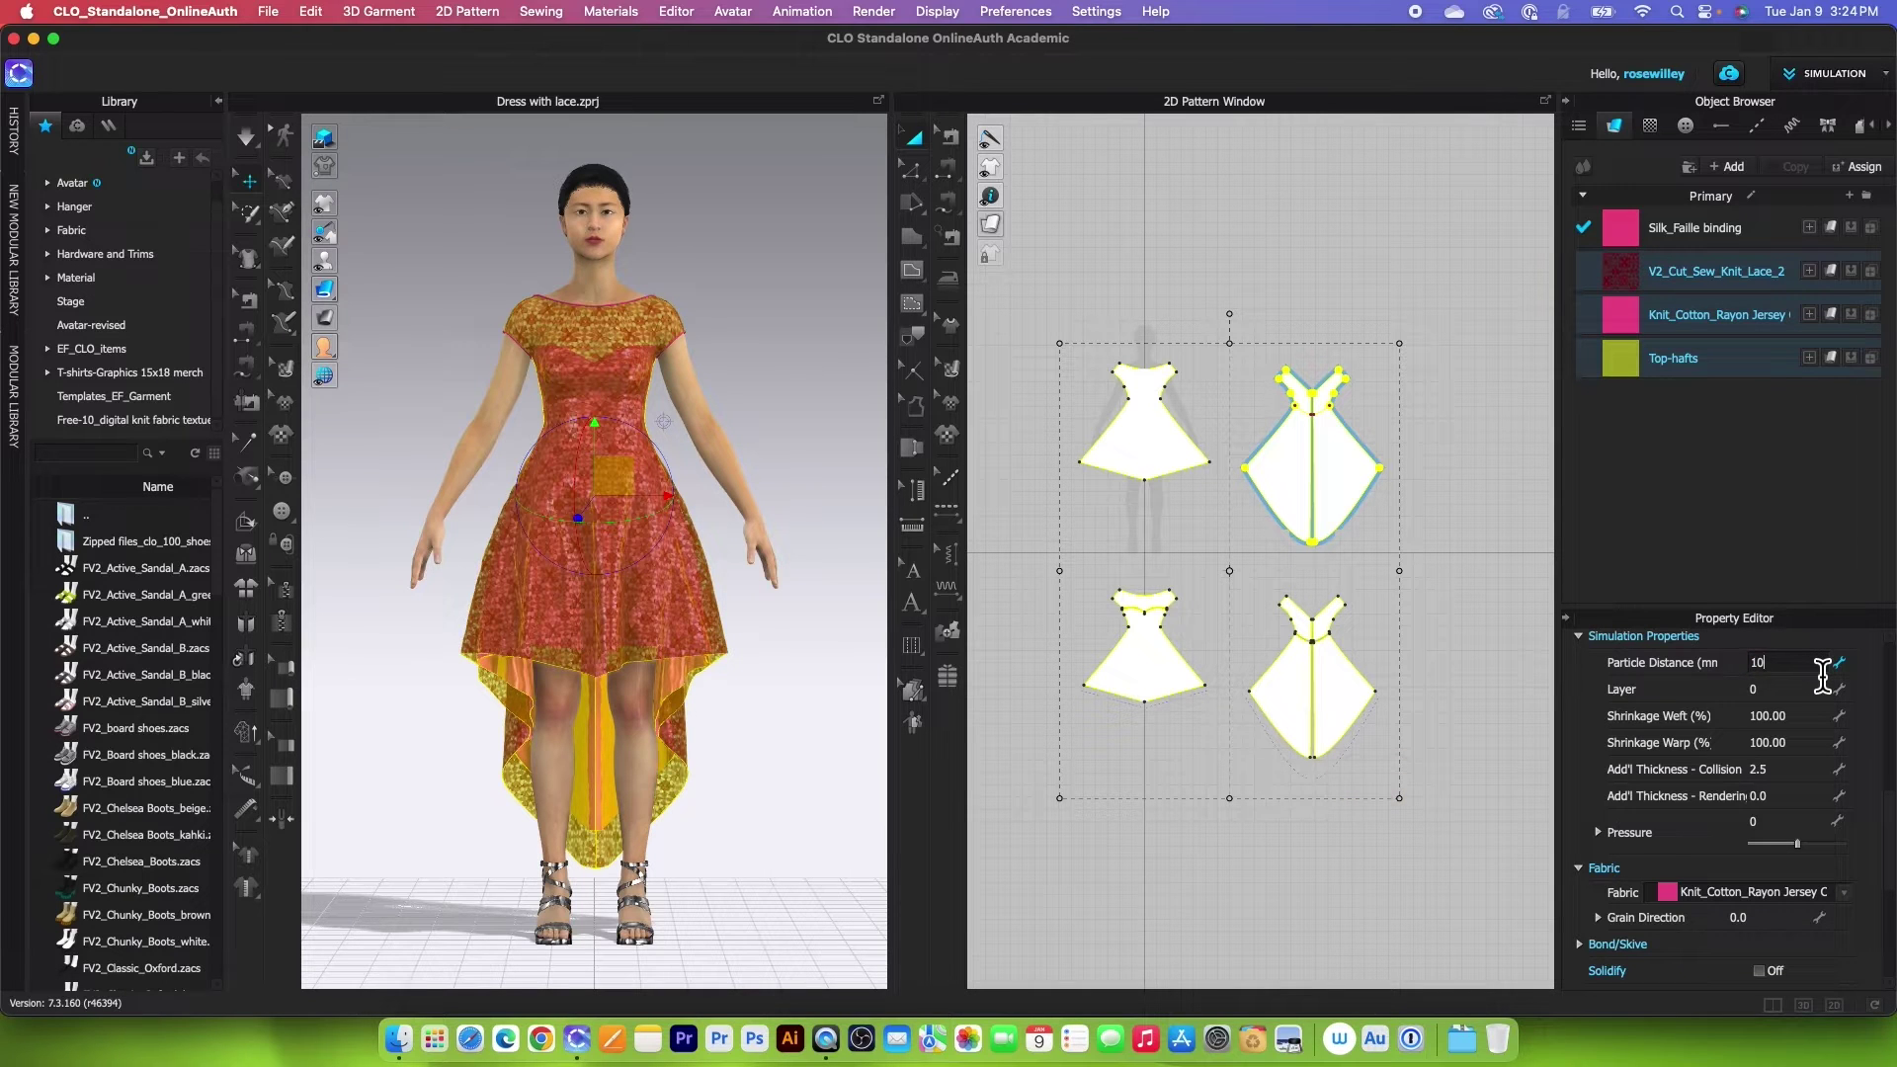
key("Return")
left_click(773, 678)
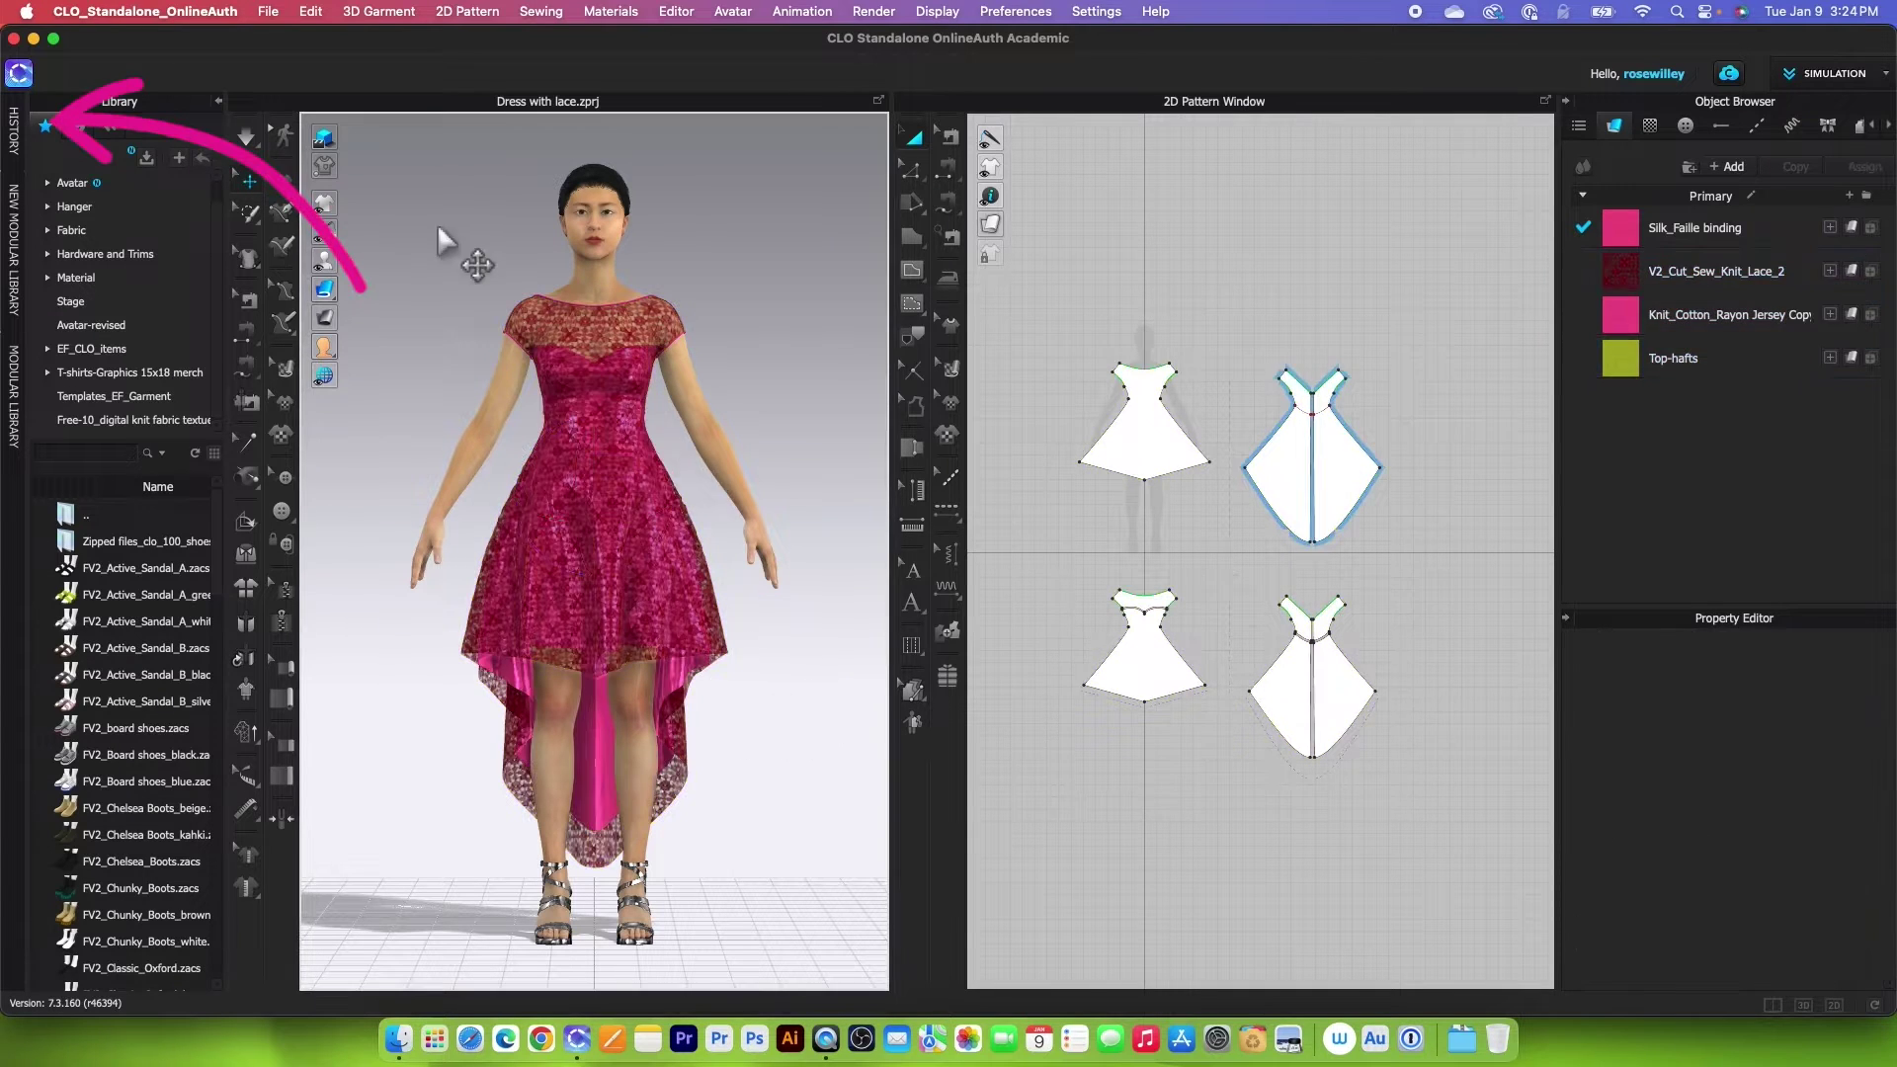
Add a 3D state of the dress in the History panel and rename it 'Red dress'
left_click(15, 131)
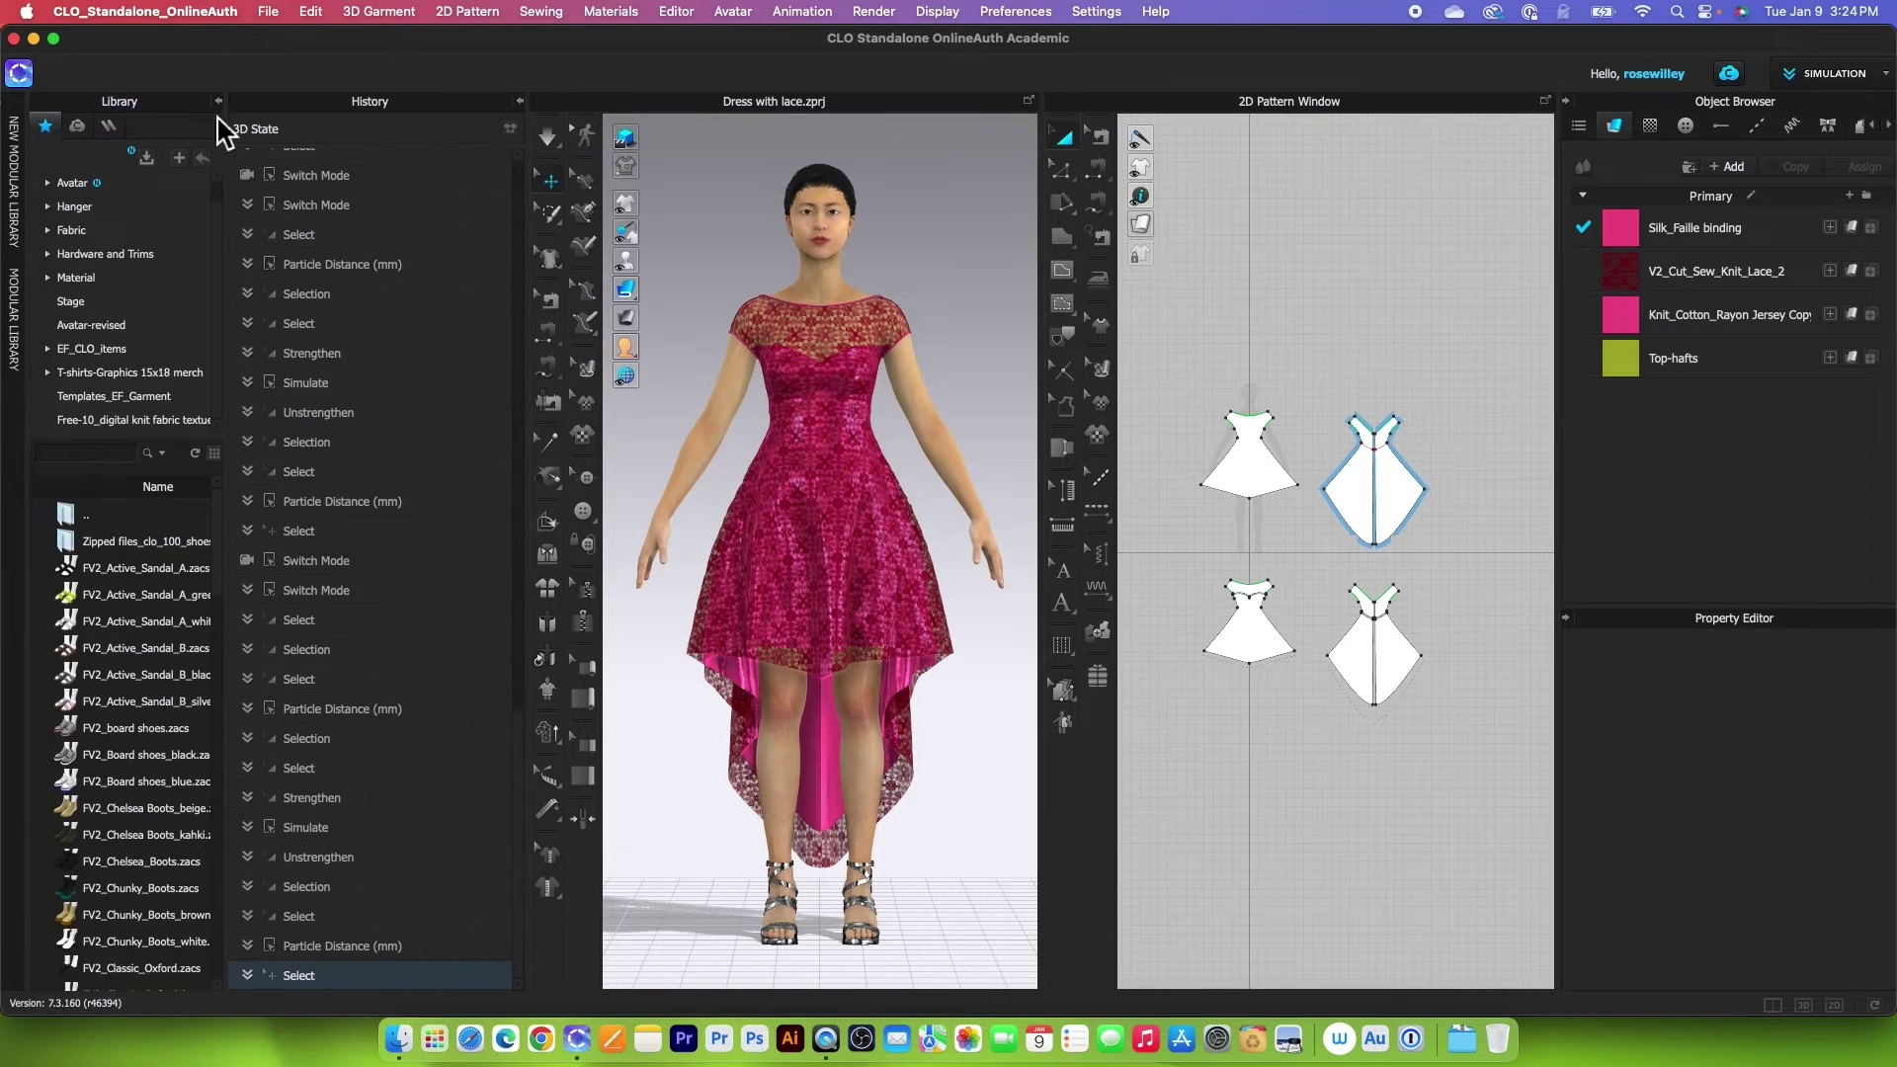
left_click(511, 130)
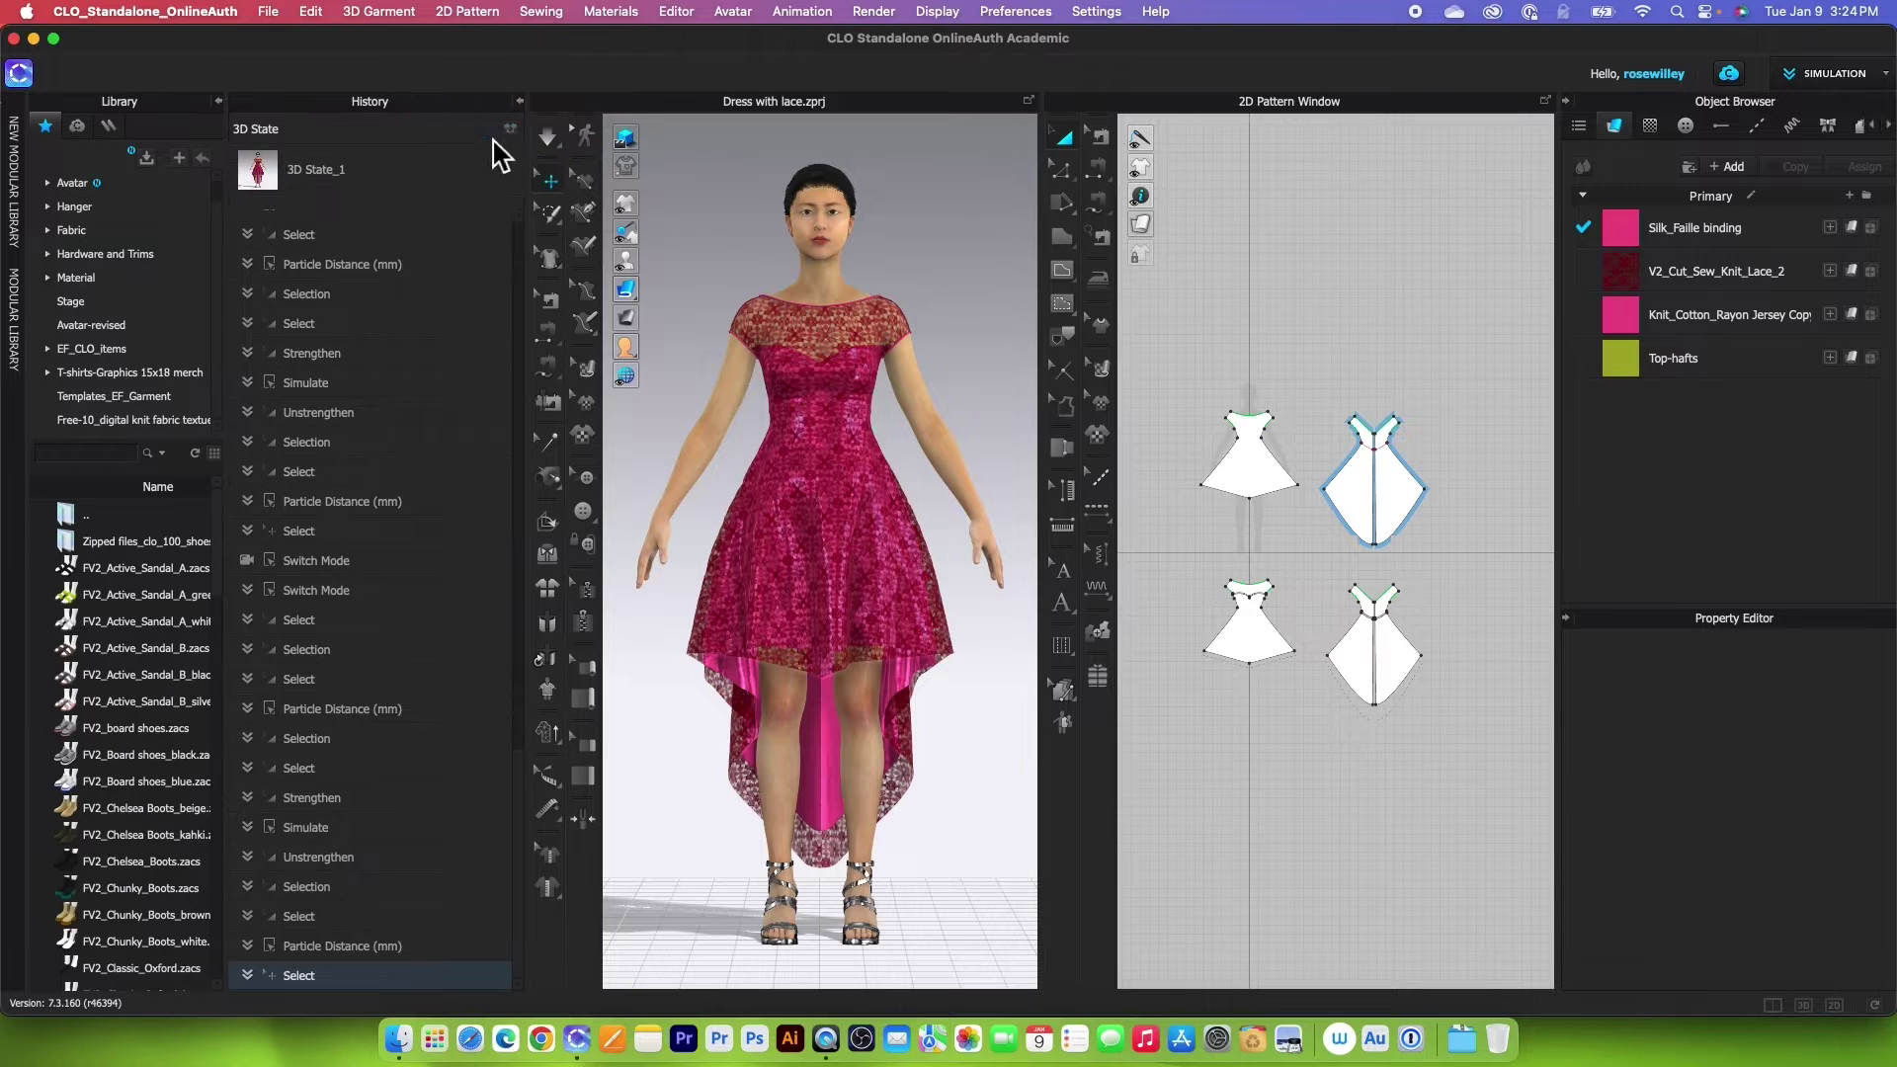
right_click(383, 193)
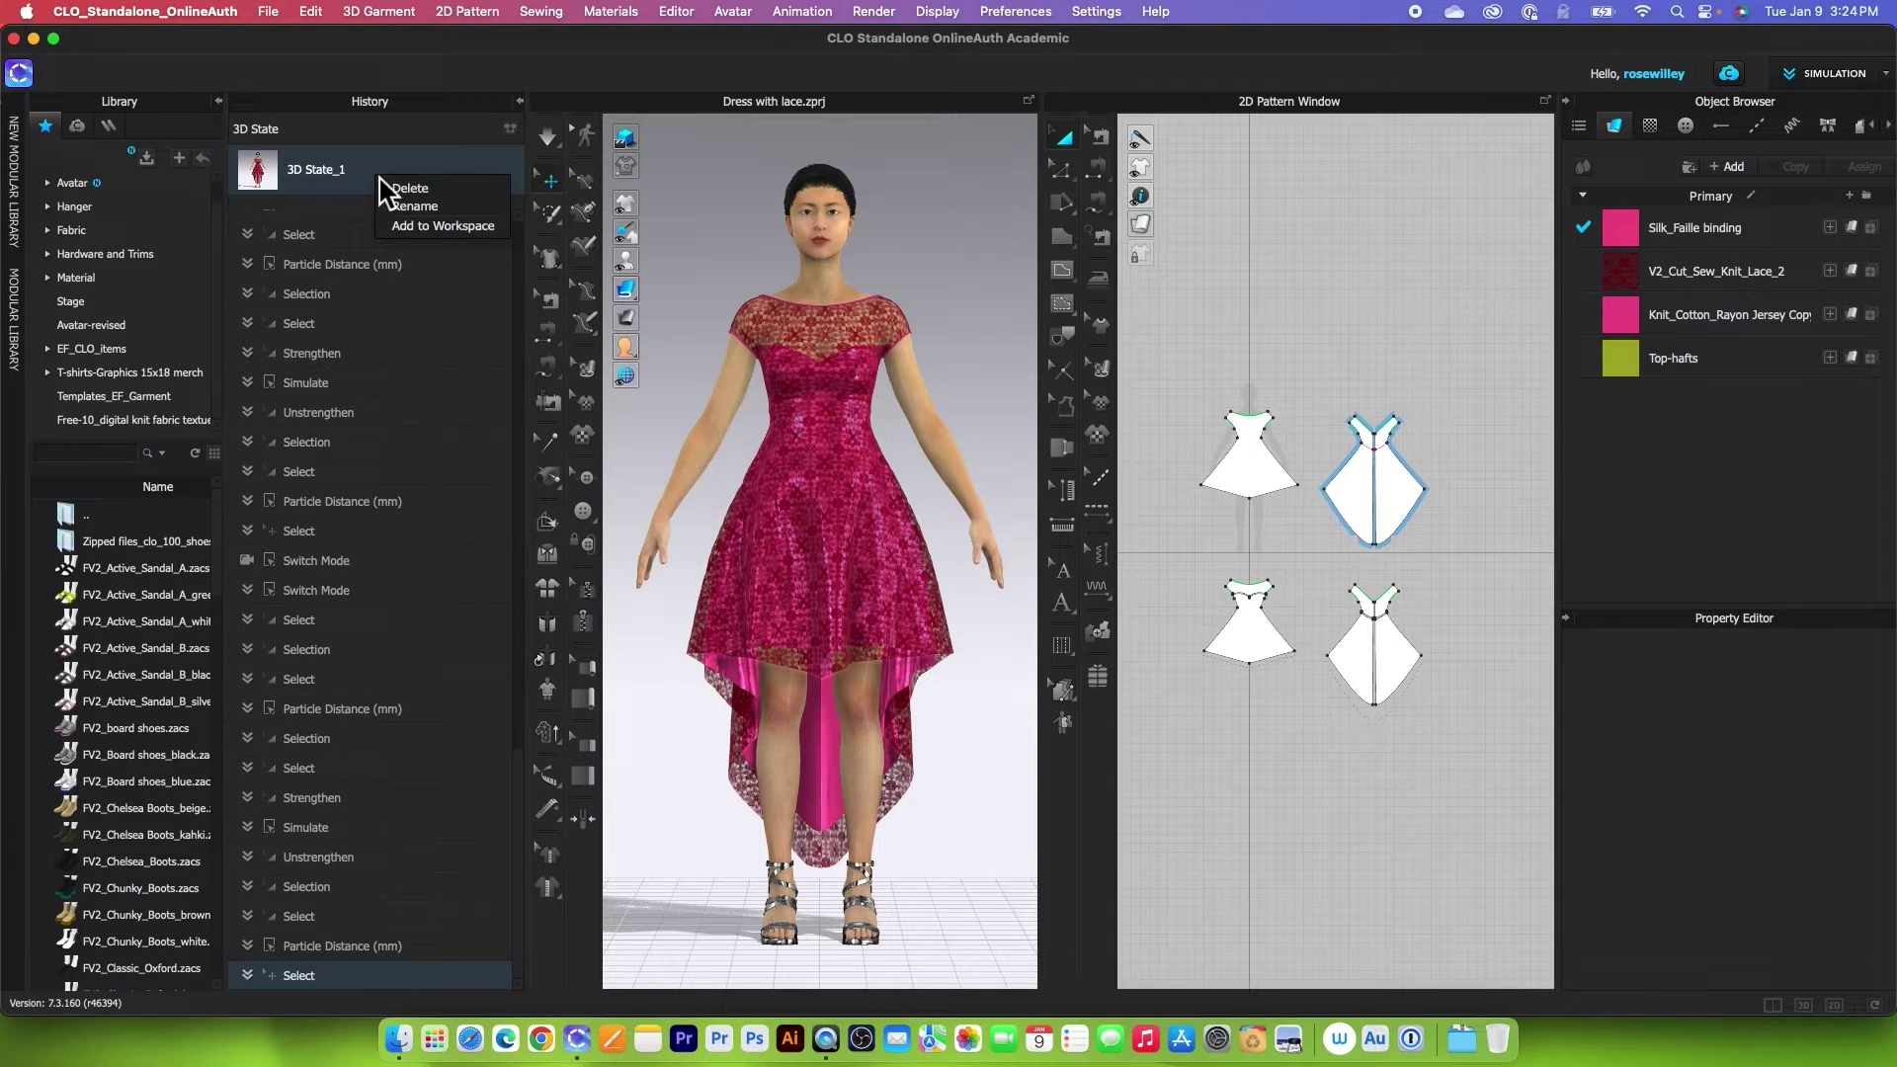
left_click(409, 223)
type("Red dress")
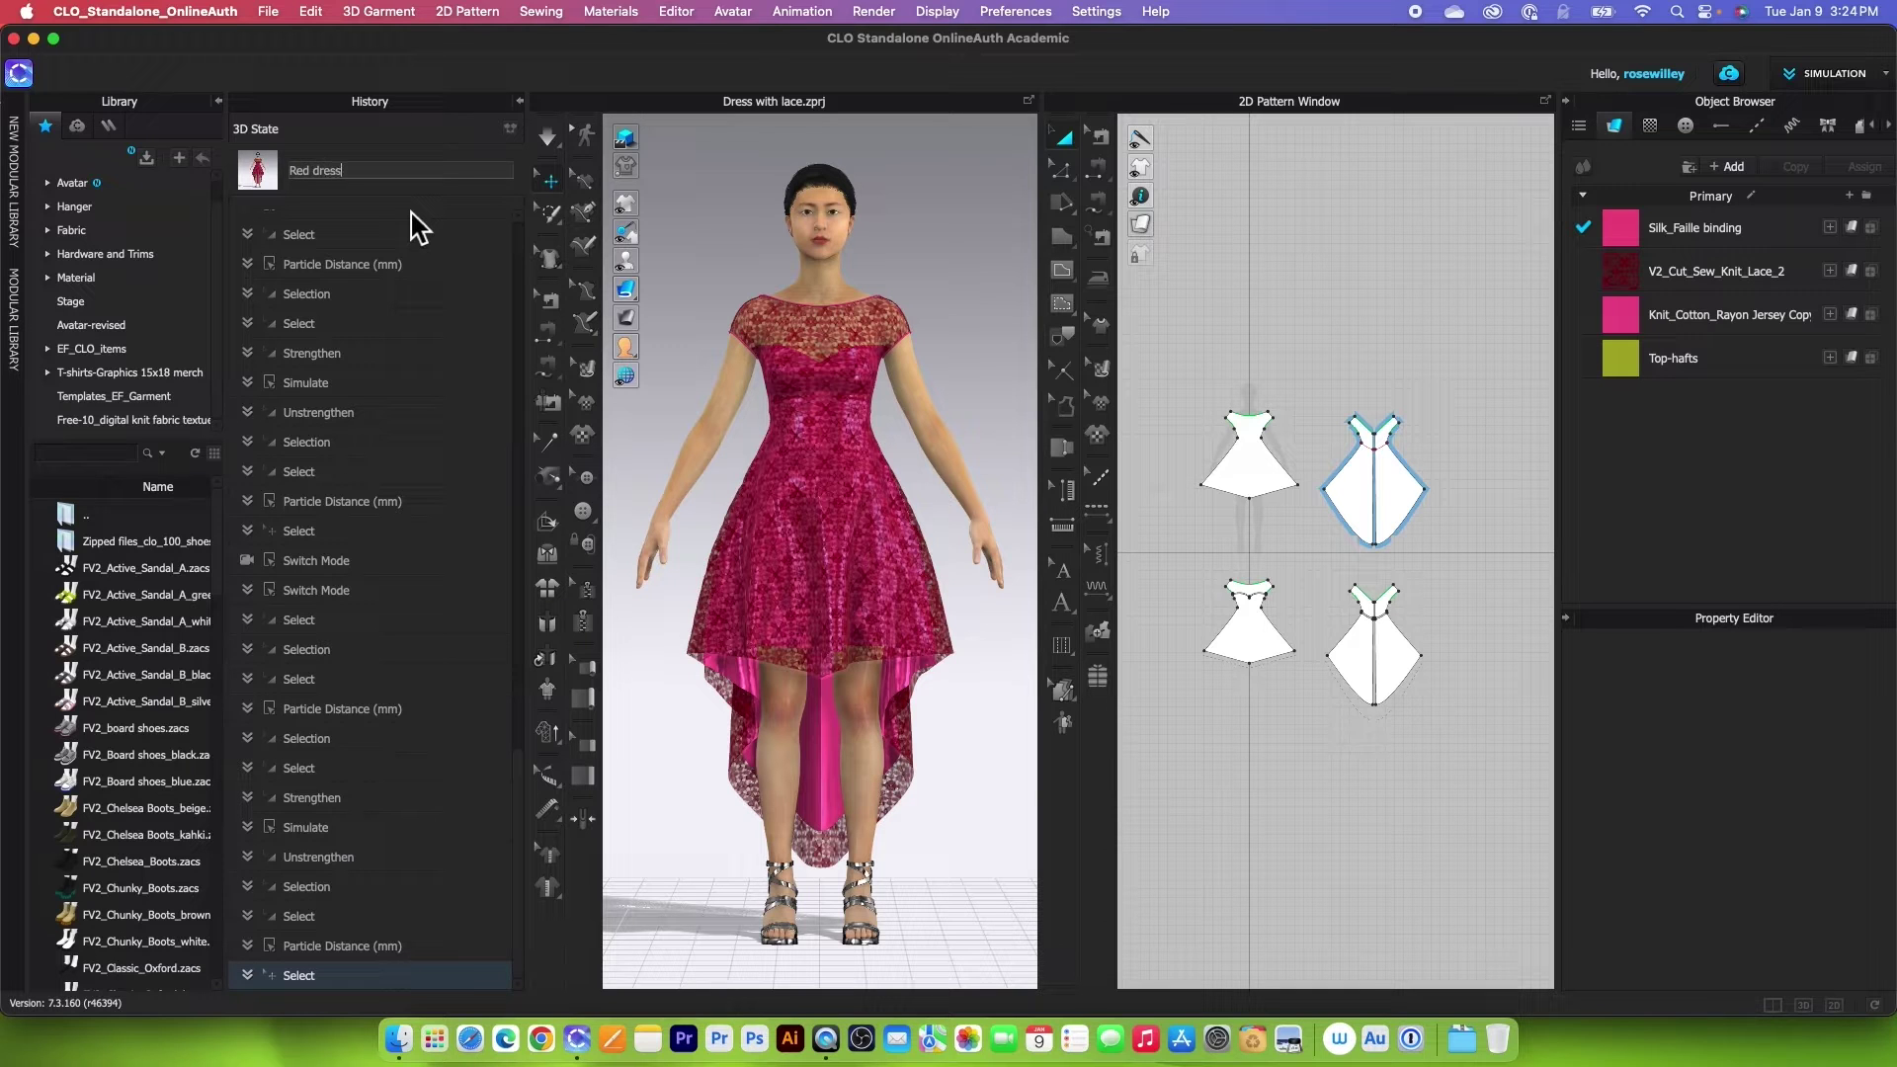
key("Return")
mouse_move(629, 348)
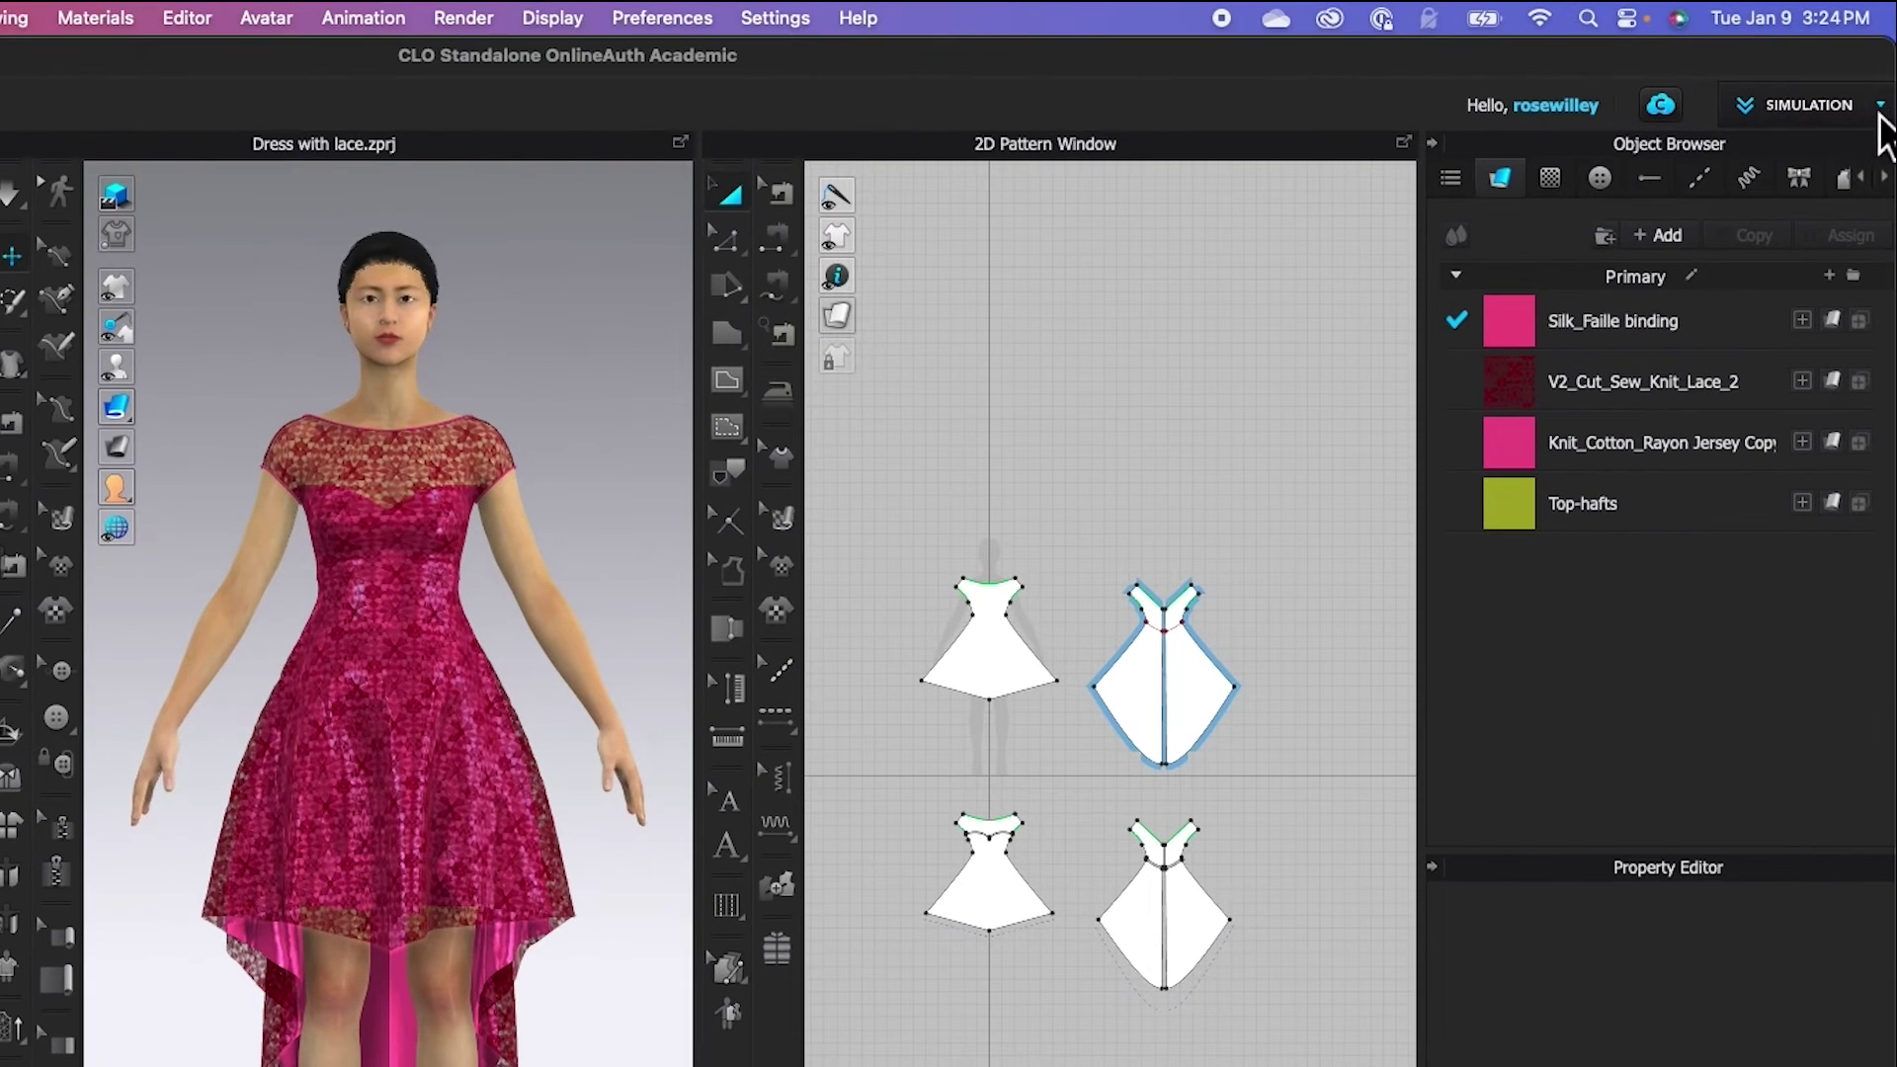
Switch to the Animation workspace and enlarge the timeline area
left_click(1880, 108)
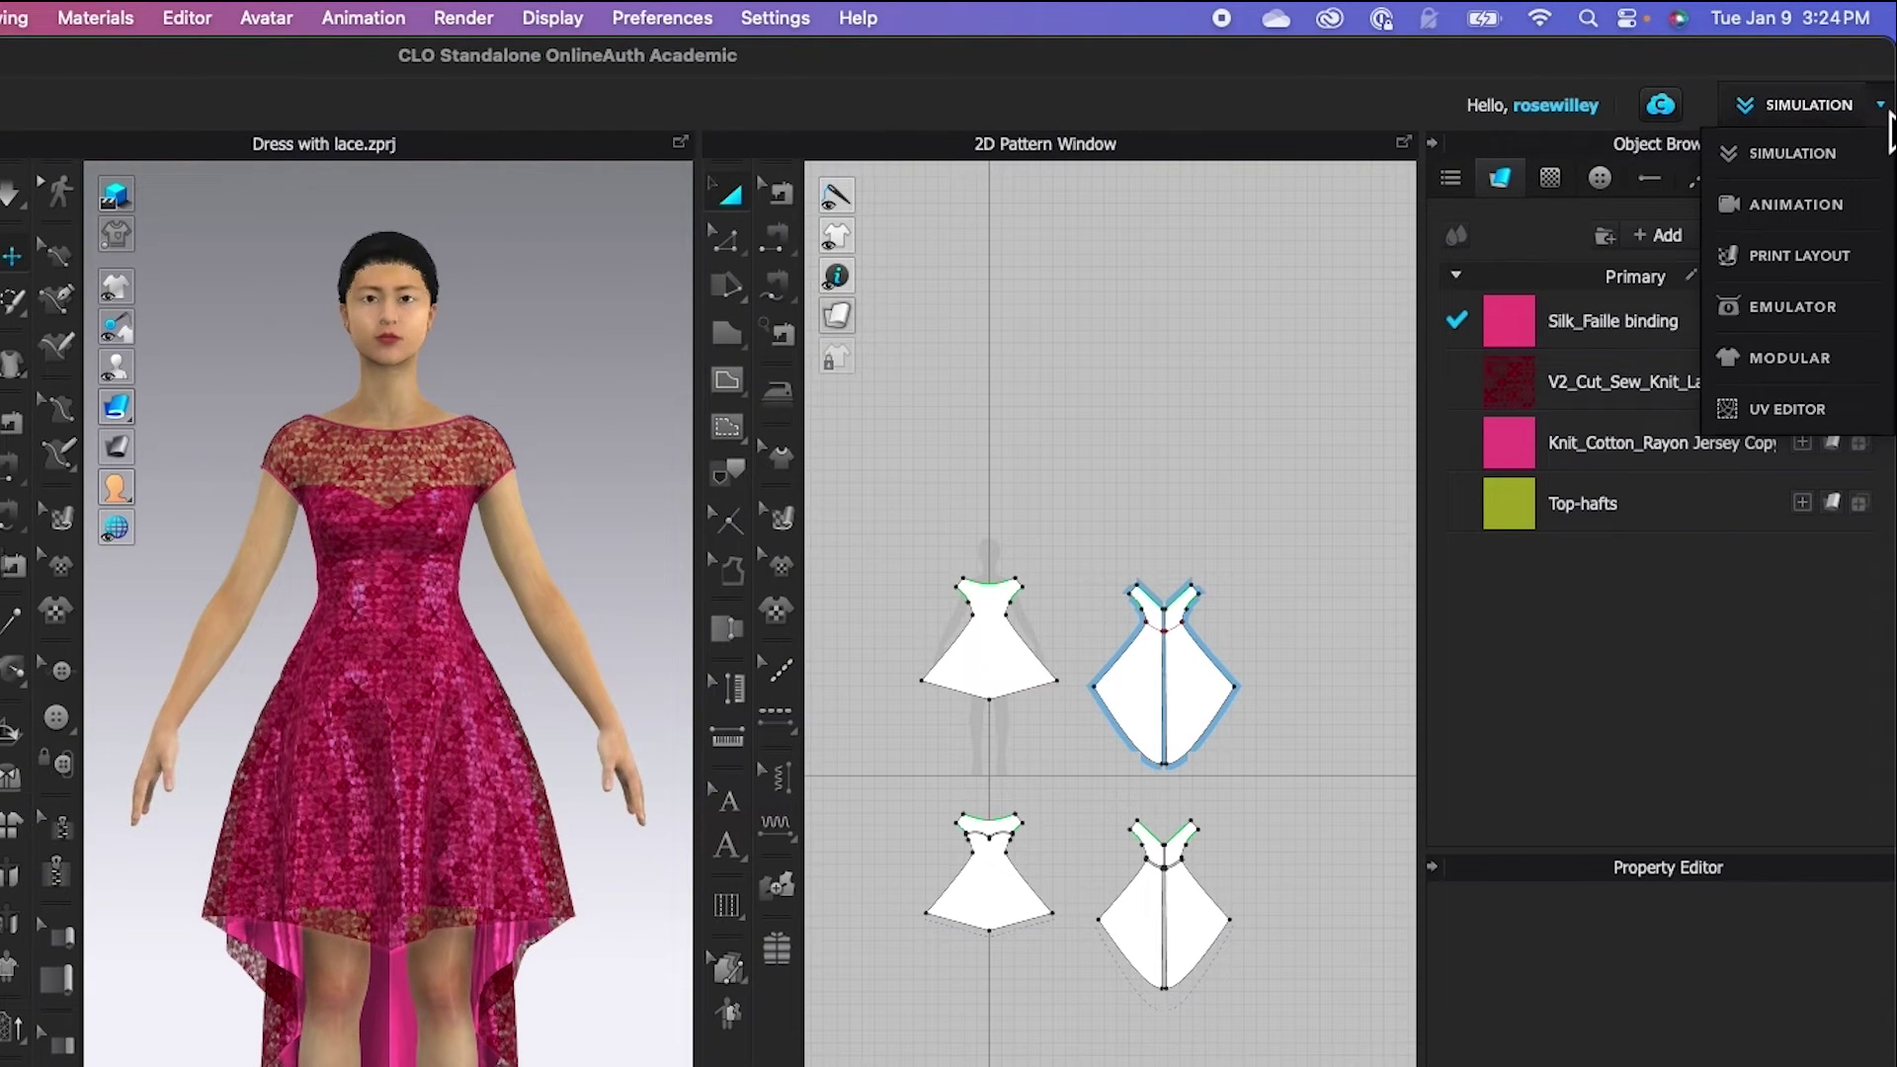
left_click(1788, 210)
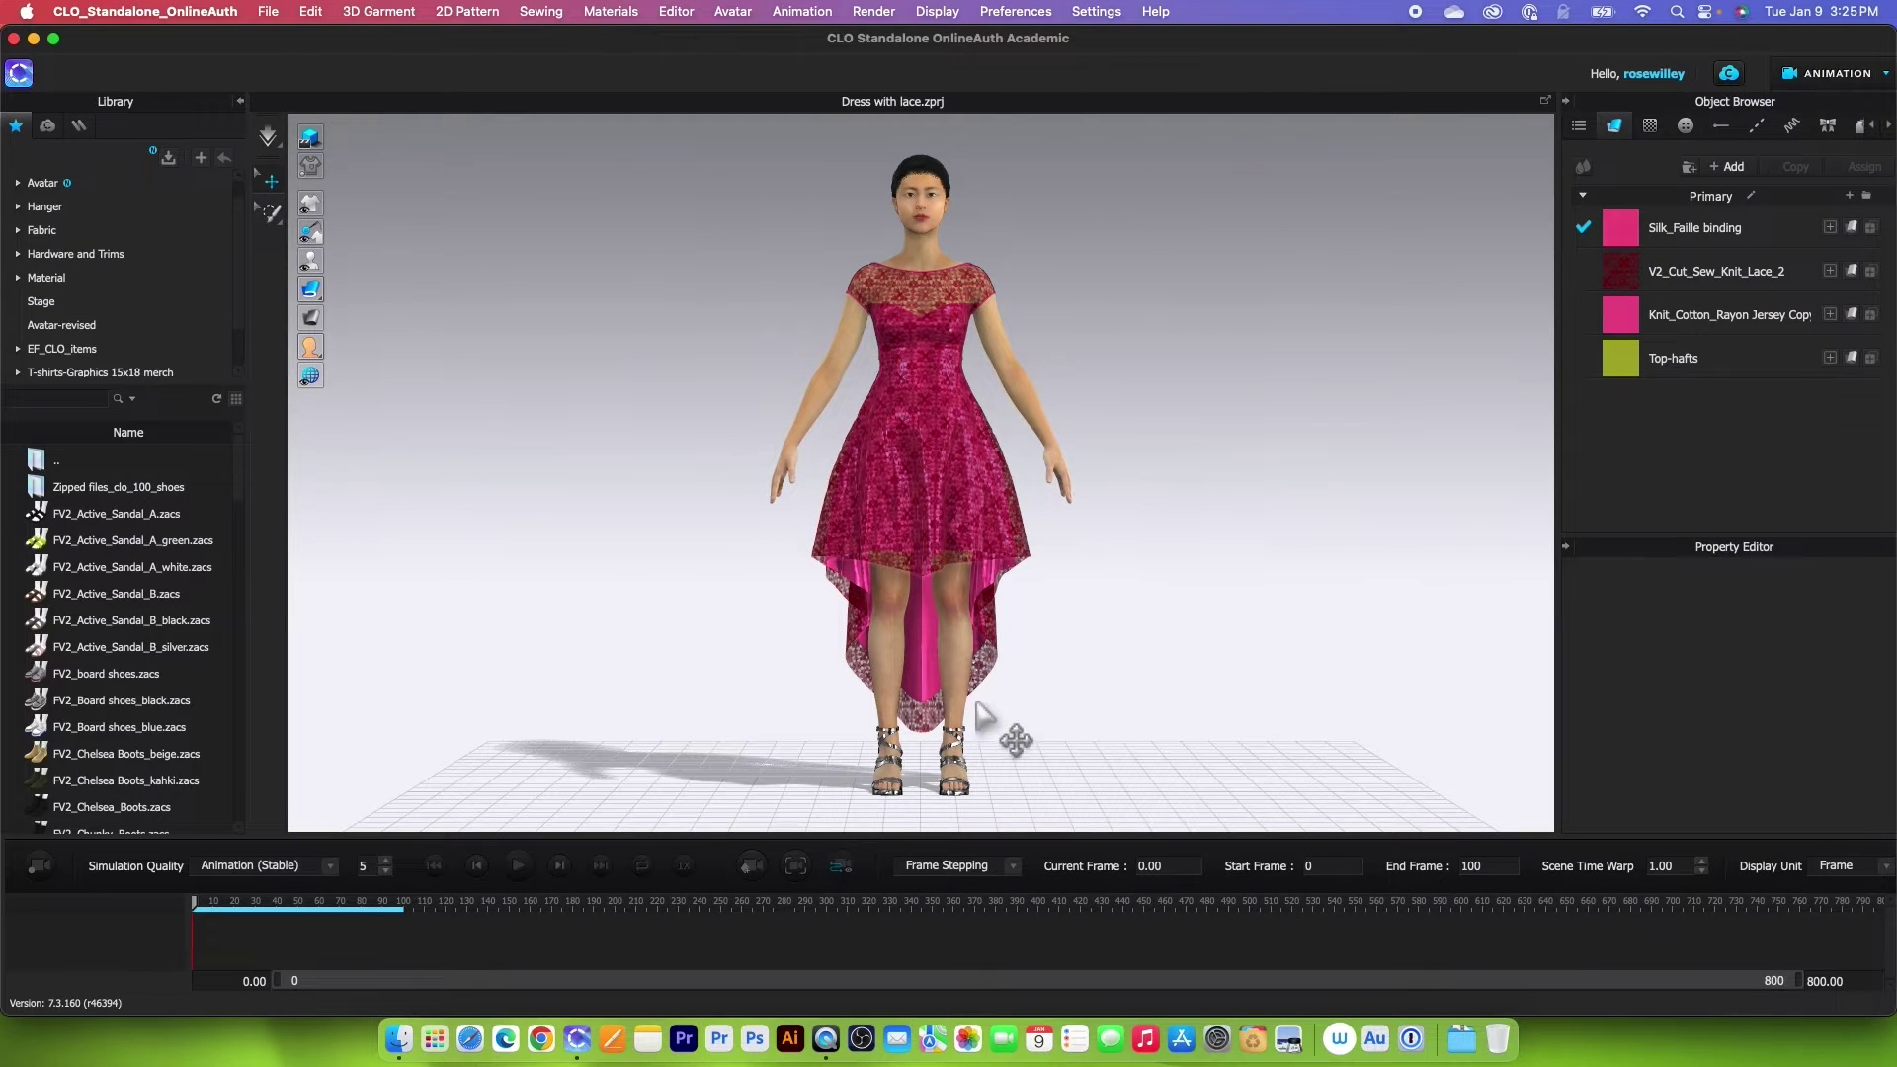
left_click_drag(867, 847, 869, 804)
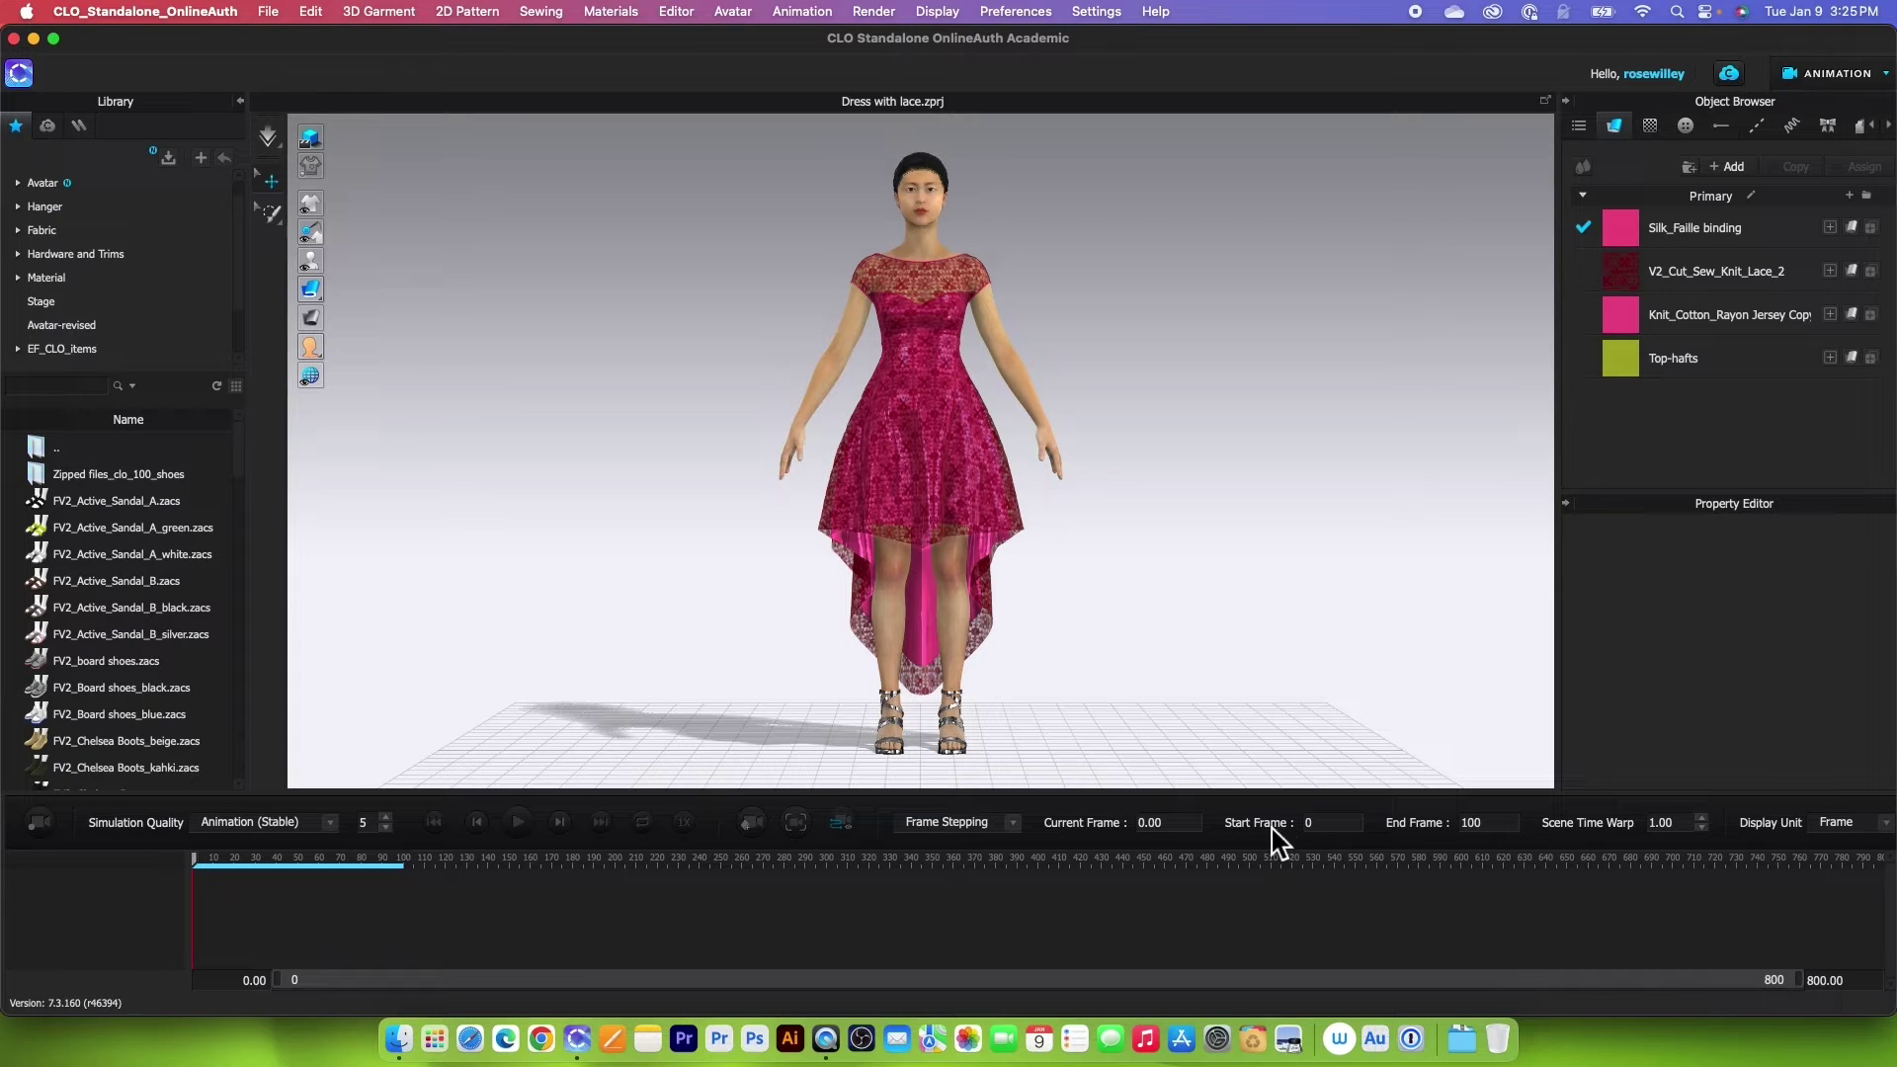
Keep the timeline start at 0.00 and simulation quality on Animation (Stable)
left_click(254, 983)
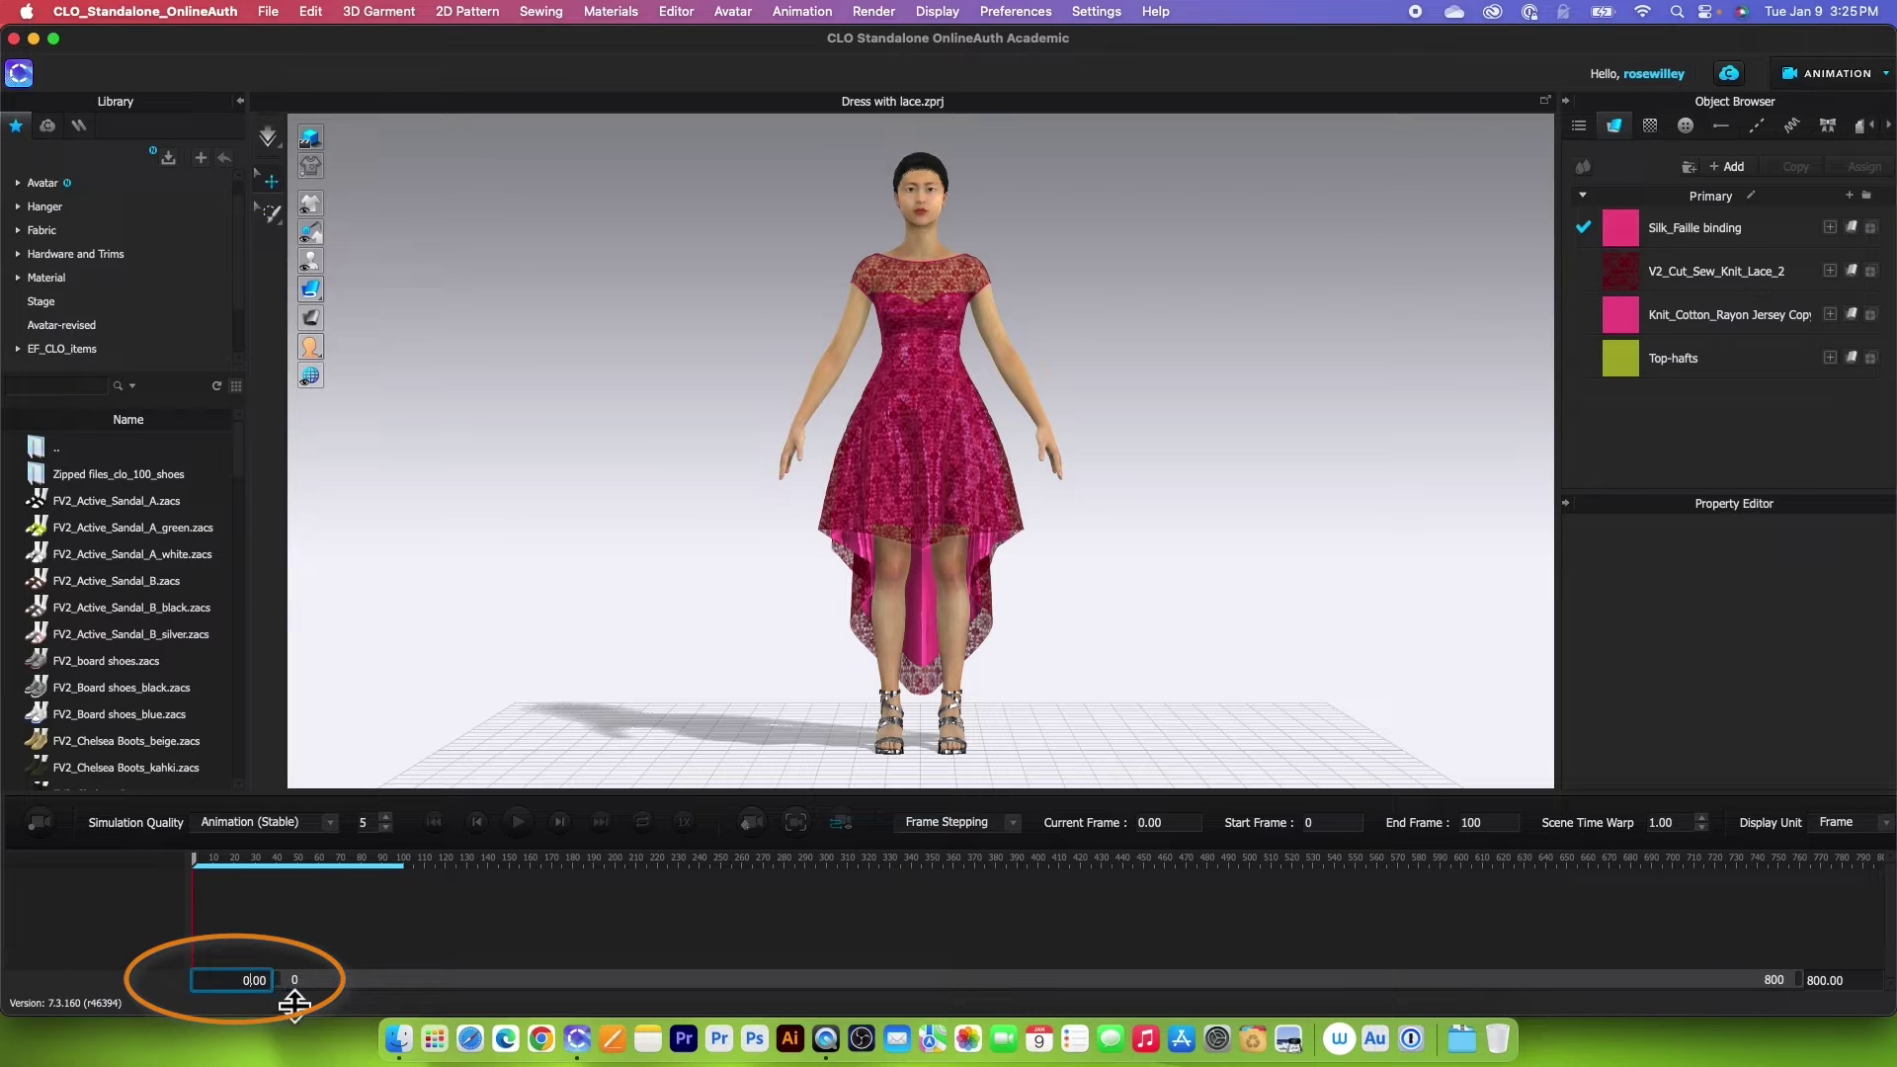
double_click(242, 983)
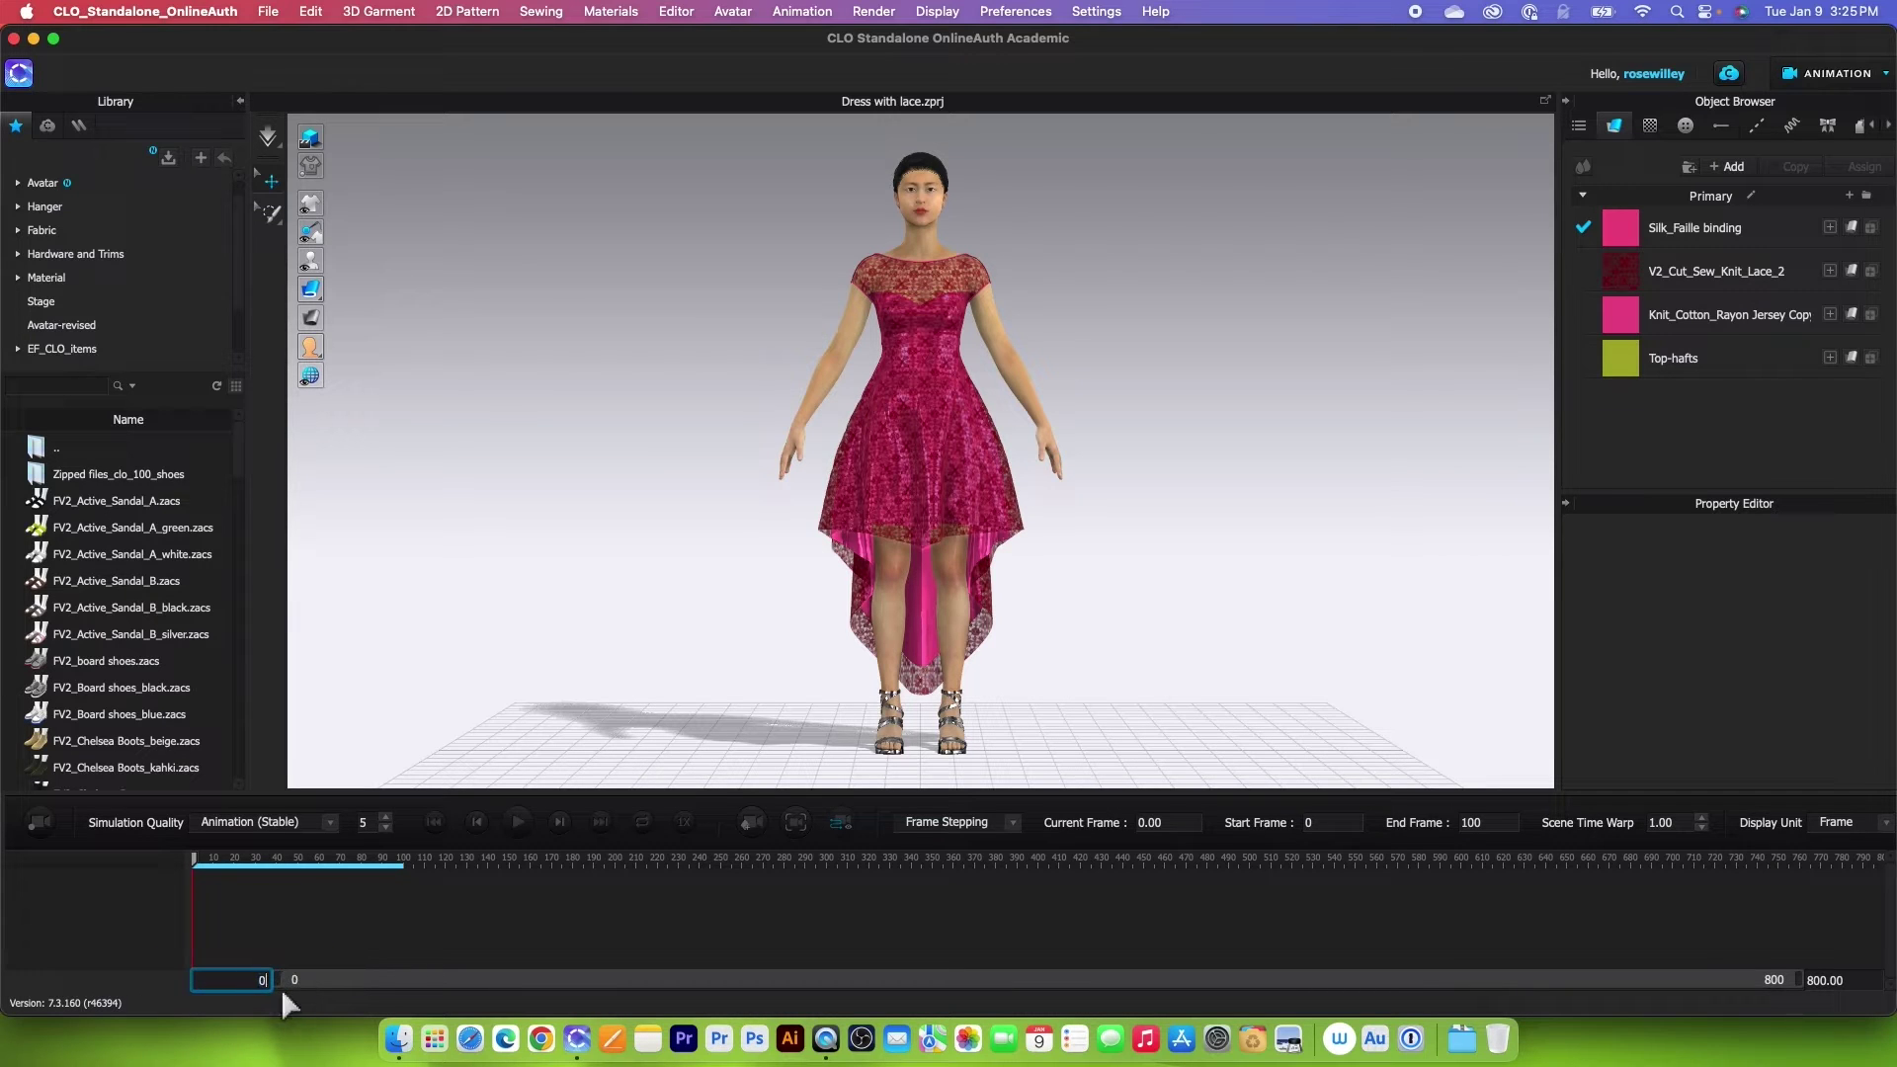
key("Tab")
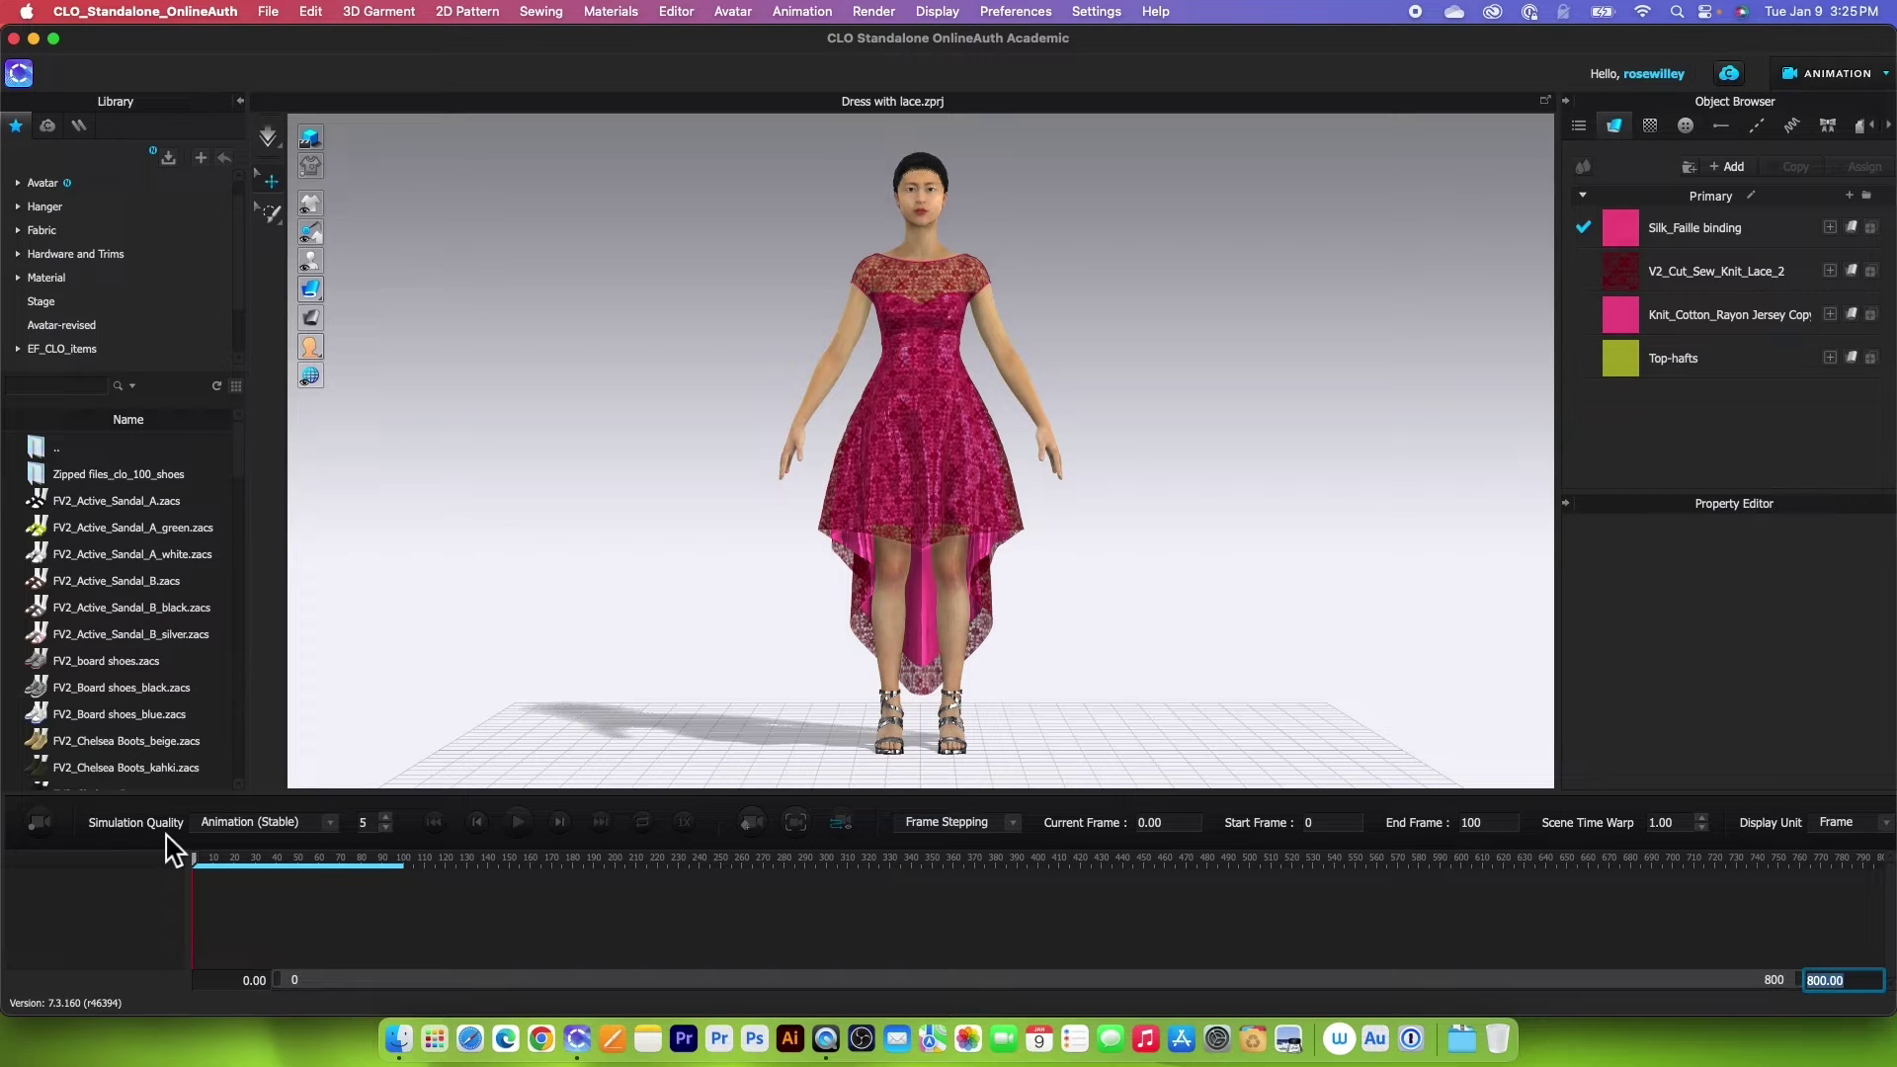
left_click(258, 828)
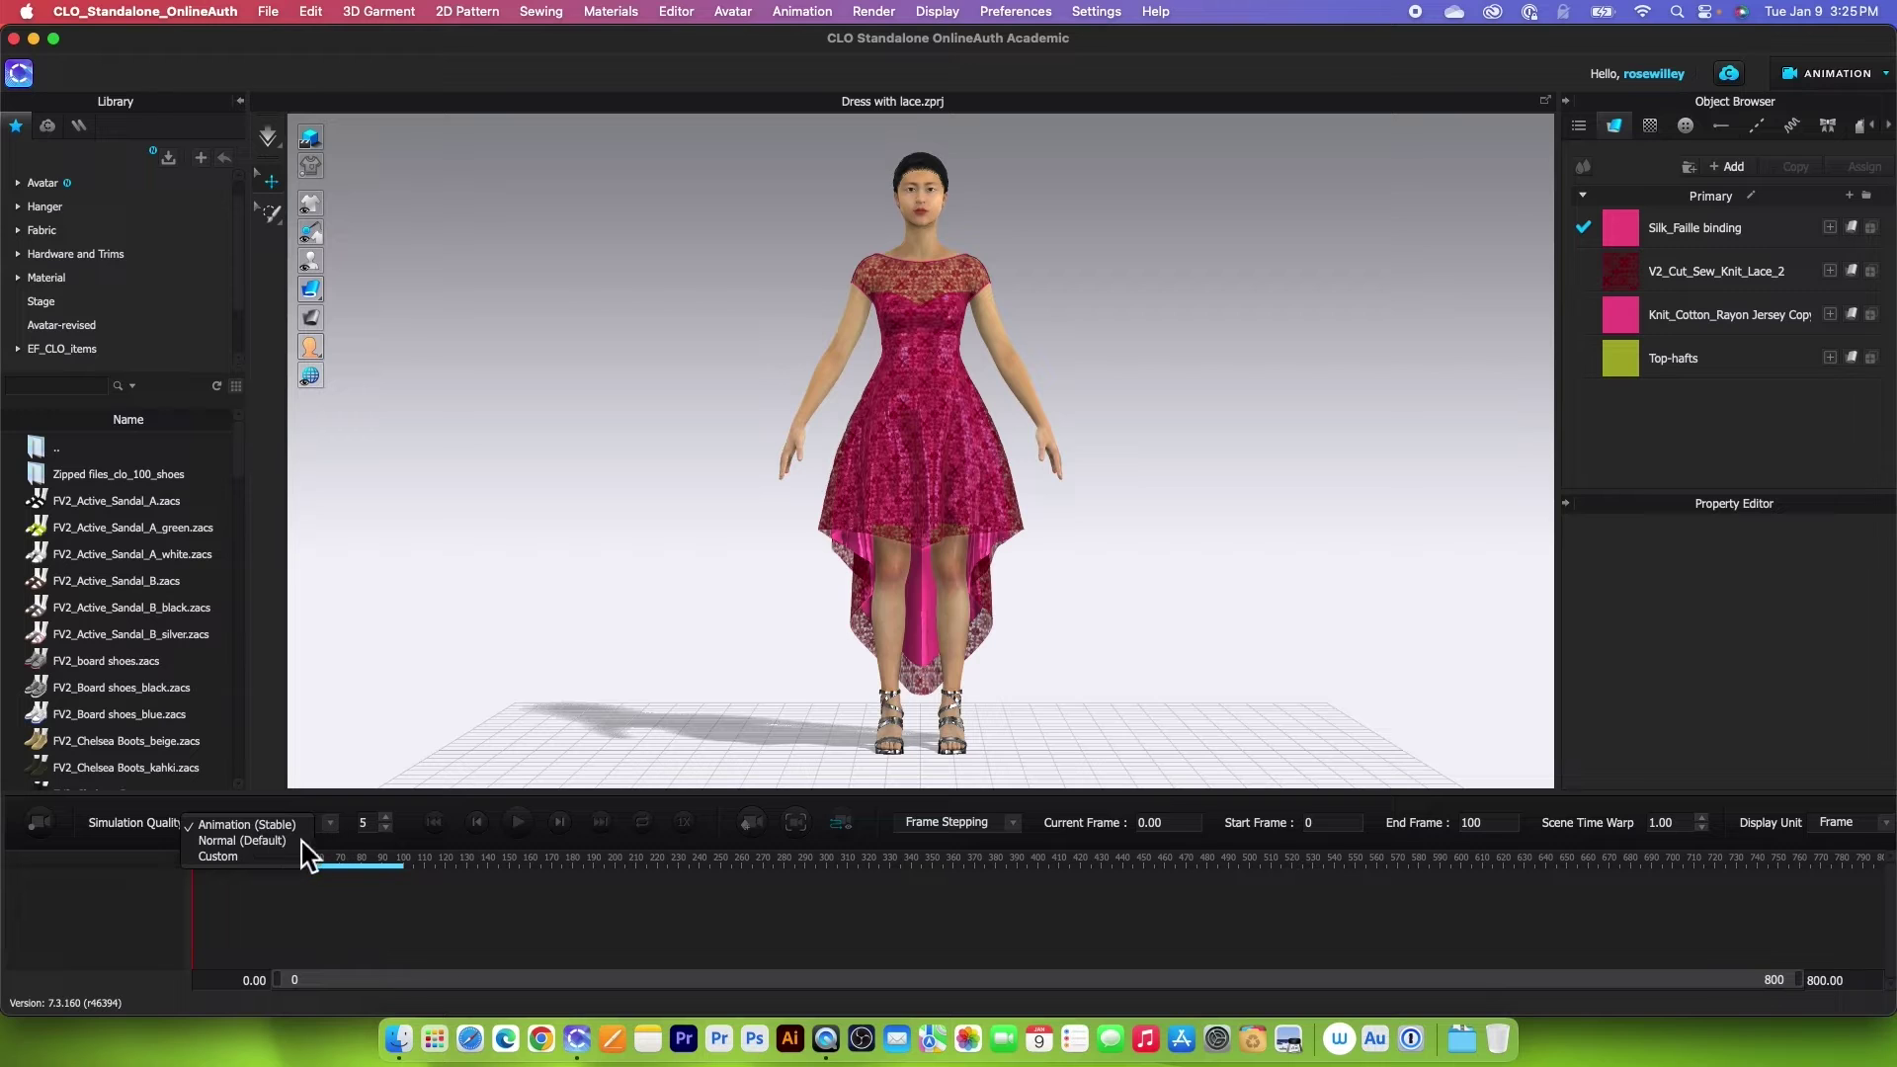
left_click(286, 826)
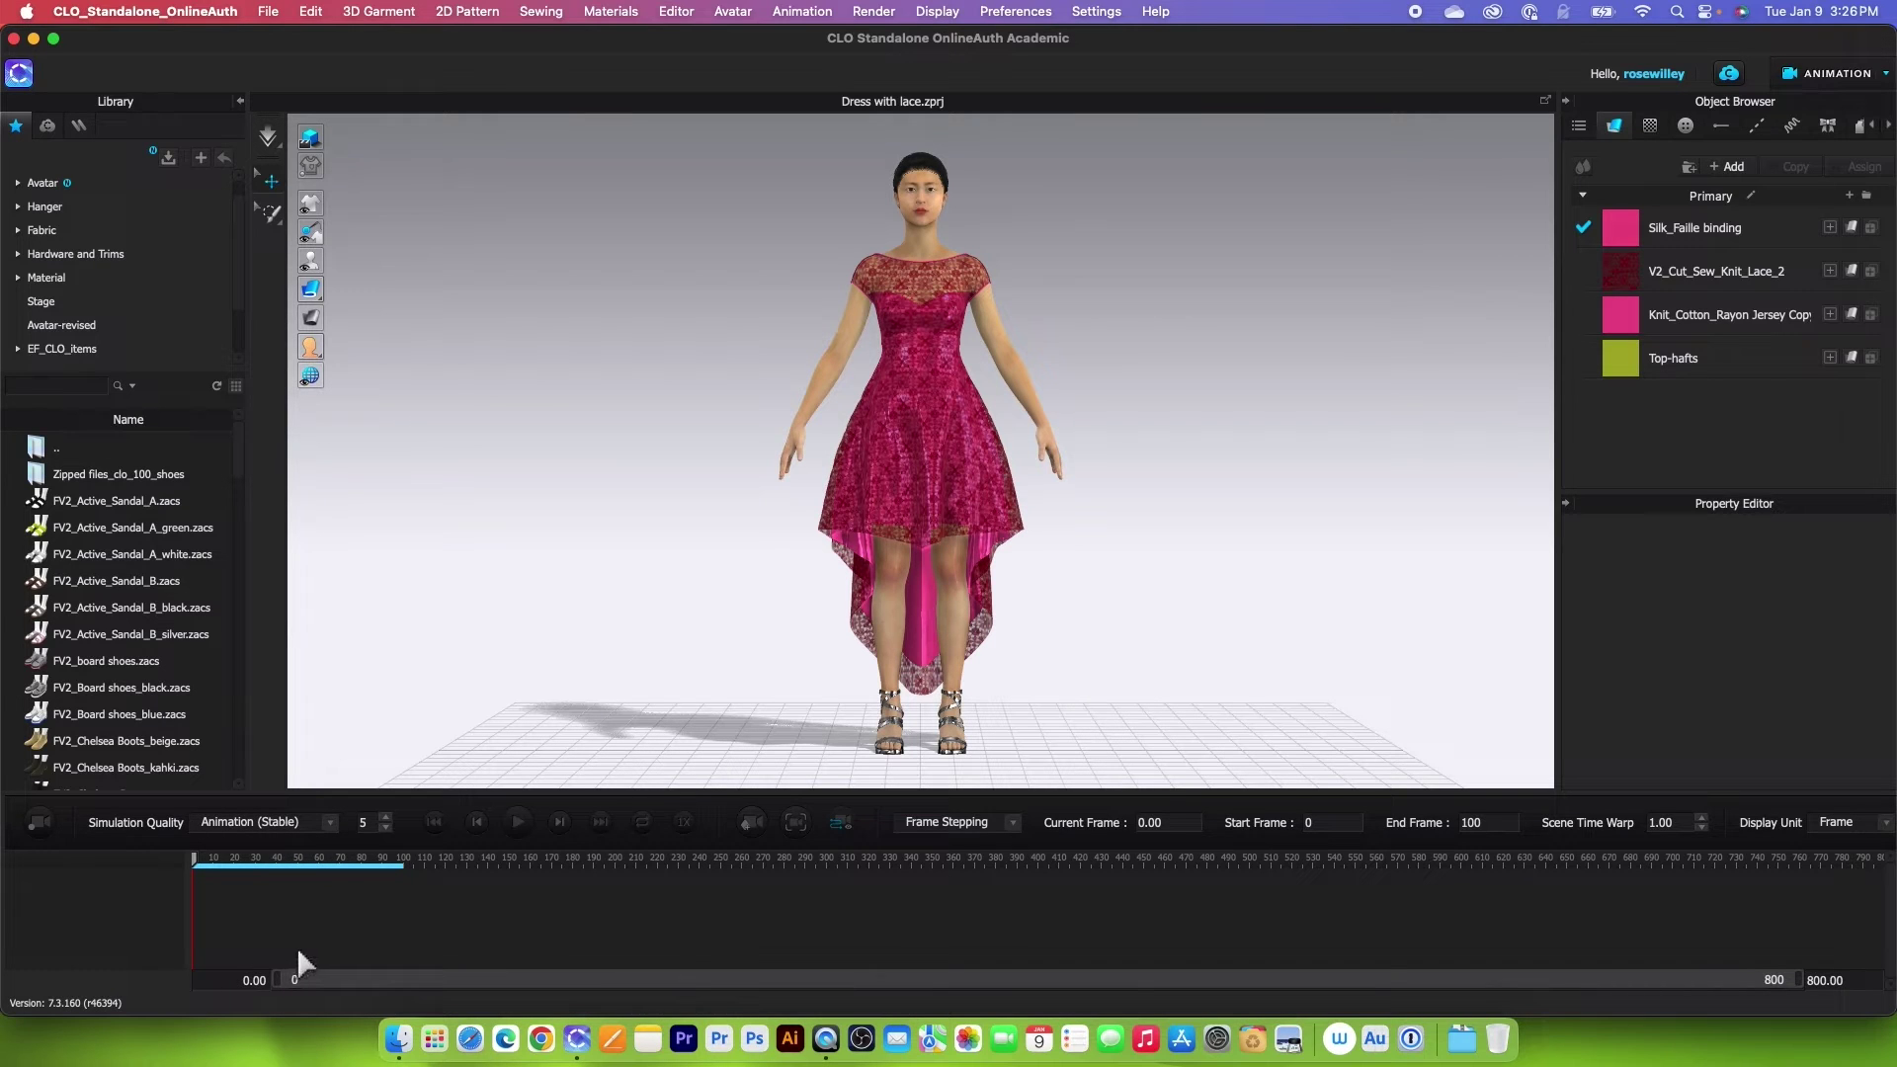
left_click(102, 185)
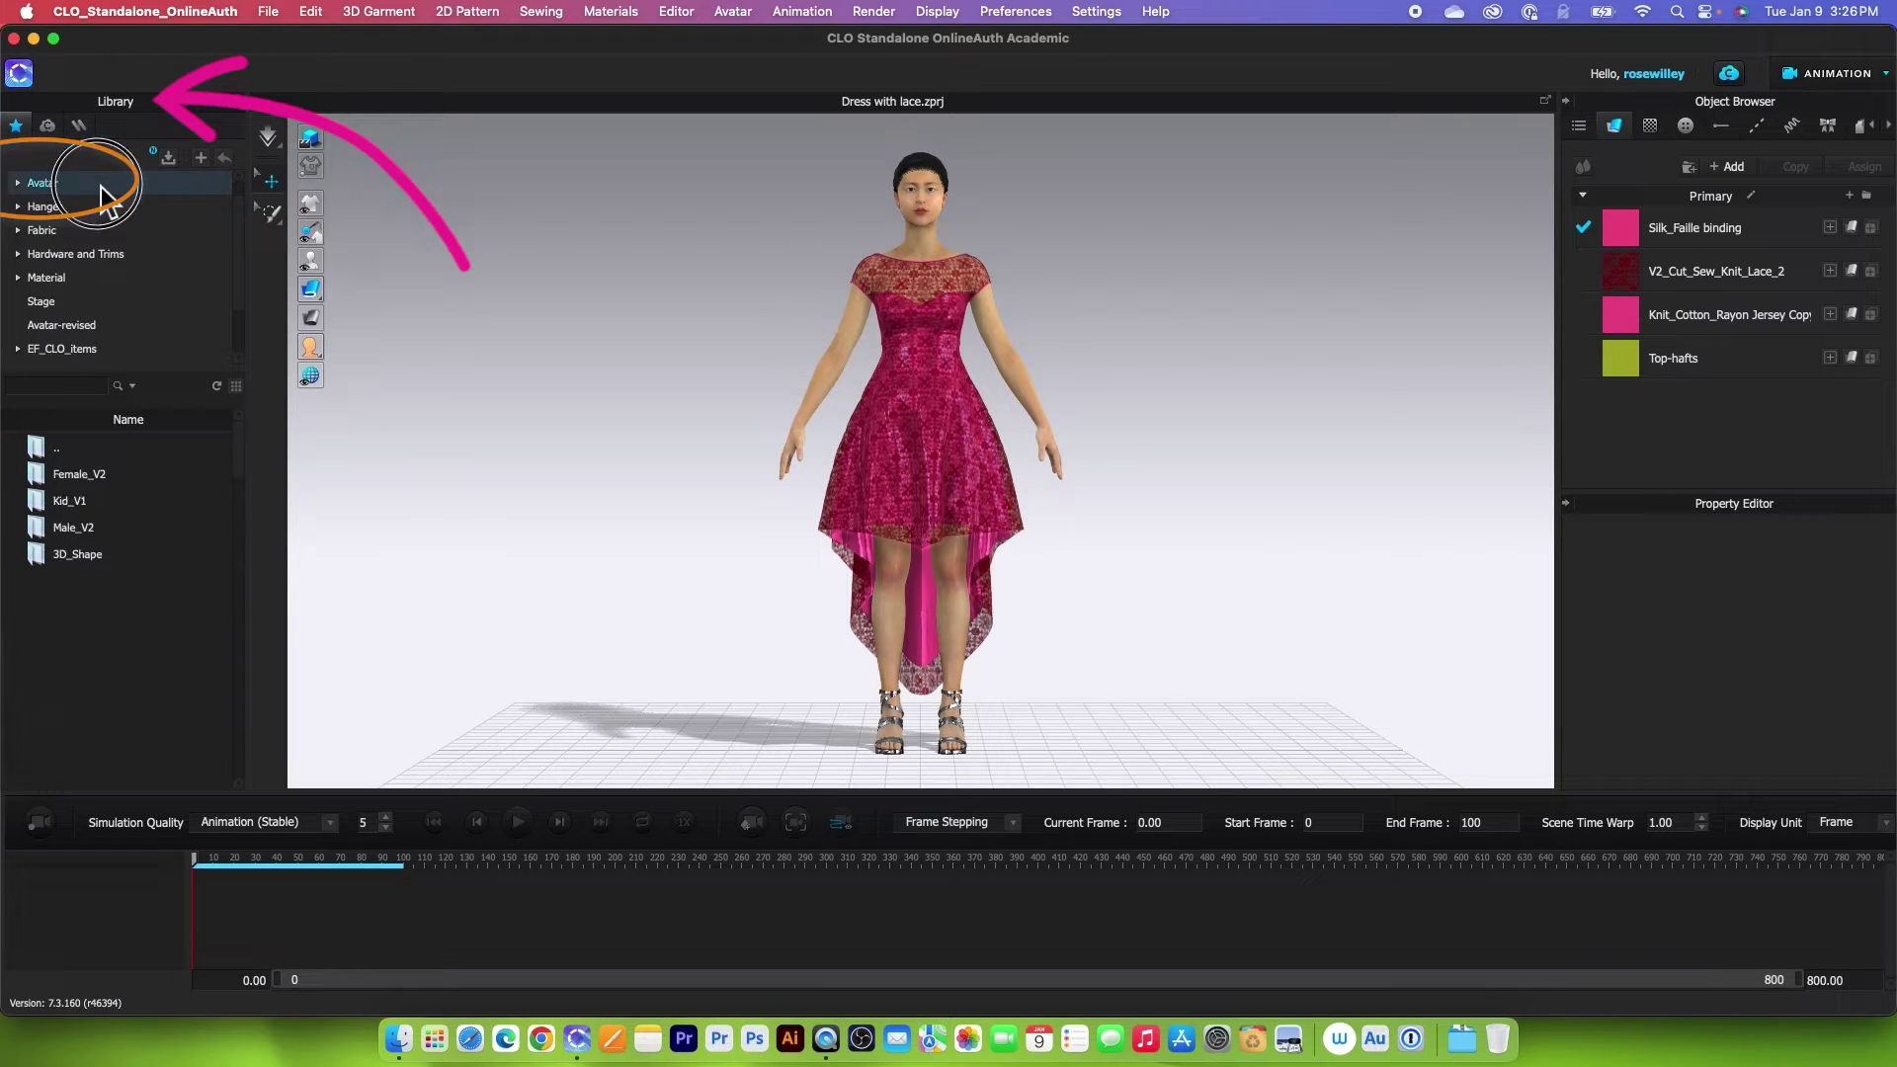
Load FV2_04_Dress.mtn from Avatar > Female_V2 > Motion with a start-position transition
double_click(127, 482)
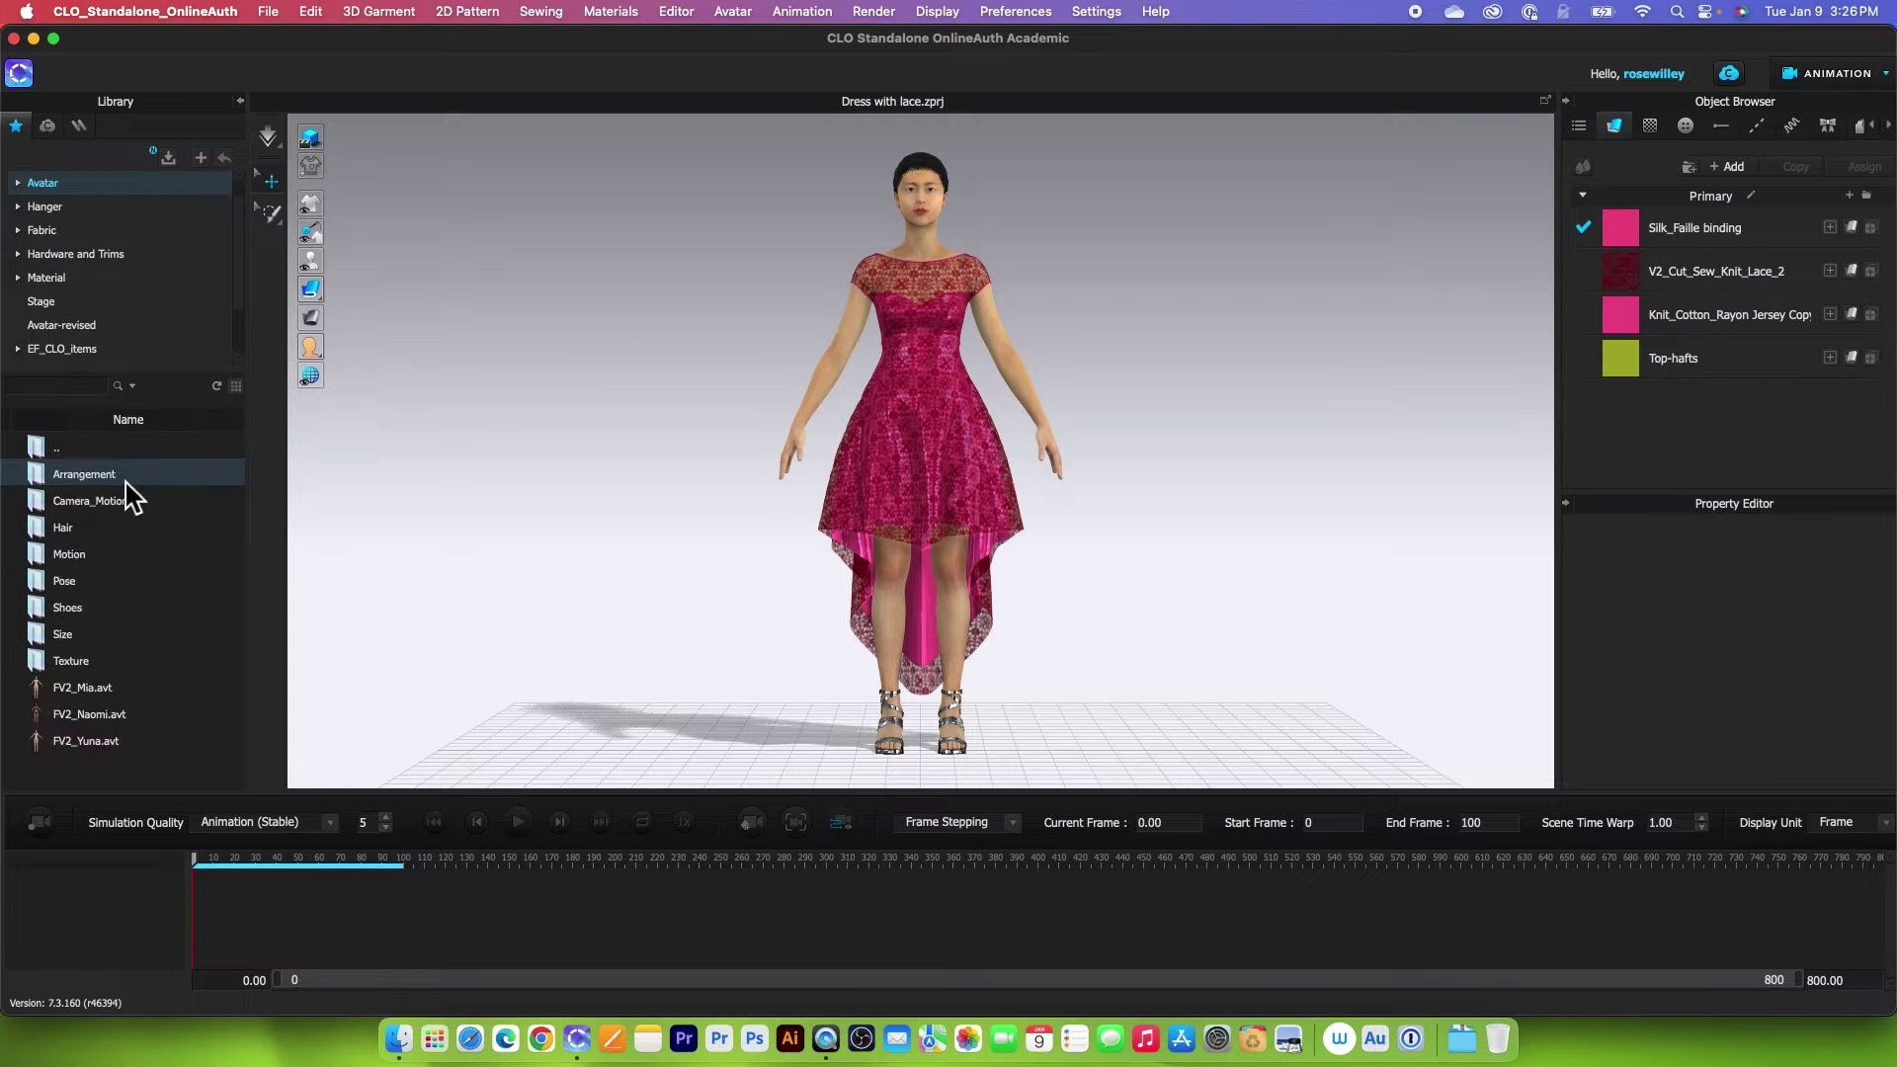
double_click(111, 556)
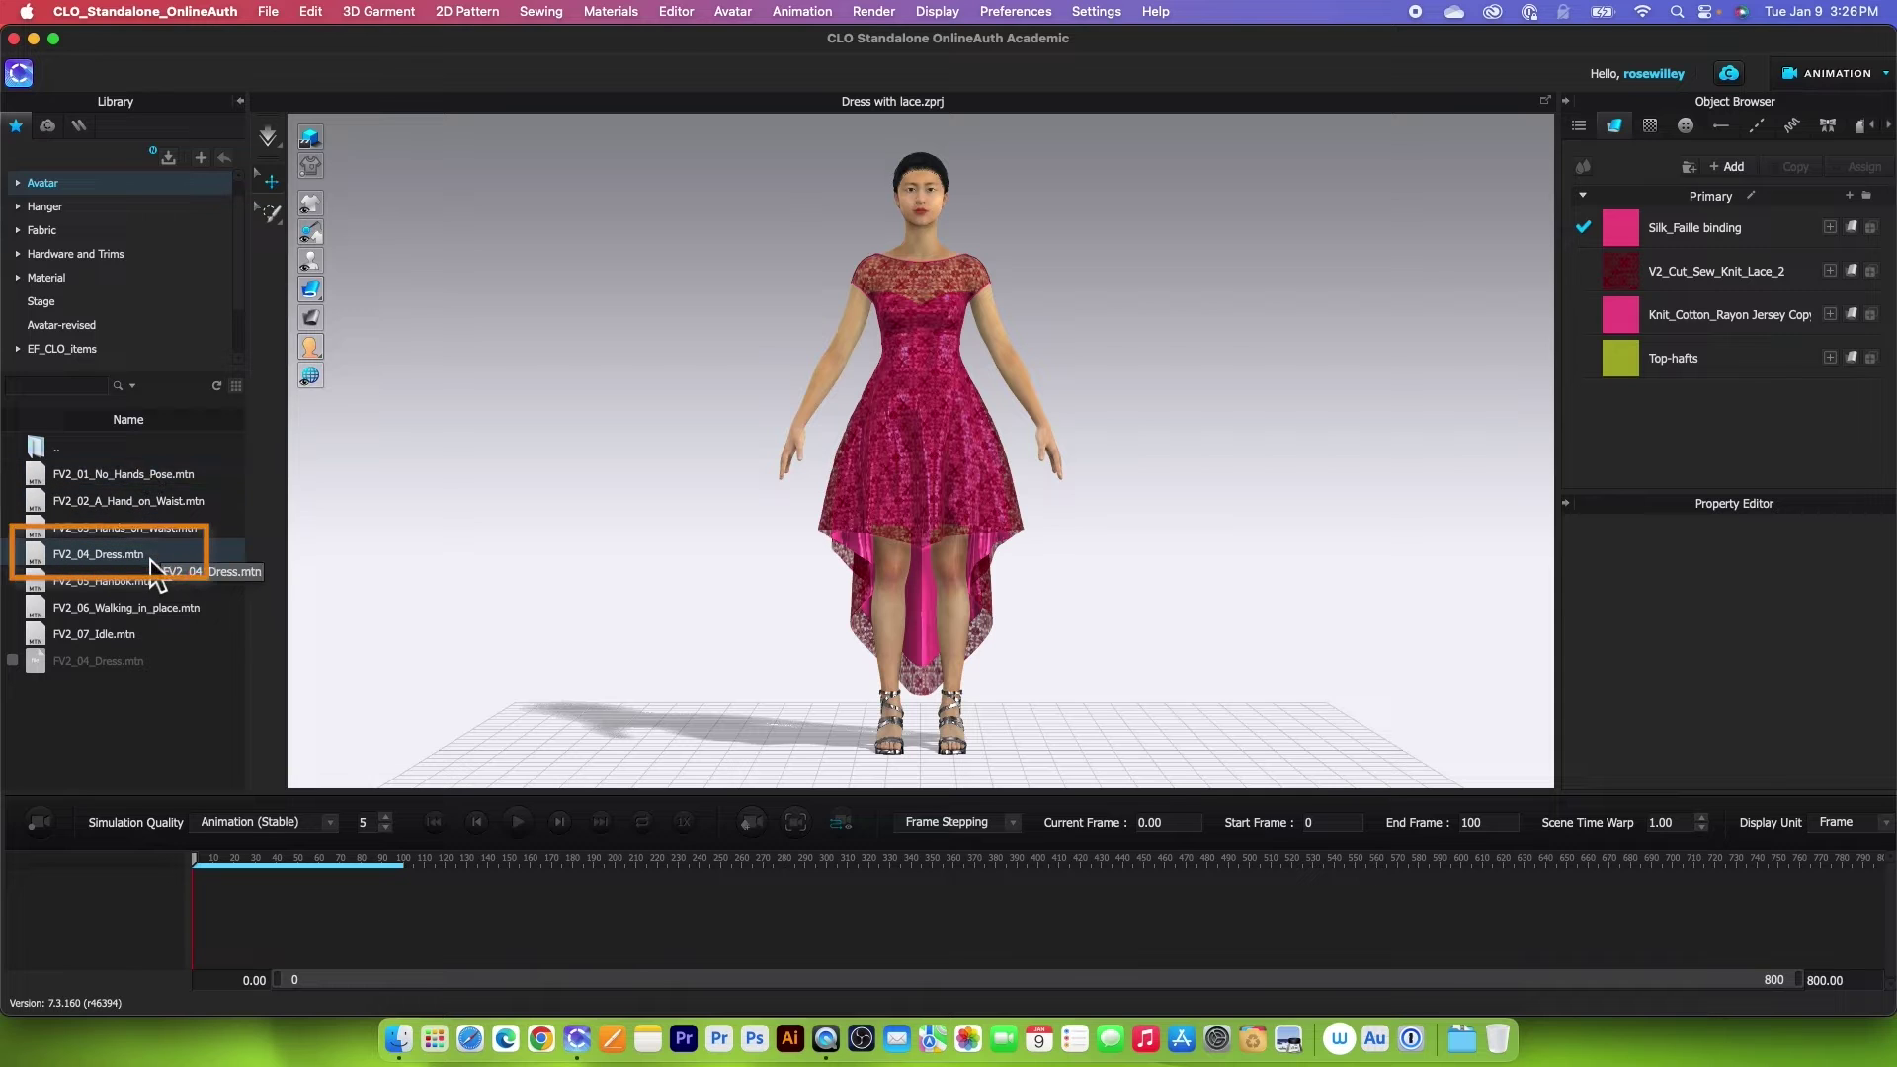
double_click(178, 559)
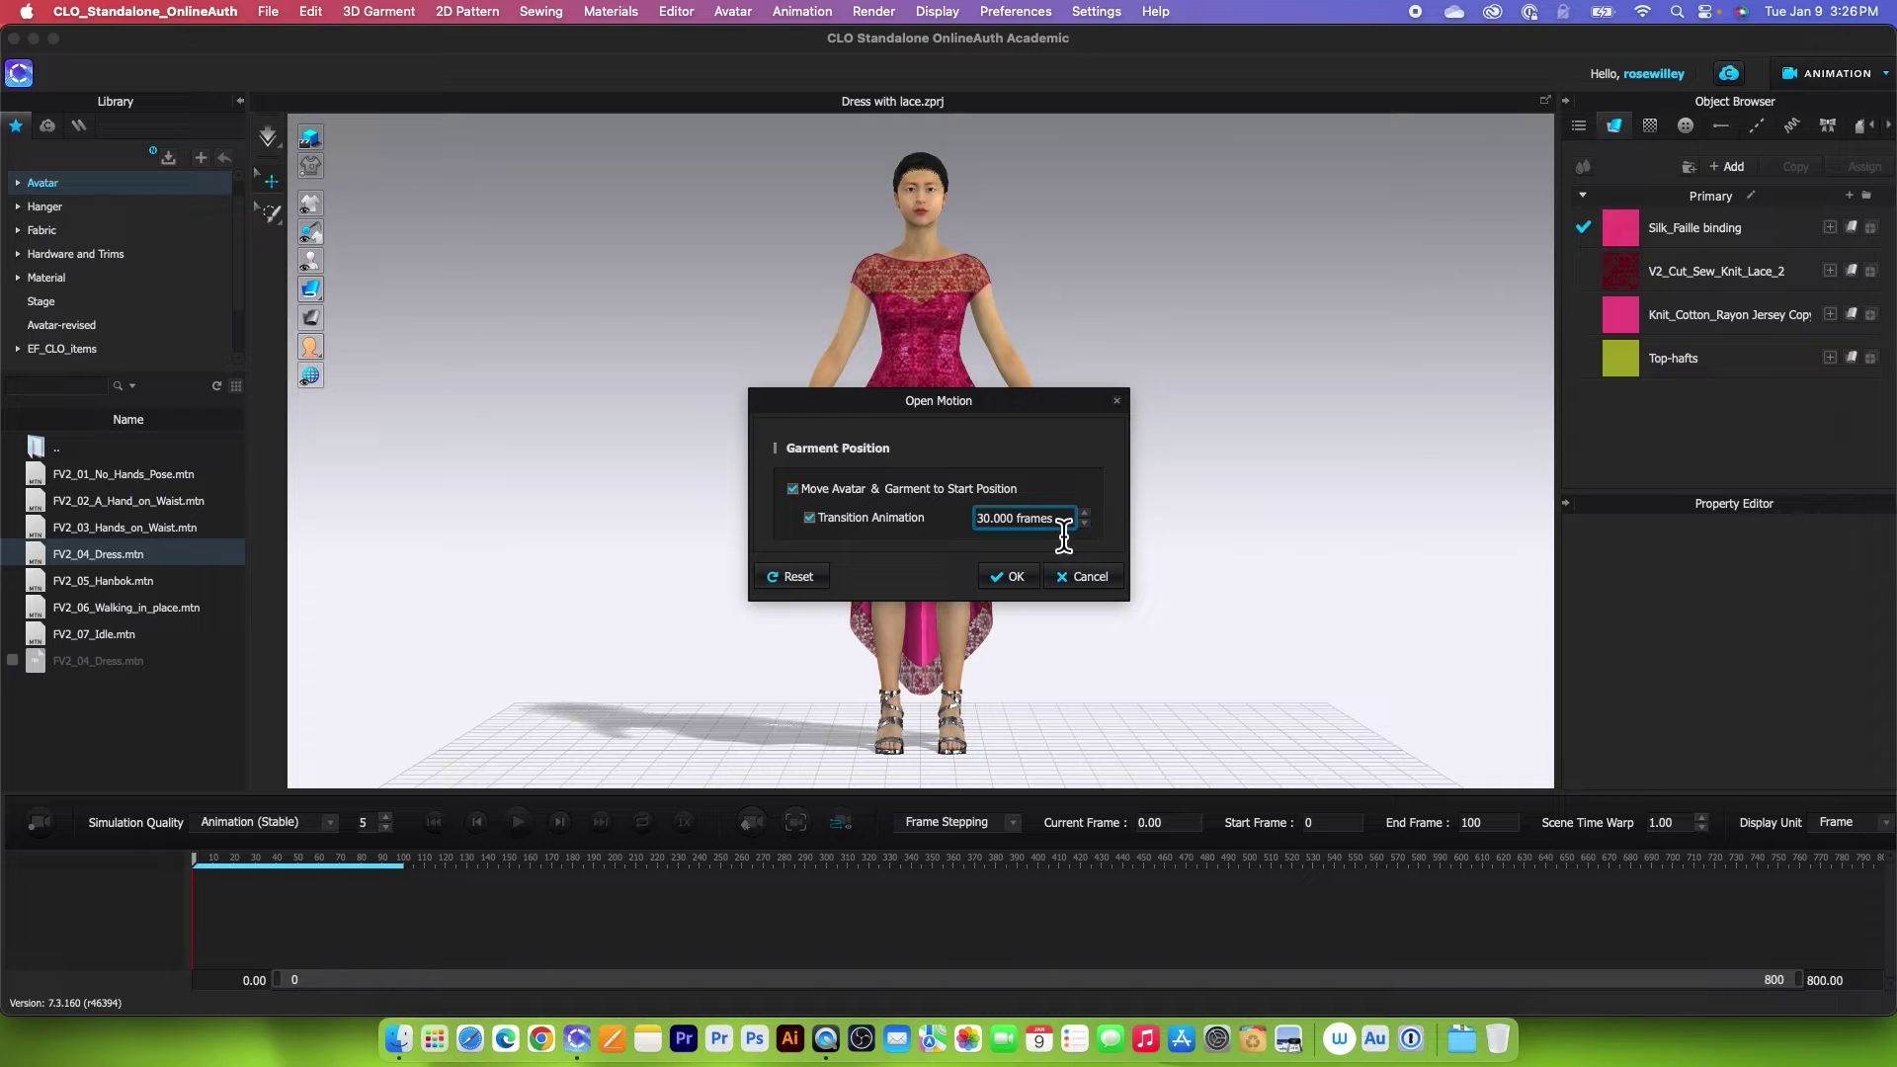
left_click(1017, 578)
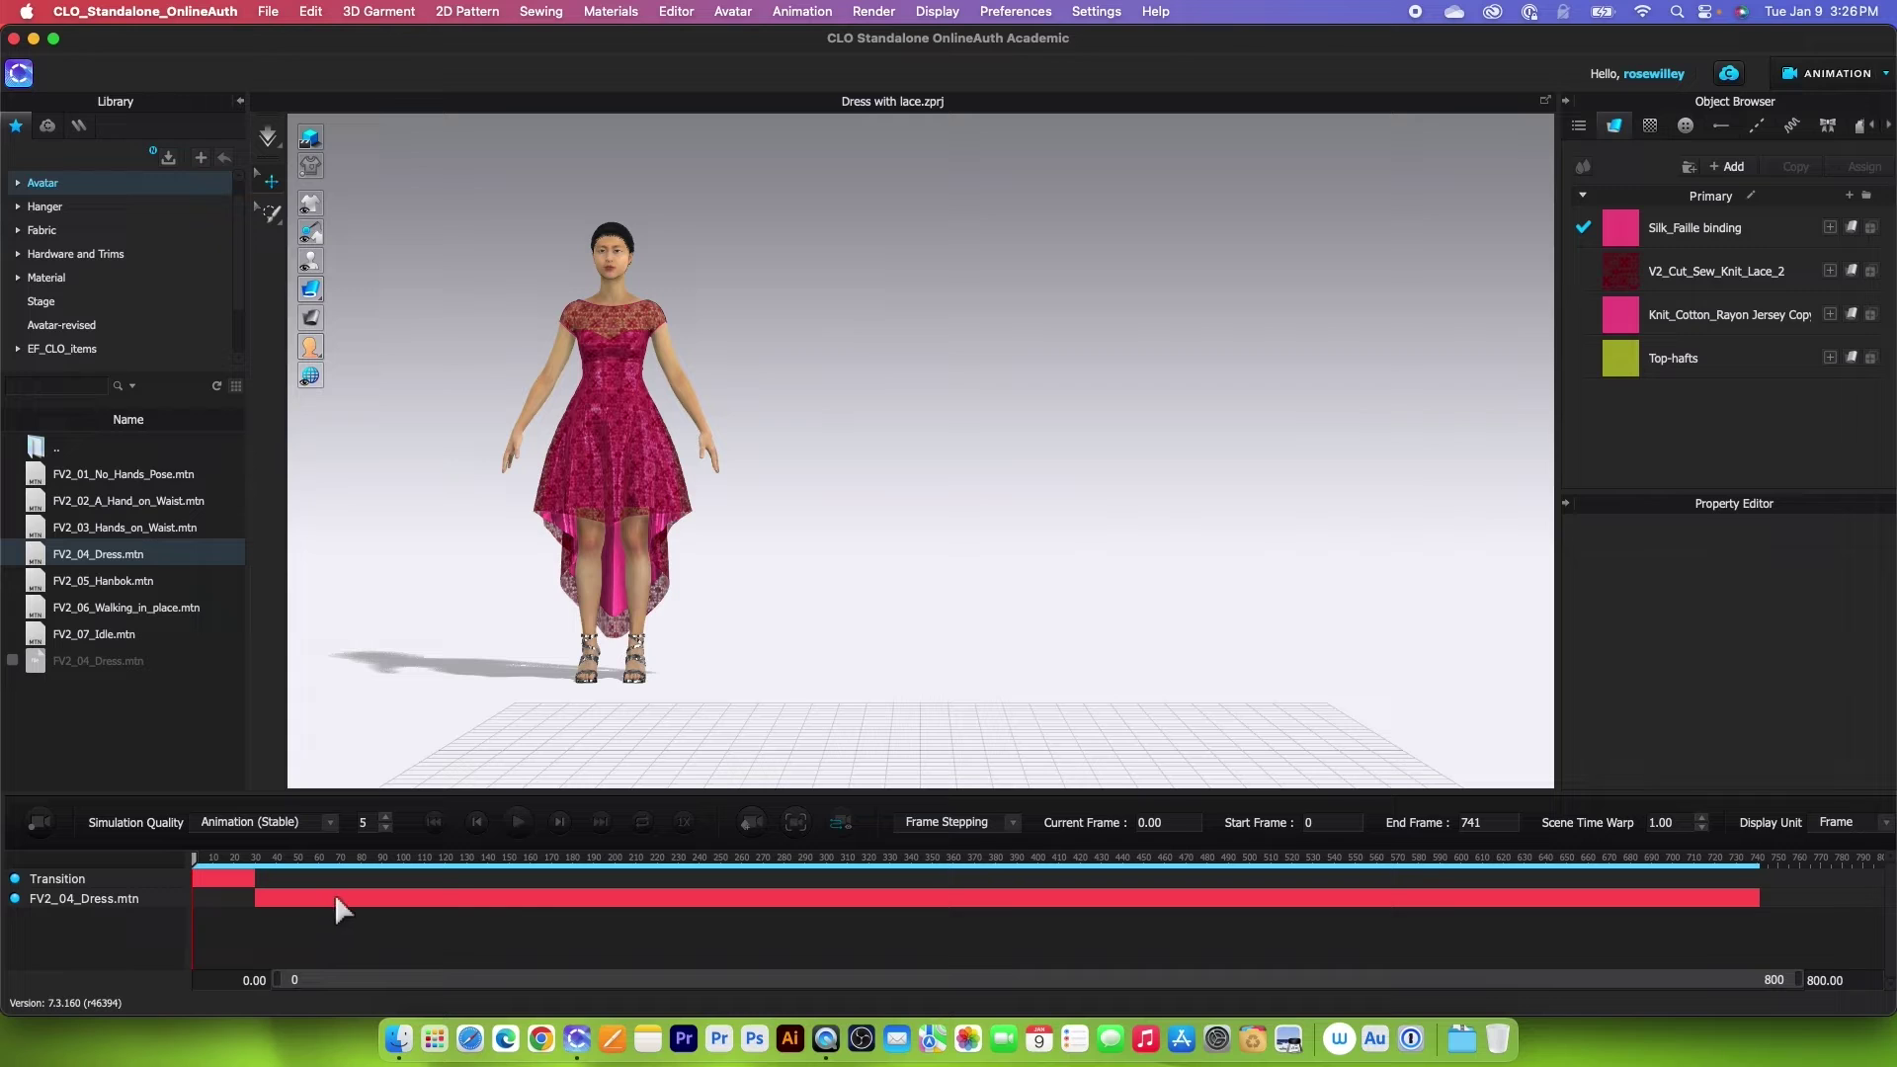
Select the Transition and motion tracks and try timeline end ranges of 1000, then 500
left_click(226, 876)
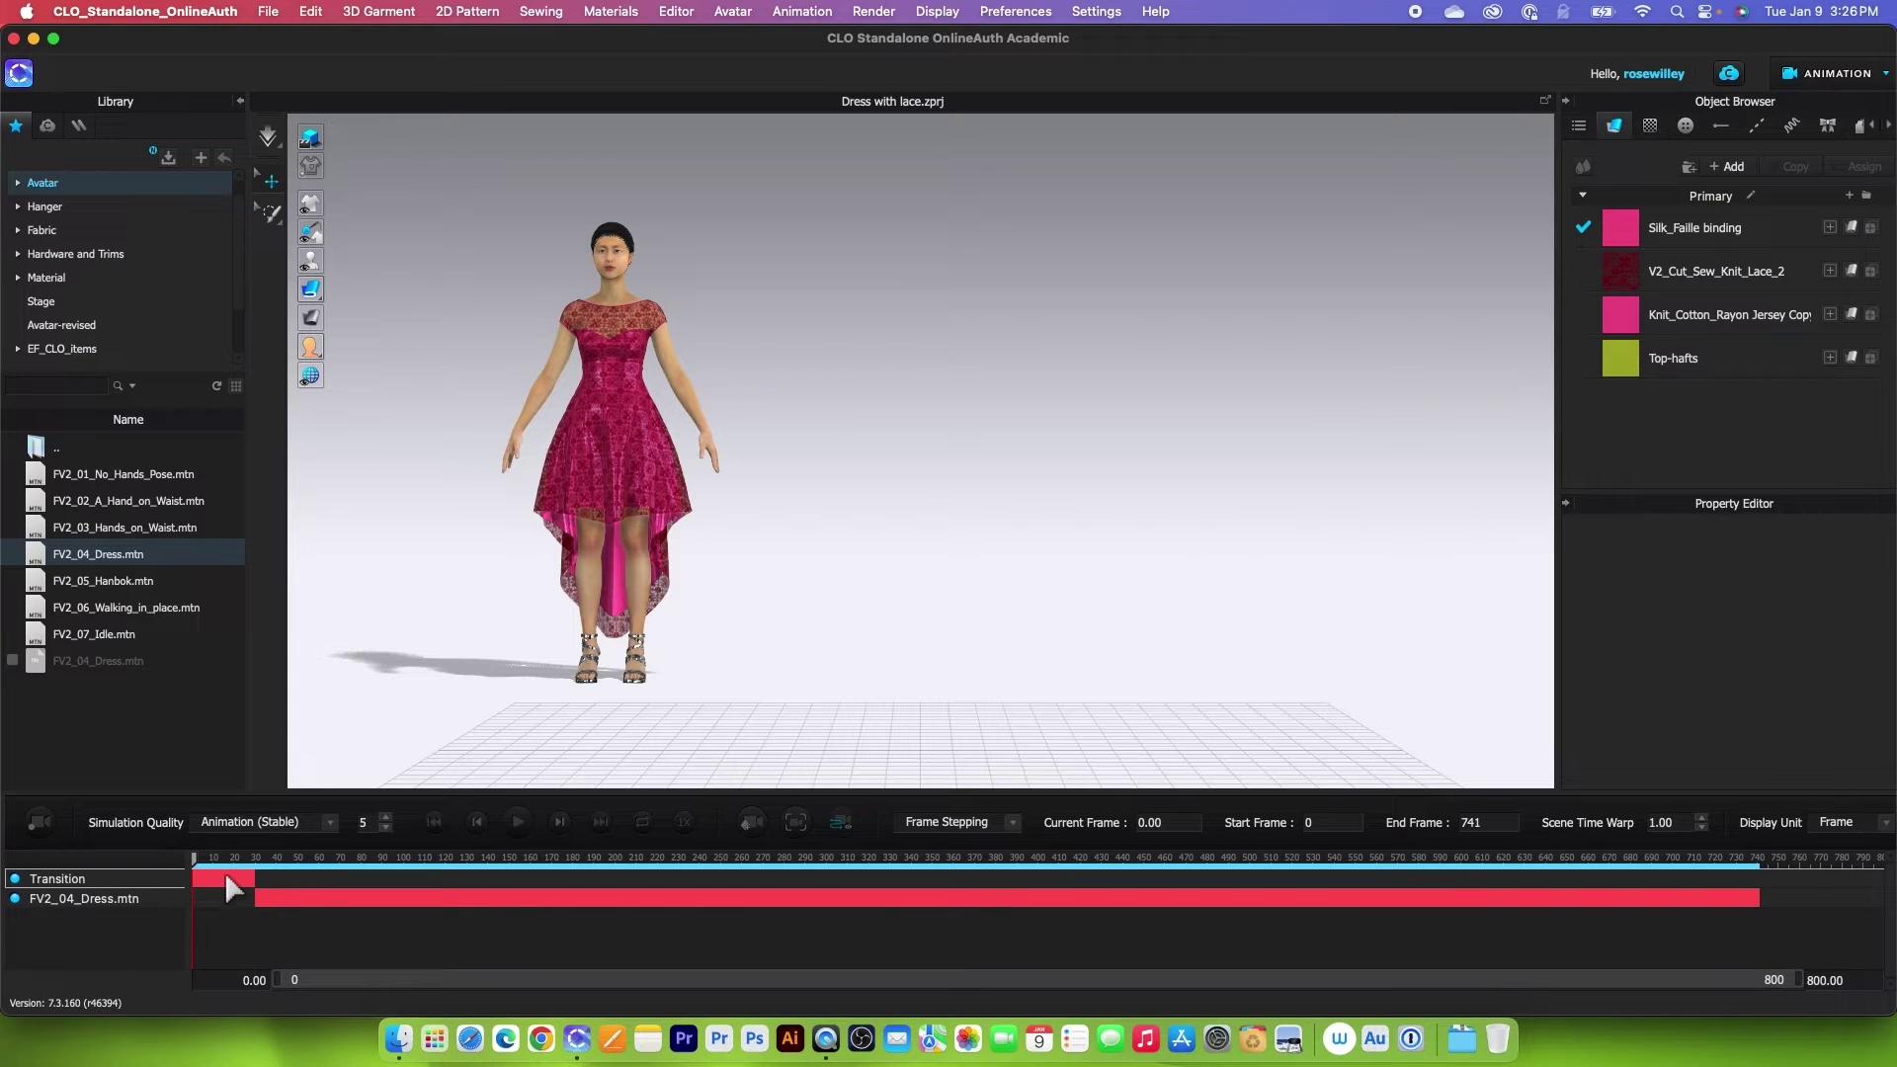
left_click(293, 893)
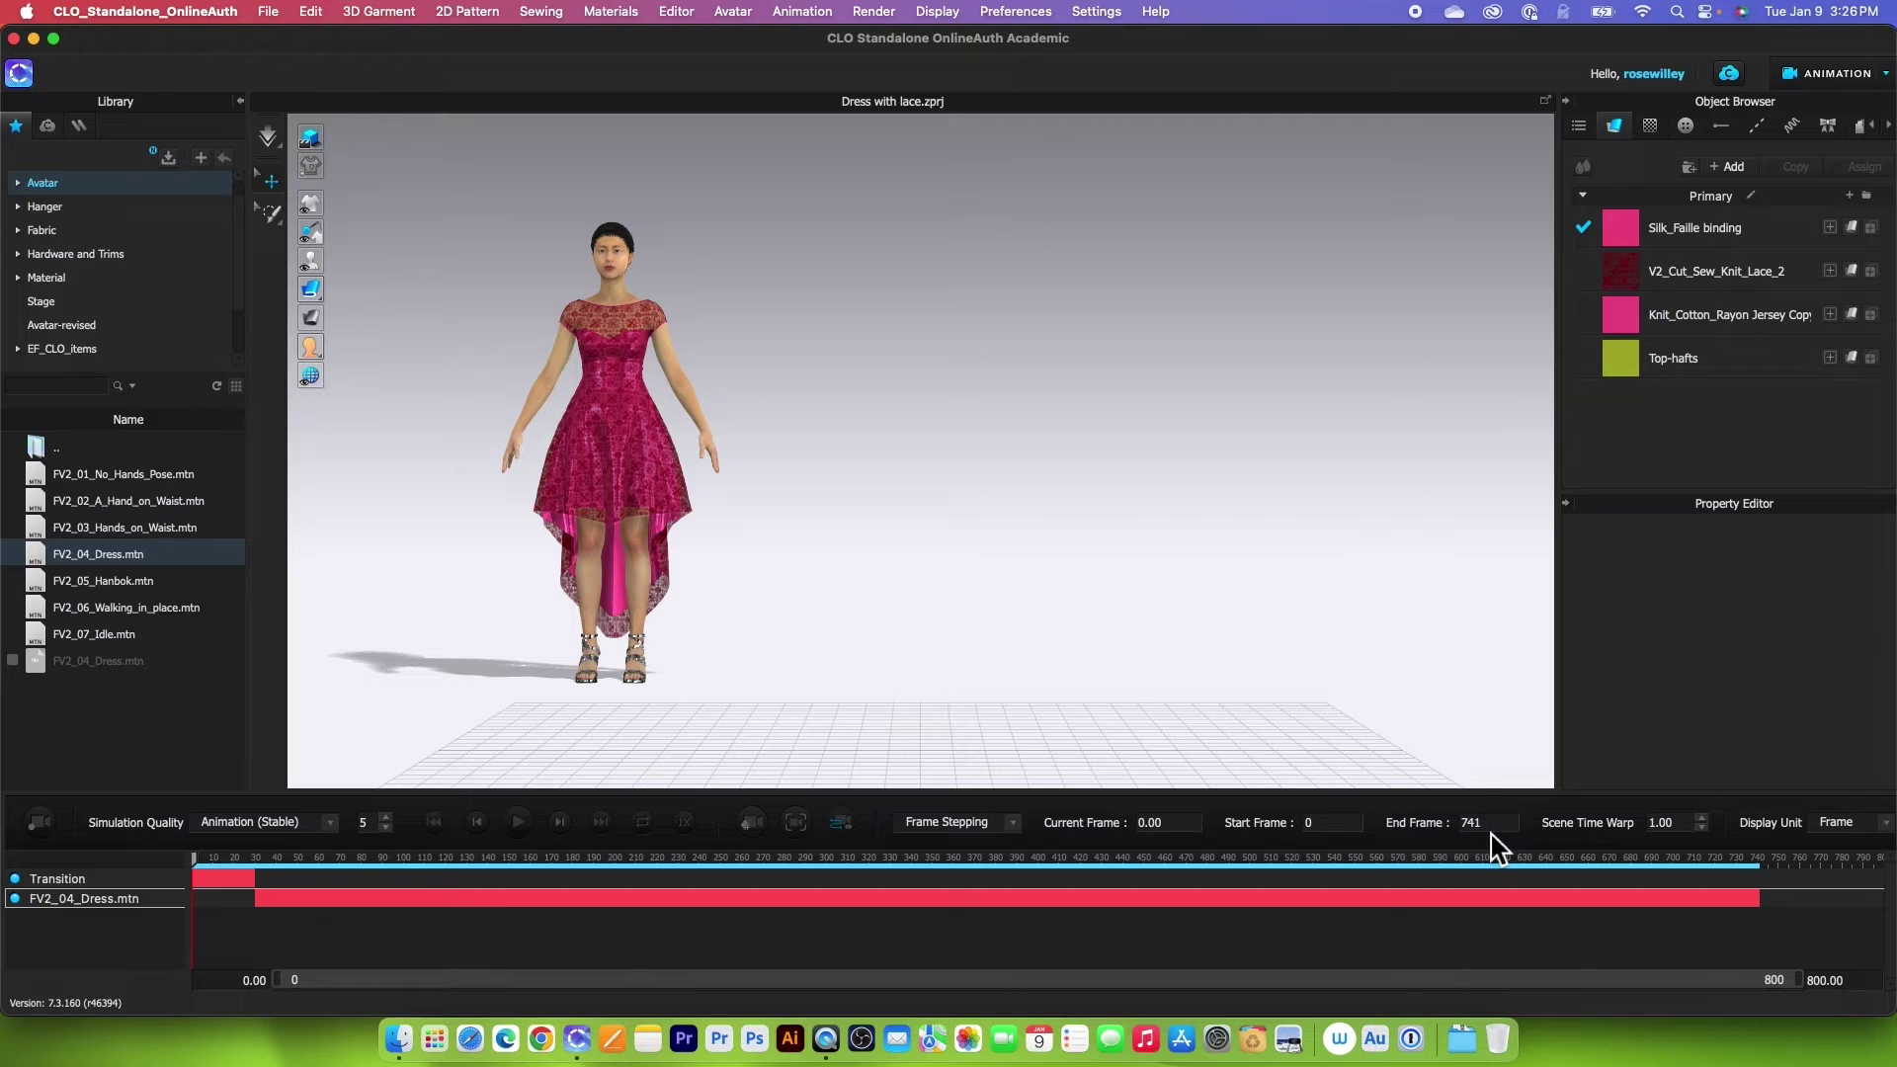
left_click(1849, 983)
type("1000")
key("Return")
left_click_drag(1350, 978, 1142, 963)
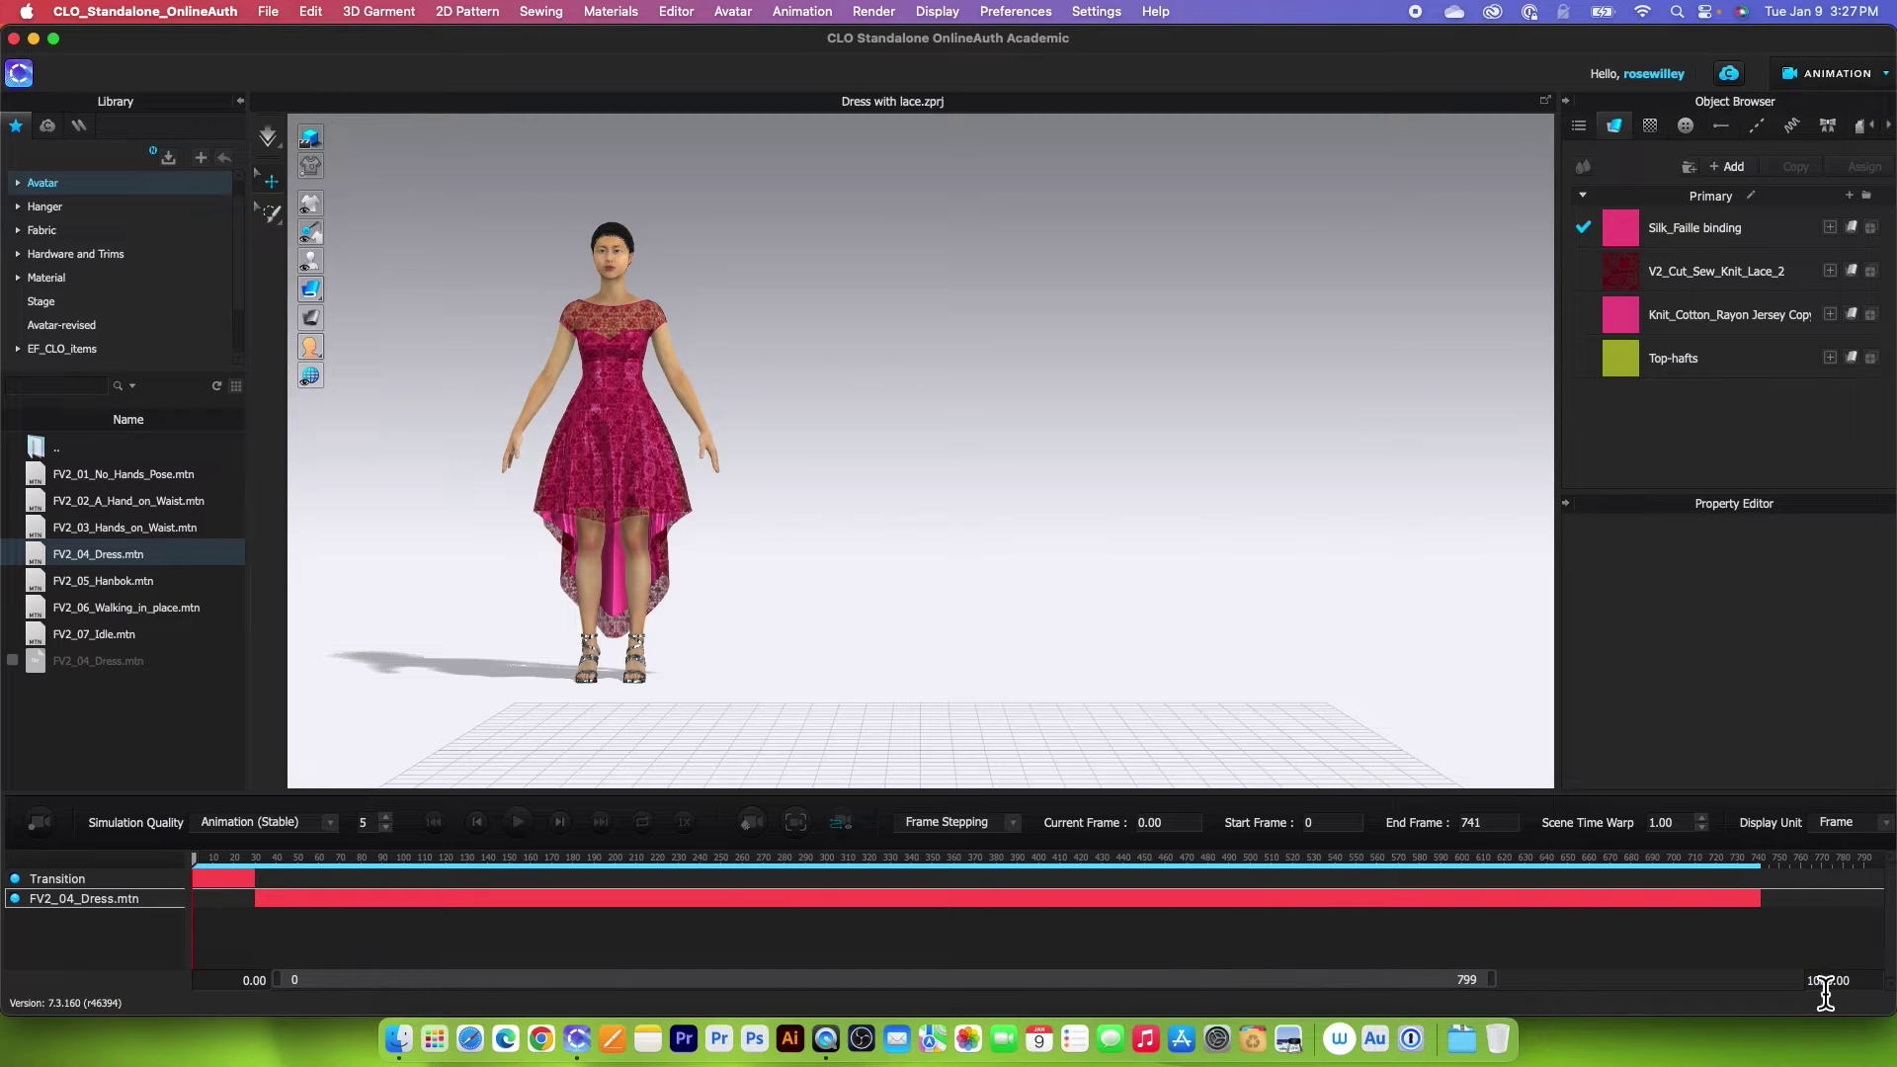
double_click(1865, 981)
type("500")
key("Return")
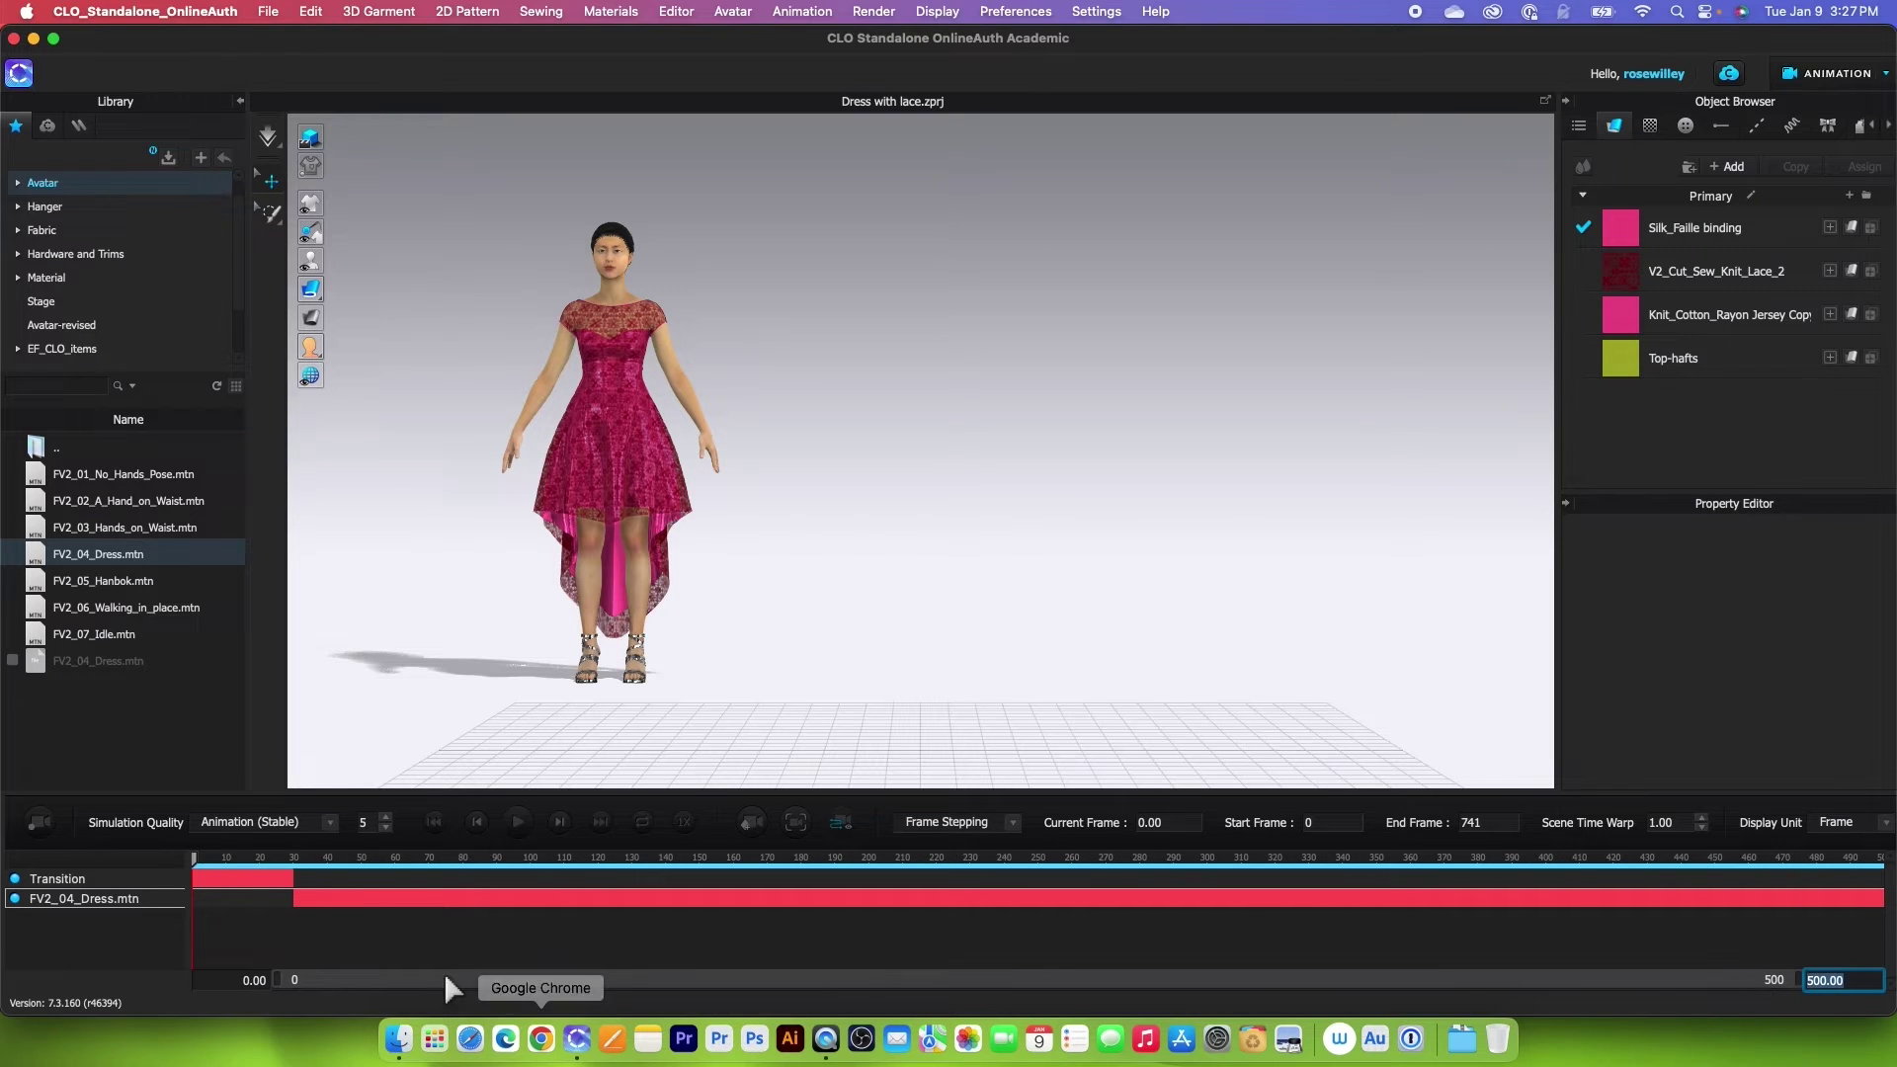
left_click(888, 980)
left_click(1355, 984)
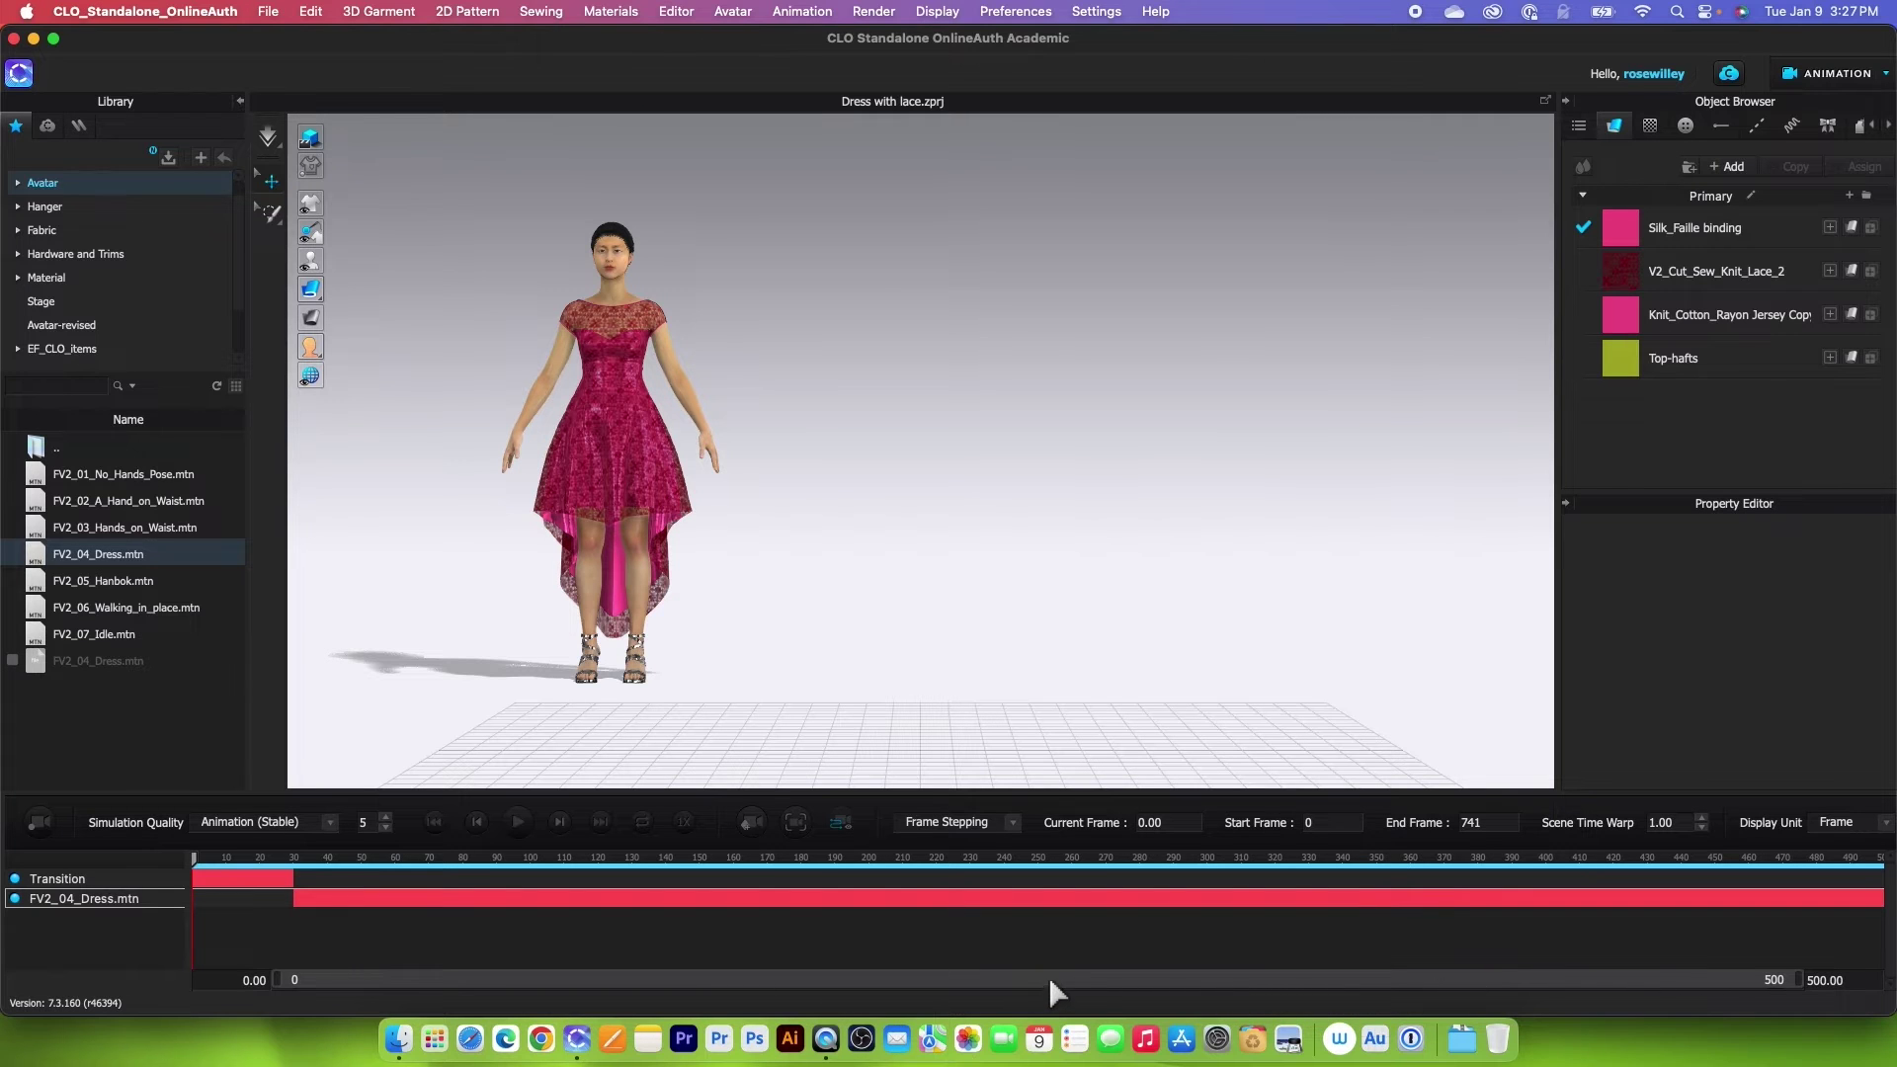
Preview the walk at frame 174, rewind to the A-pose, and set the end frame to 800
left_click_drag(202, 869, 736, 862)
left_click_drag(572, 868, 189, 861)
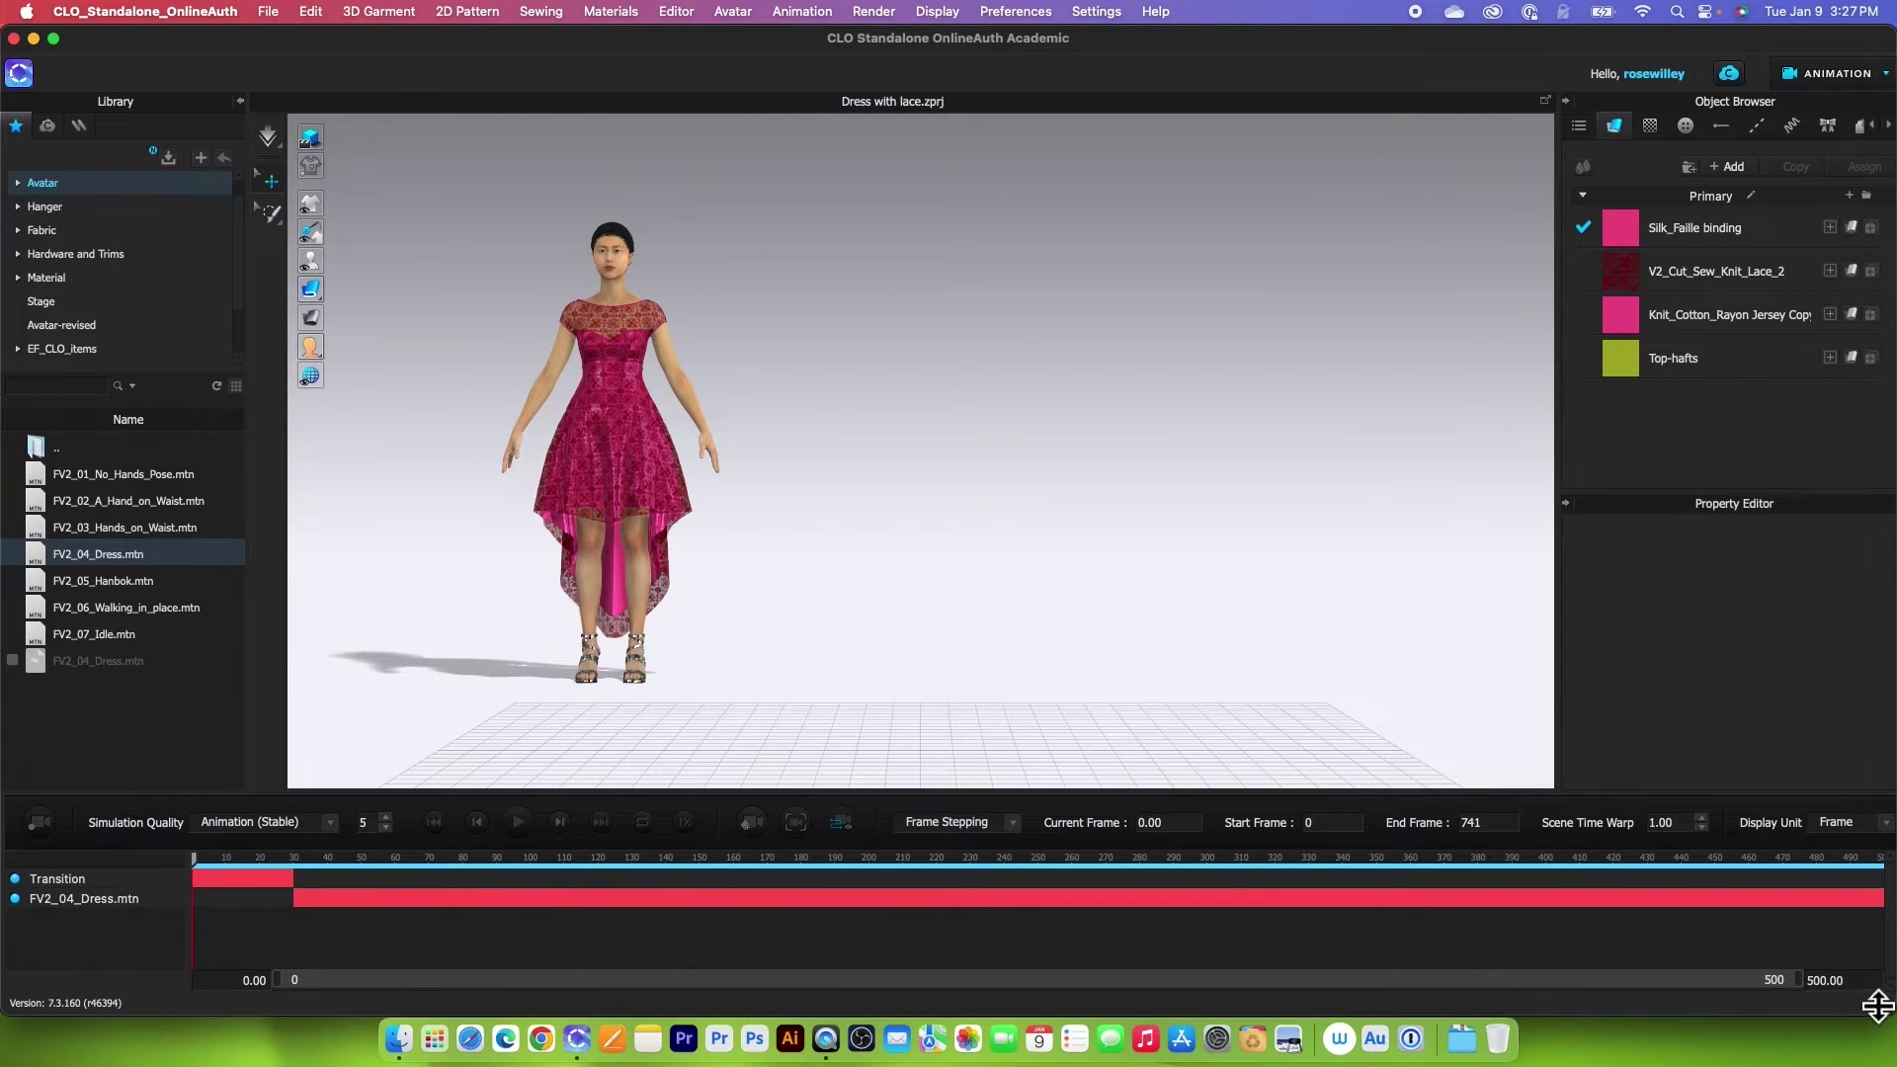
left_click(1829, 981)
type("800")
key("Return")
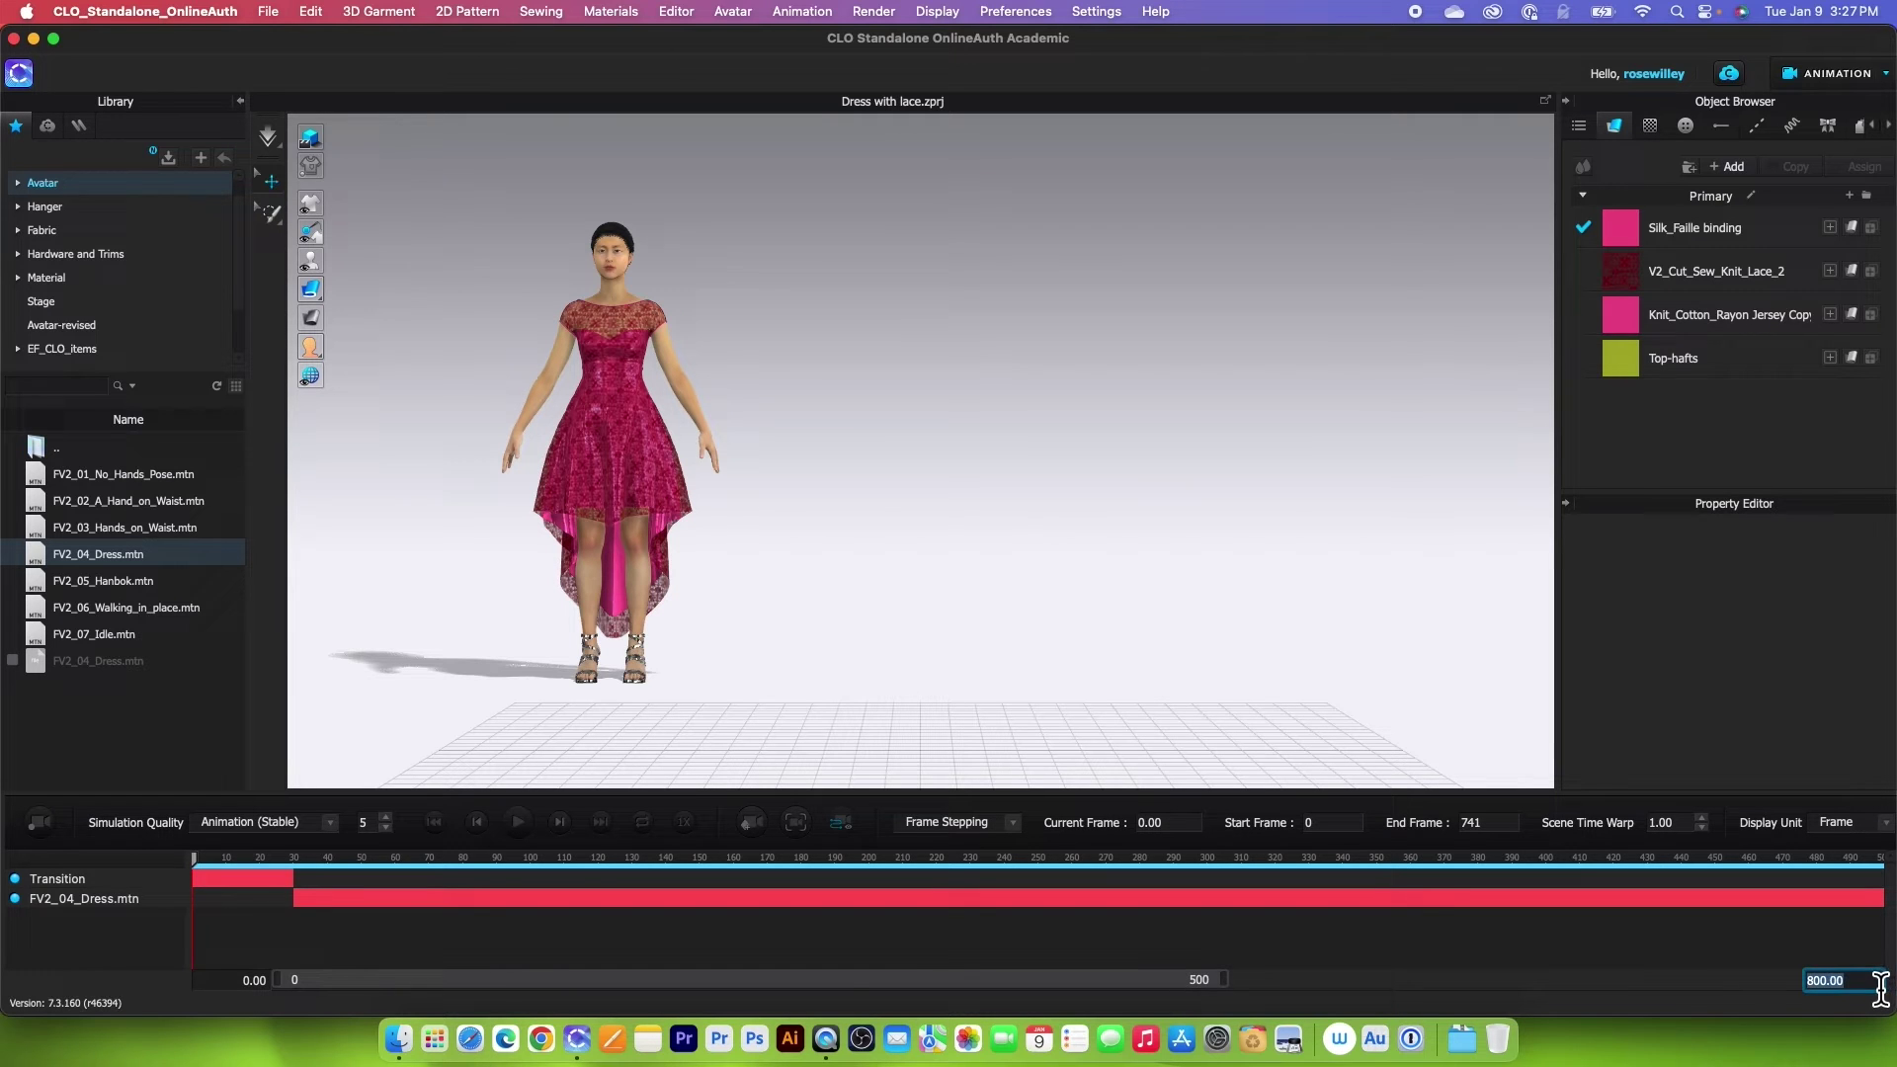
left_click_drag(863, 980, 533, 1003)
left_click(42, 826)
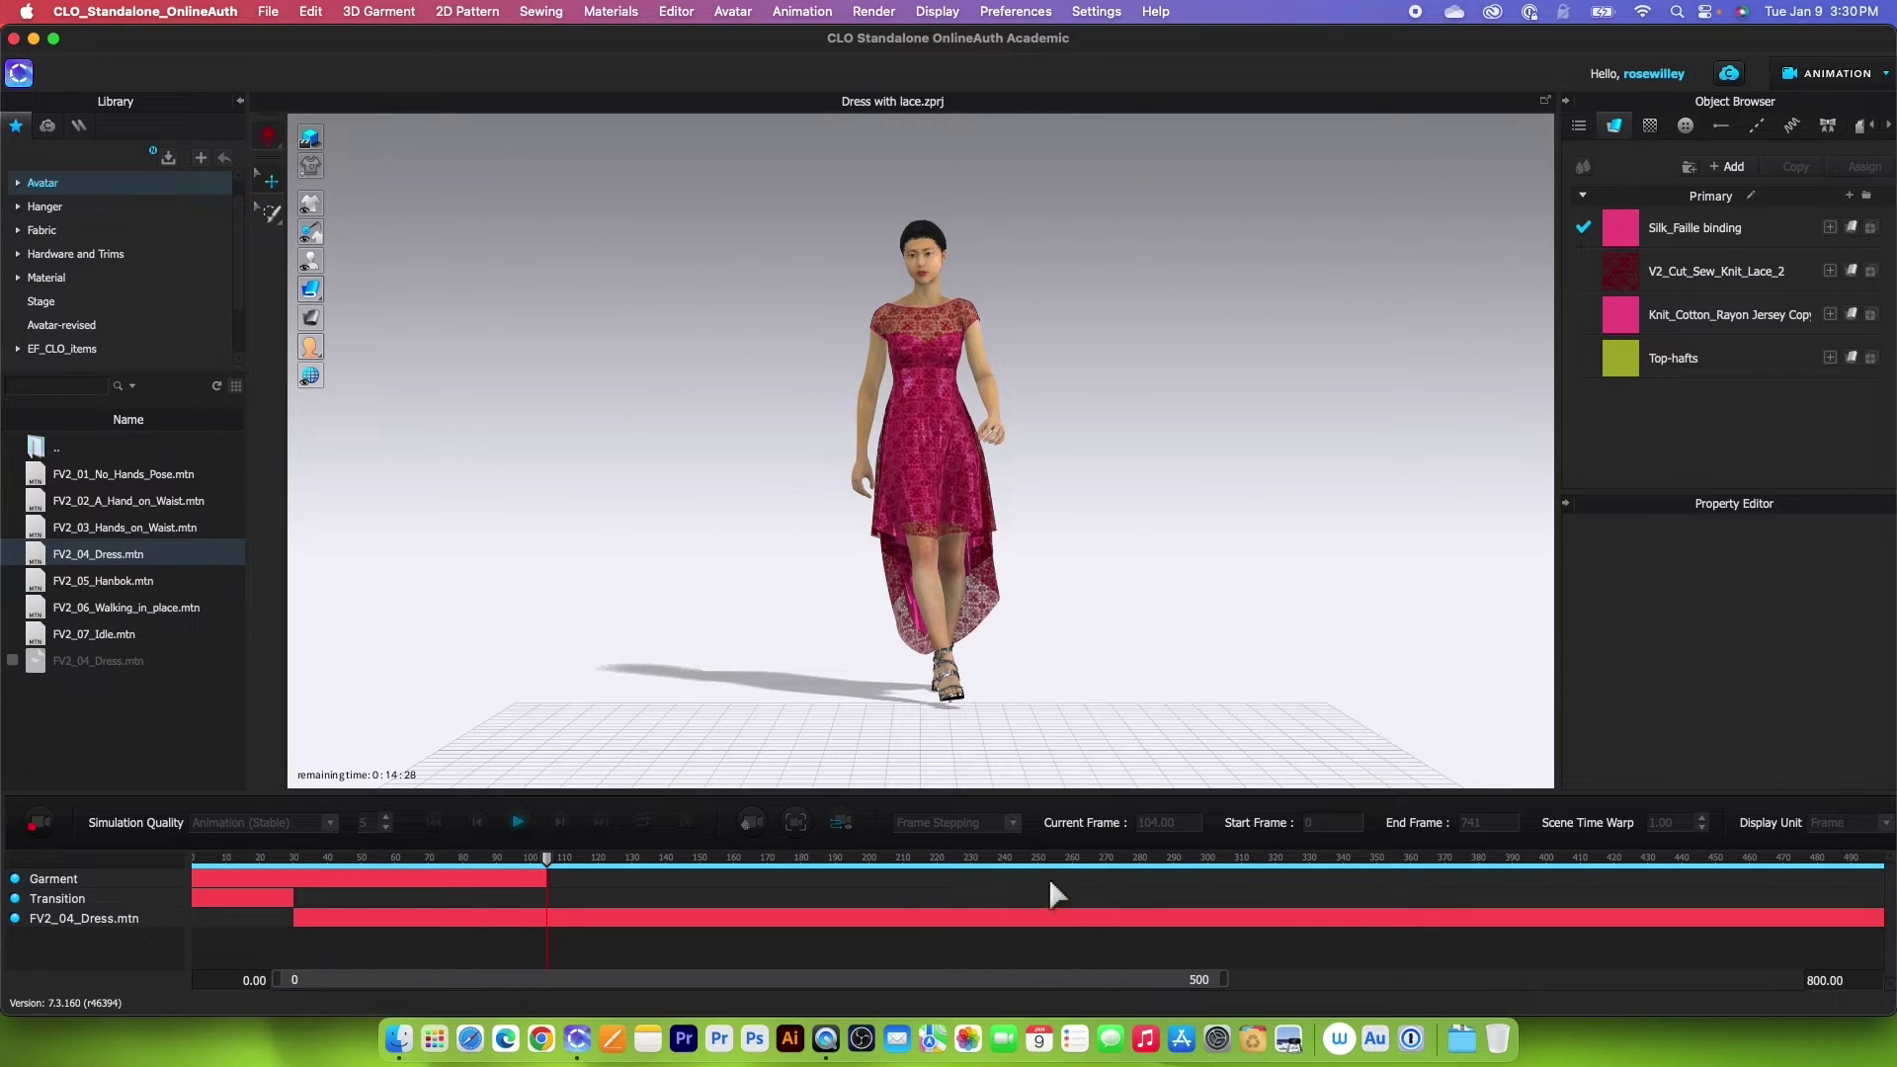
Follow the garment recording as it progresses, bringing later timeline frames into view
scroll(1042, 704, "down", 2)
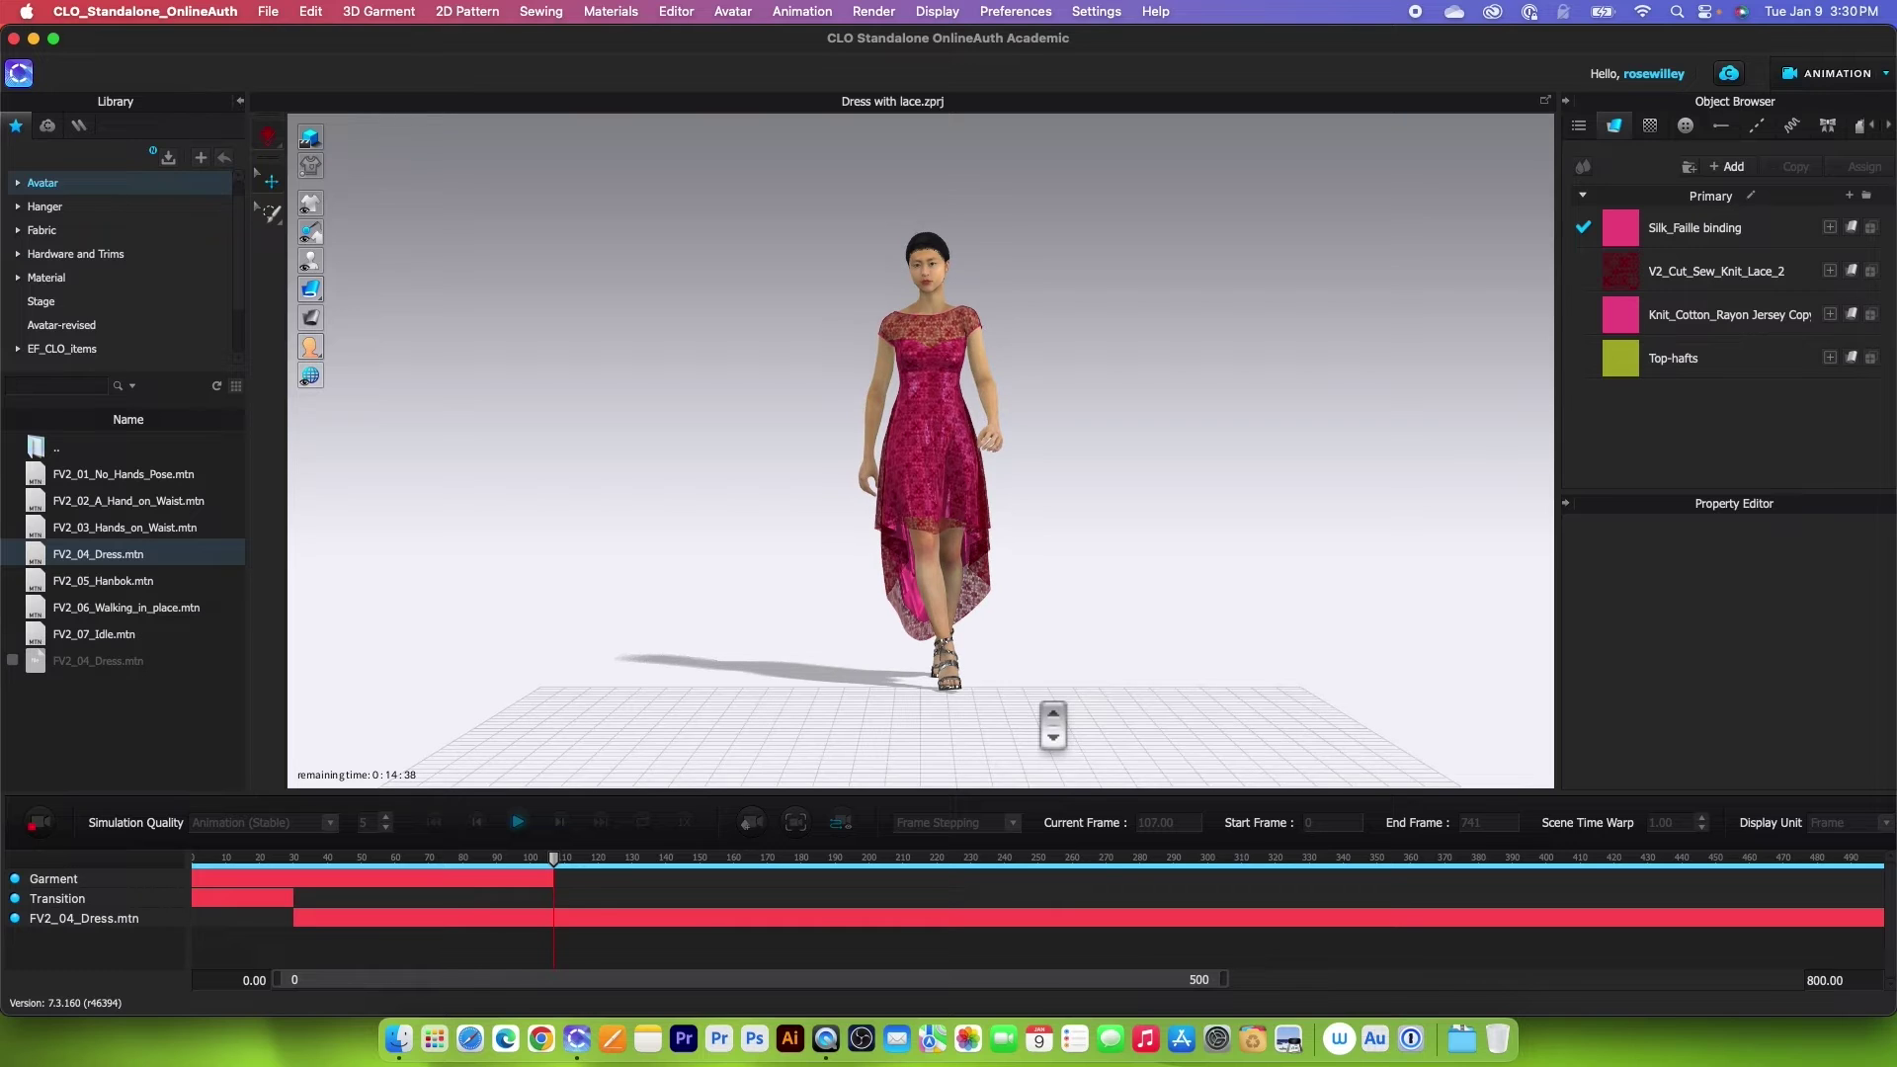
scroll(1053, 726, "down", 2)
scroll(1053, 726, "down", 2)
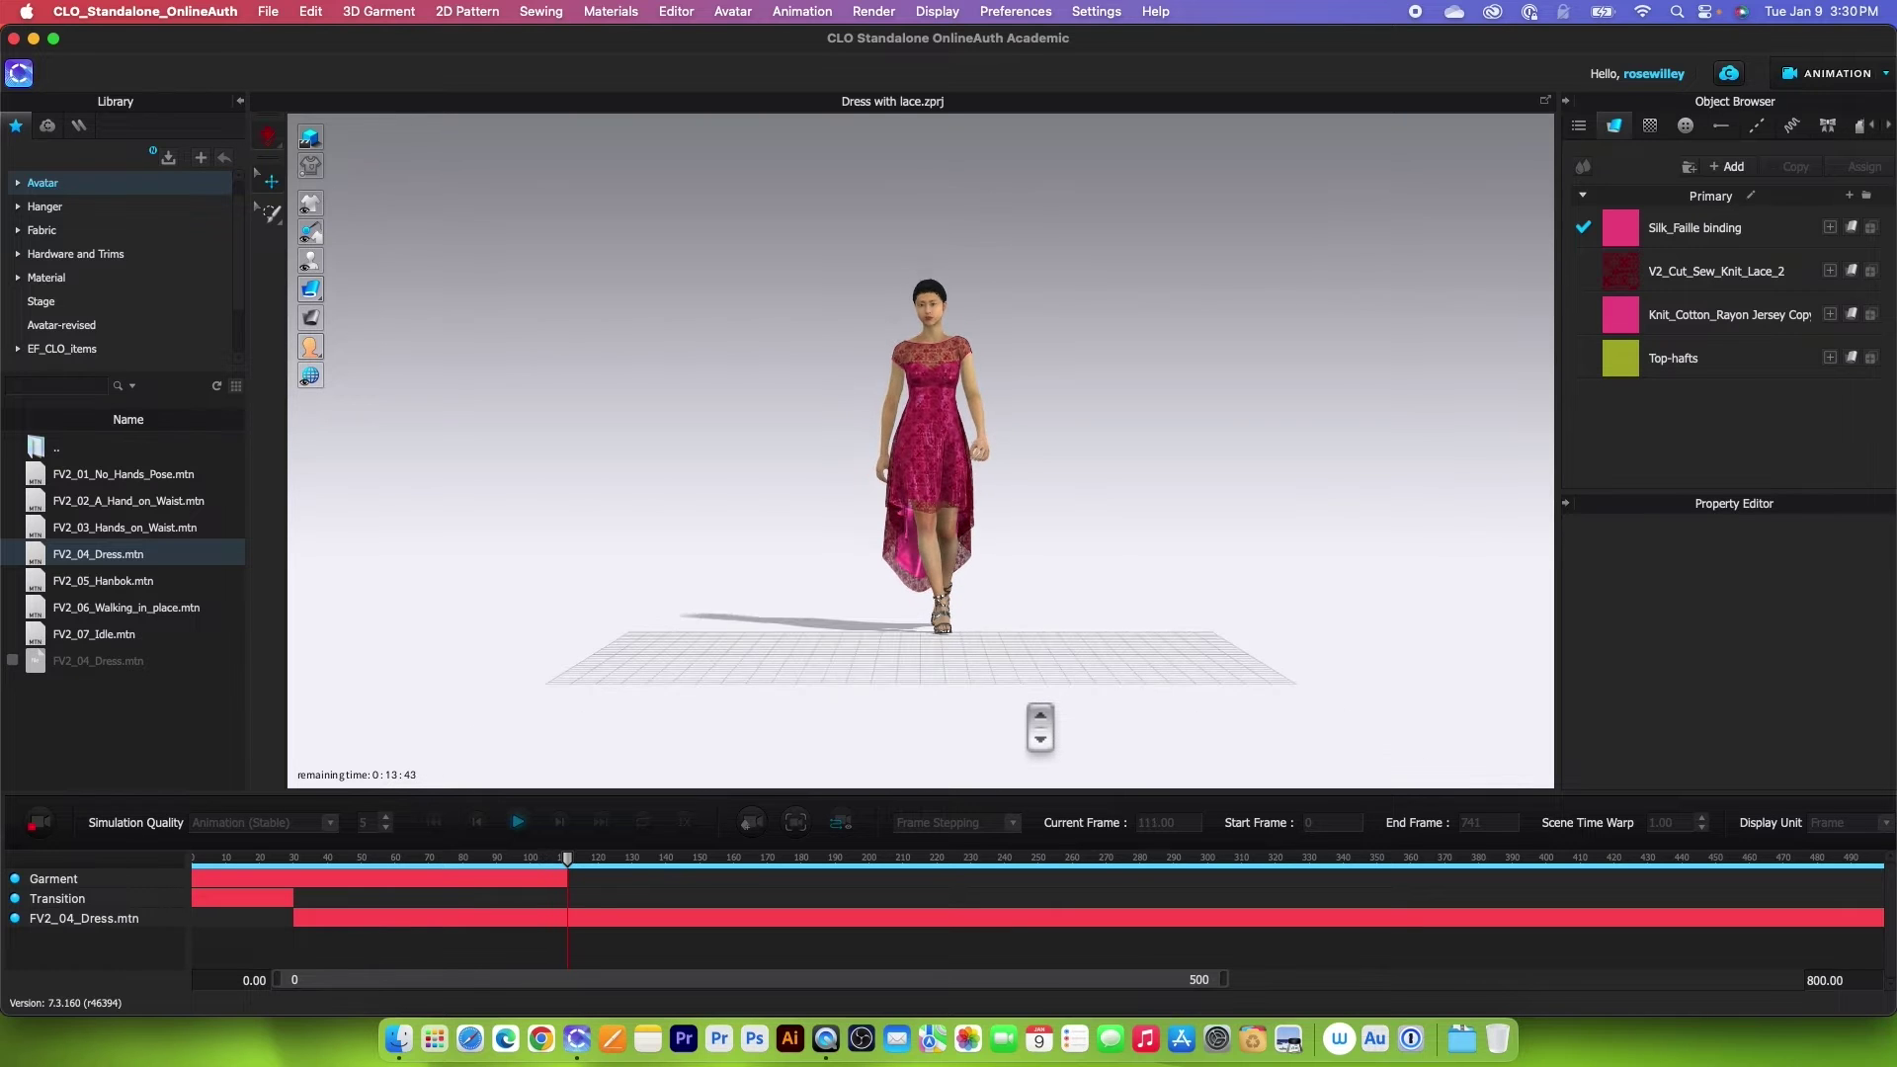
scroll(1033, 729, "down", 2)
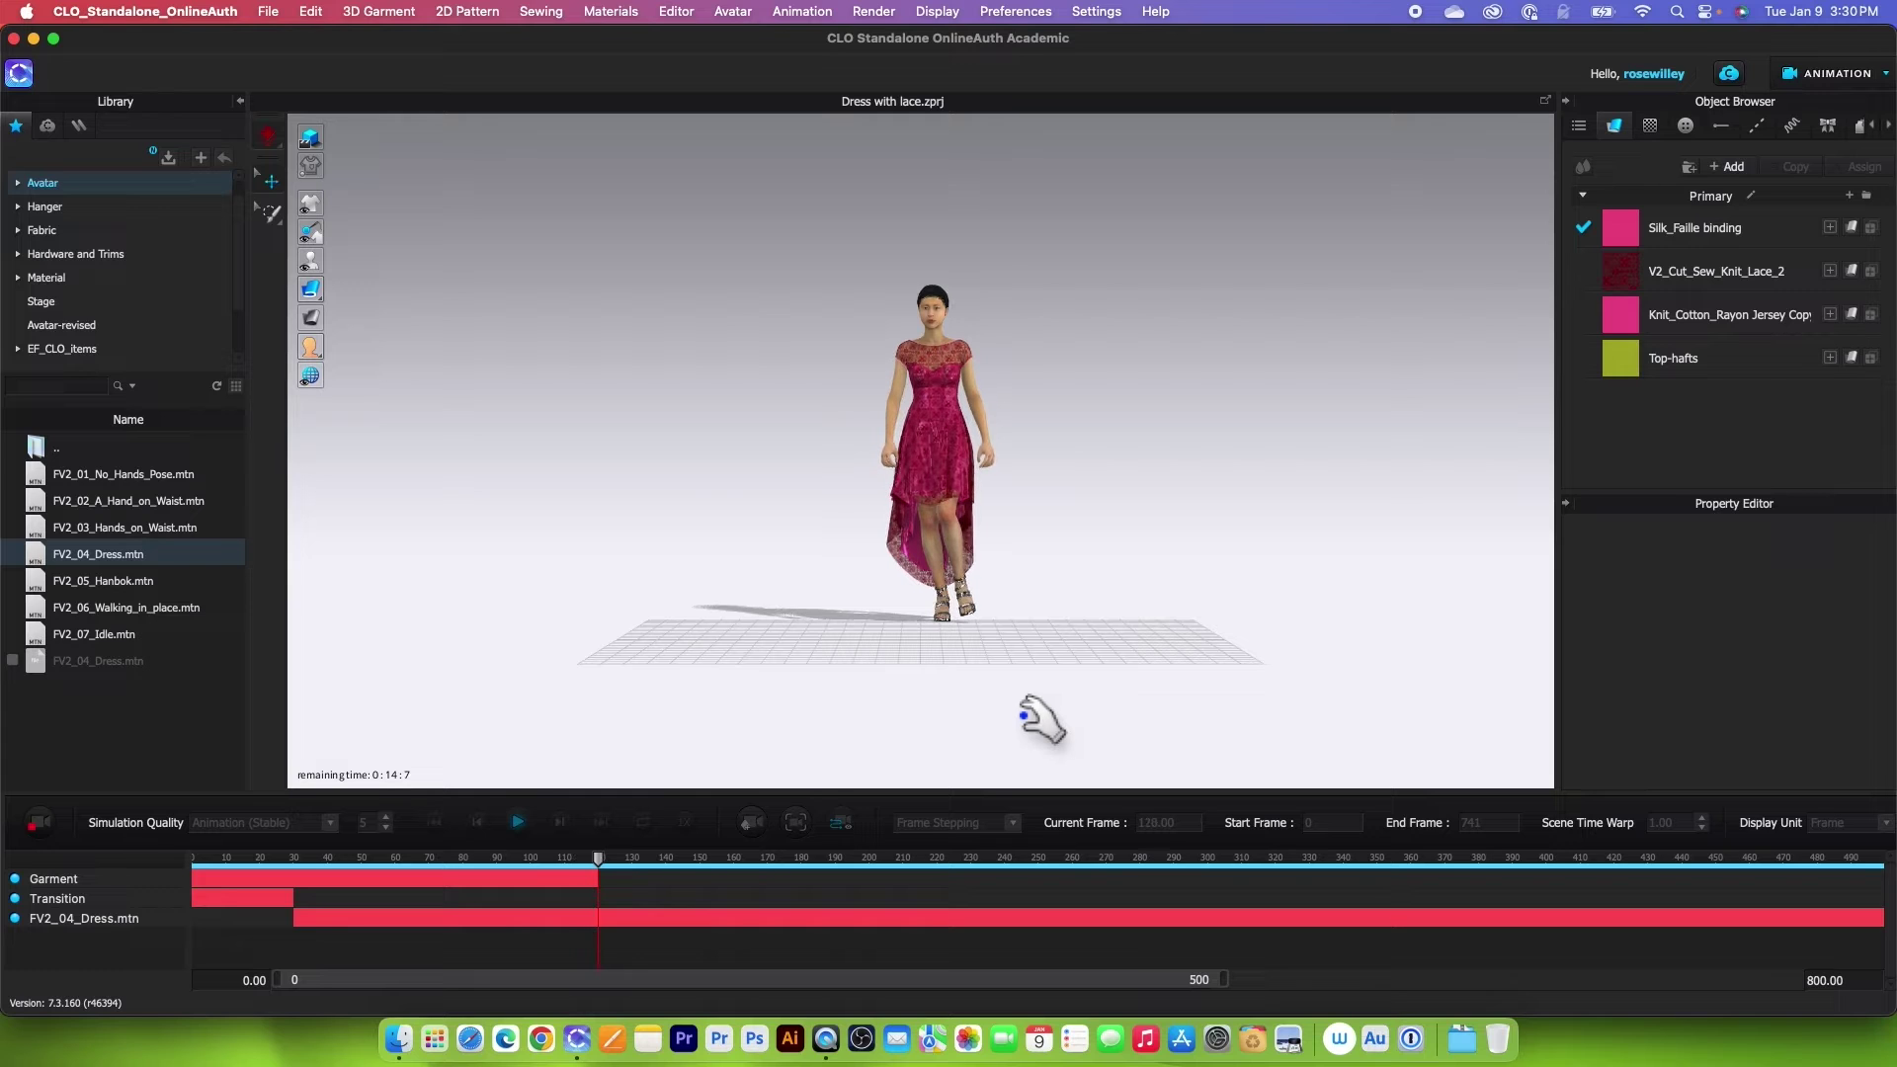
scroll(1032, 731, "up", 2)
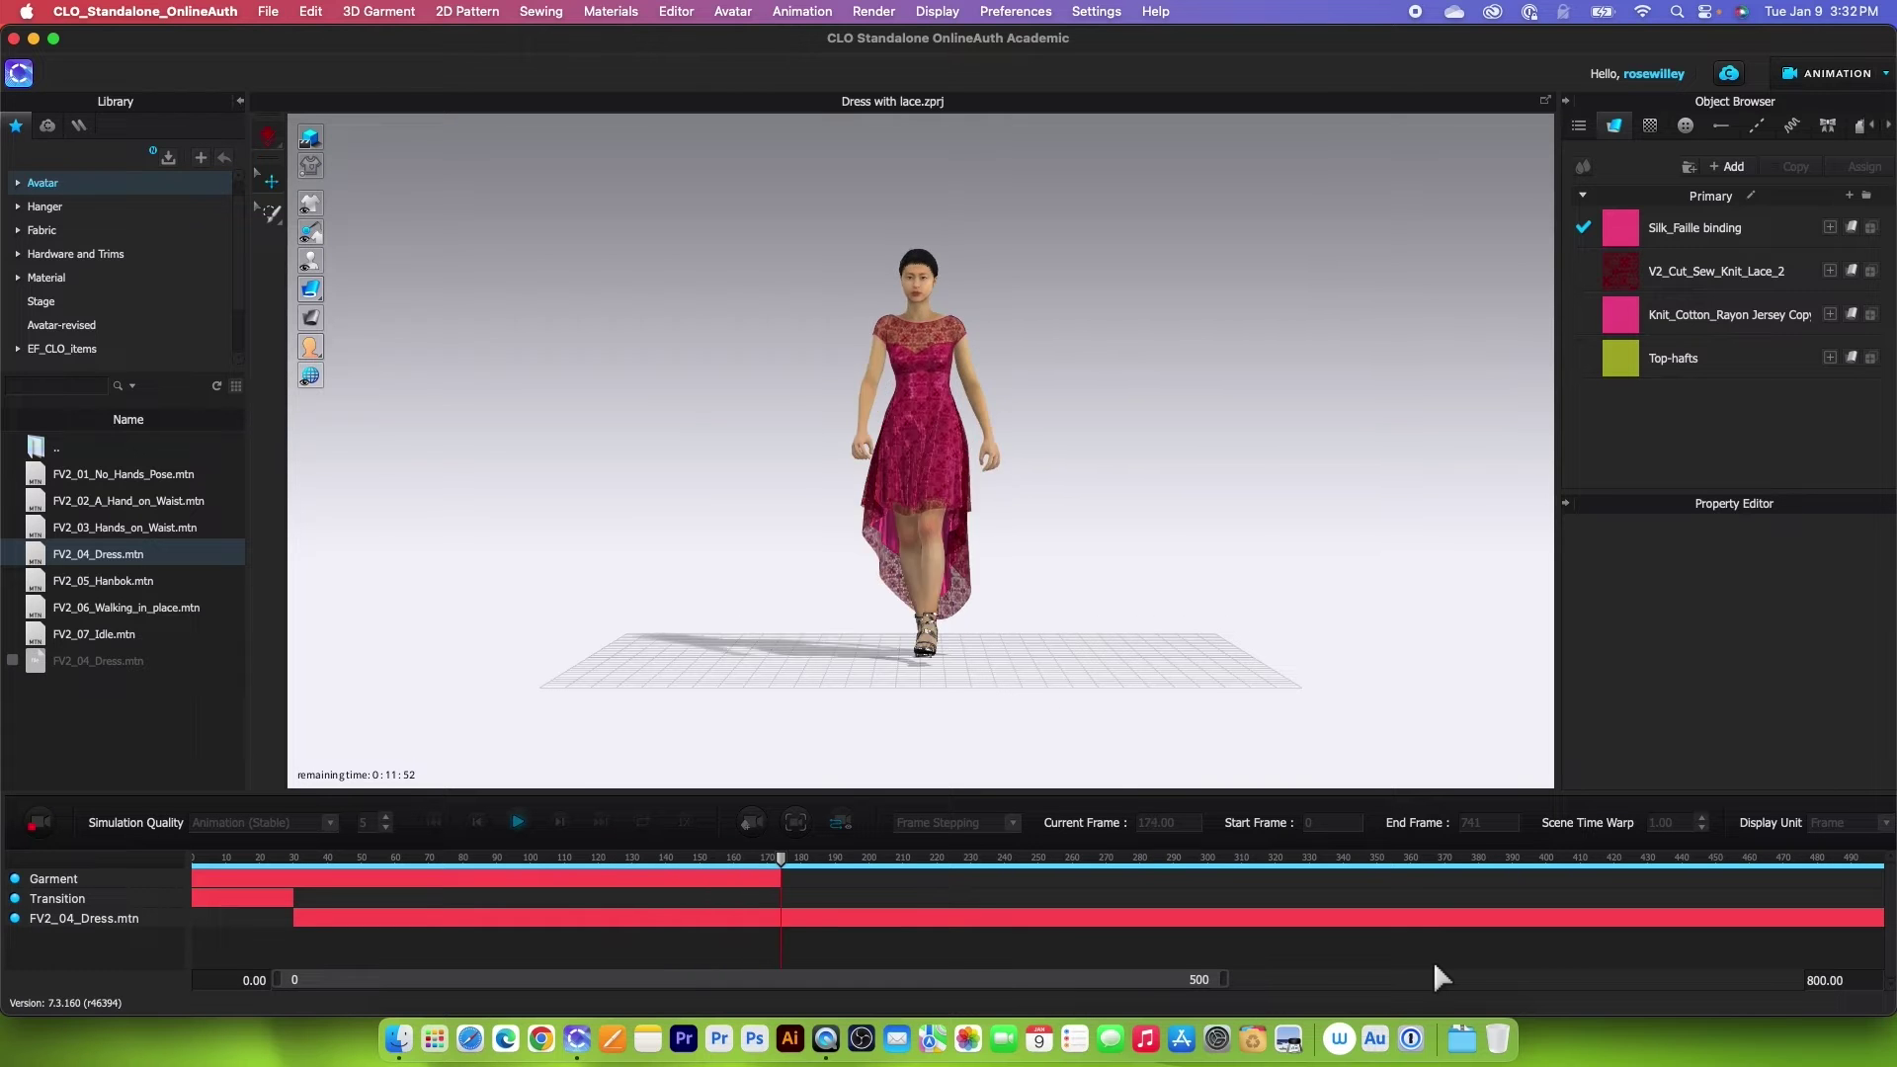
left_click(1289, 978)
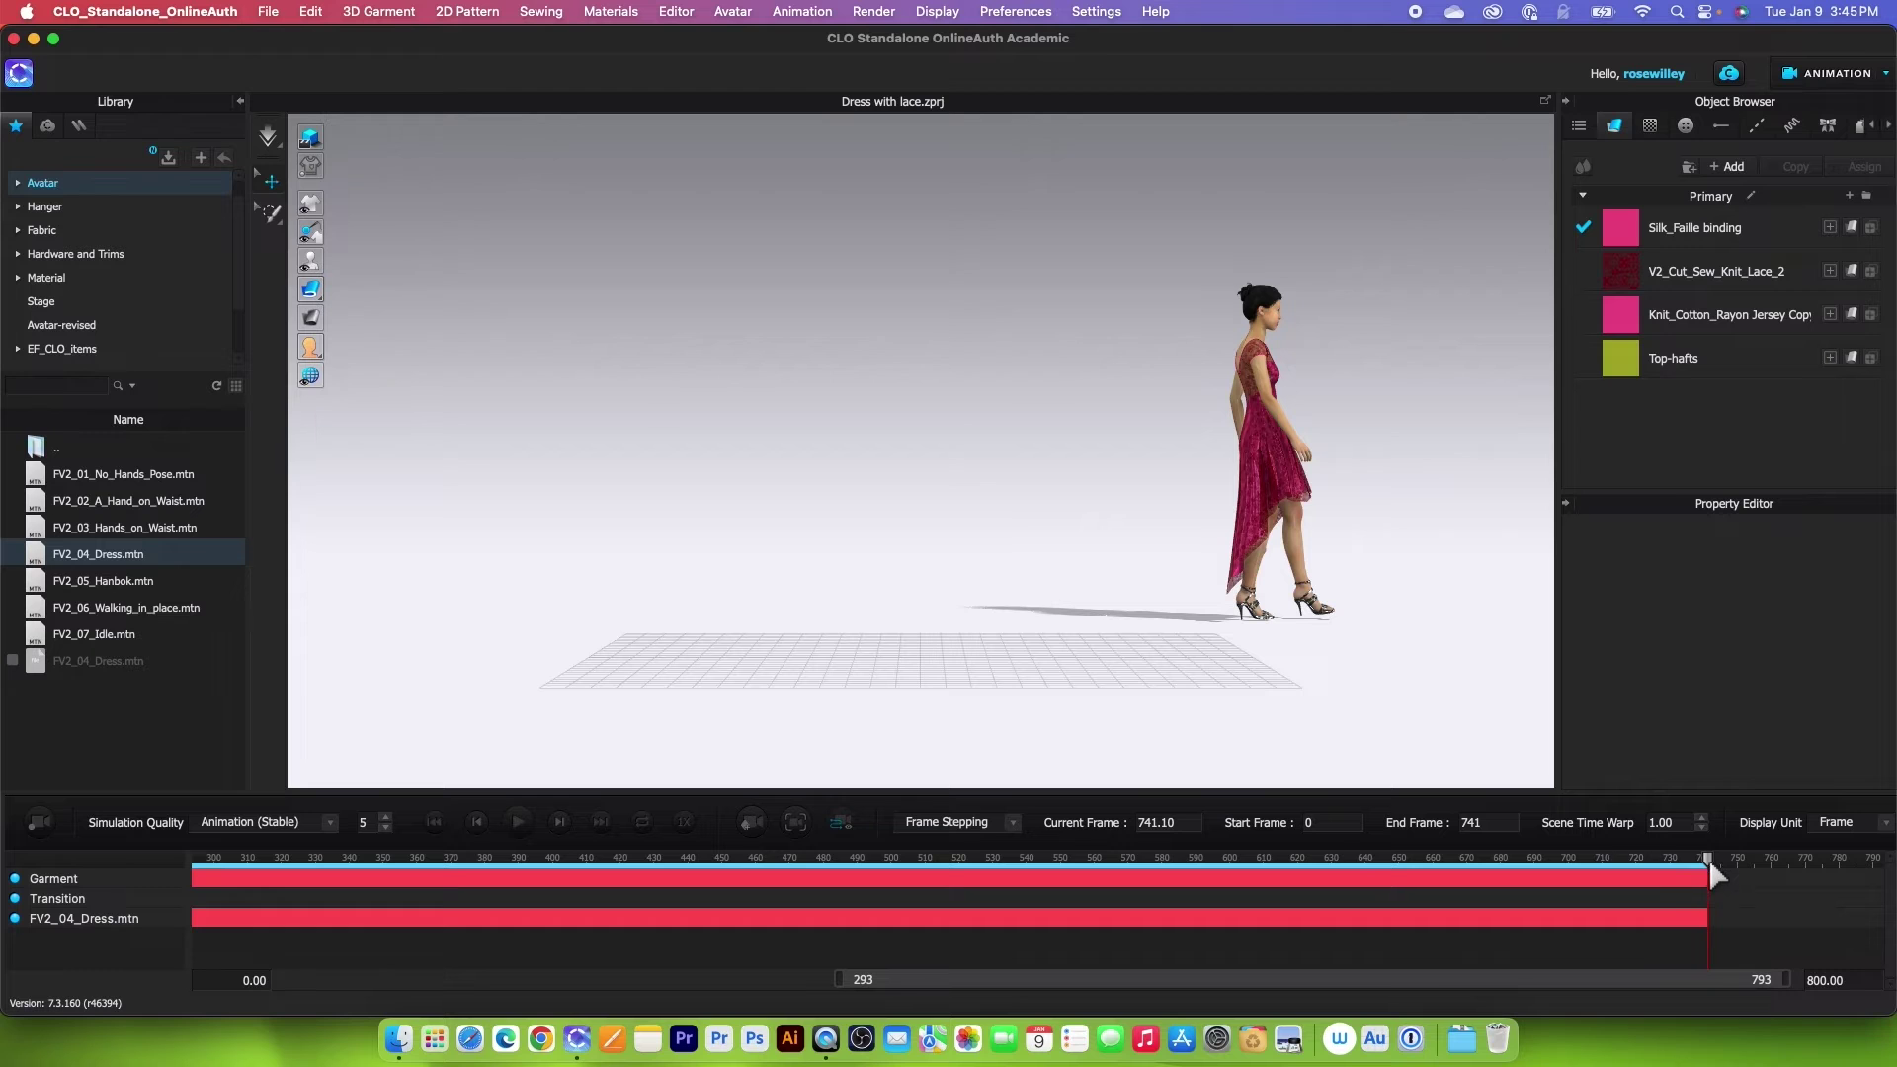
Review the pose near the end of the recorded walk, then rewind to frame 0
left_click_drag(1714, 869, 188, 879)
left_click_drag(957, 978, 395, 978)
left_click_drag(1173, 874, 196, 848)
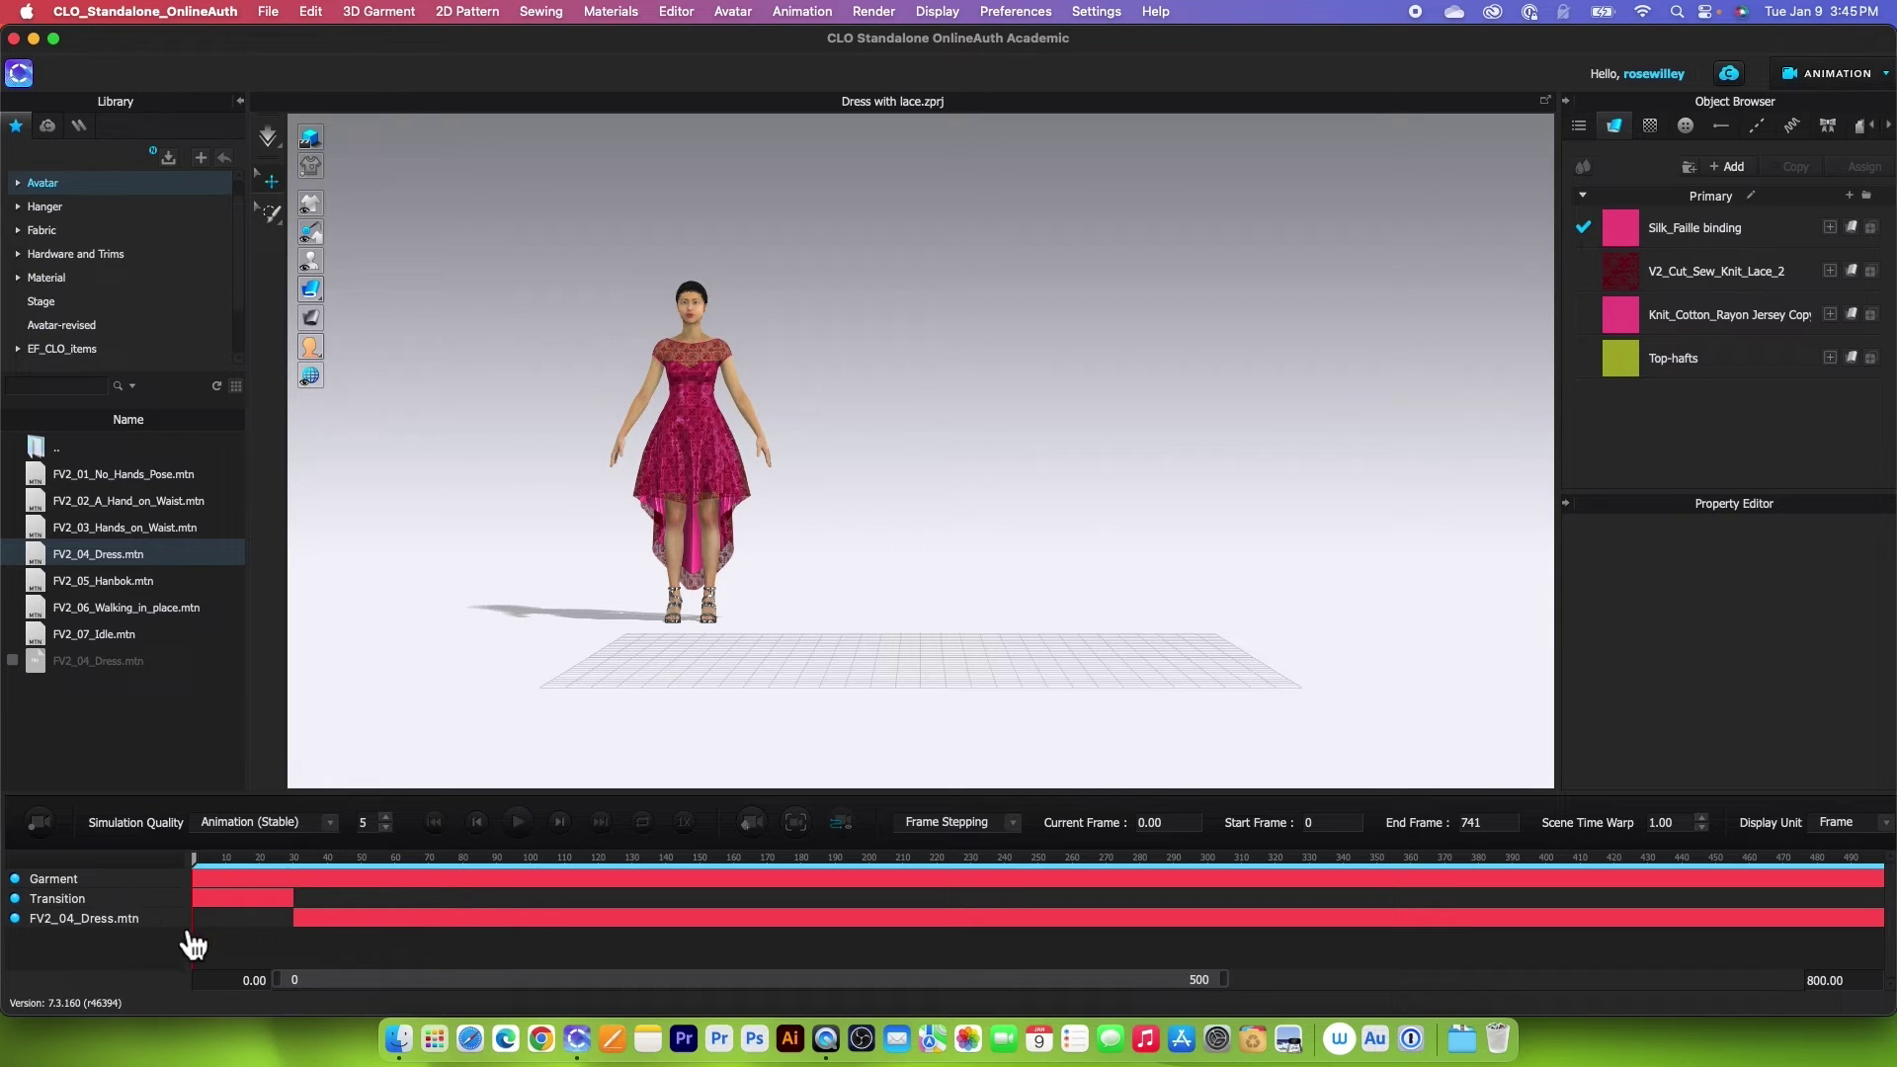
Check the FV2_04_Dress.mtn track options without deleting, then select the Garment track
left_click(346, 918)
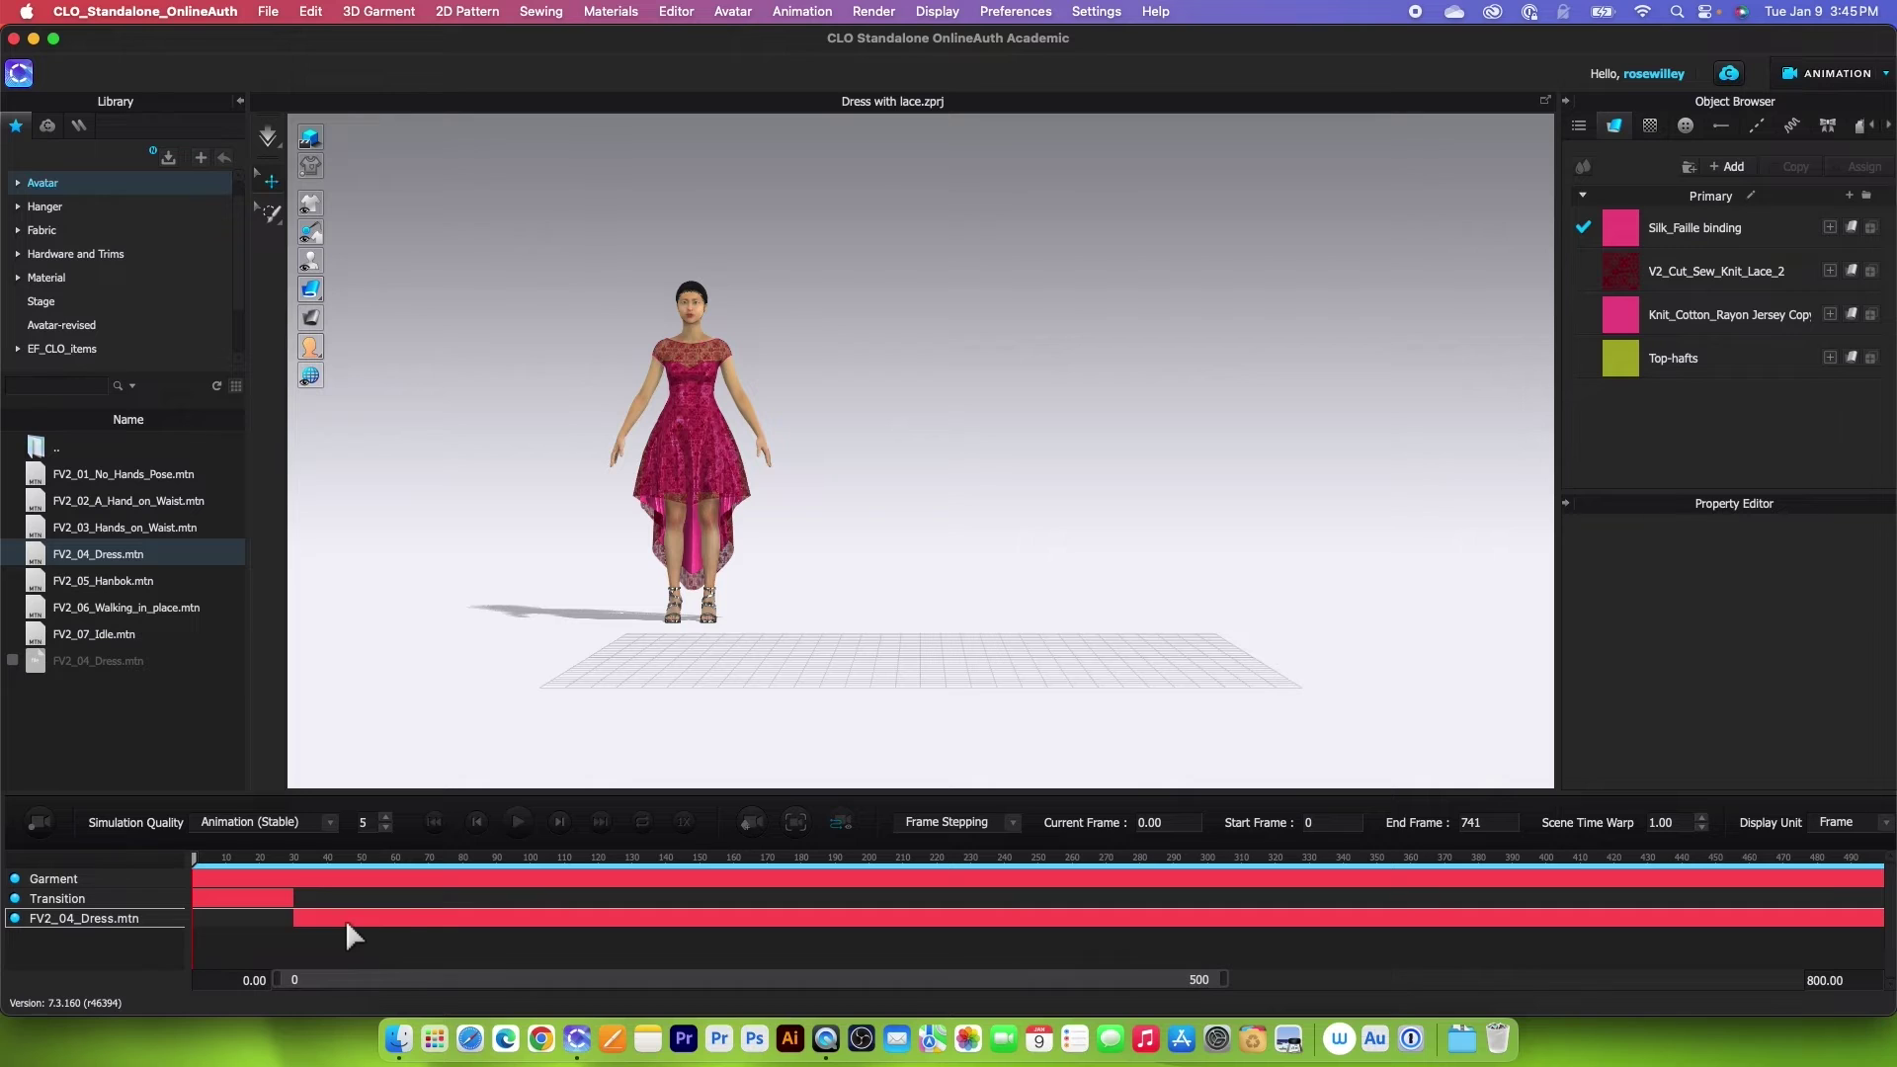
right_click(346, 923)
left_click(318, 919)
left_click(318, 879)
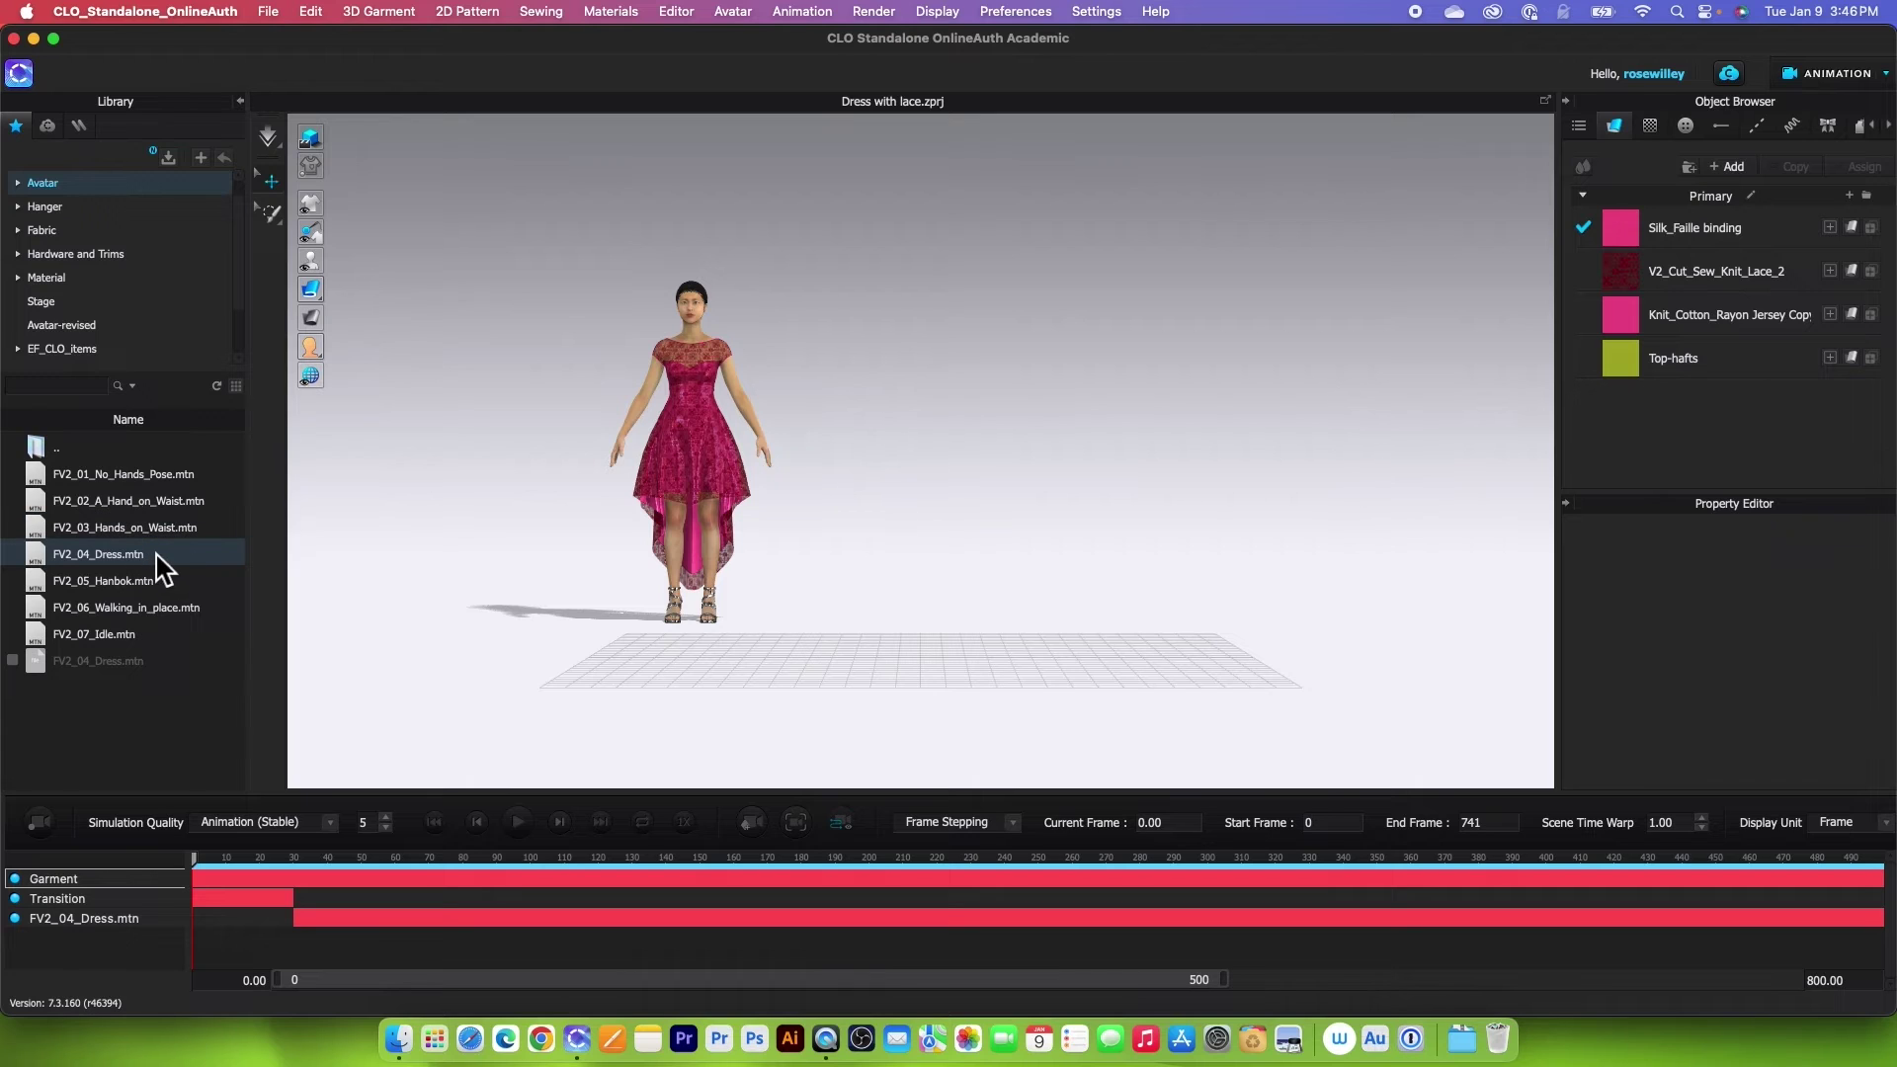
left_click_drag(237, 563, 798, 632)
left_click_drag(195, 855, 131, 880)
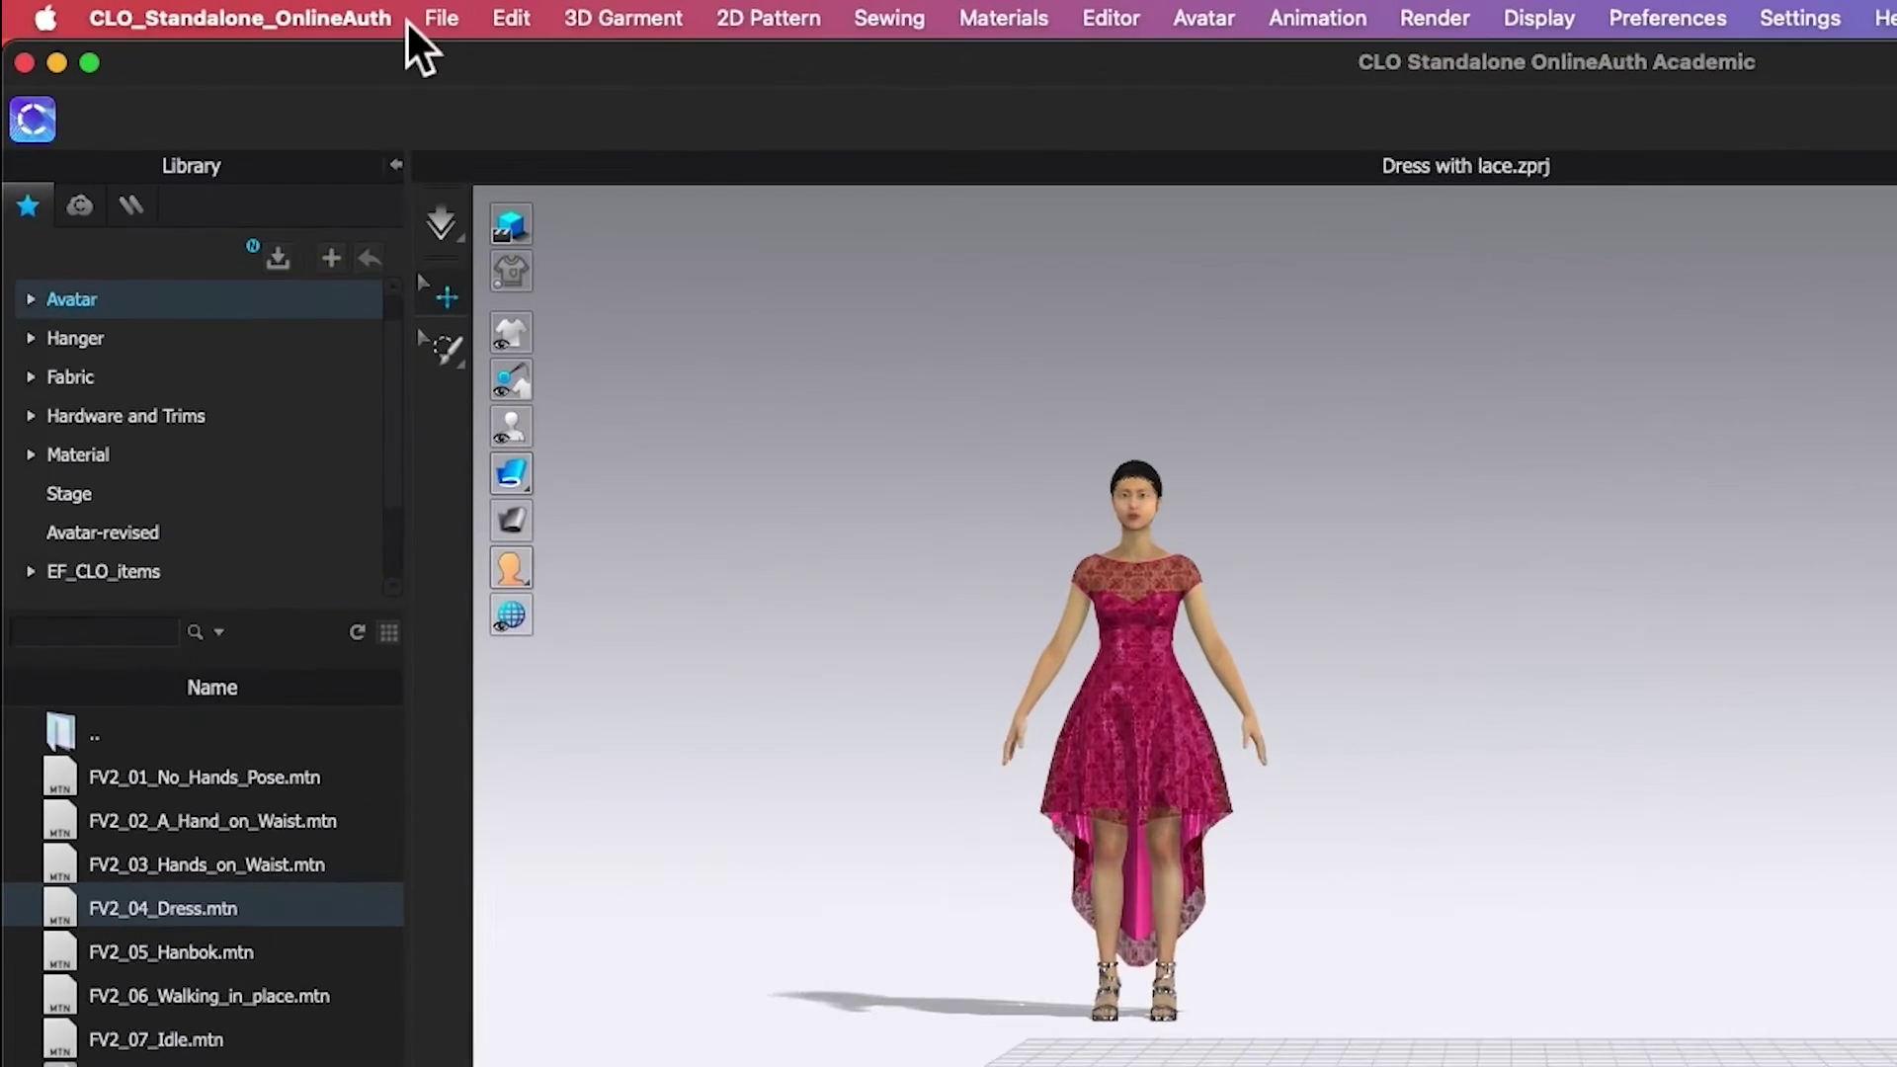
left_click(267, 10)
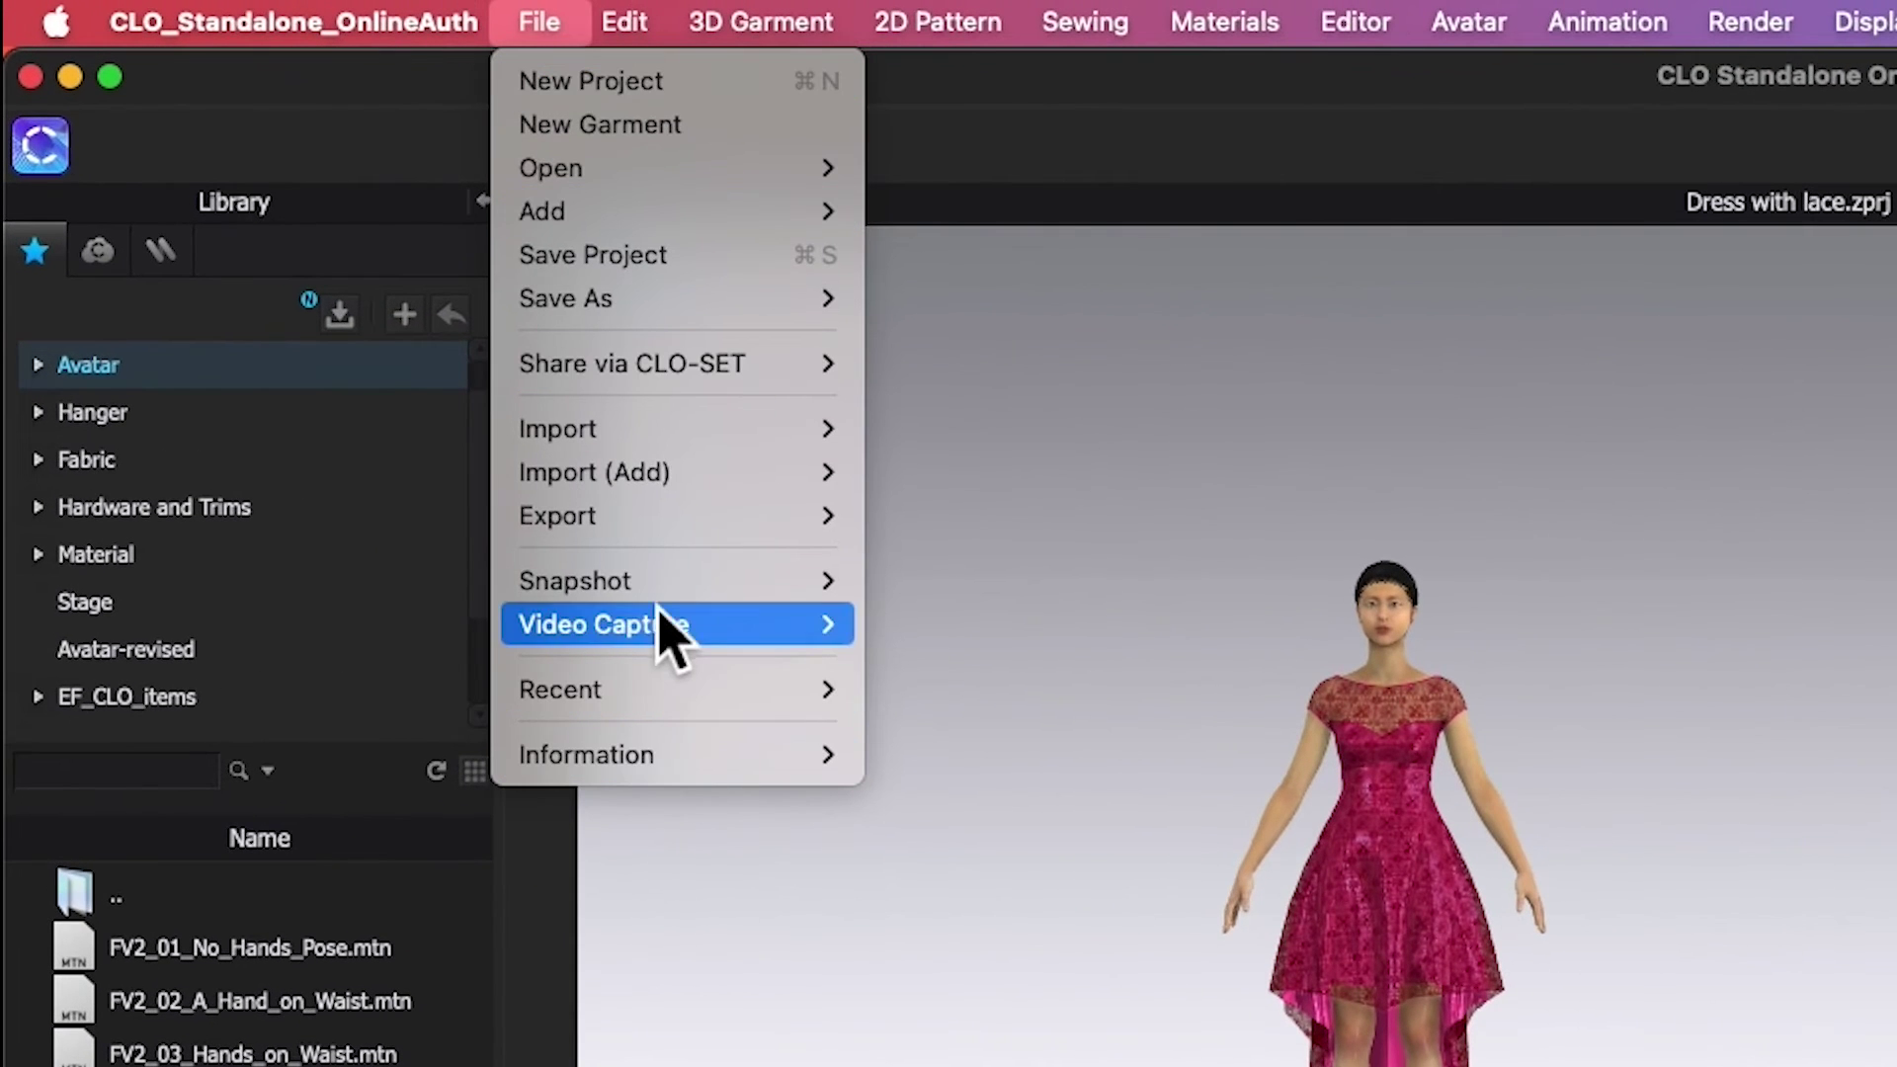
Open the Animation video capture settings and move the panel off the timeline
mouse_move(670, 637)
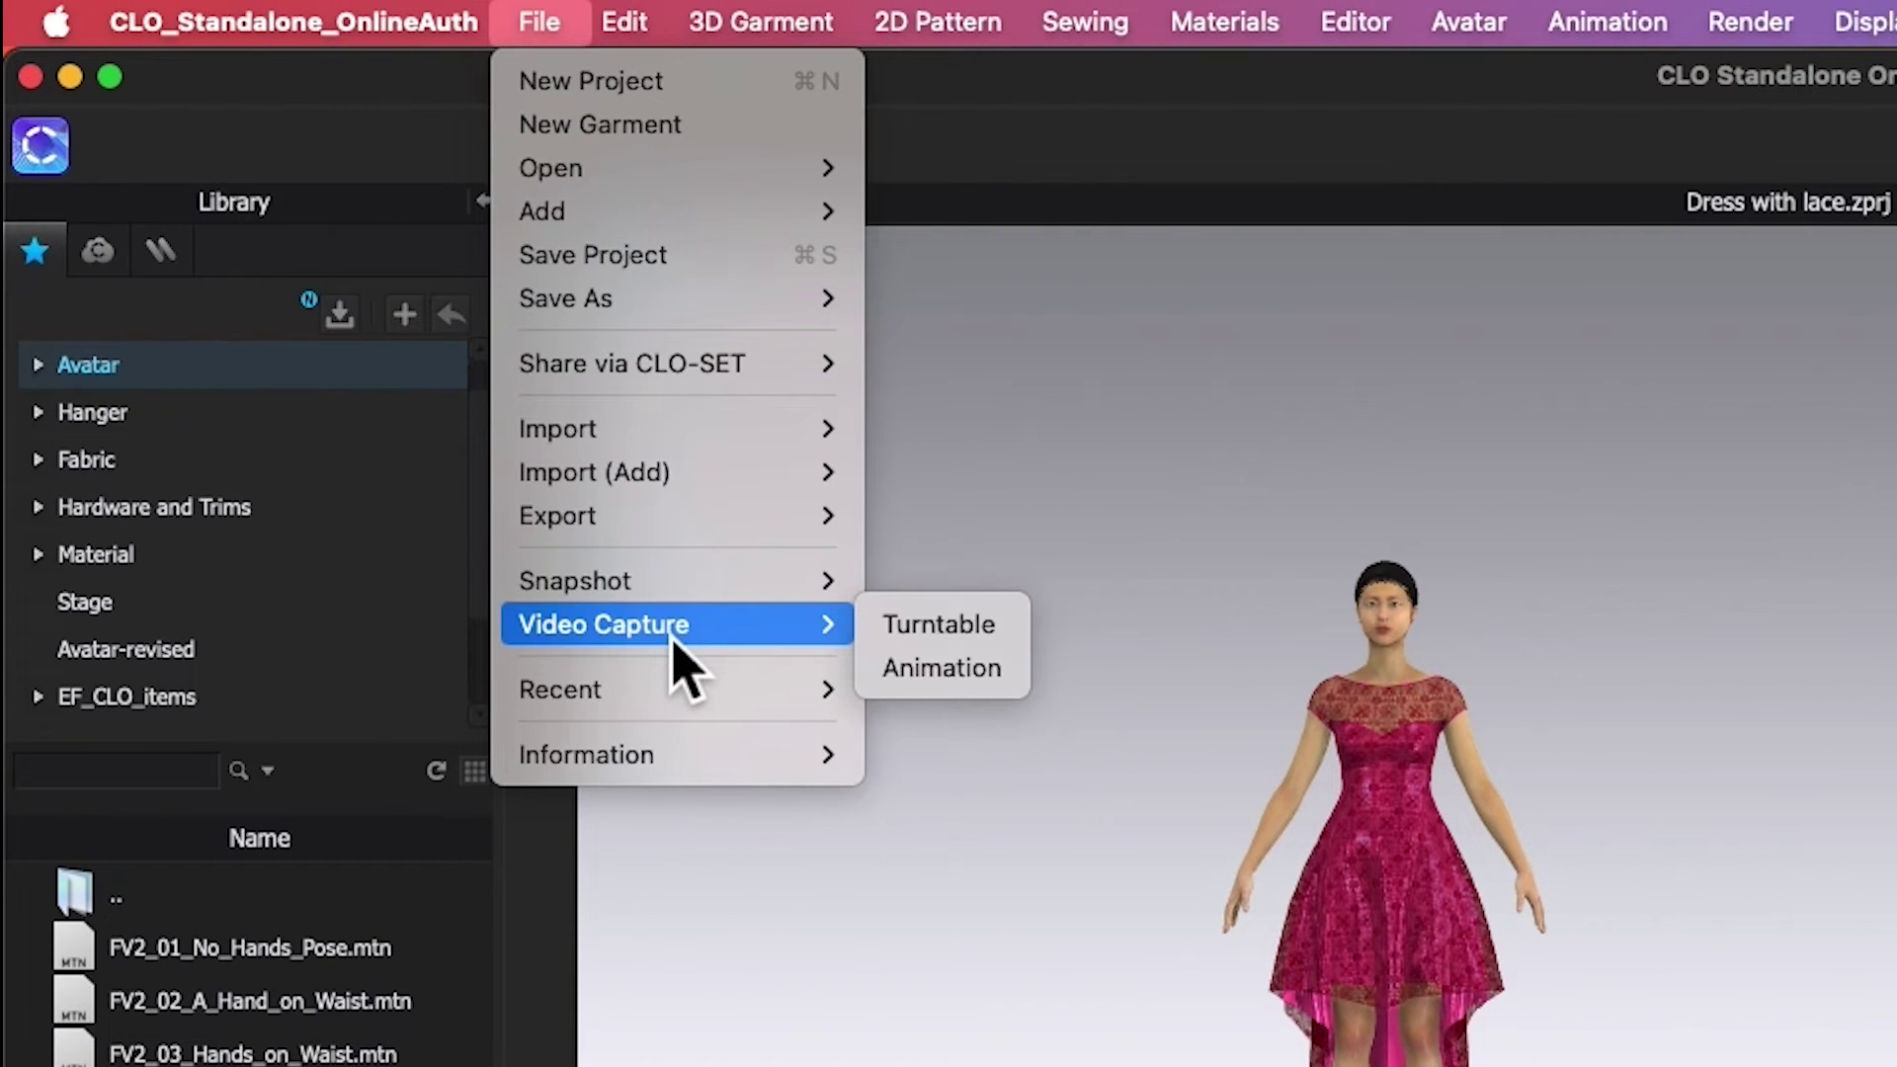
left_click(953, 697)
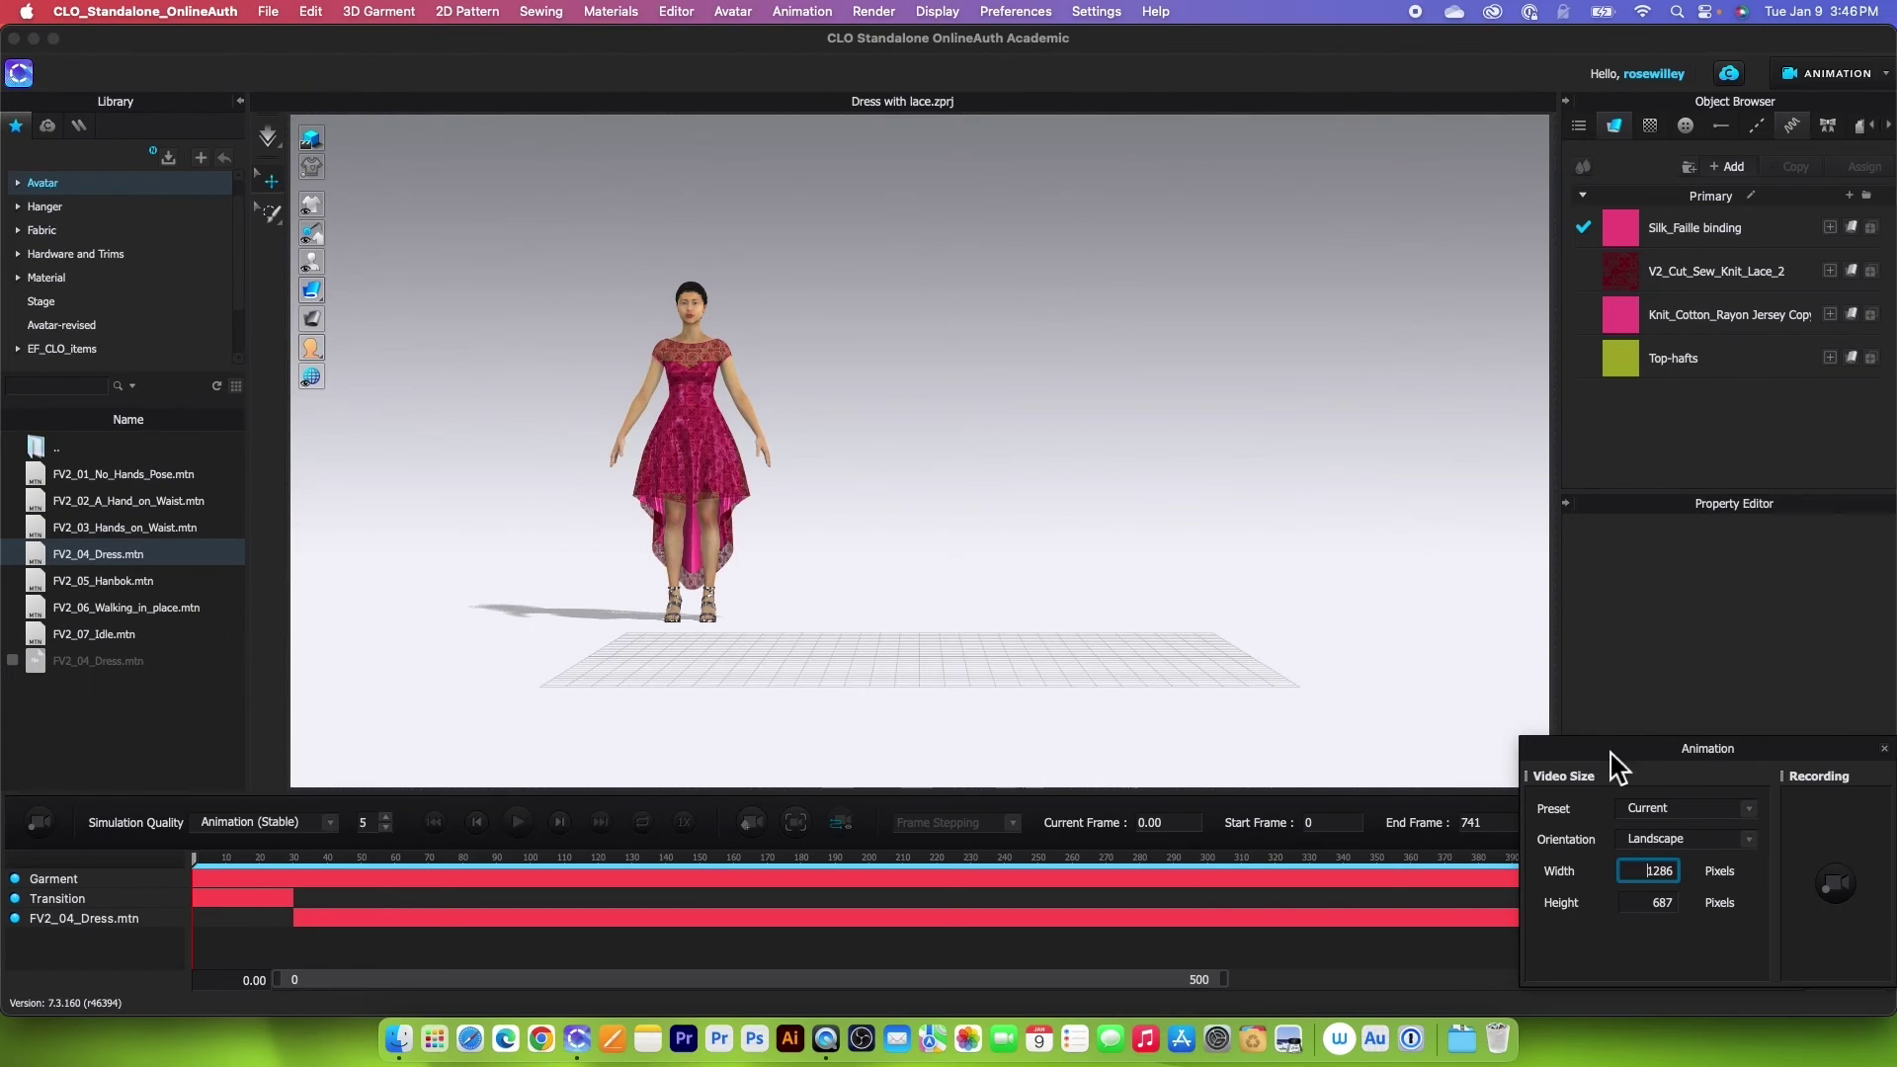
left_click_drag(1618, 766, 1378, 406)
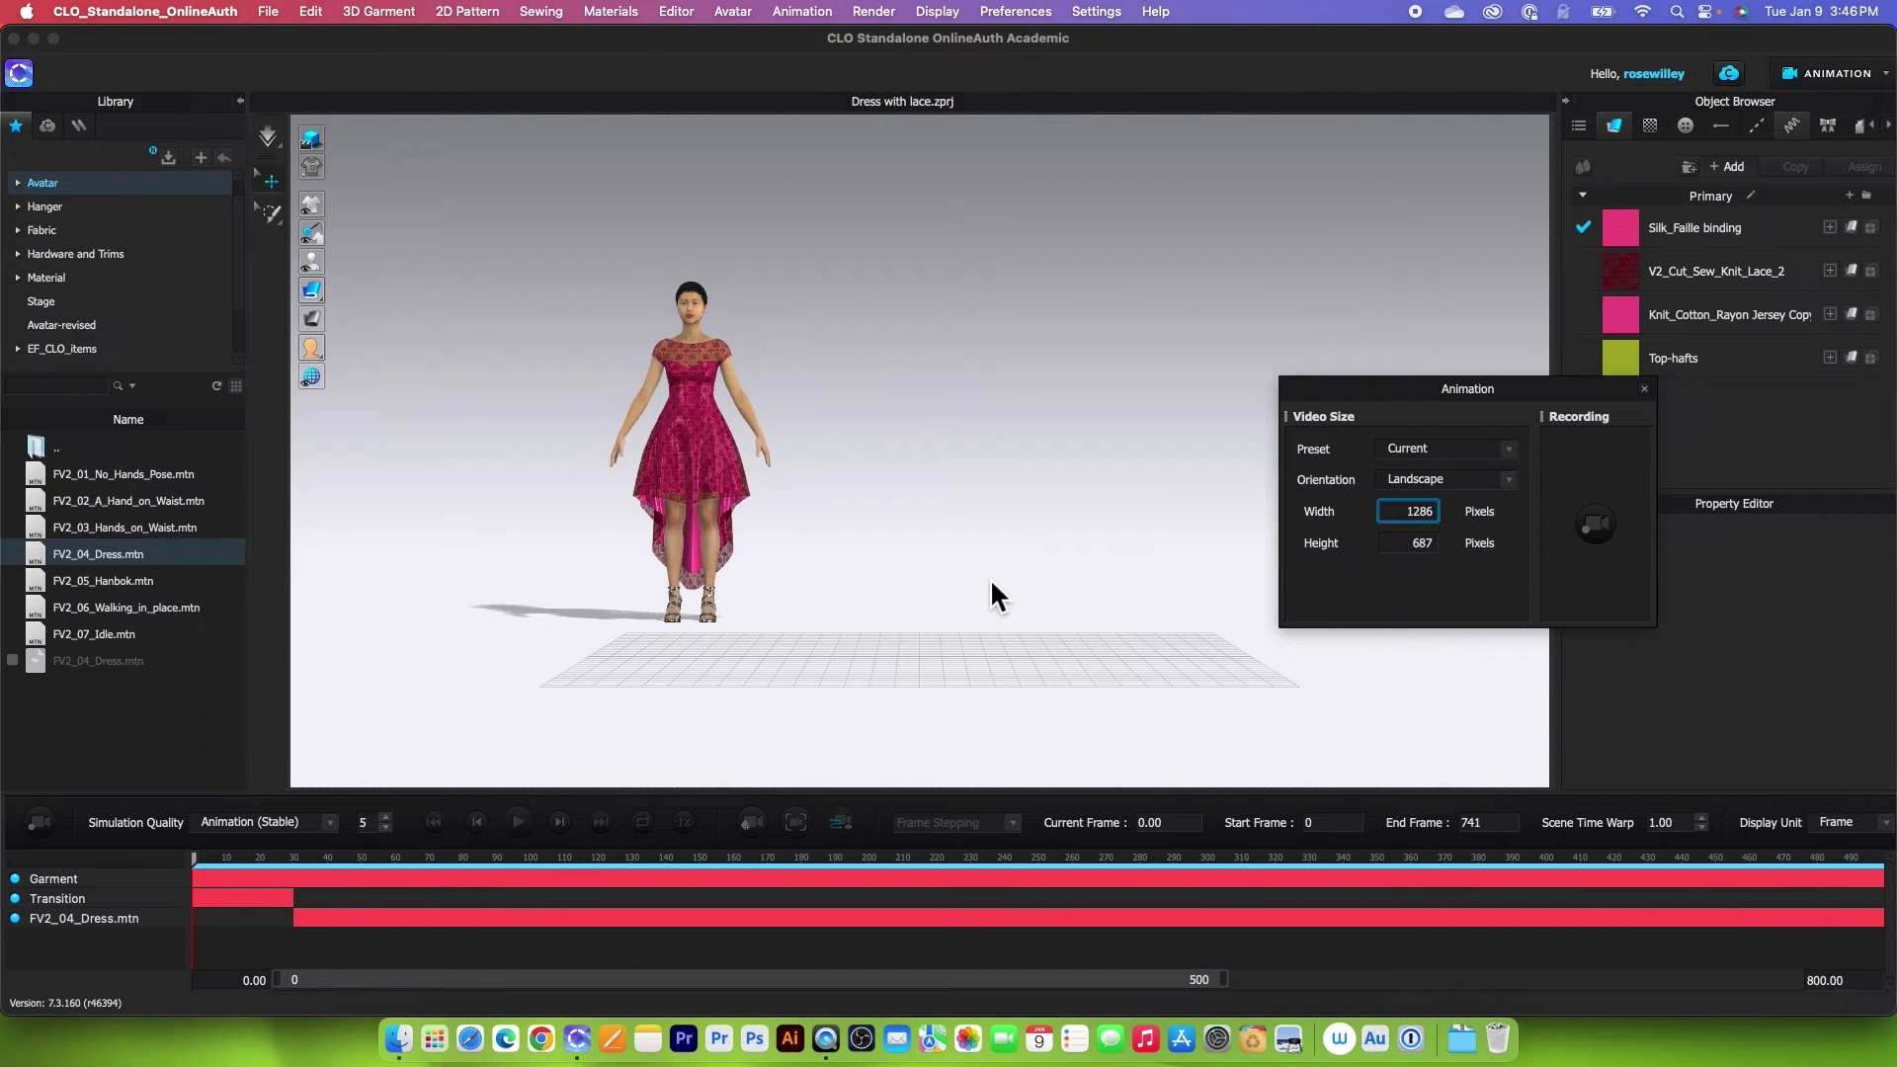
right_click_drag(980, 597, 963, 632)
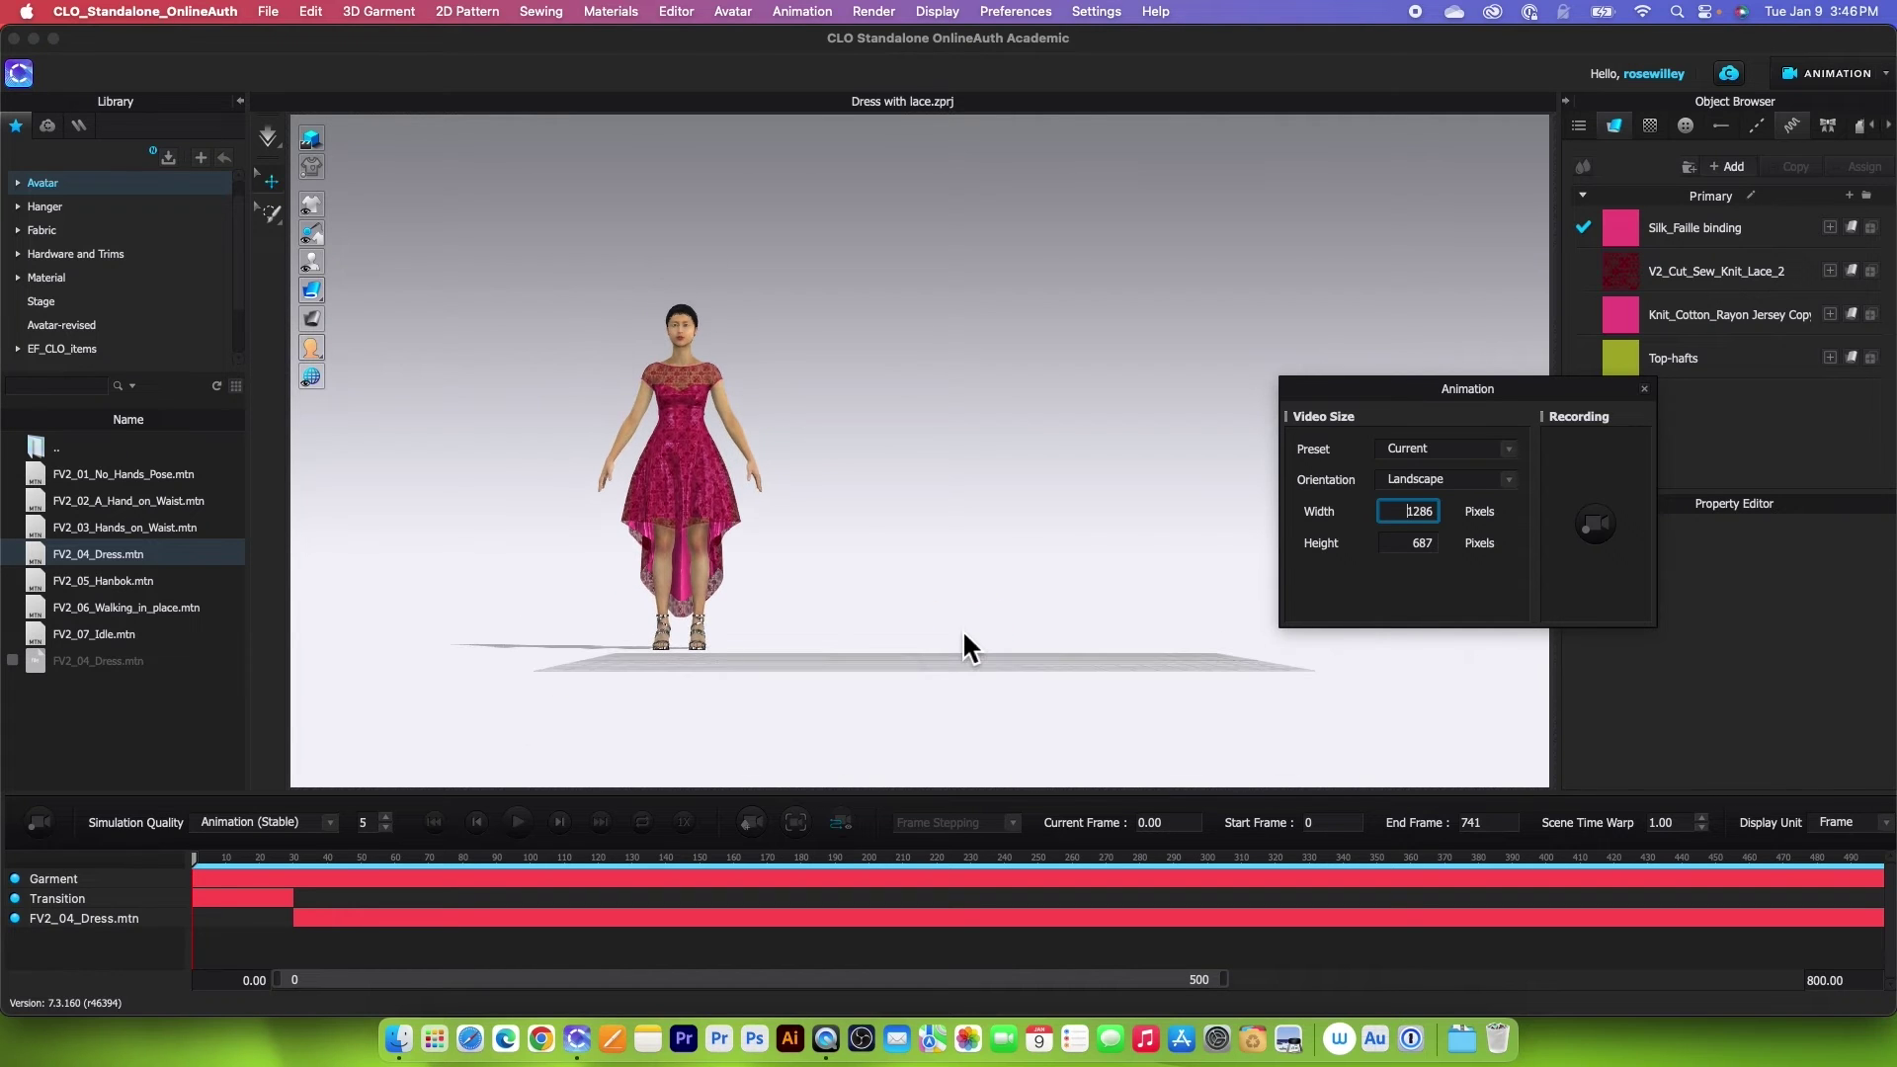
Preview the walk at frames 168, 383 and 304, then rewind to frame 0
left_click_drag(198, 861, 1088, 851)
right_click_drag(965, 686, 973, 696)
left_click_drag(1087, 857, 494, 889)
left_click_drag(855, 981, 519, 977)
left_click_drag(1087, 855, 94, 859)
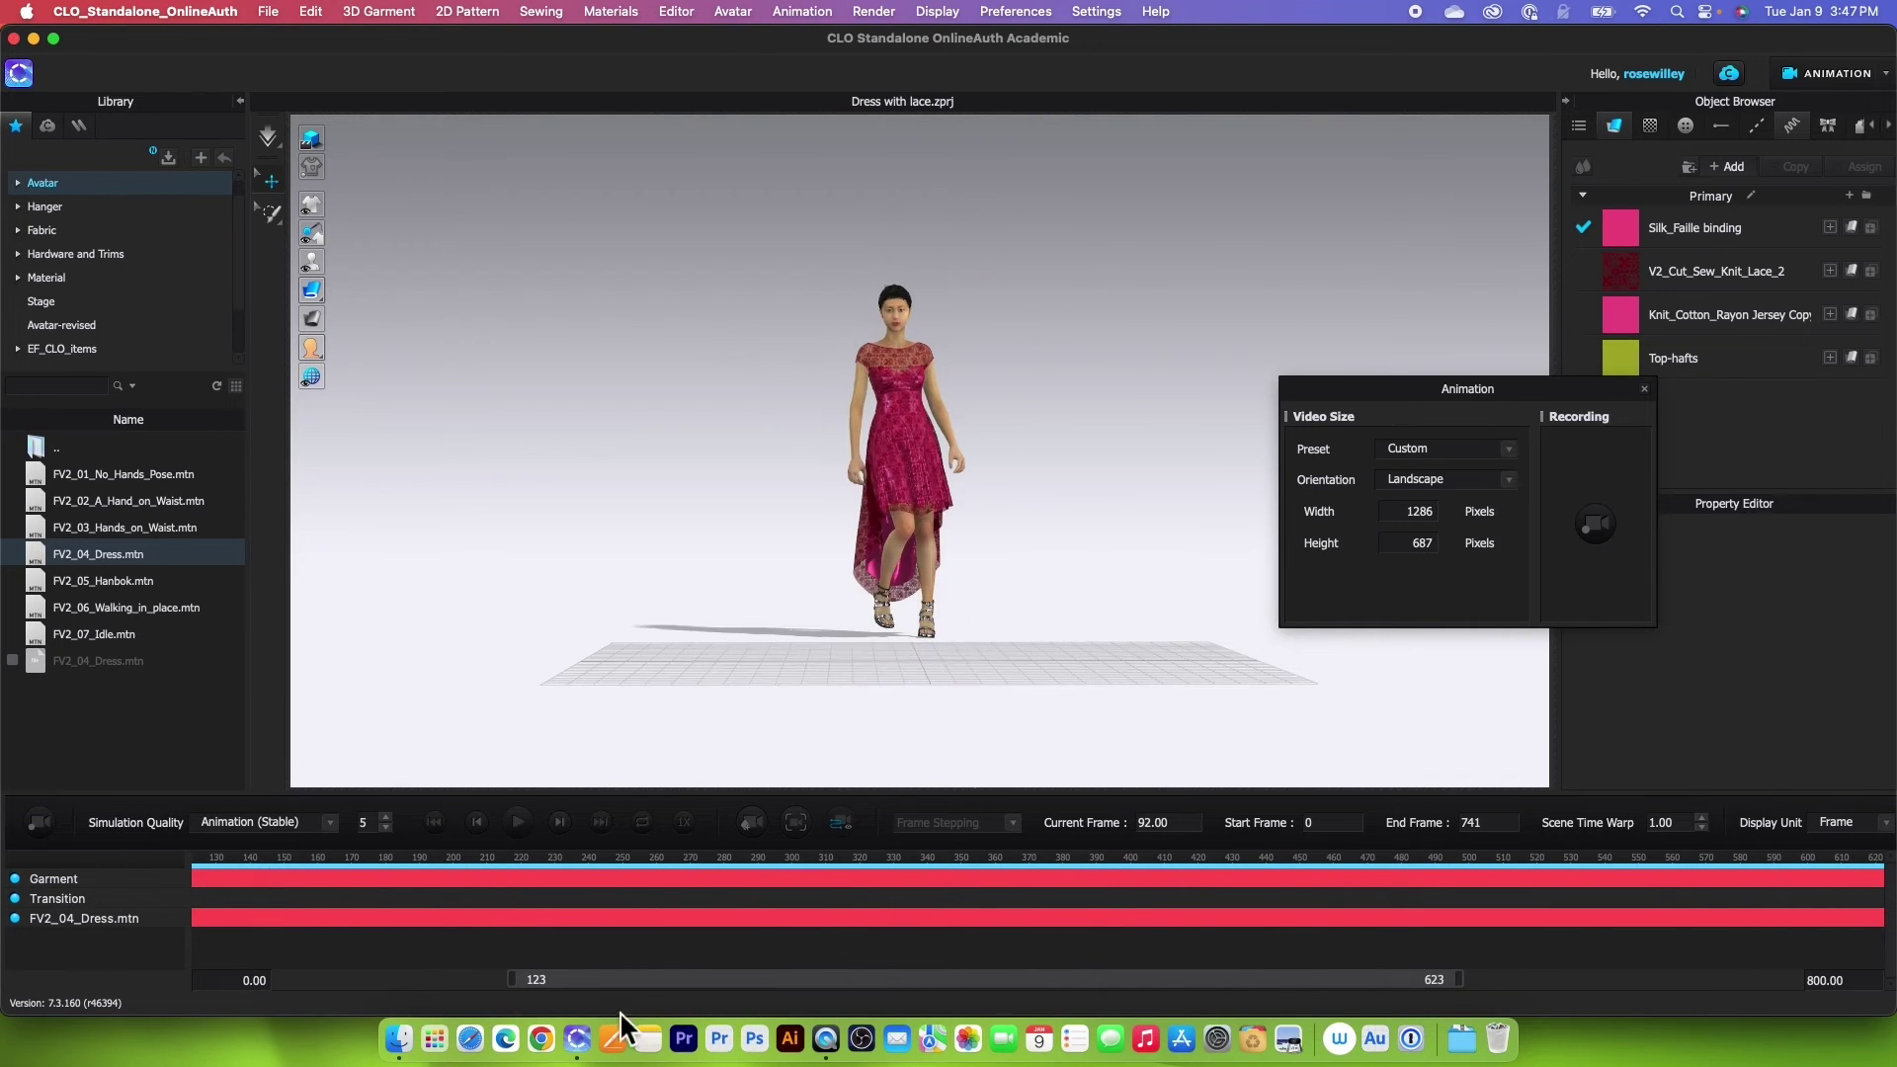
left_click_drag(622, 982, 246, 982)
left_click_drag(502, 856, 204, 857)
left_click_drag(1529, 390, 1270, 385)
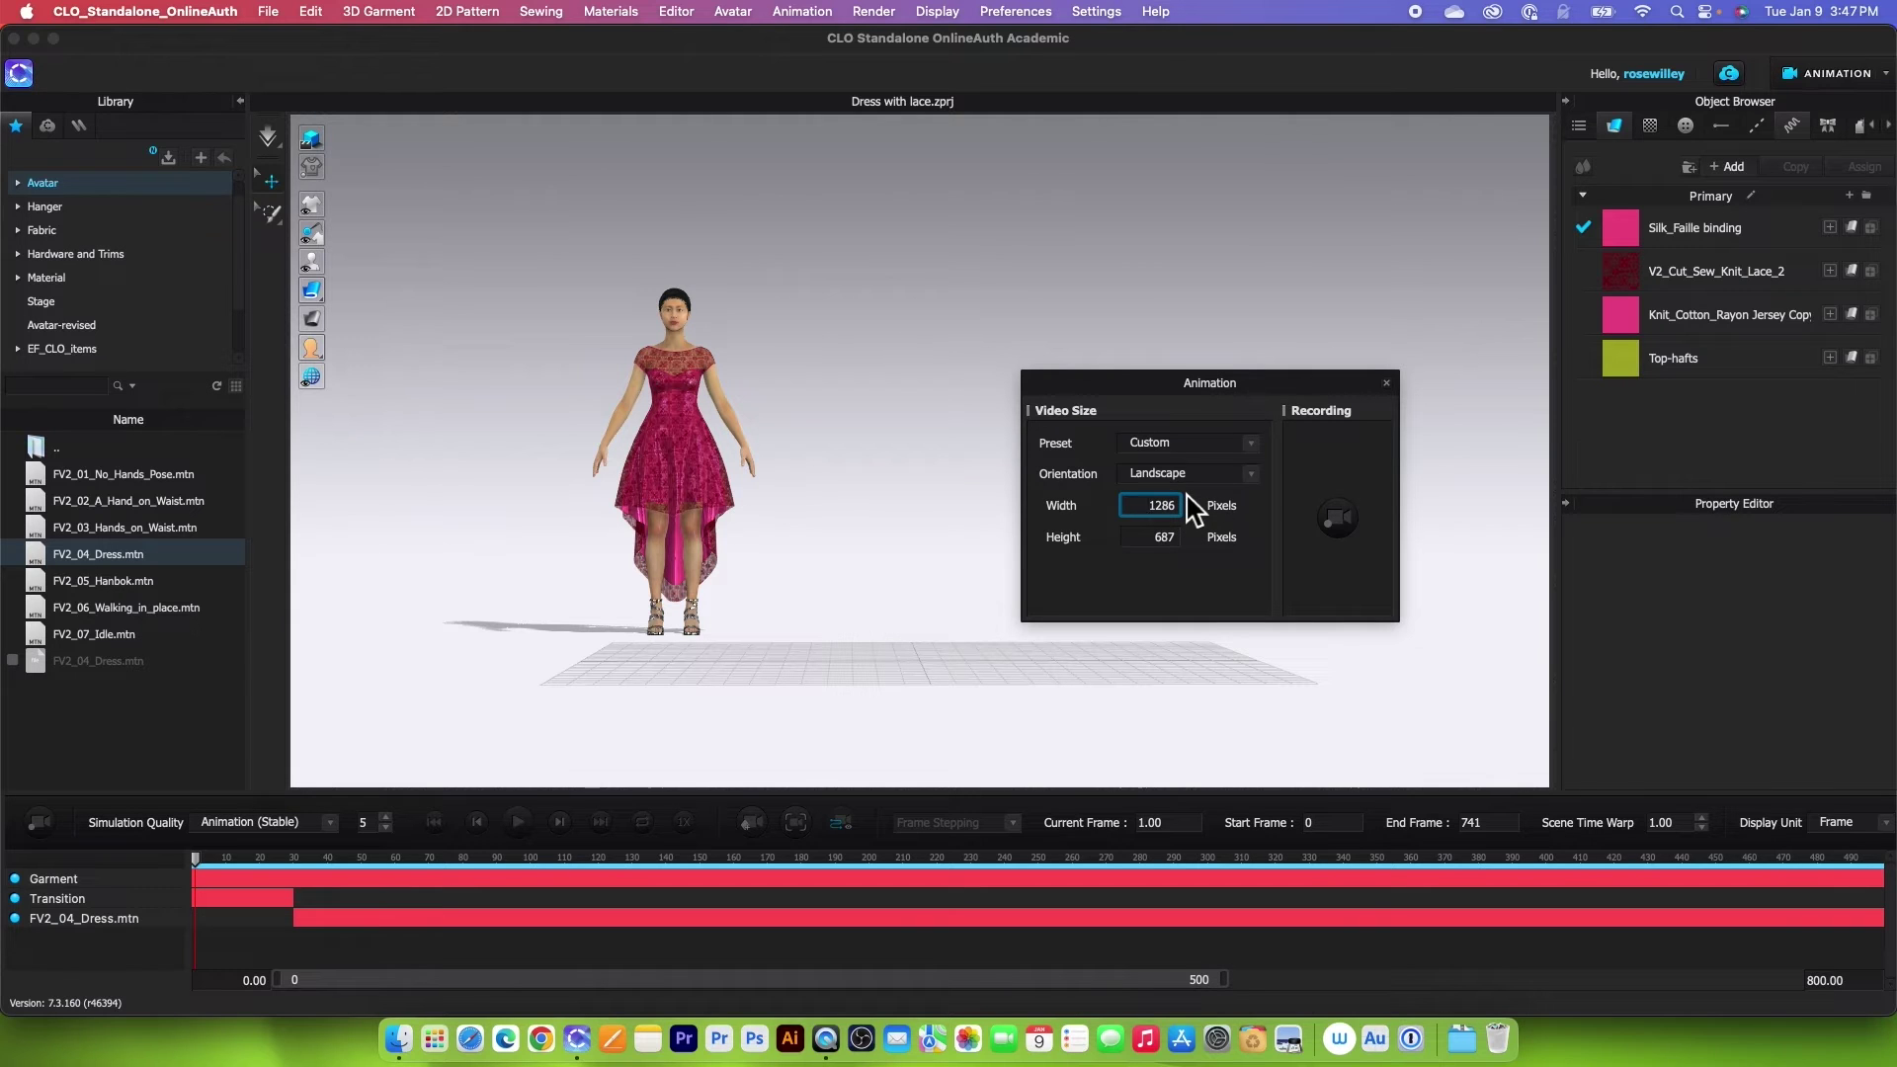
Set the video capture size to 1920 × 1080 pixels and start recording
double_click(1150, 505)
key("Tab")
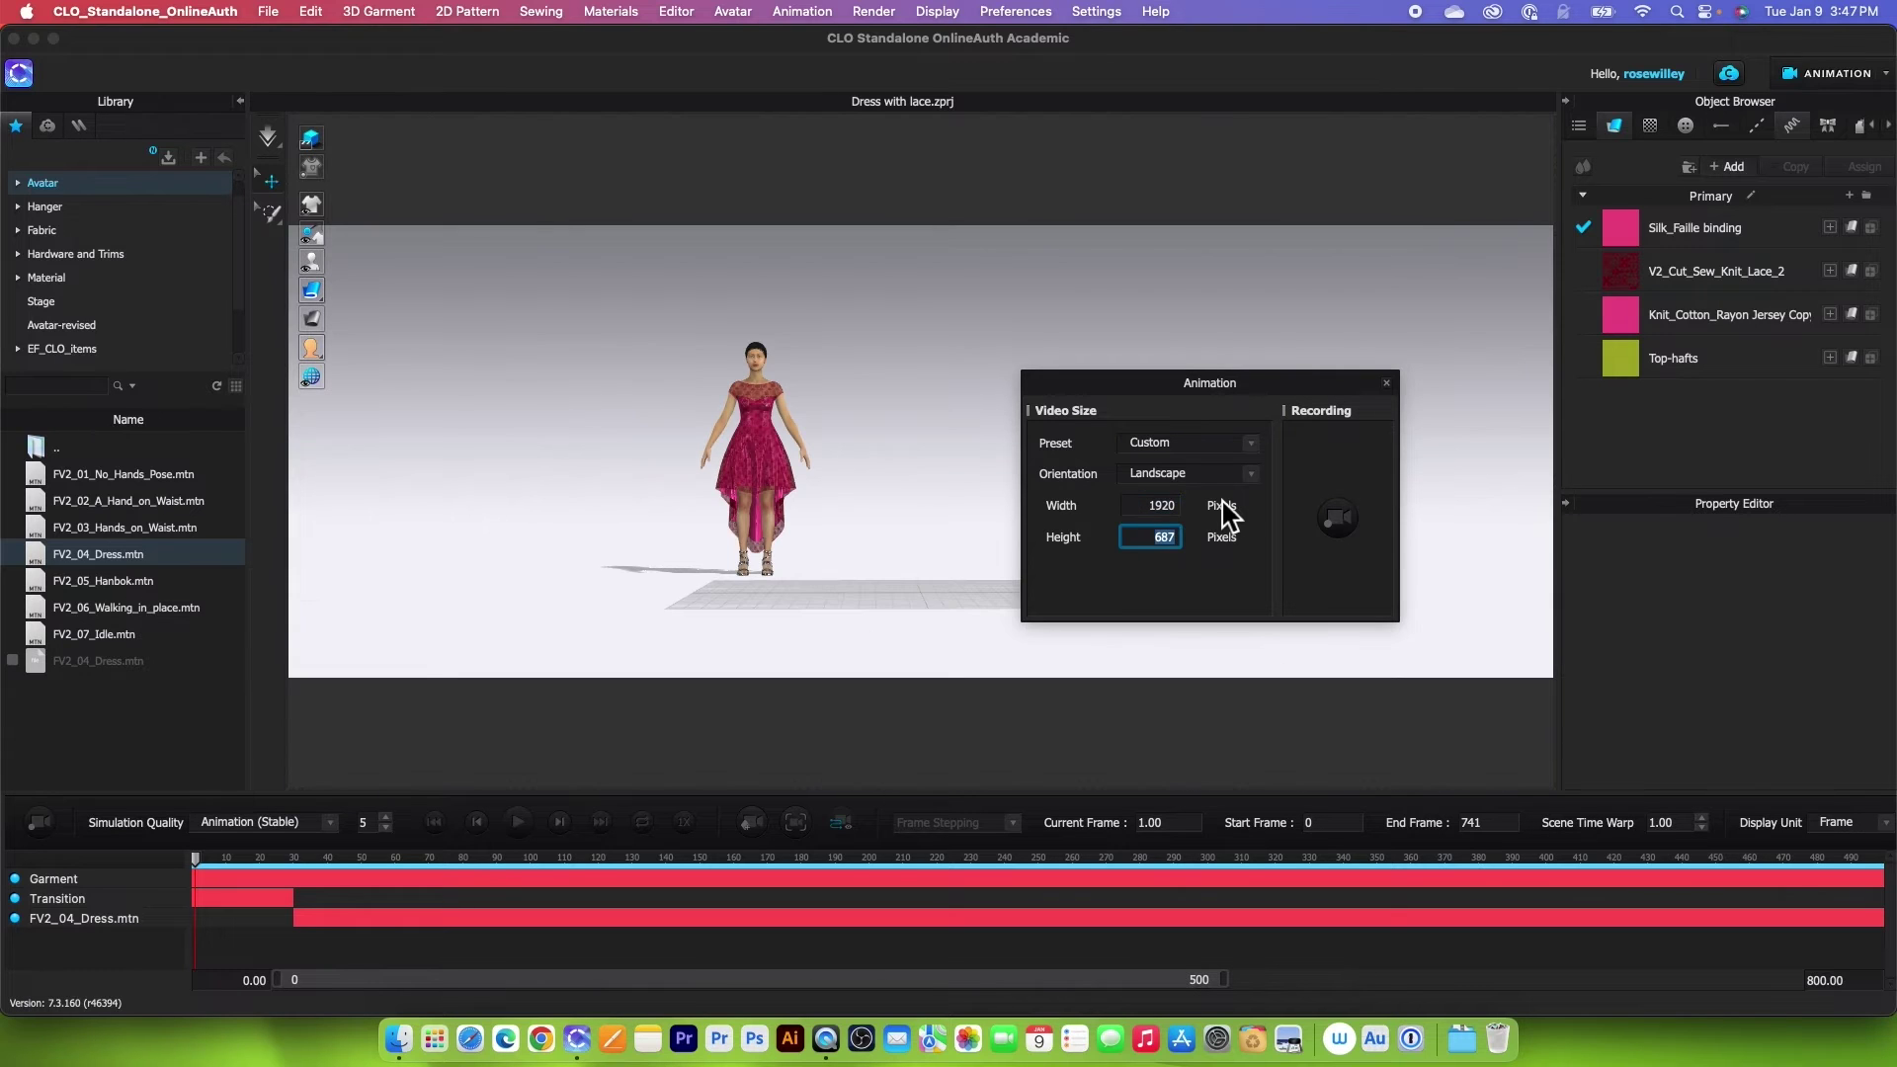
key("Tab")
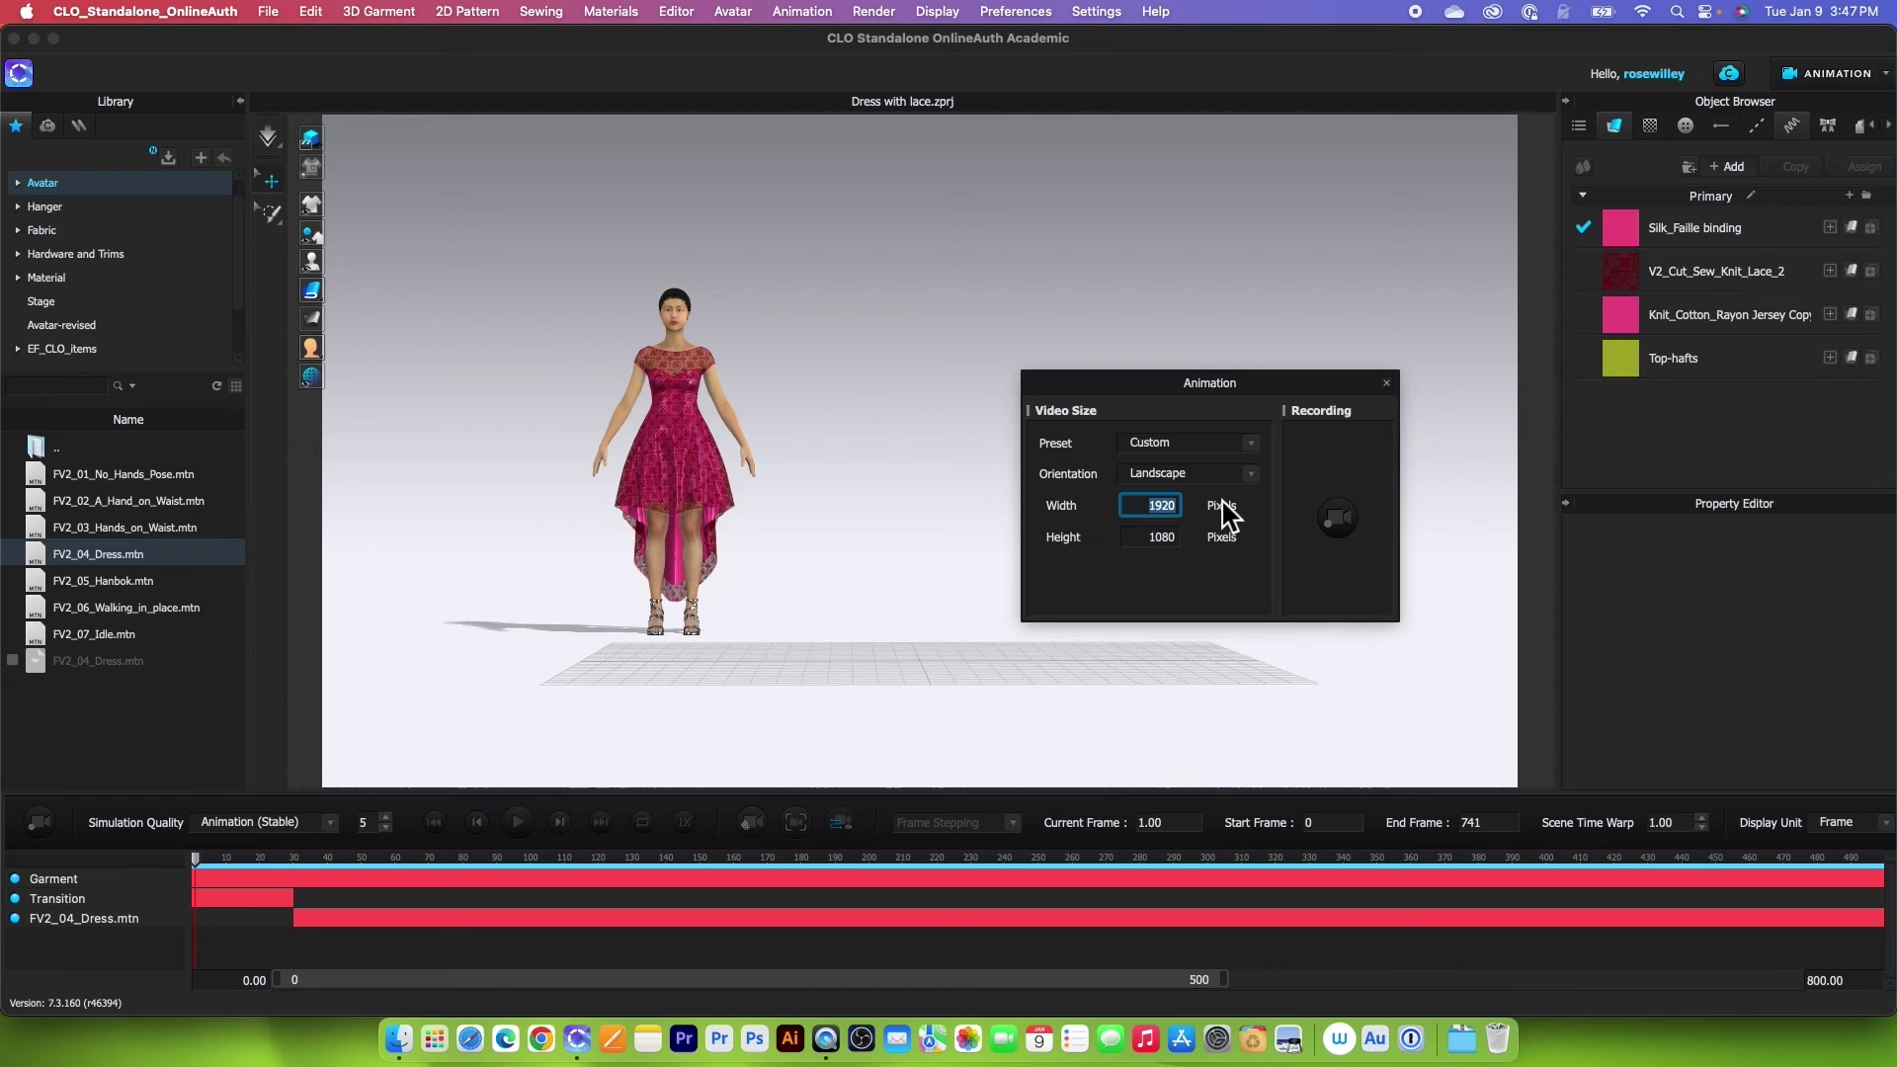
left_click_drag(1282, 388, 1325, 300)
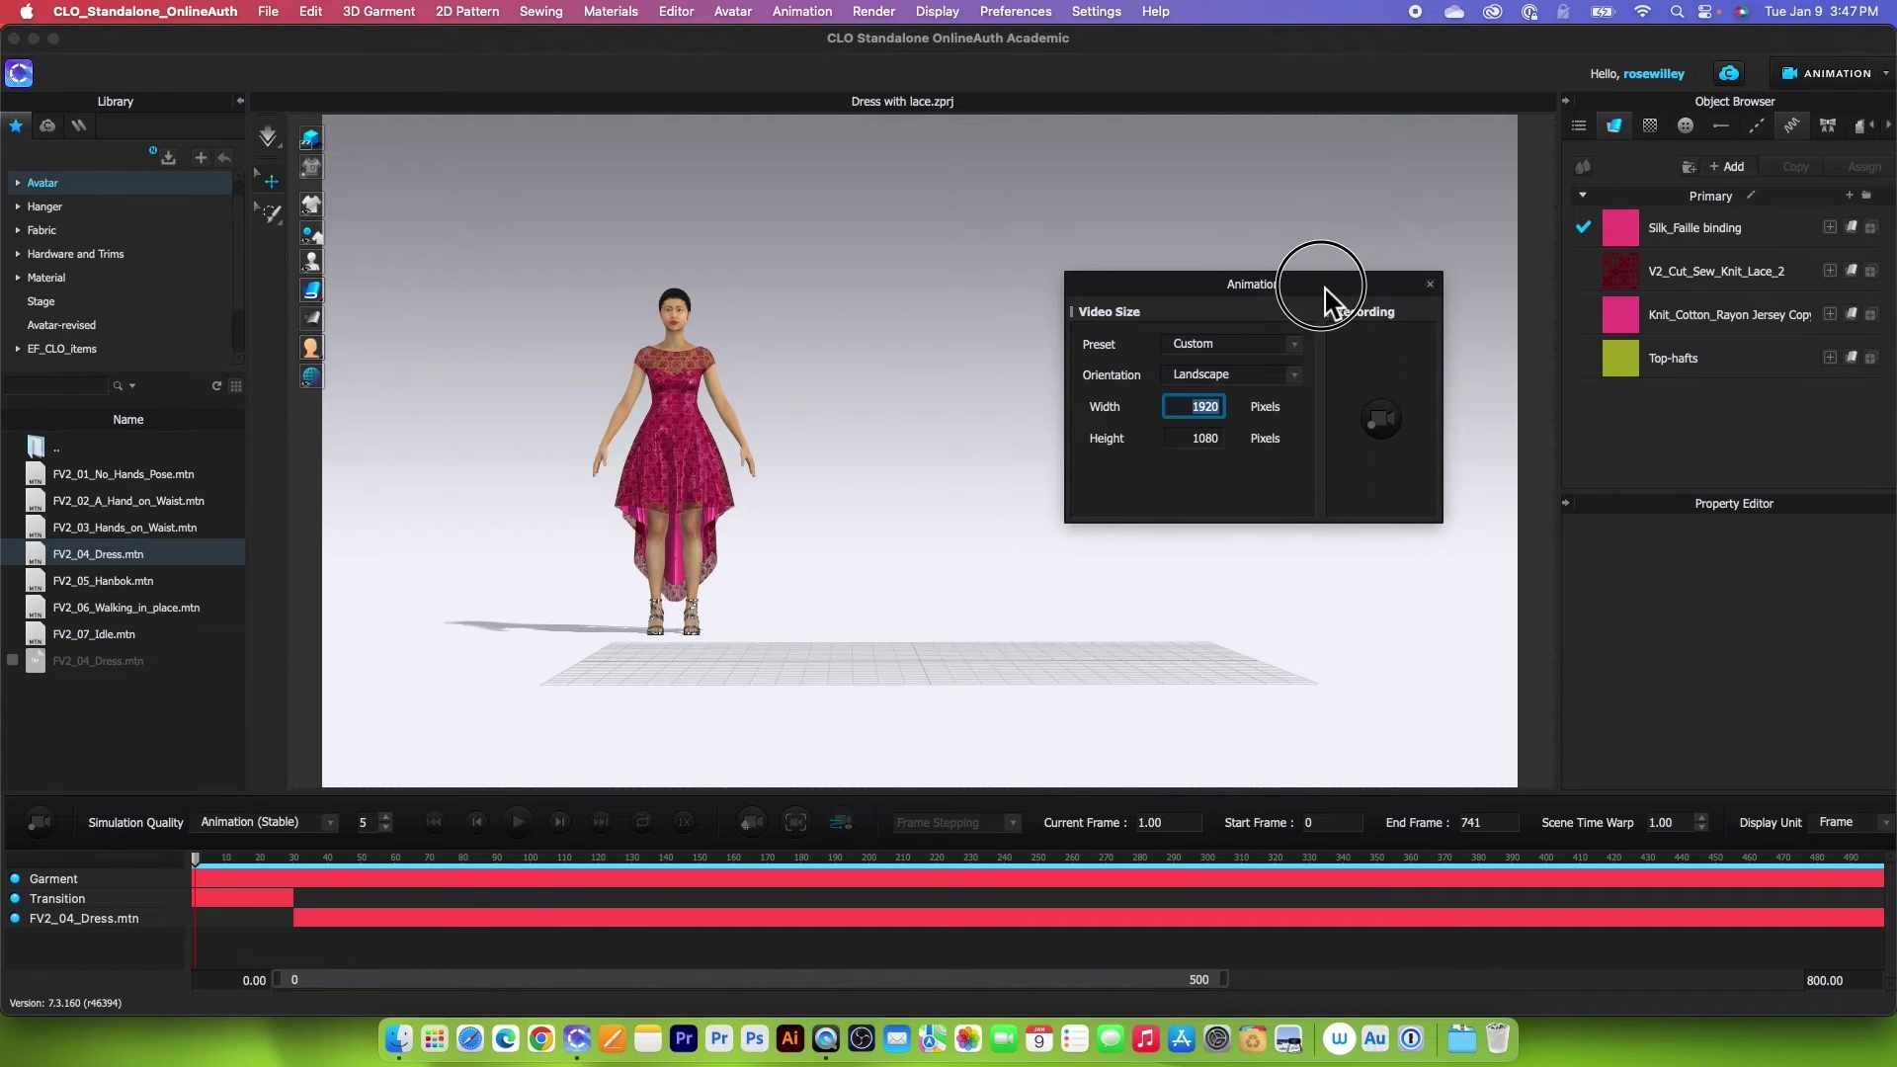
left_click(1388, 430)
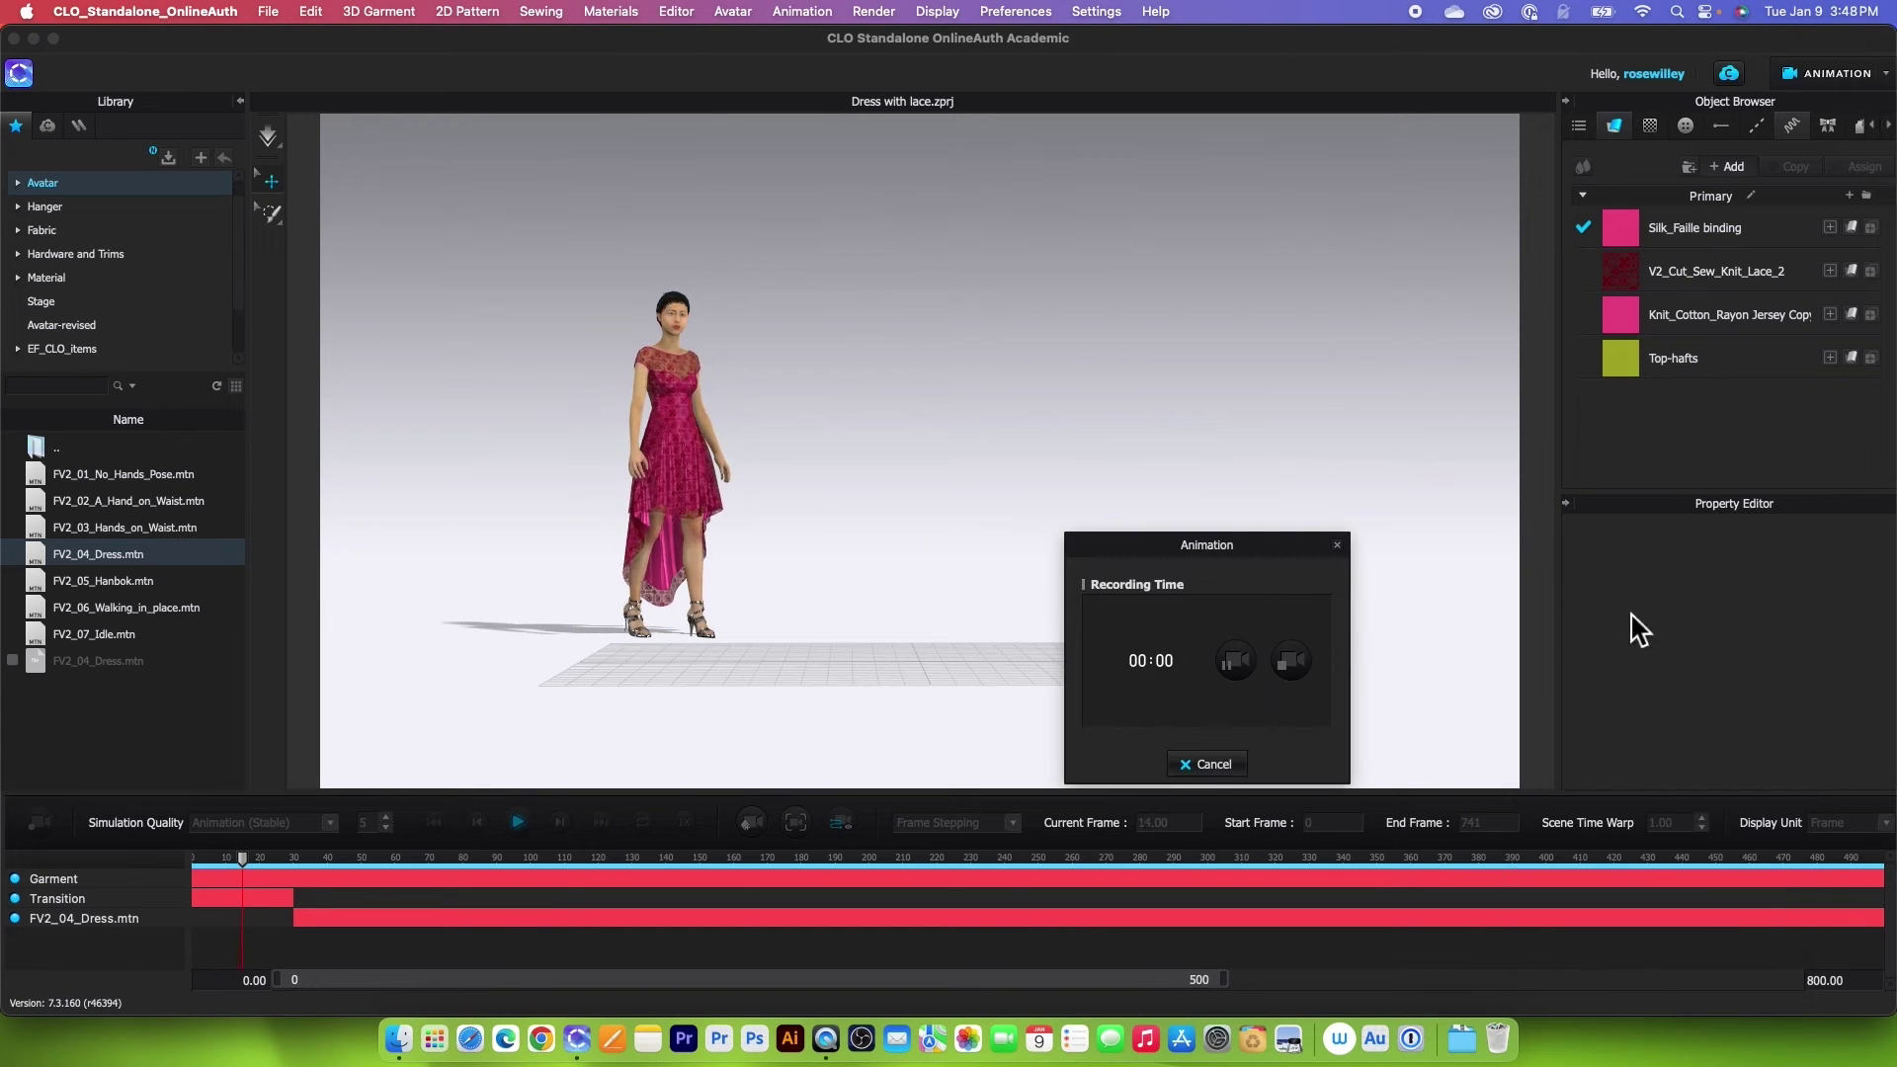
Cancel the recording, rewind to frame 0, and turn off Show Ground Grid
left_click(1206, 764)
left_click_drag(1719, 767, 1363, 544)
left_click_drag(267, 857, 110, 856)
left_click_drag(1444, 545, 1373, 259)
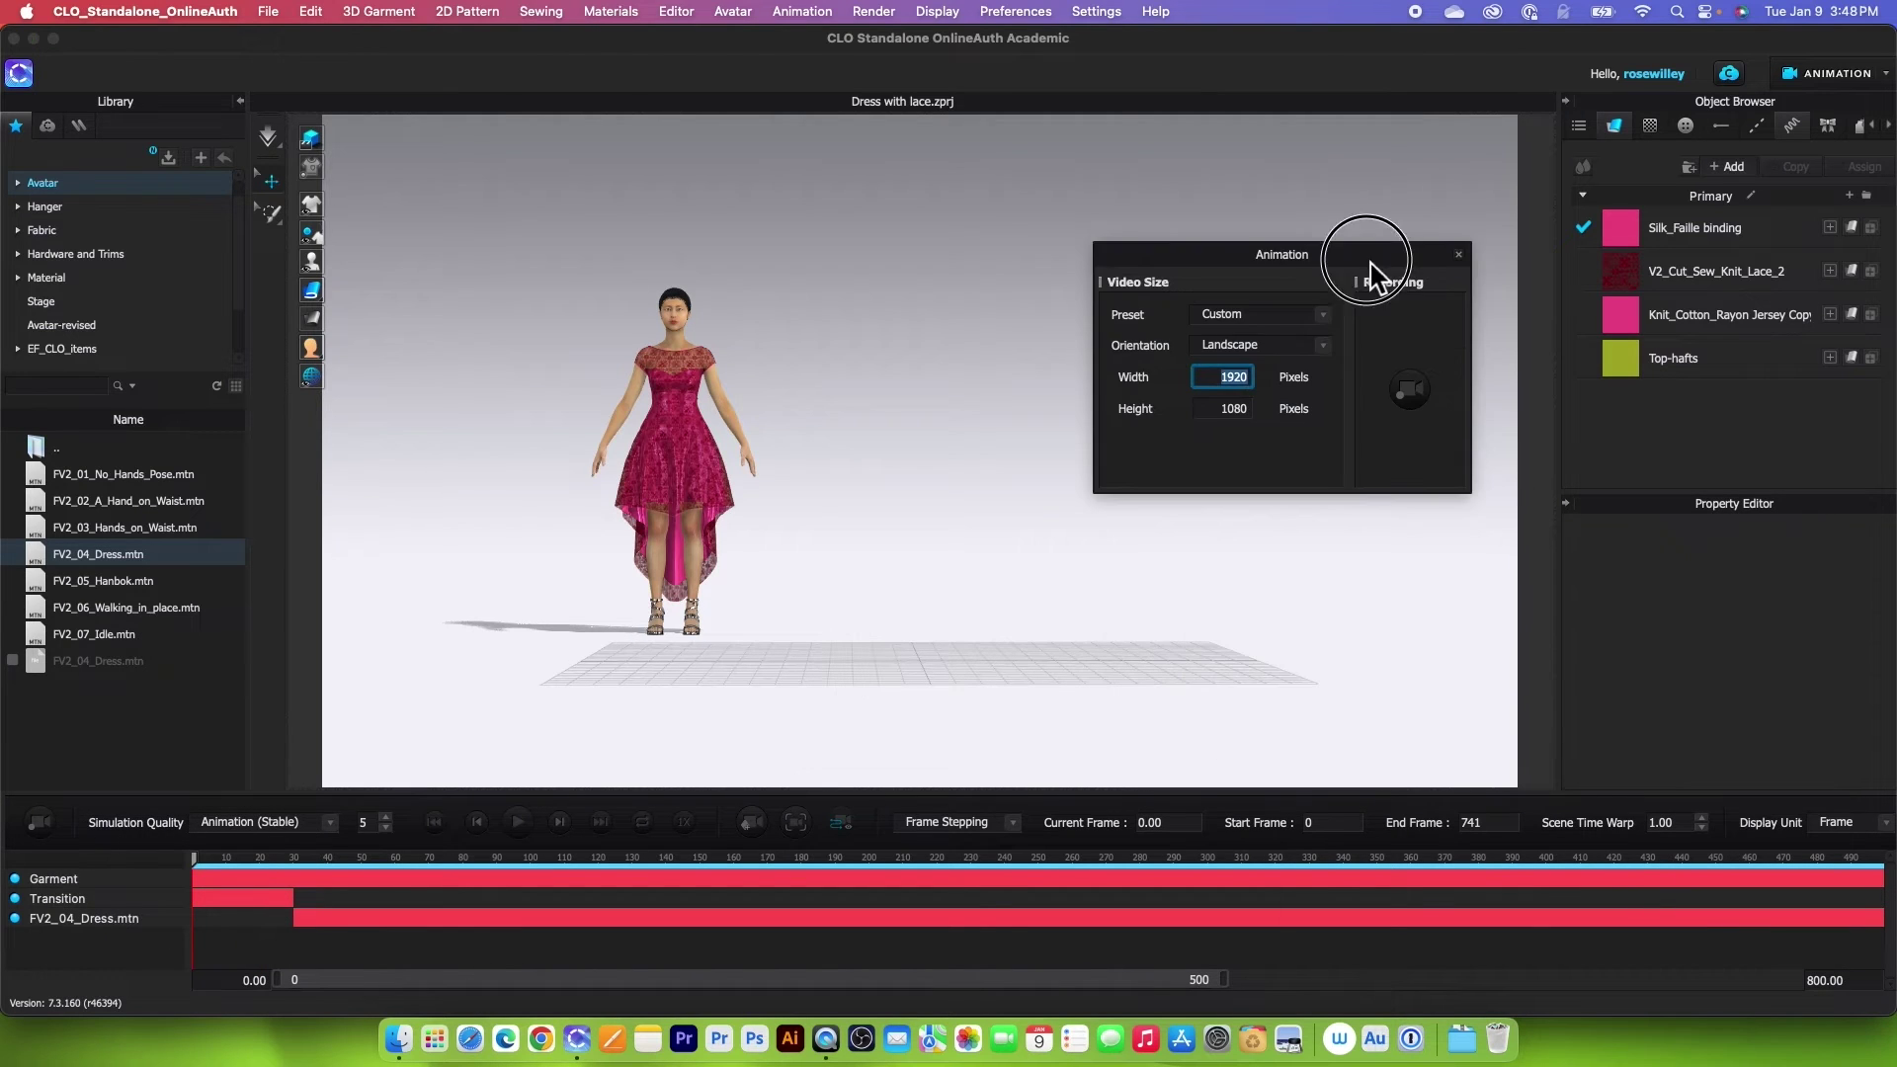
left_click(317, 381)
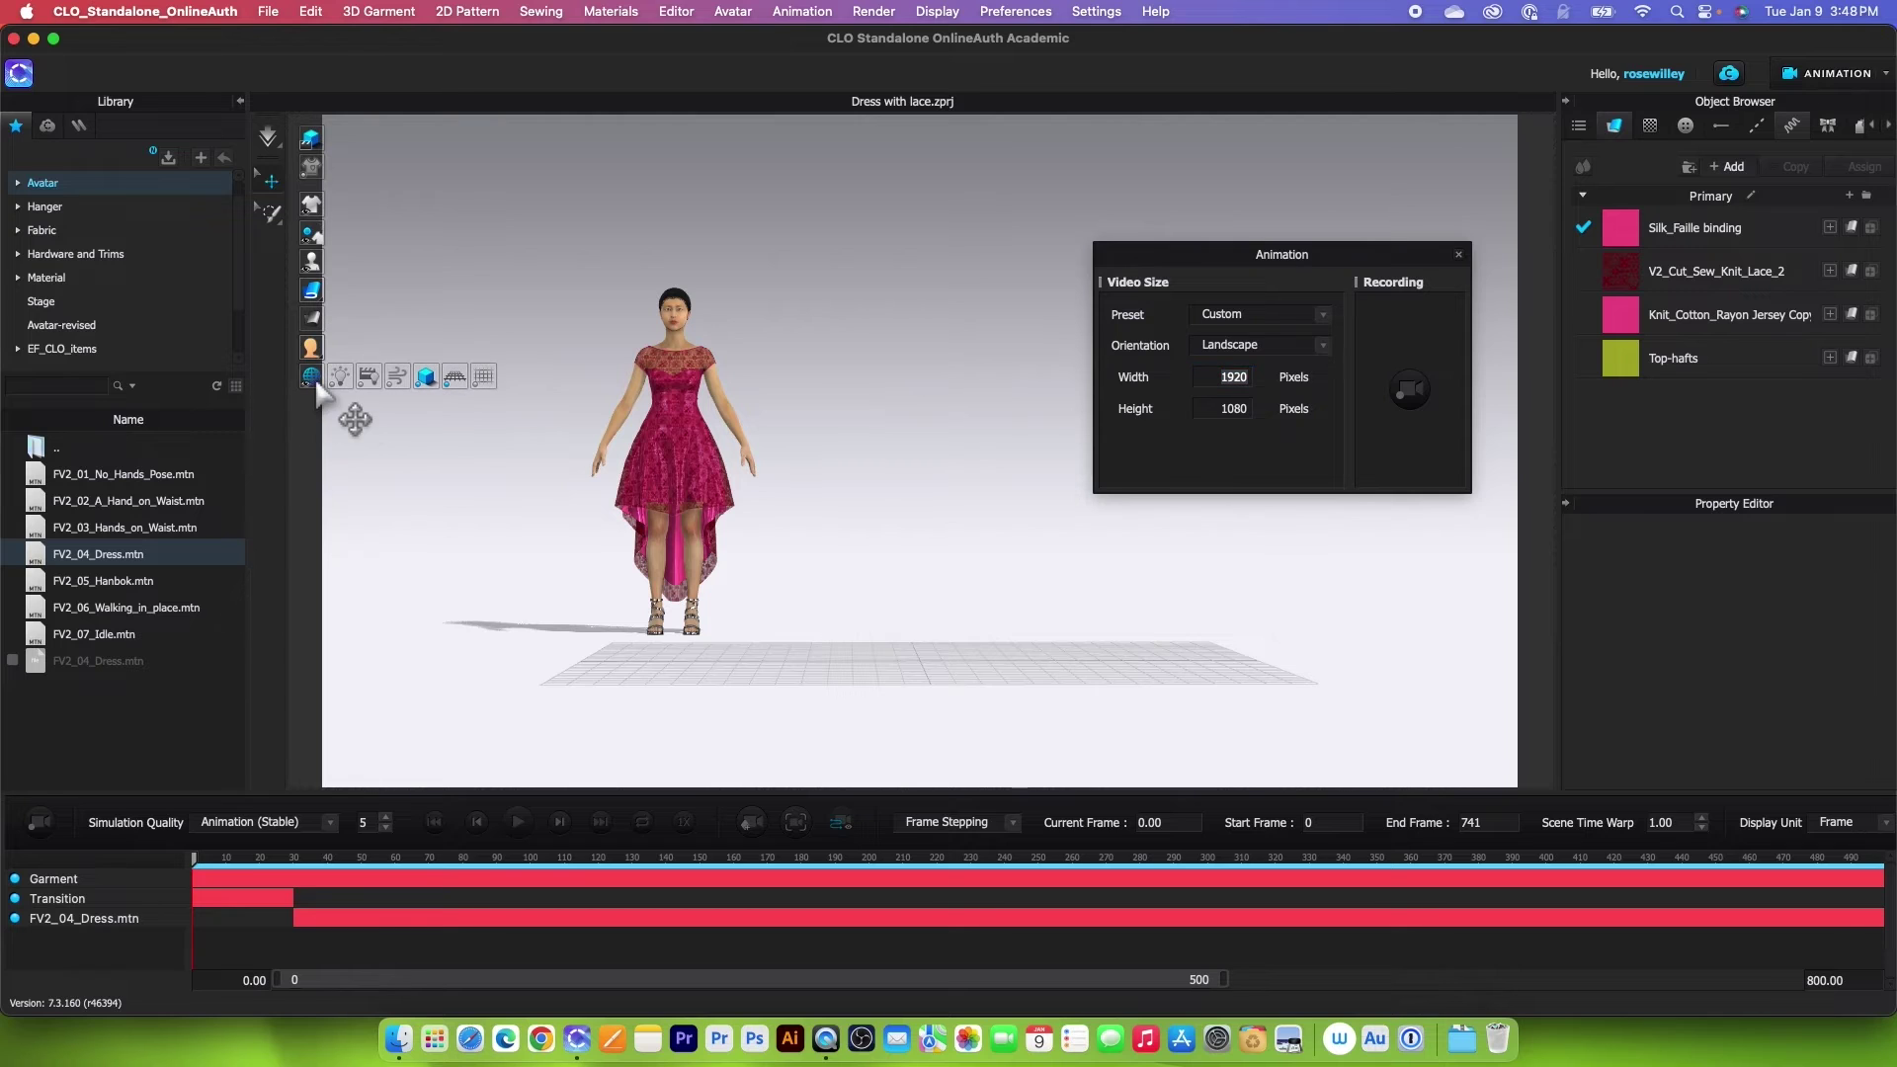
left_click(455, 377)
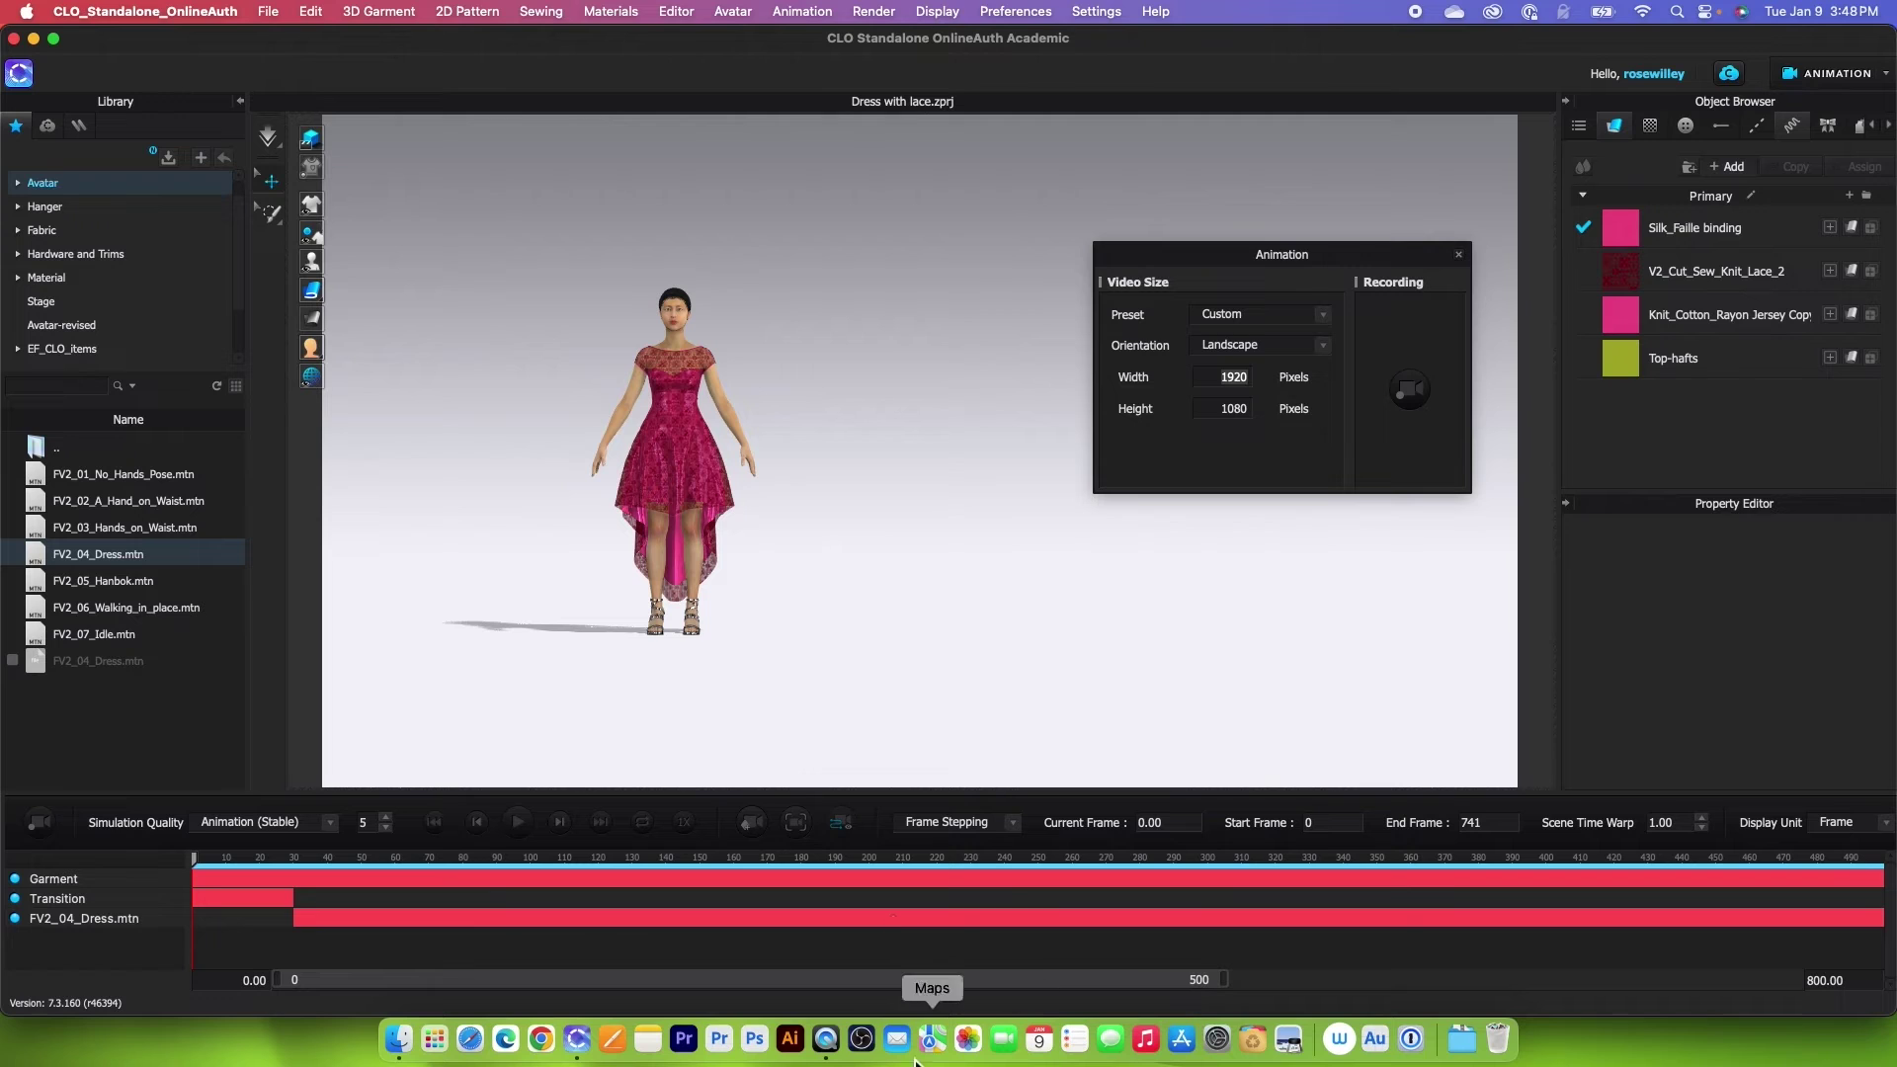
Record the walking dress animation with the recording timer moved aside, then stop to preview it
left_click(1408, 394)
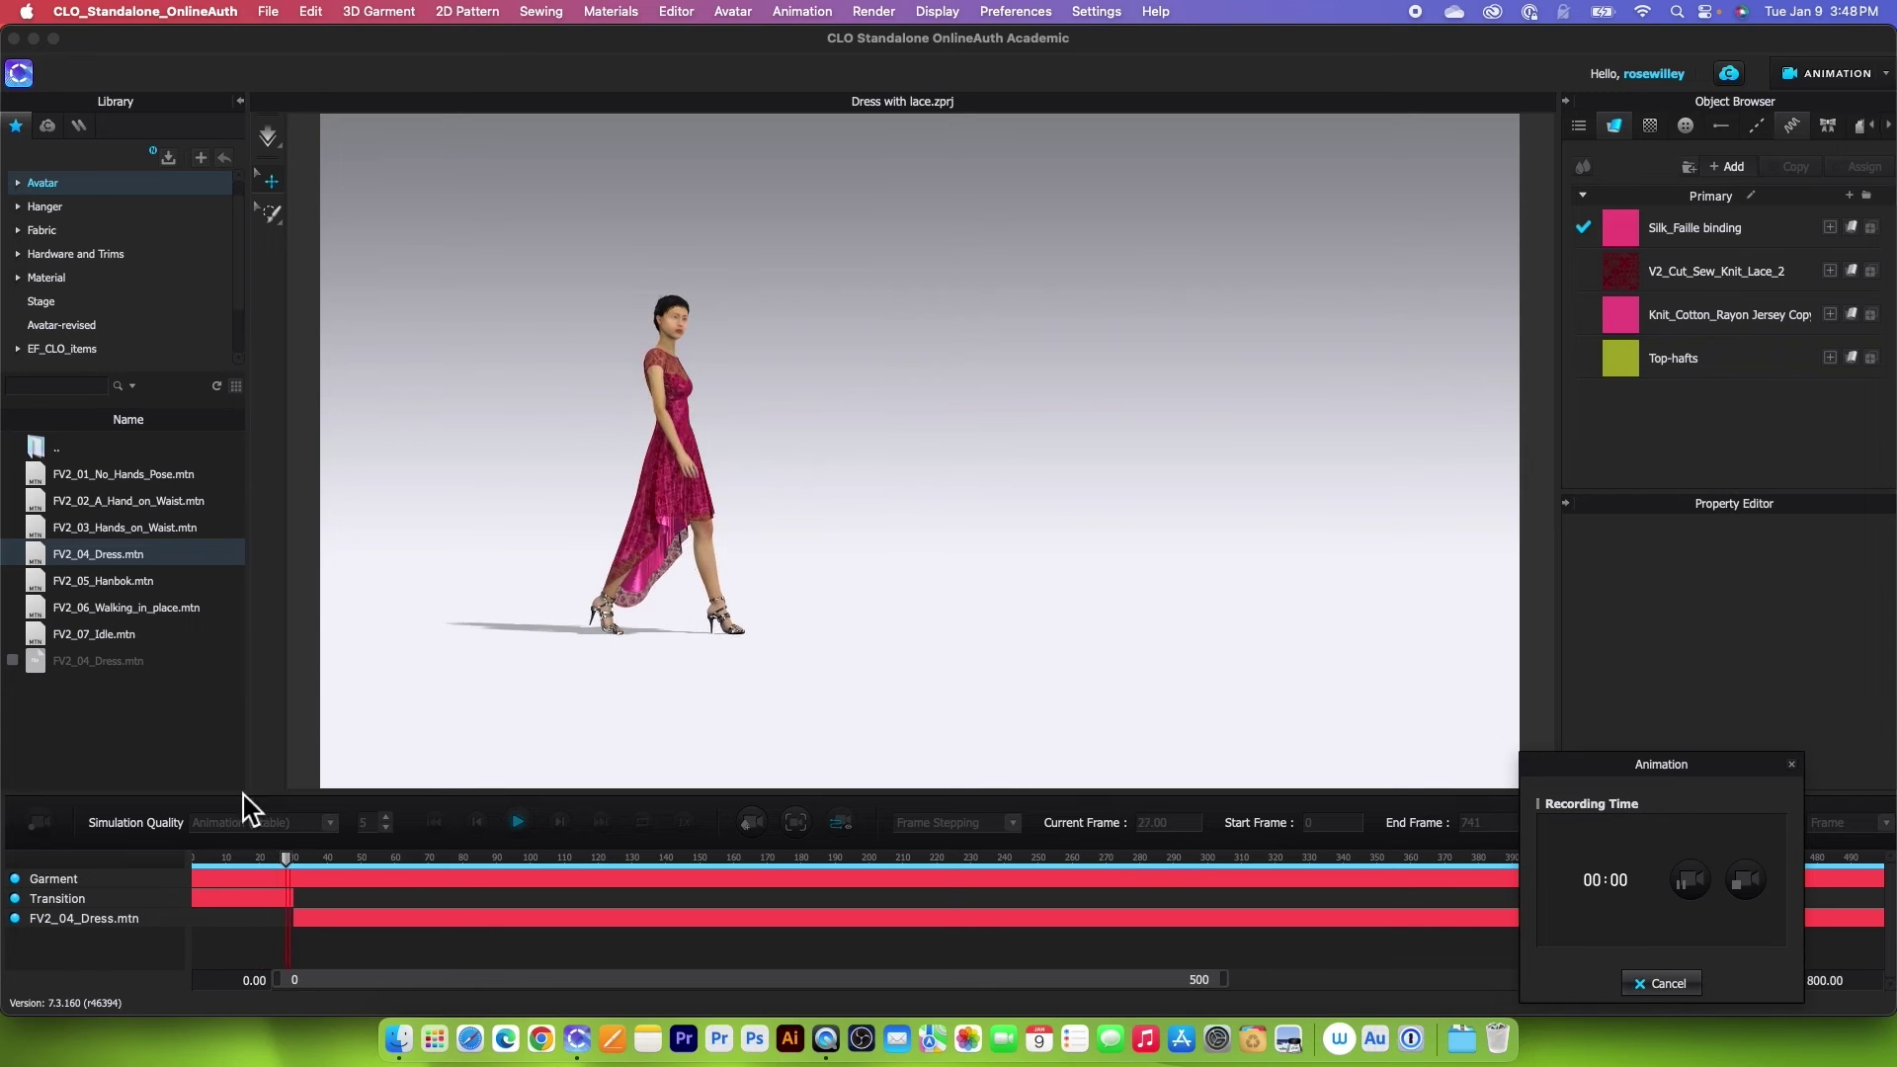
left_click_drag(1741, 767, 1430, 488)
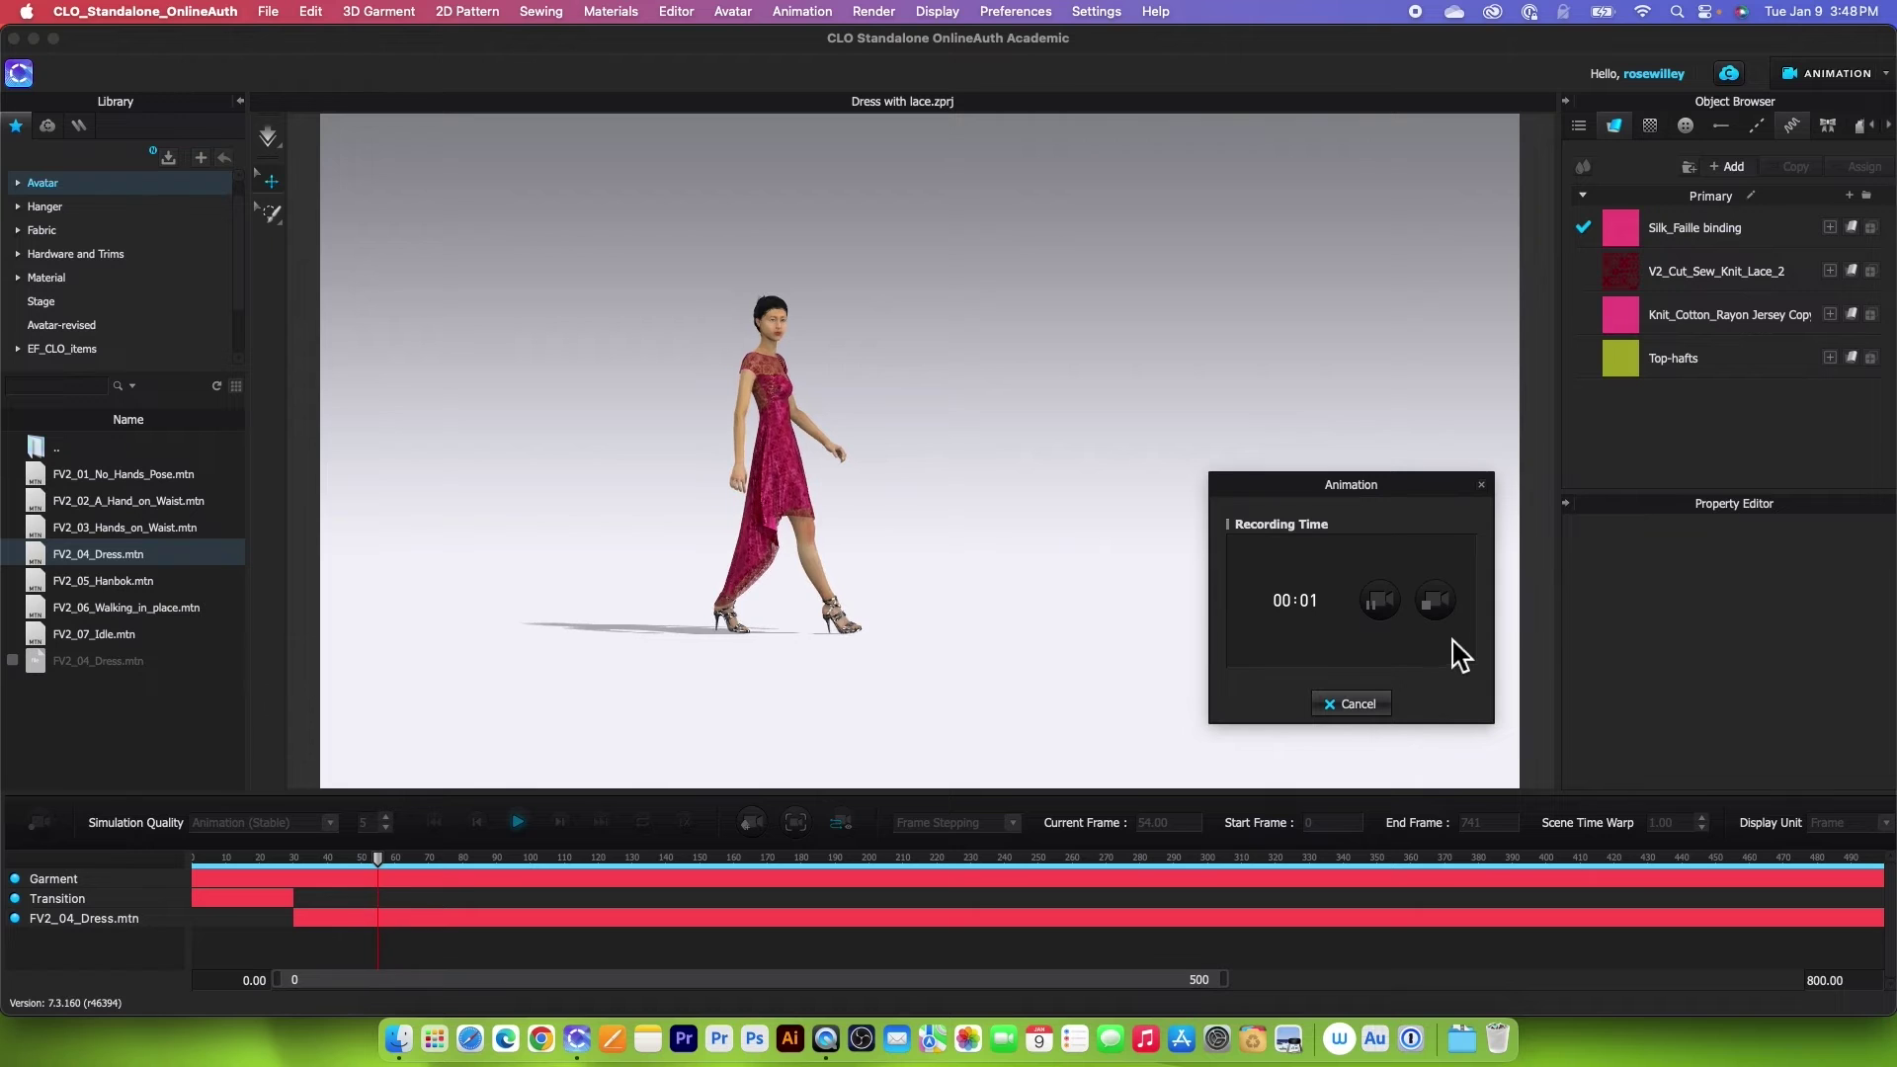
left_click_drag(1434, 490, 1662, 529)
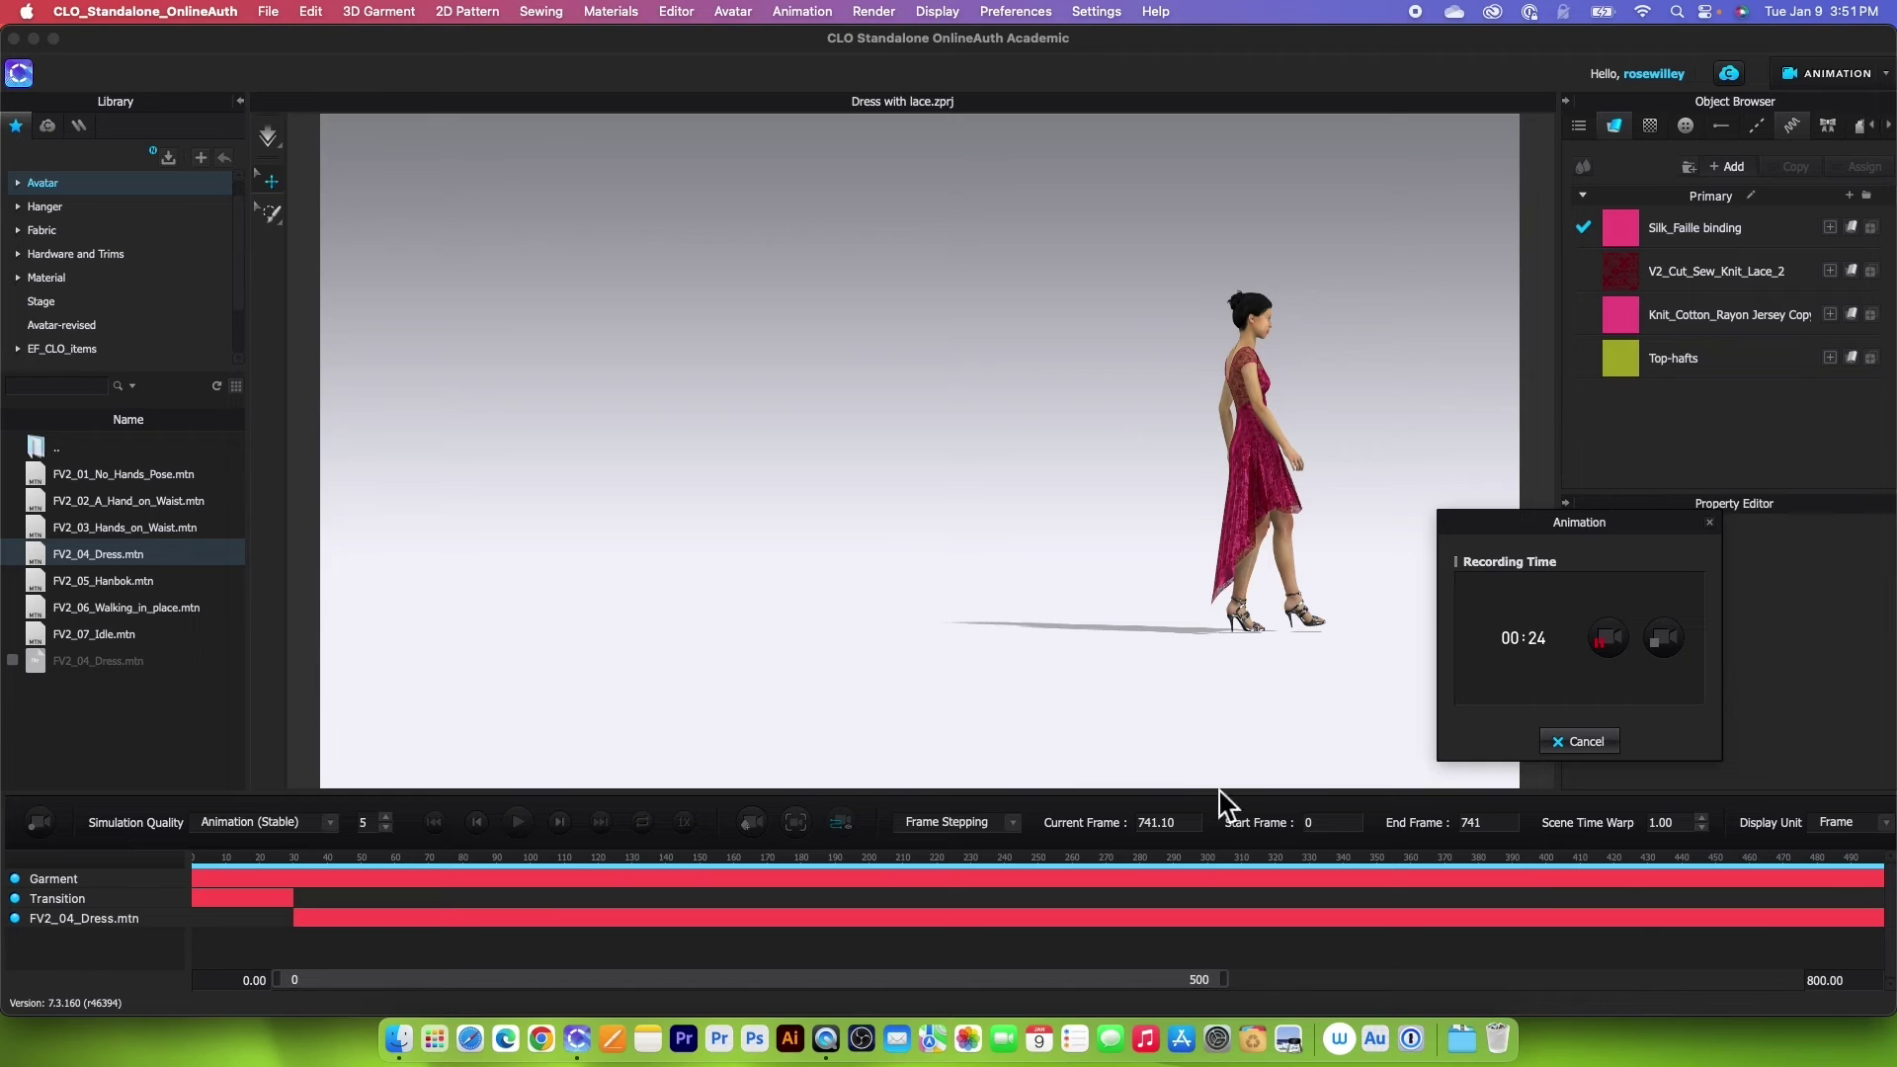
left_click(1665, 642)
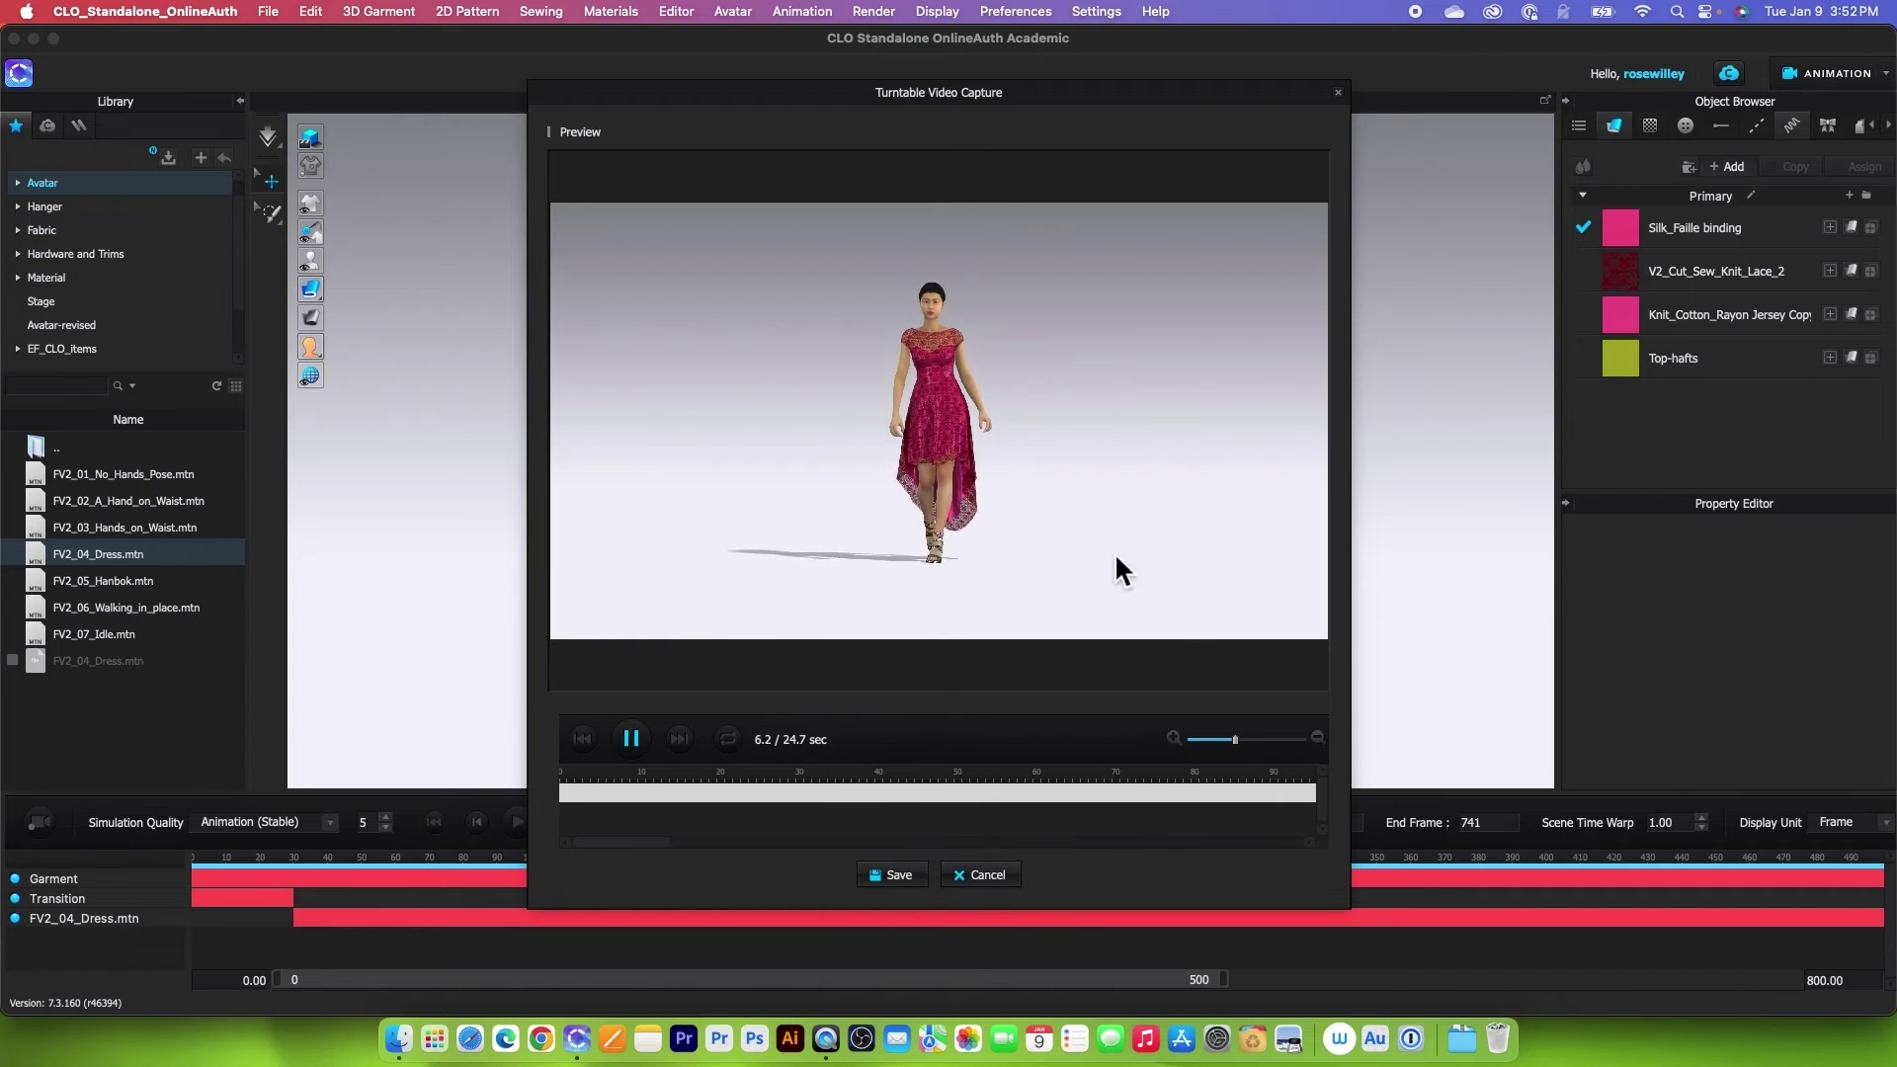
Save the captured walk video as MPEG-4 'Red dress.mp4' in Desktop > Intro to Animation clo 7 pt 3
left_click(633, 741)
left_click(904, 879)
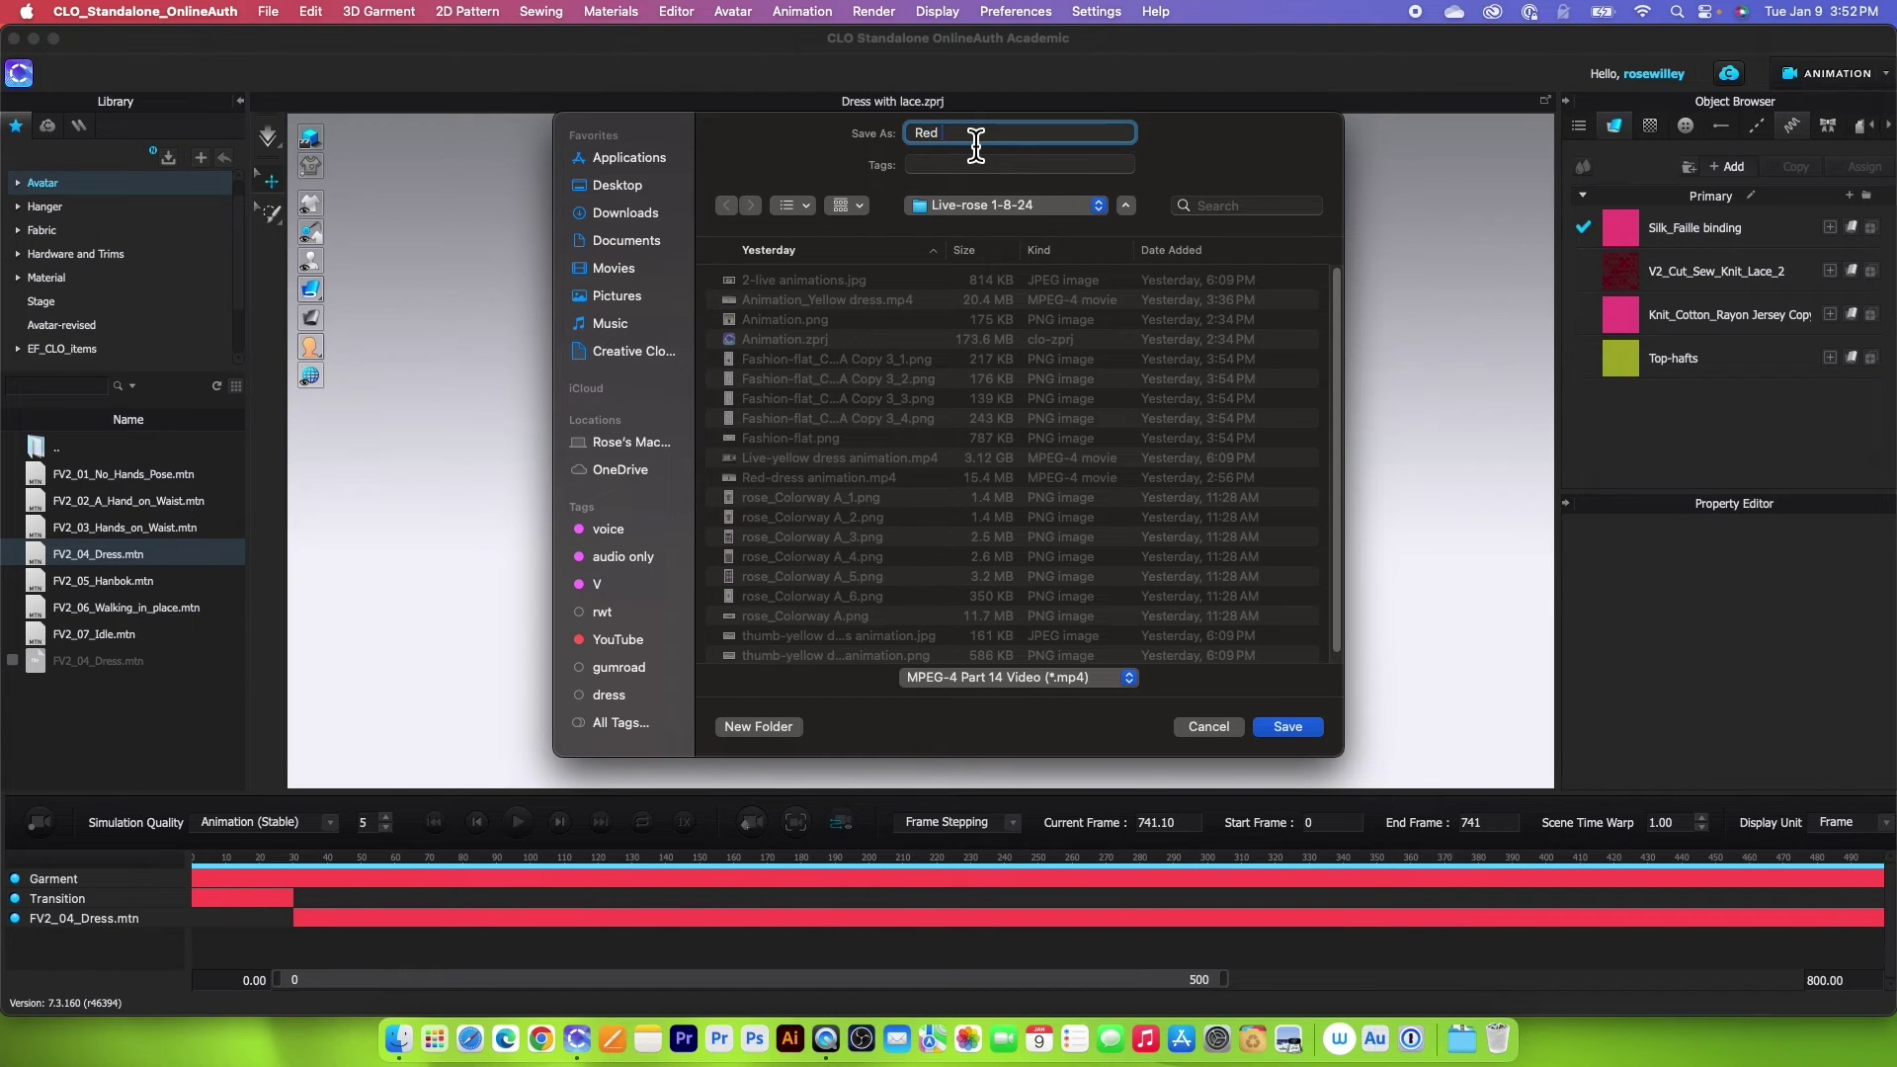
left_click(613, 268)
left_click(617, 184)
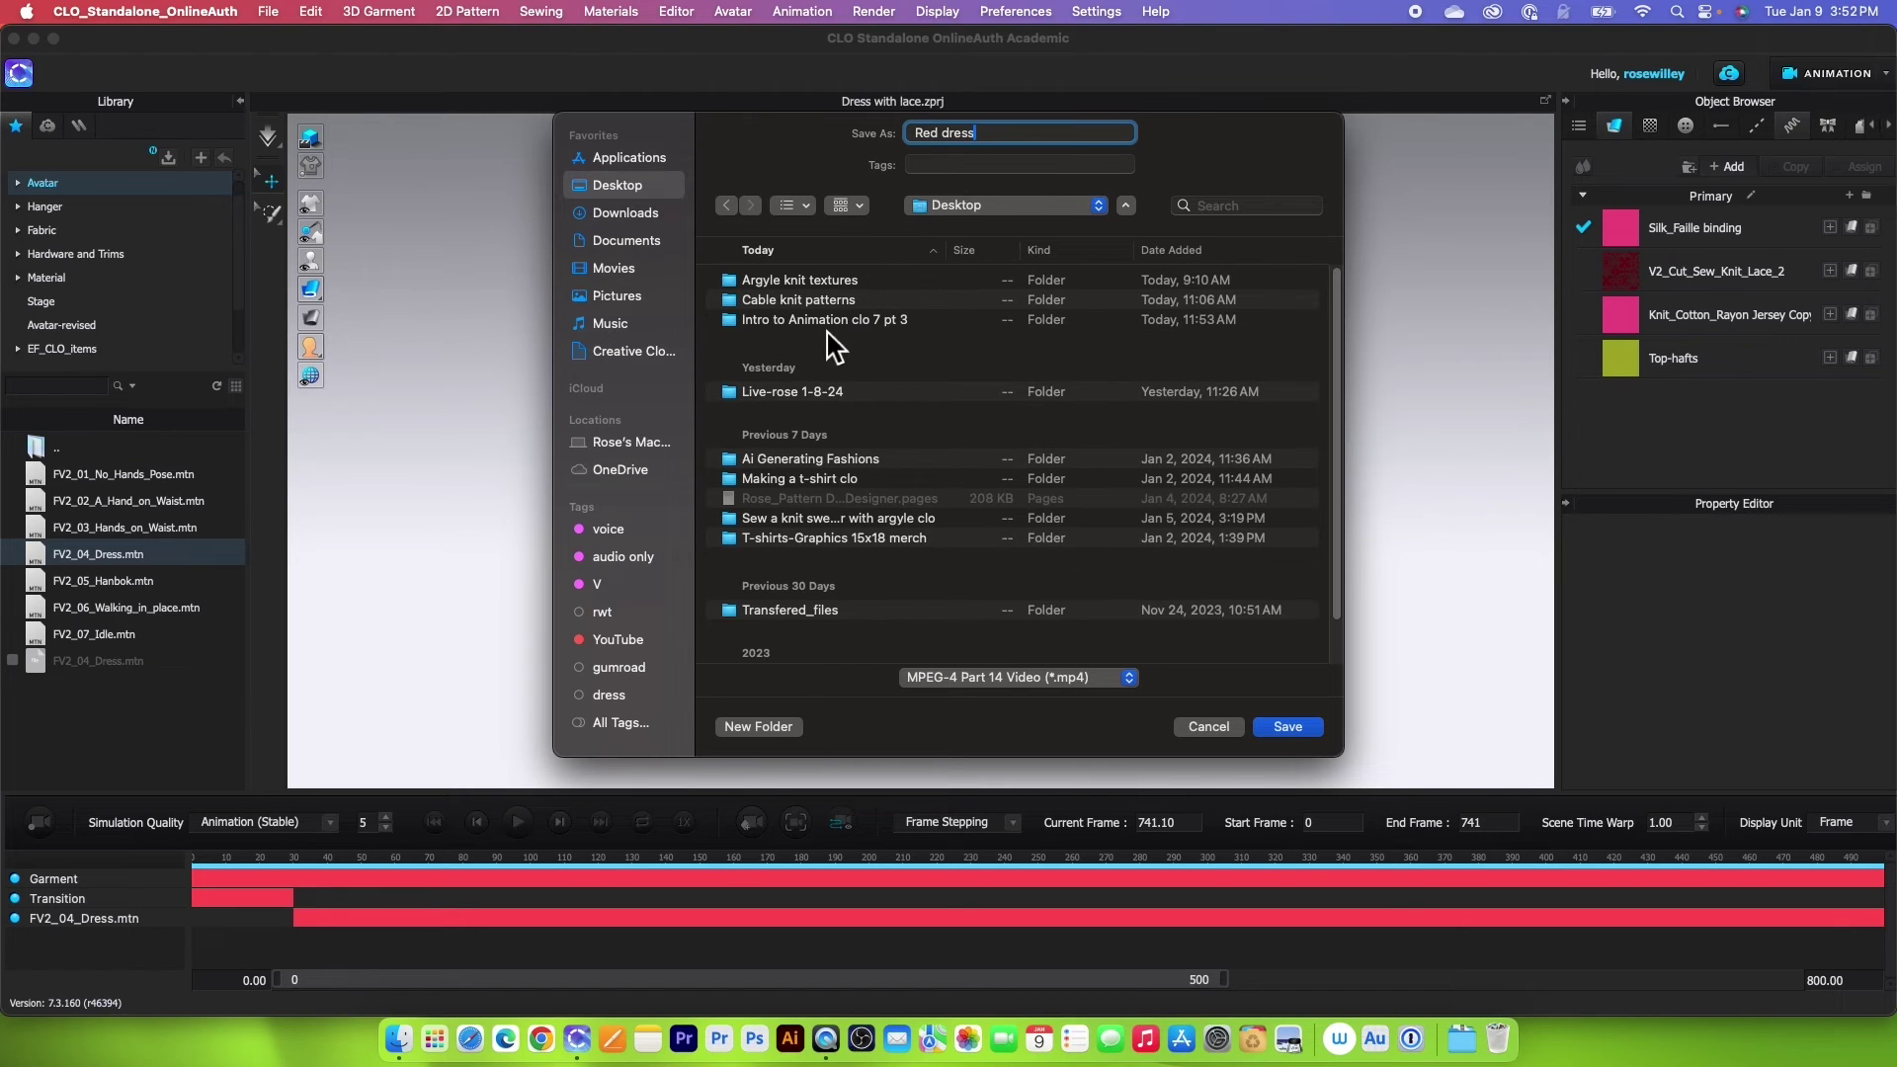
left_click(836, 326)
left_click(1302, 733)
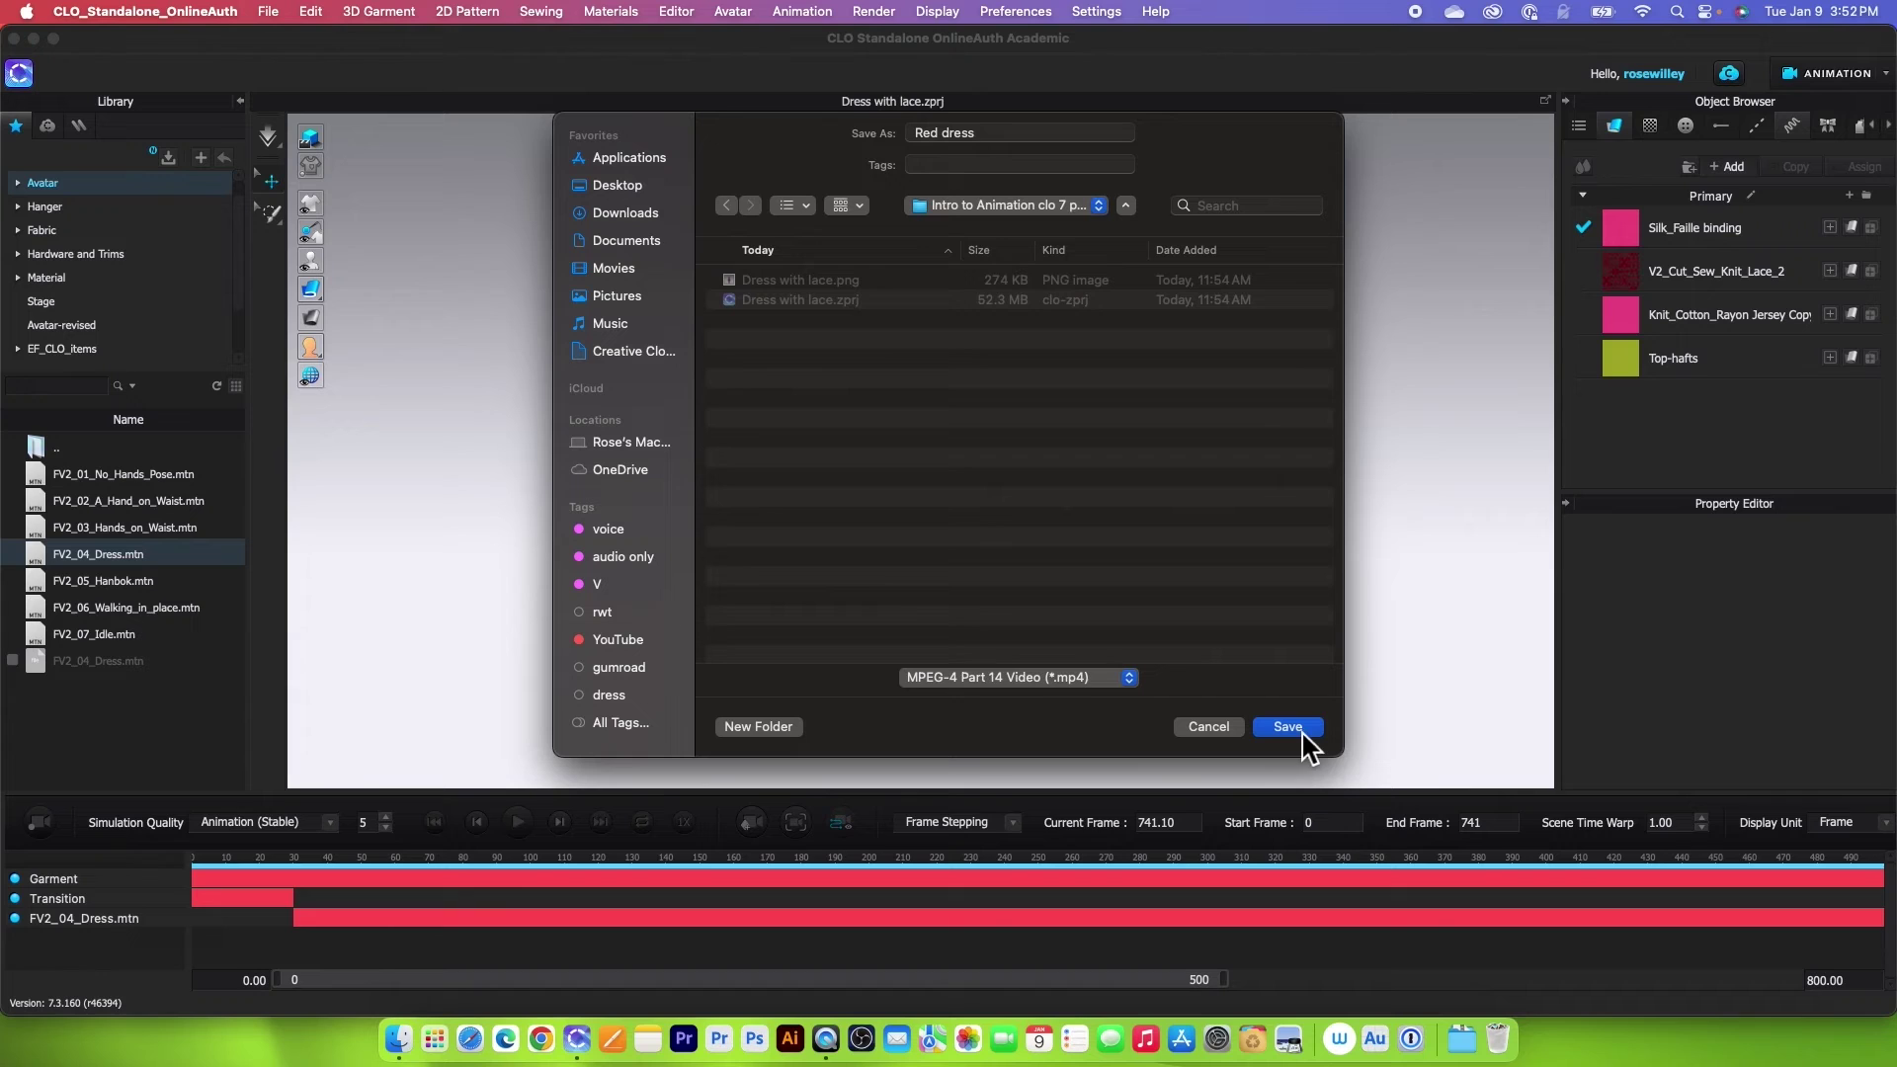
left_click(1084, 682)
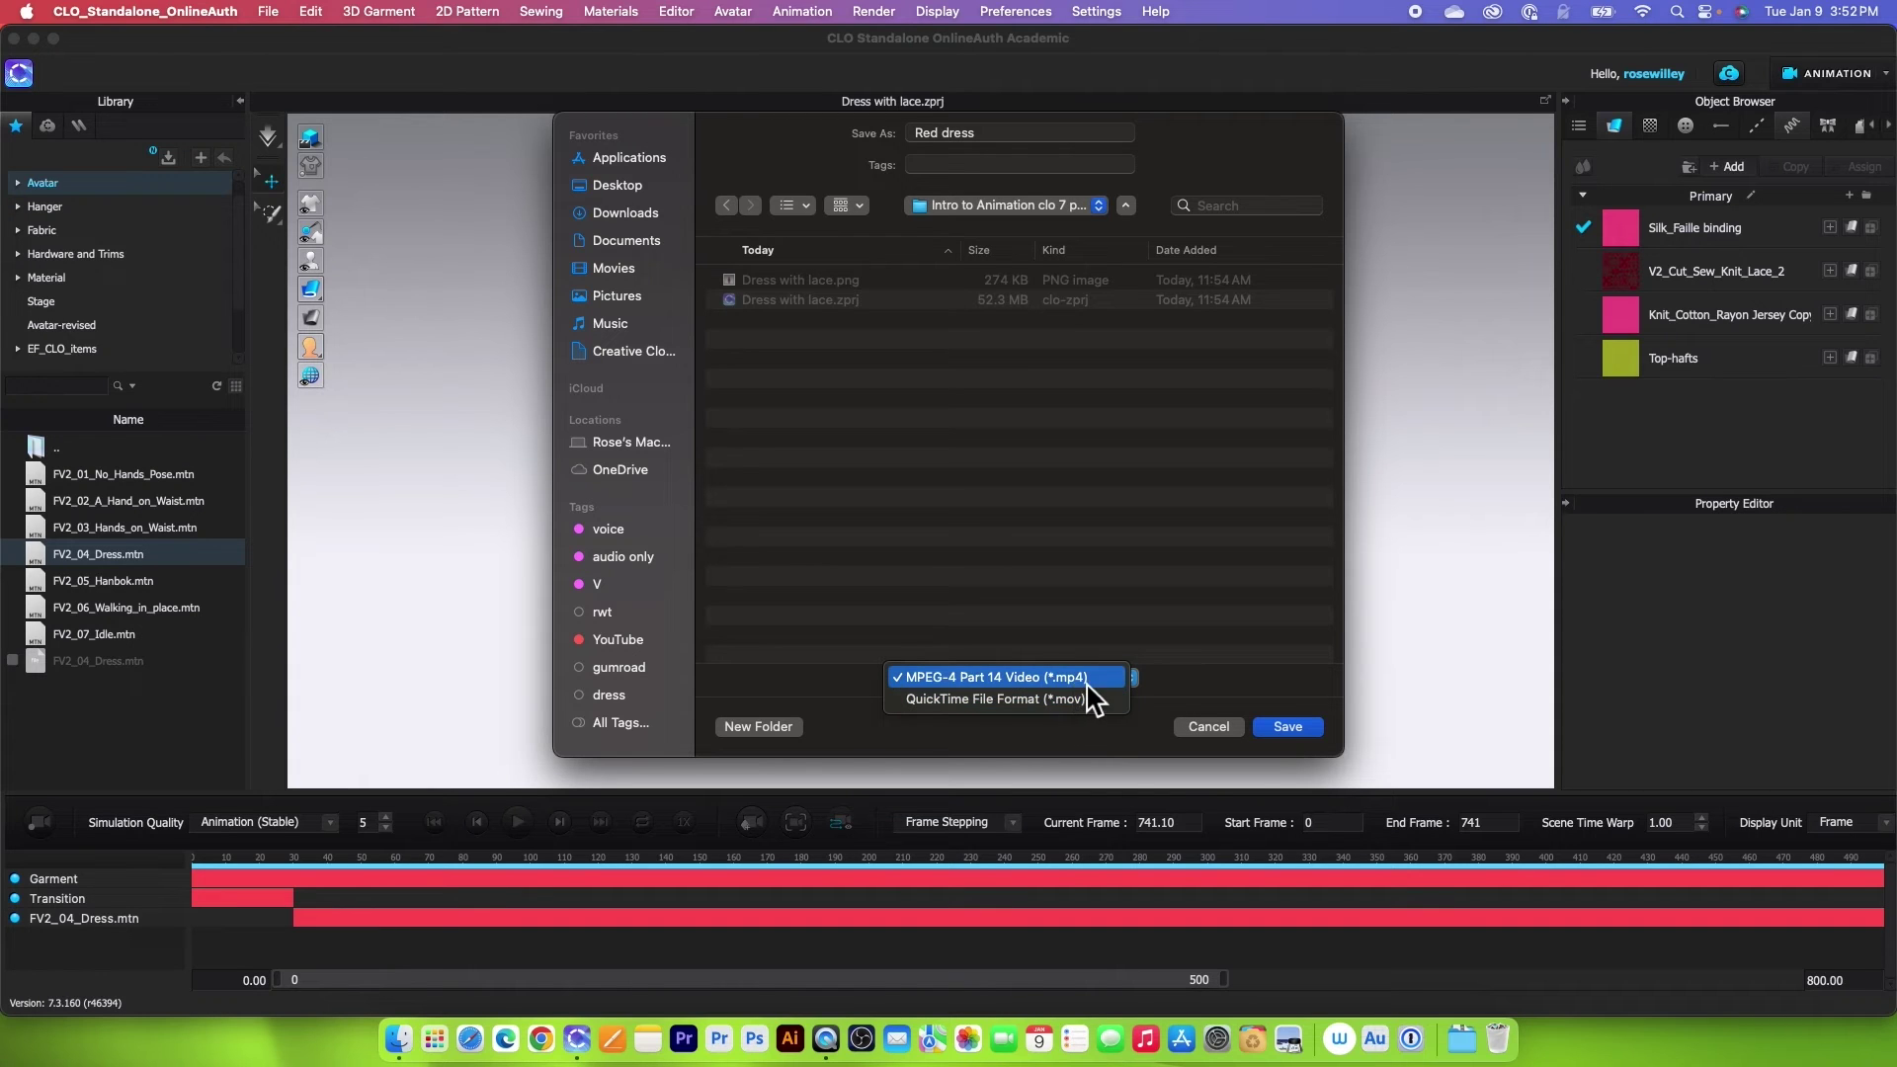
left_click(1087, 685)
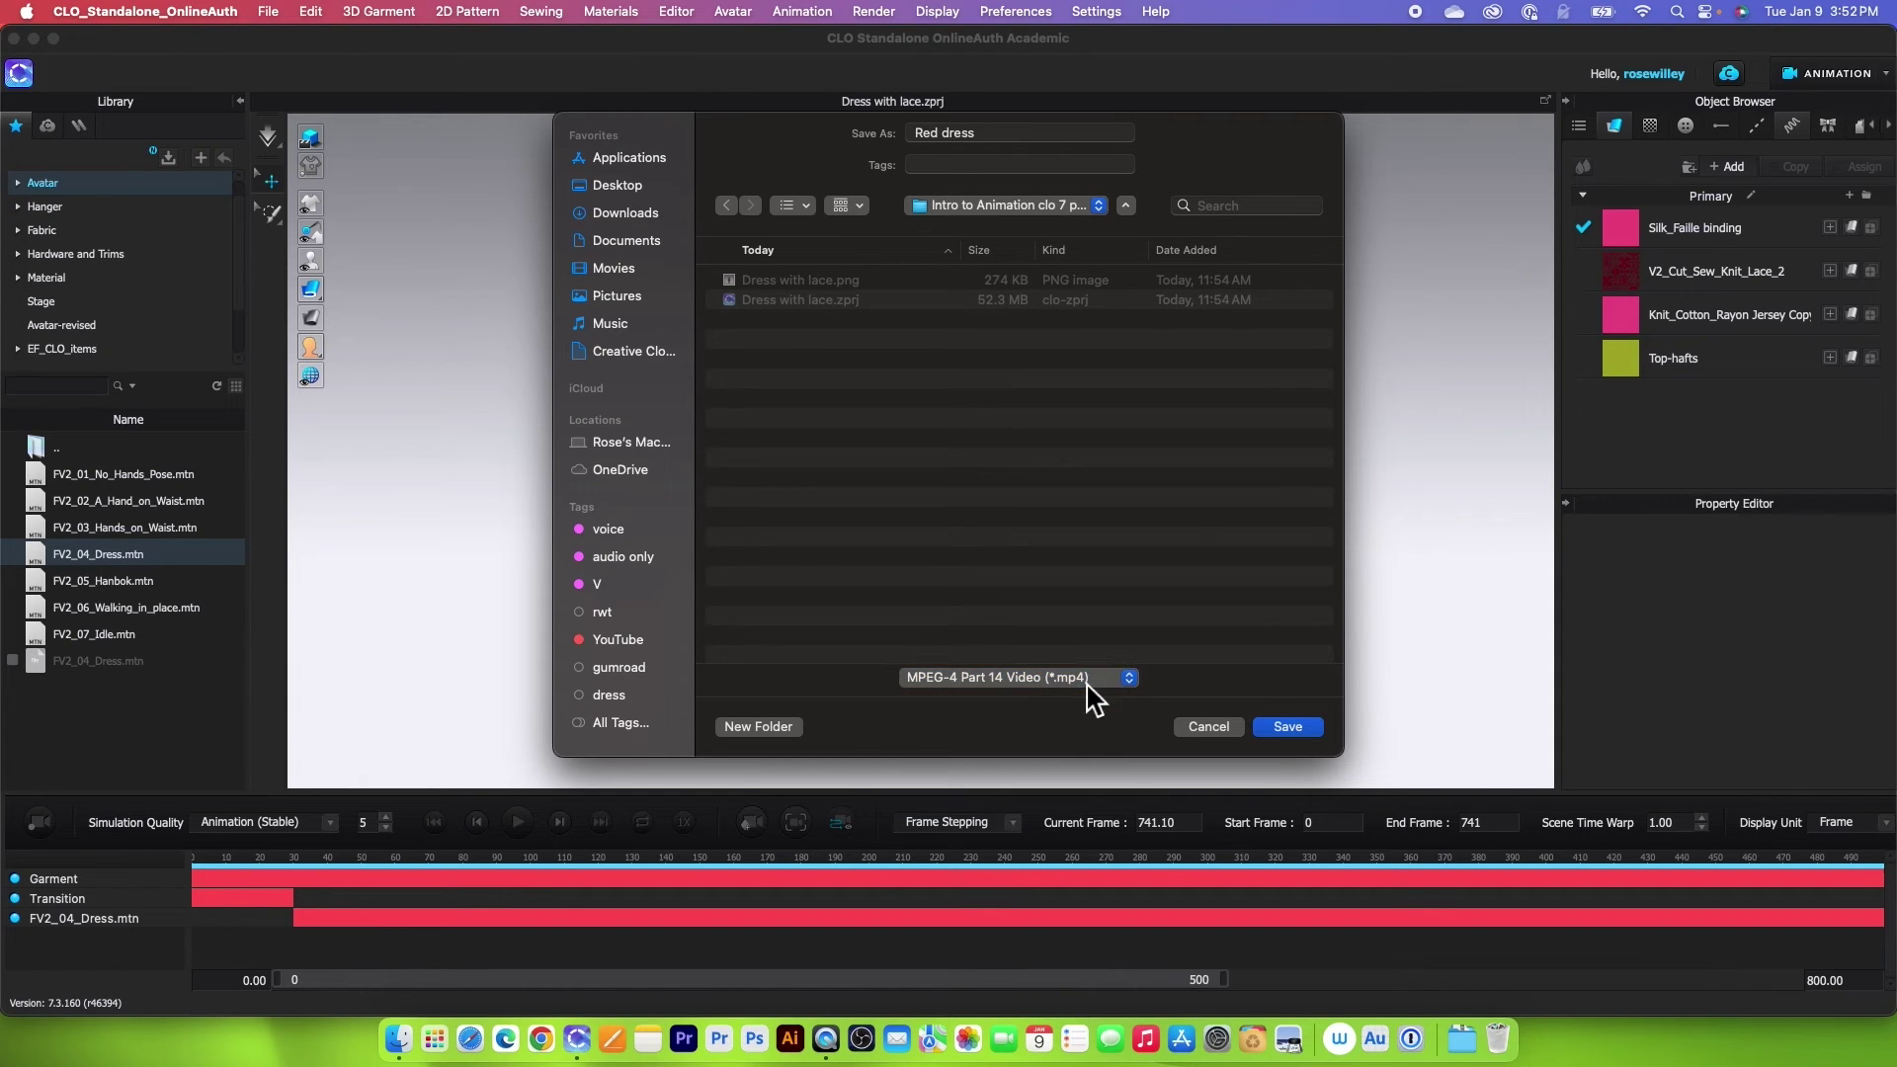
left_click(1300, 731)
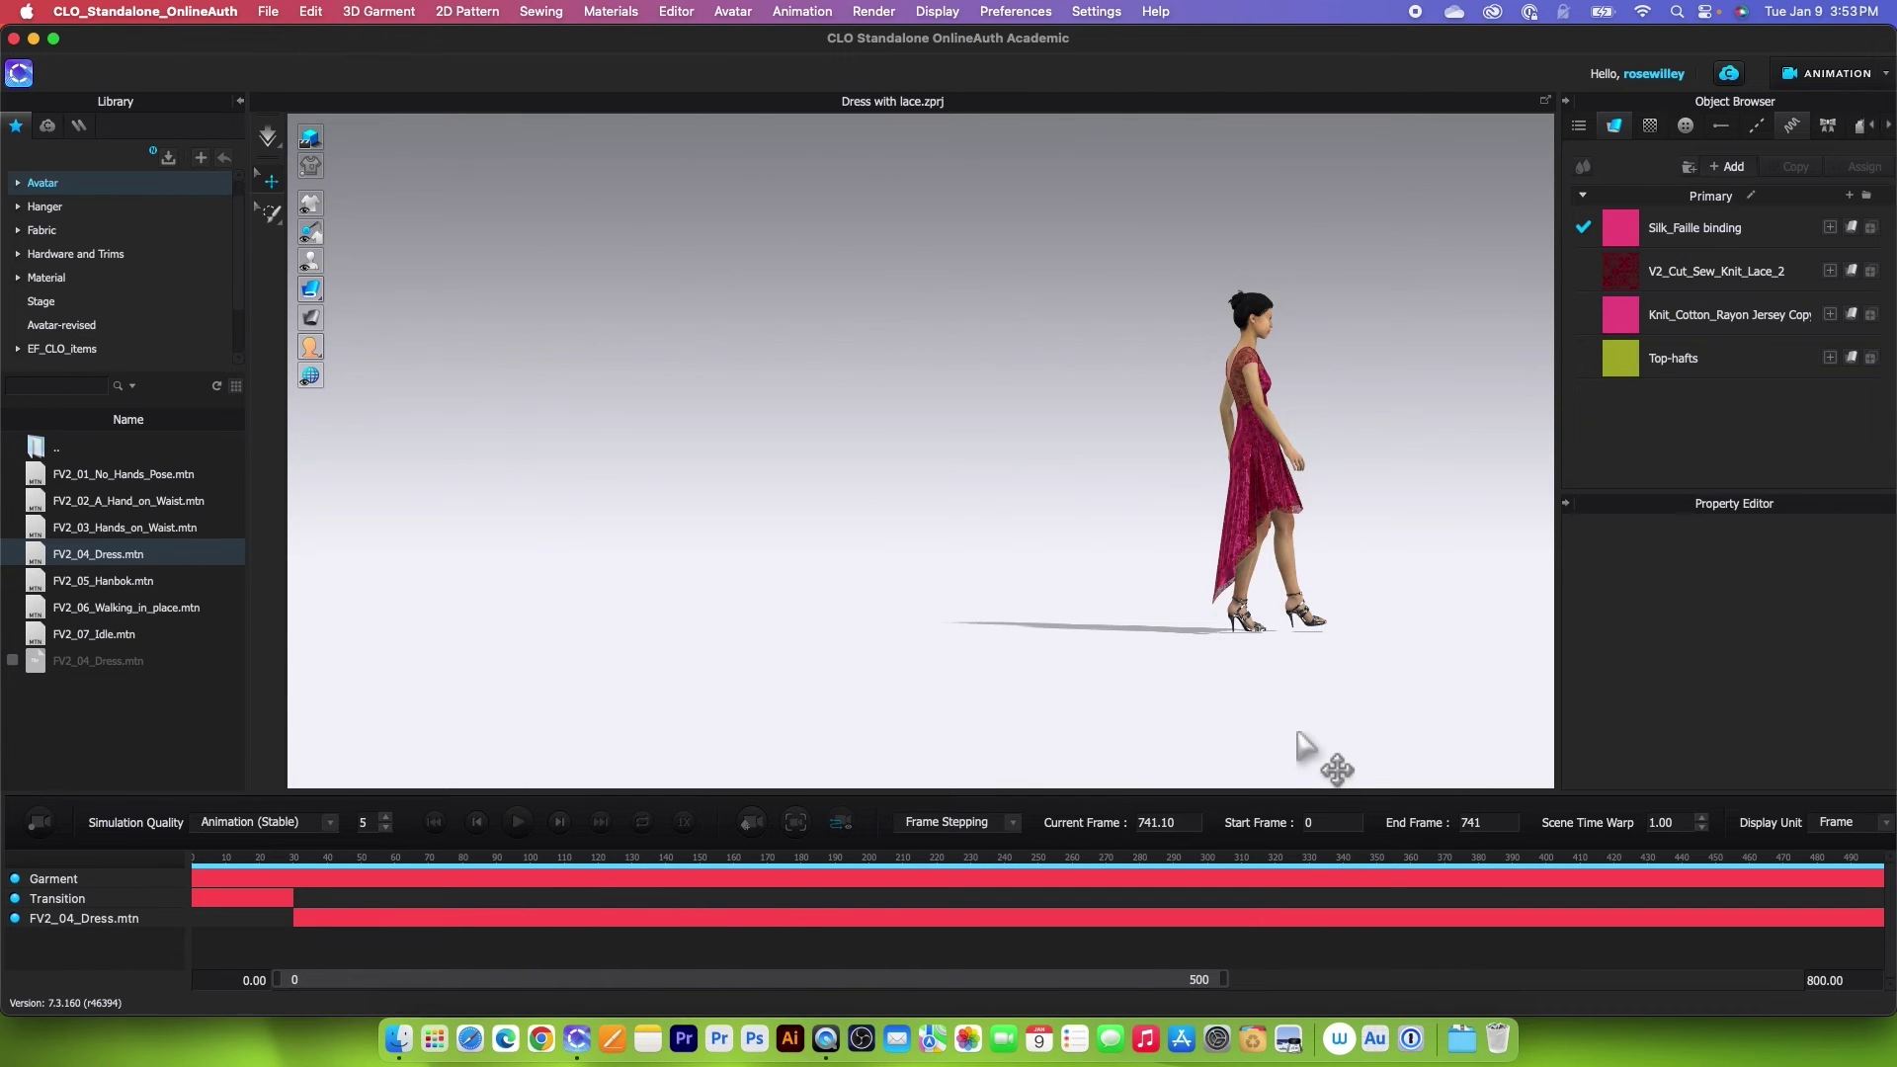
Open Red dress.mp4 from the Intro to Animation clo 7 pt 3 folder in Finder
left_click(400, 1053)
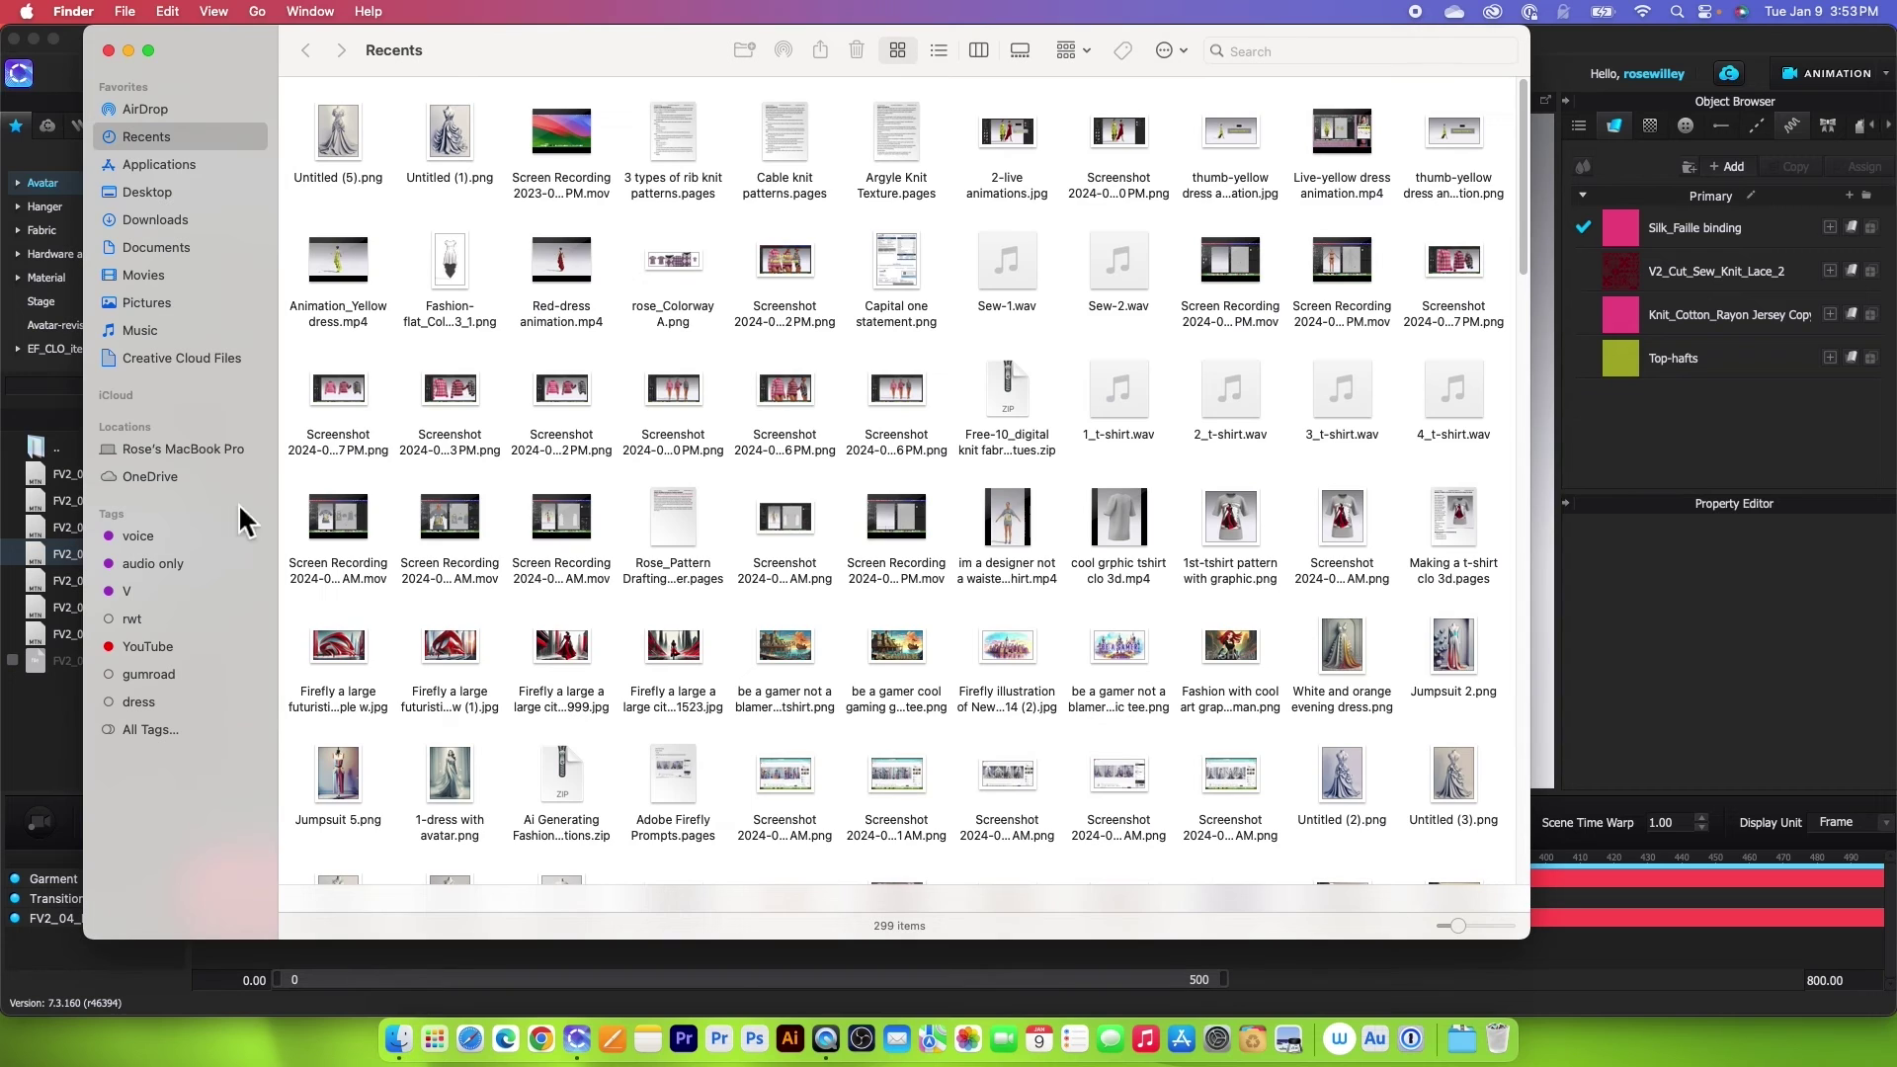
left_click(158, 192)
double_click(421, 160)
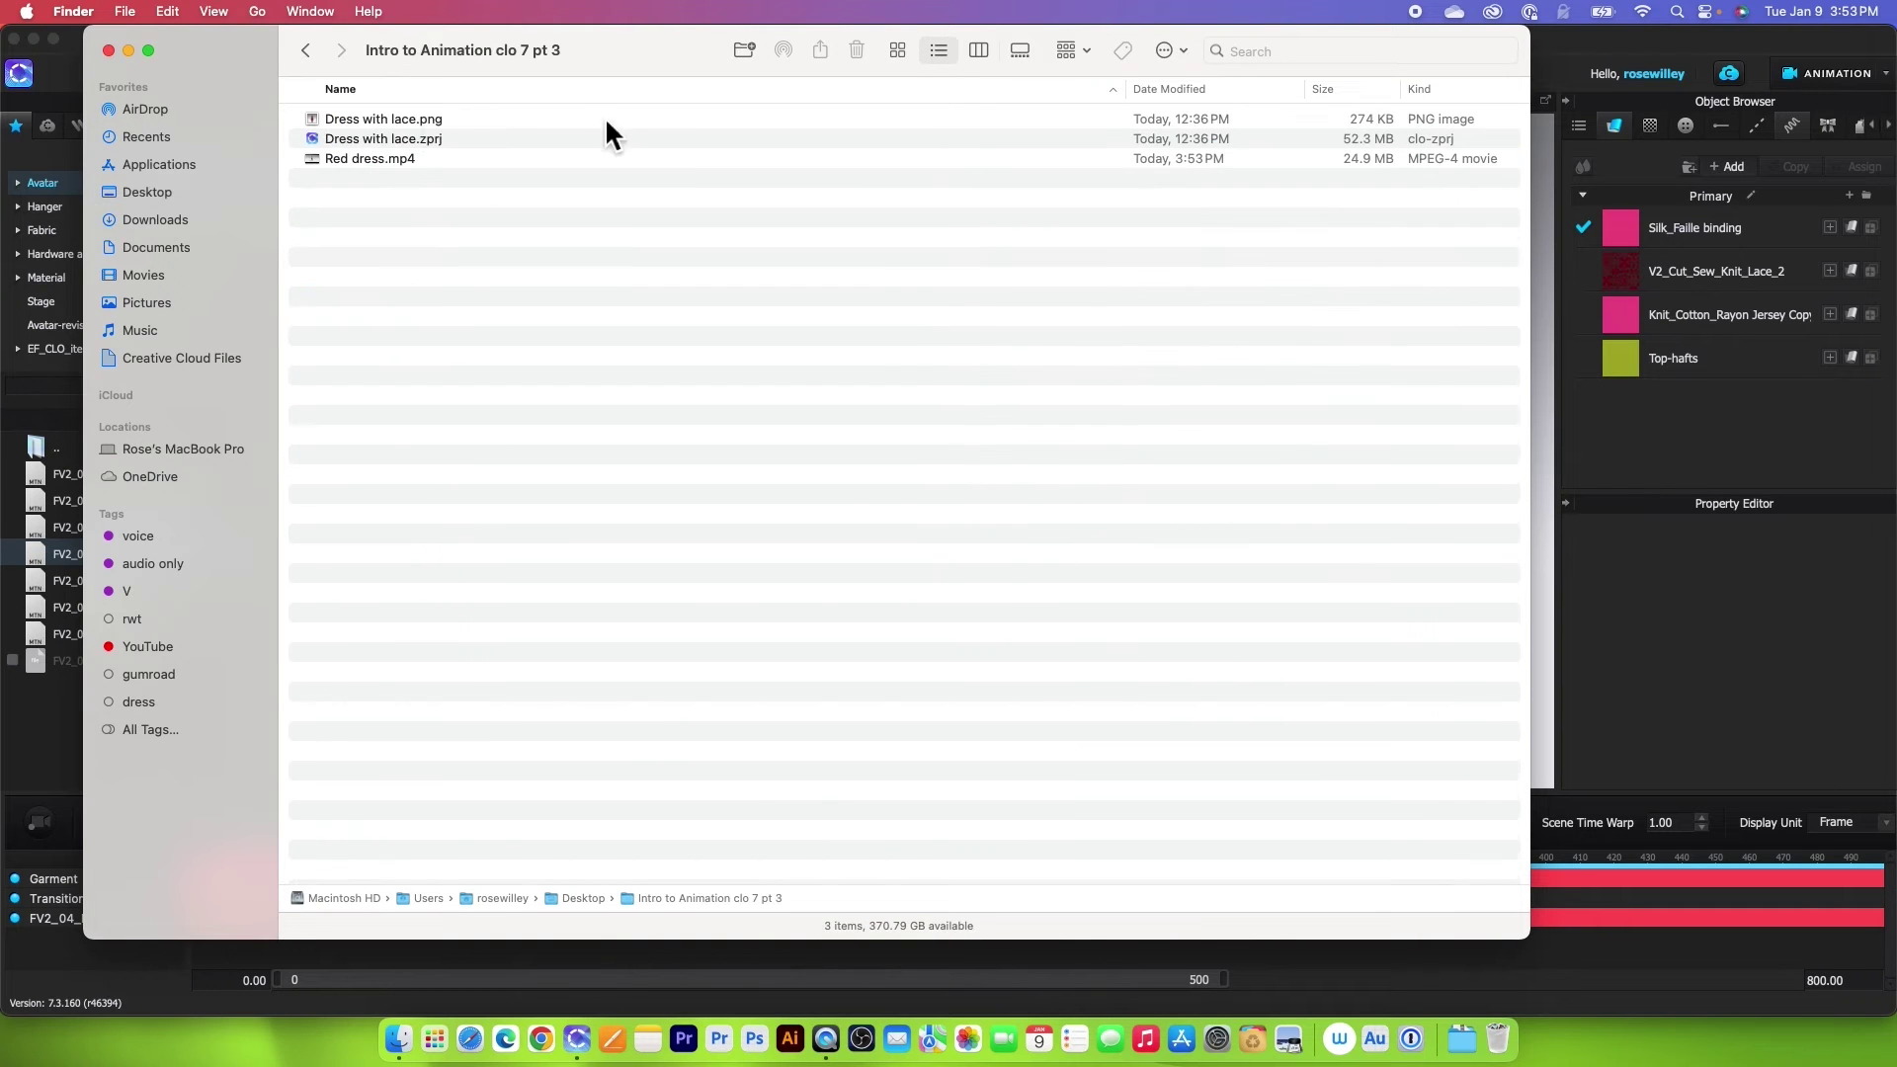
double_click(411, 161)
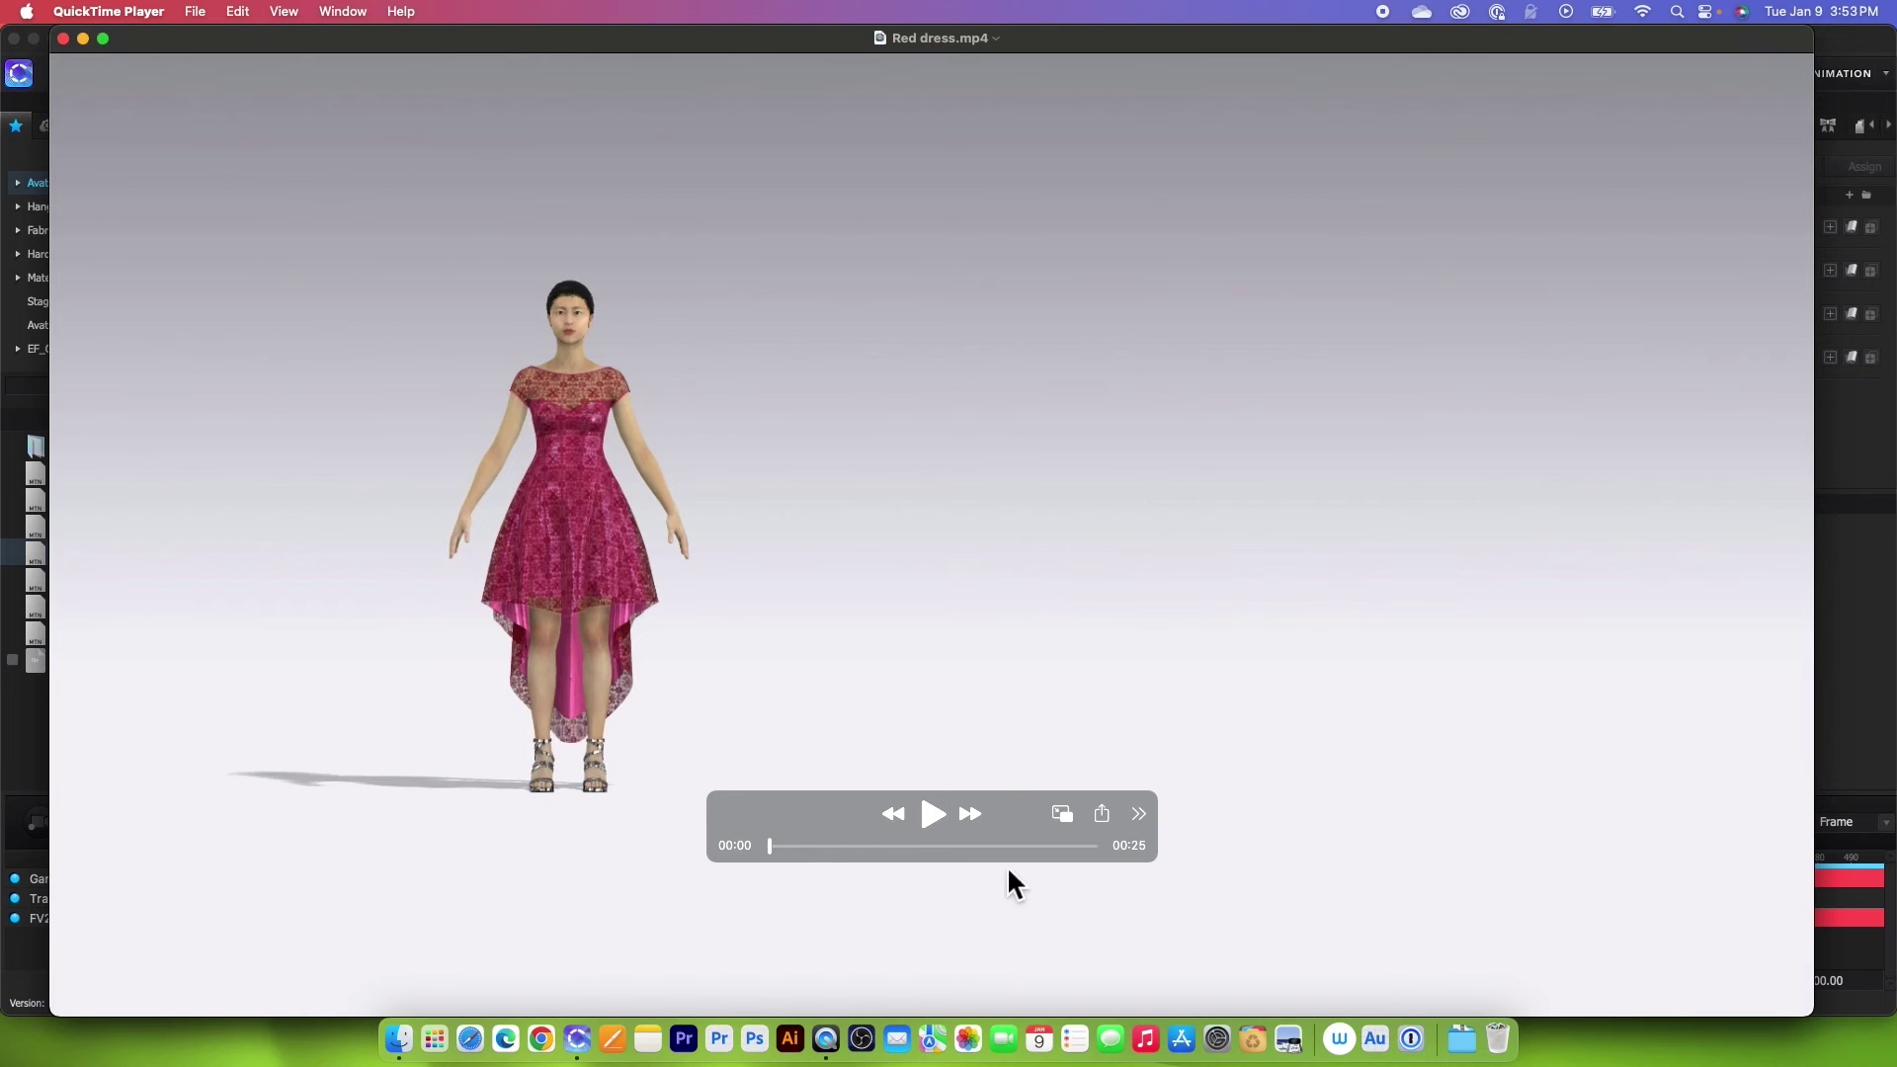
Play Red dress.mp4 in QuickTime, pause at 00:12, then close the player
left_click(933, 815)
left_click_drag(1017, 834, 1640, 120)
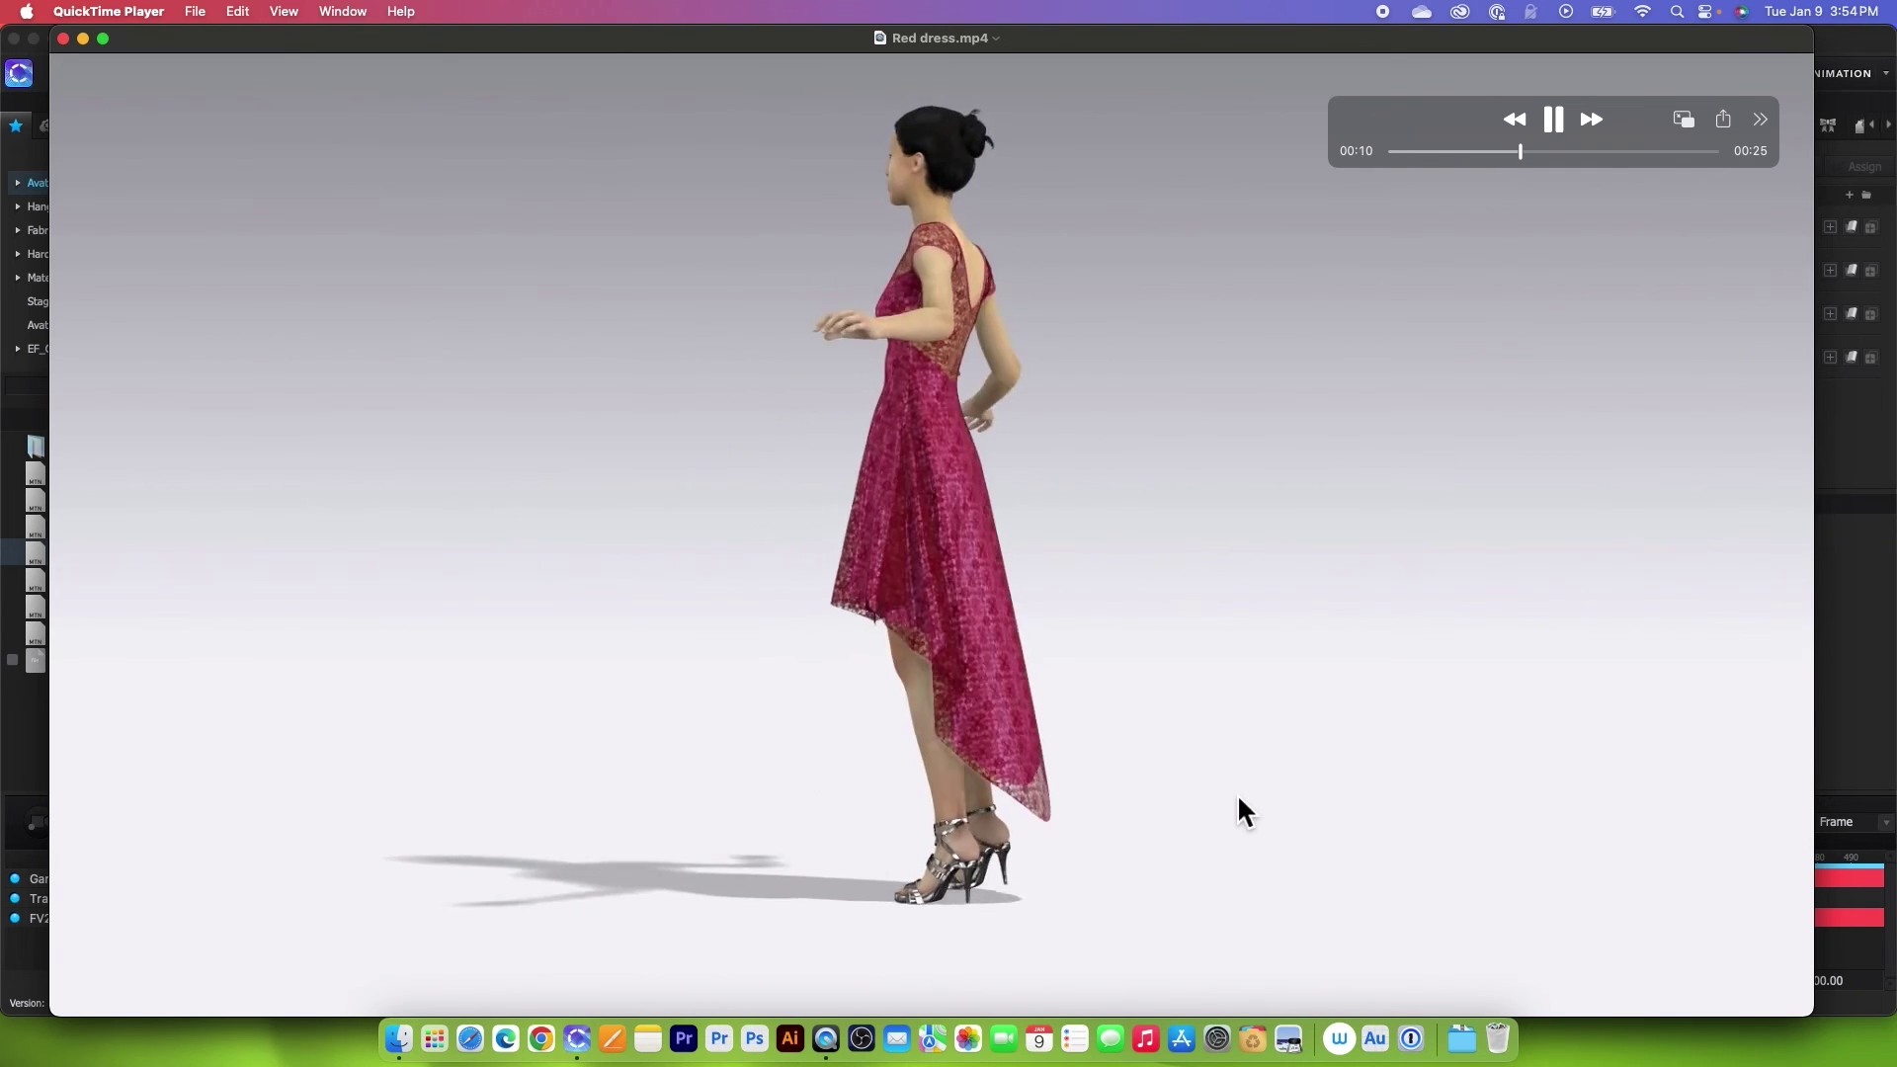
left_click(1555, 119)
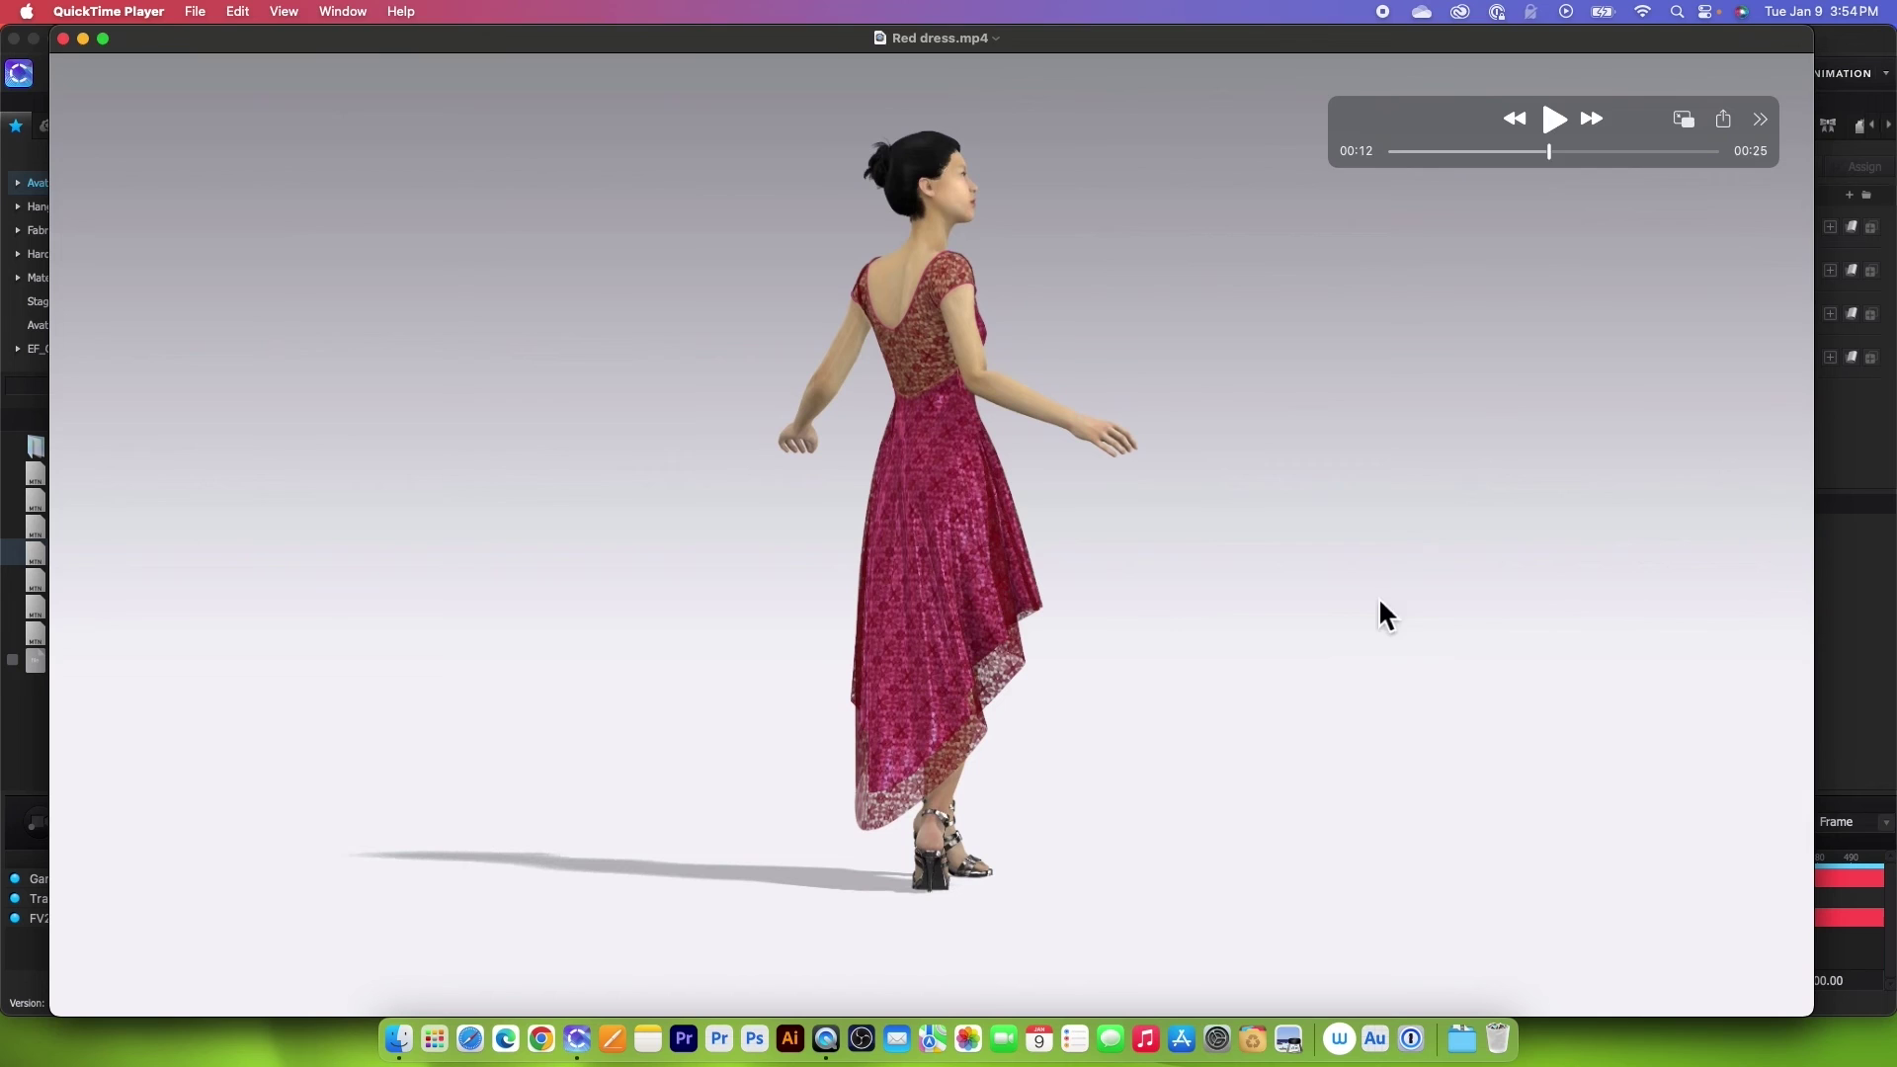
left_click(62, 38)
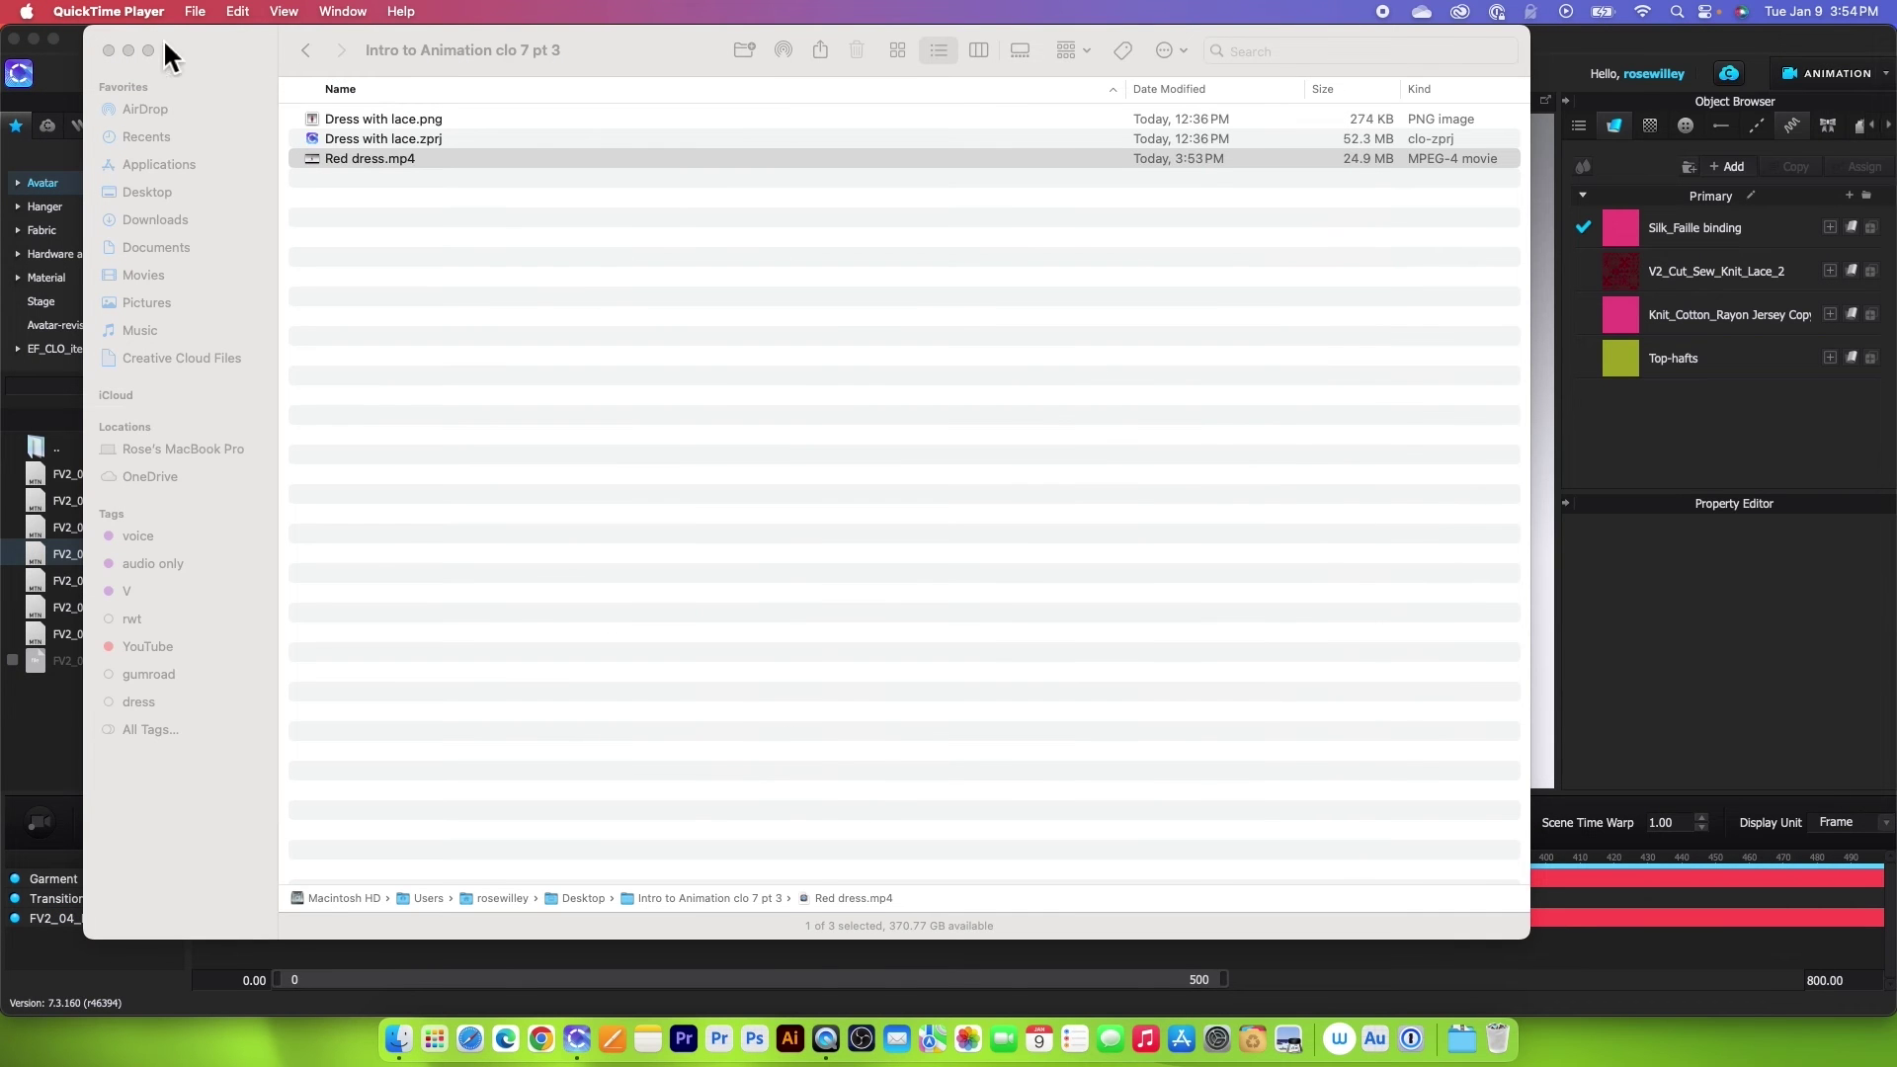
Return to CLO 3D and scrub the animation timeline back to the first frame
left_click(130, 51)
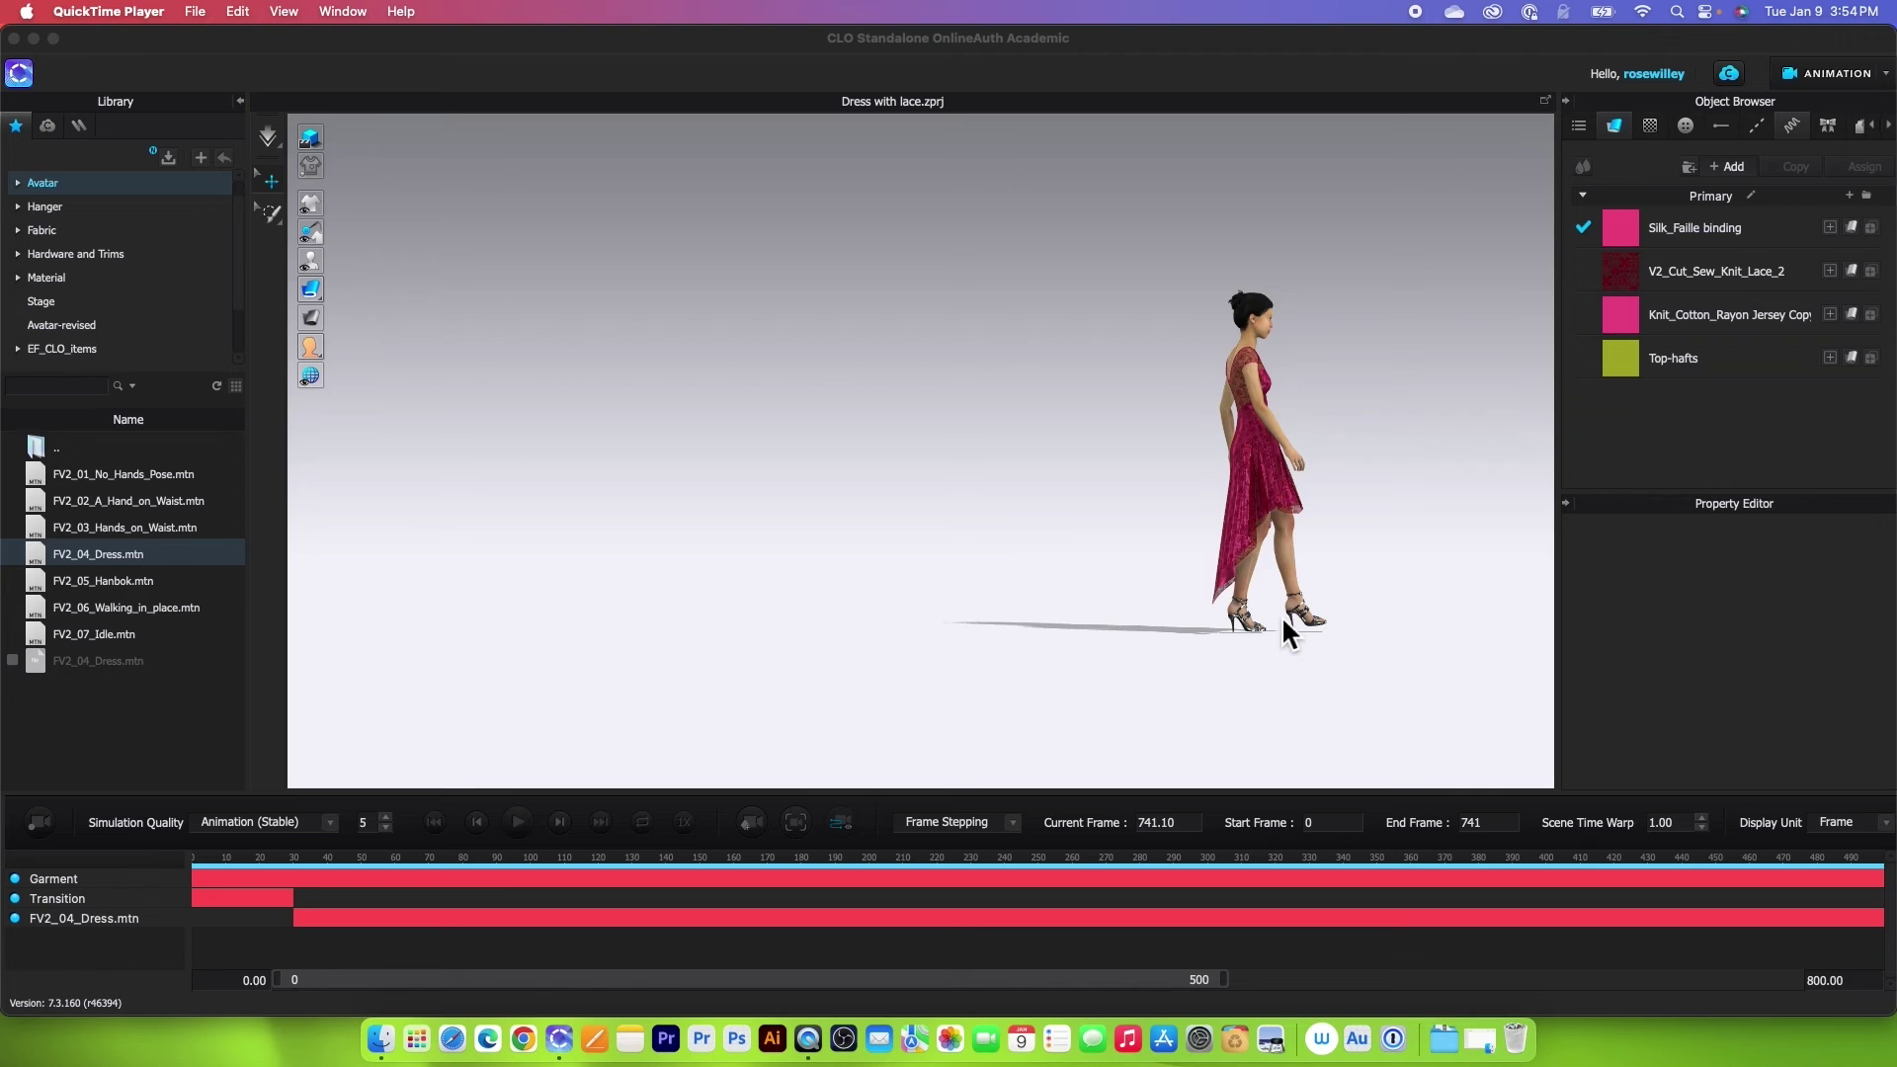
left_click_drag(1171, 985, 1829, 976)
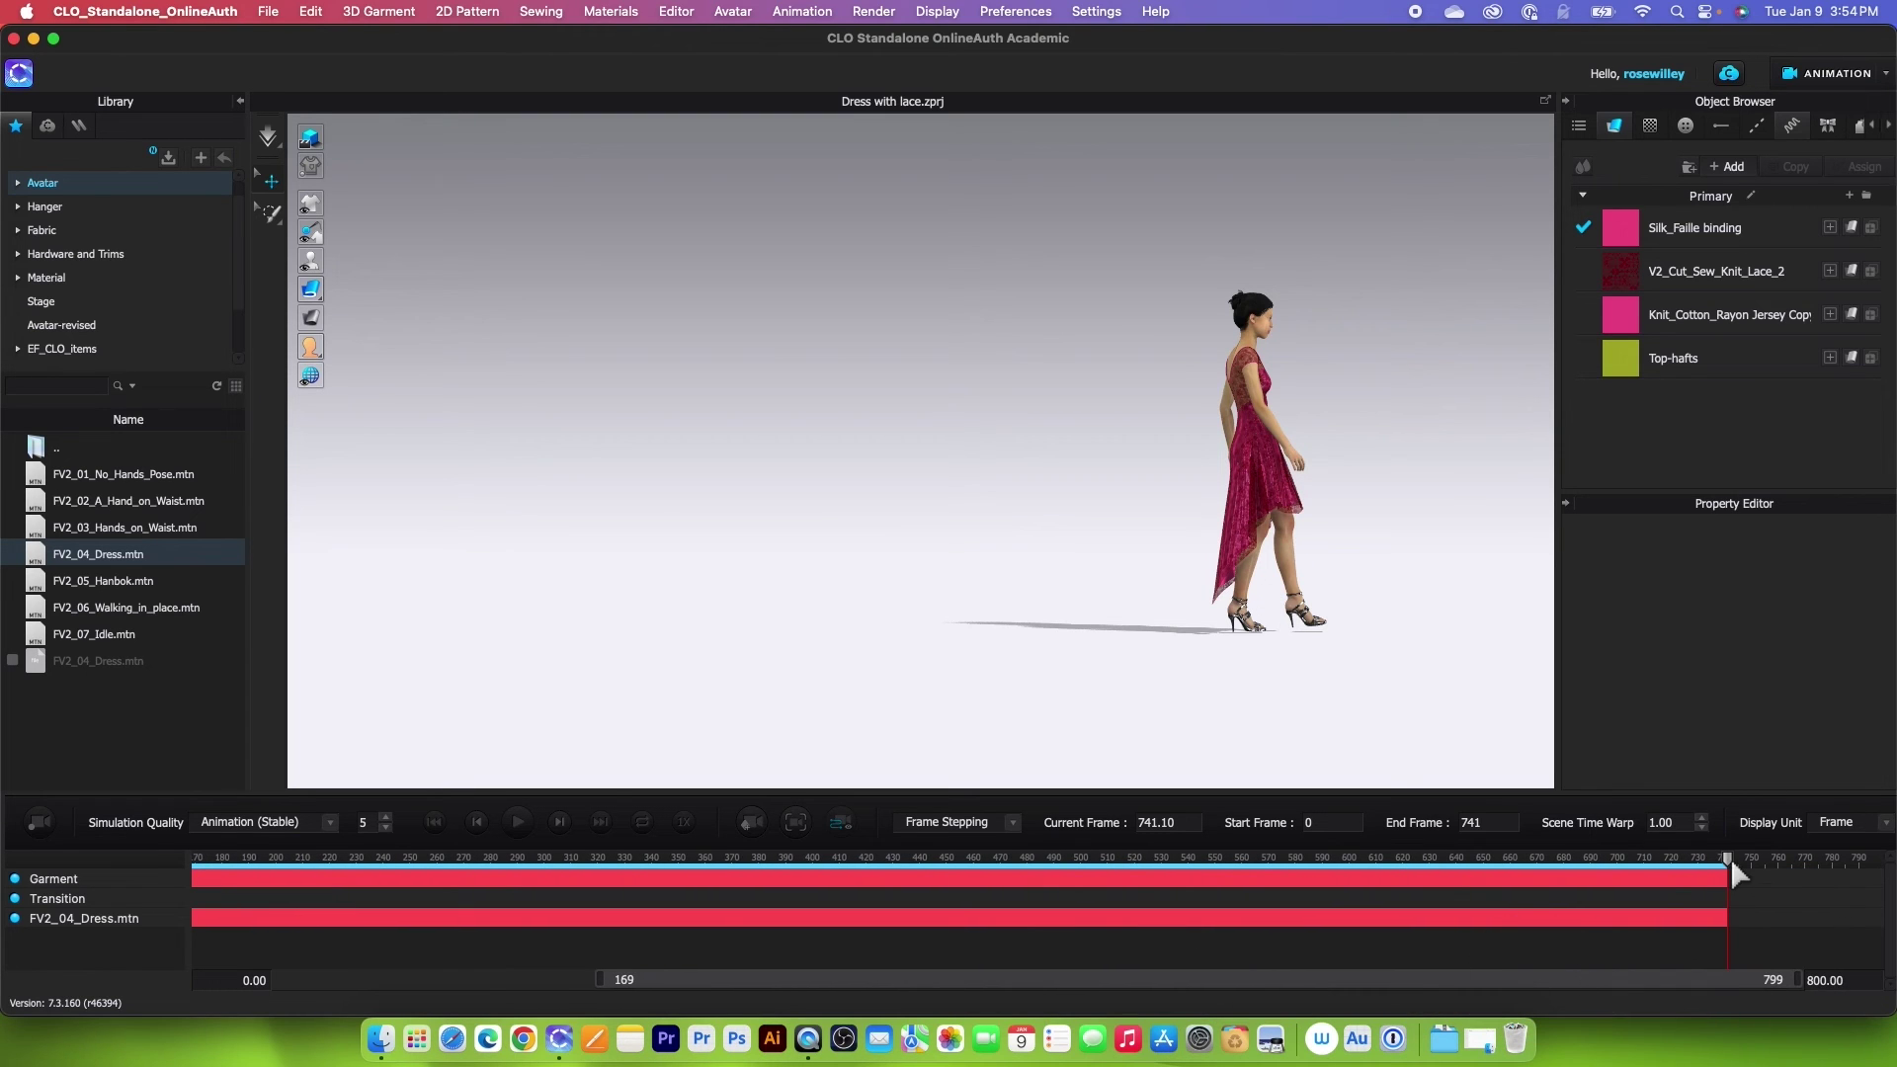
left_click_drag(1733, 869, 369, 889)
left_click_drag(695, 976, 324, 974)
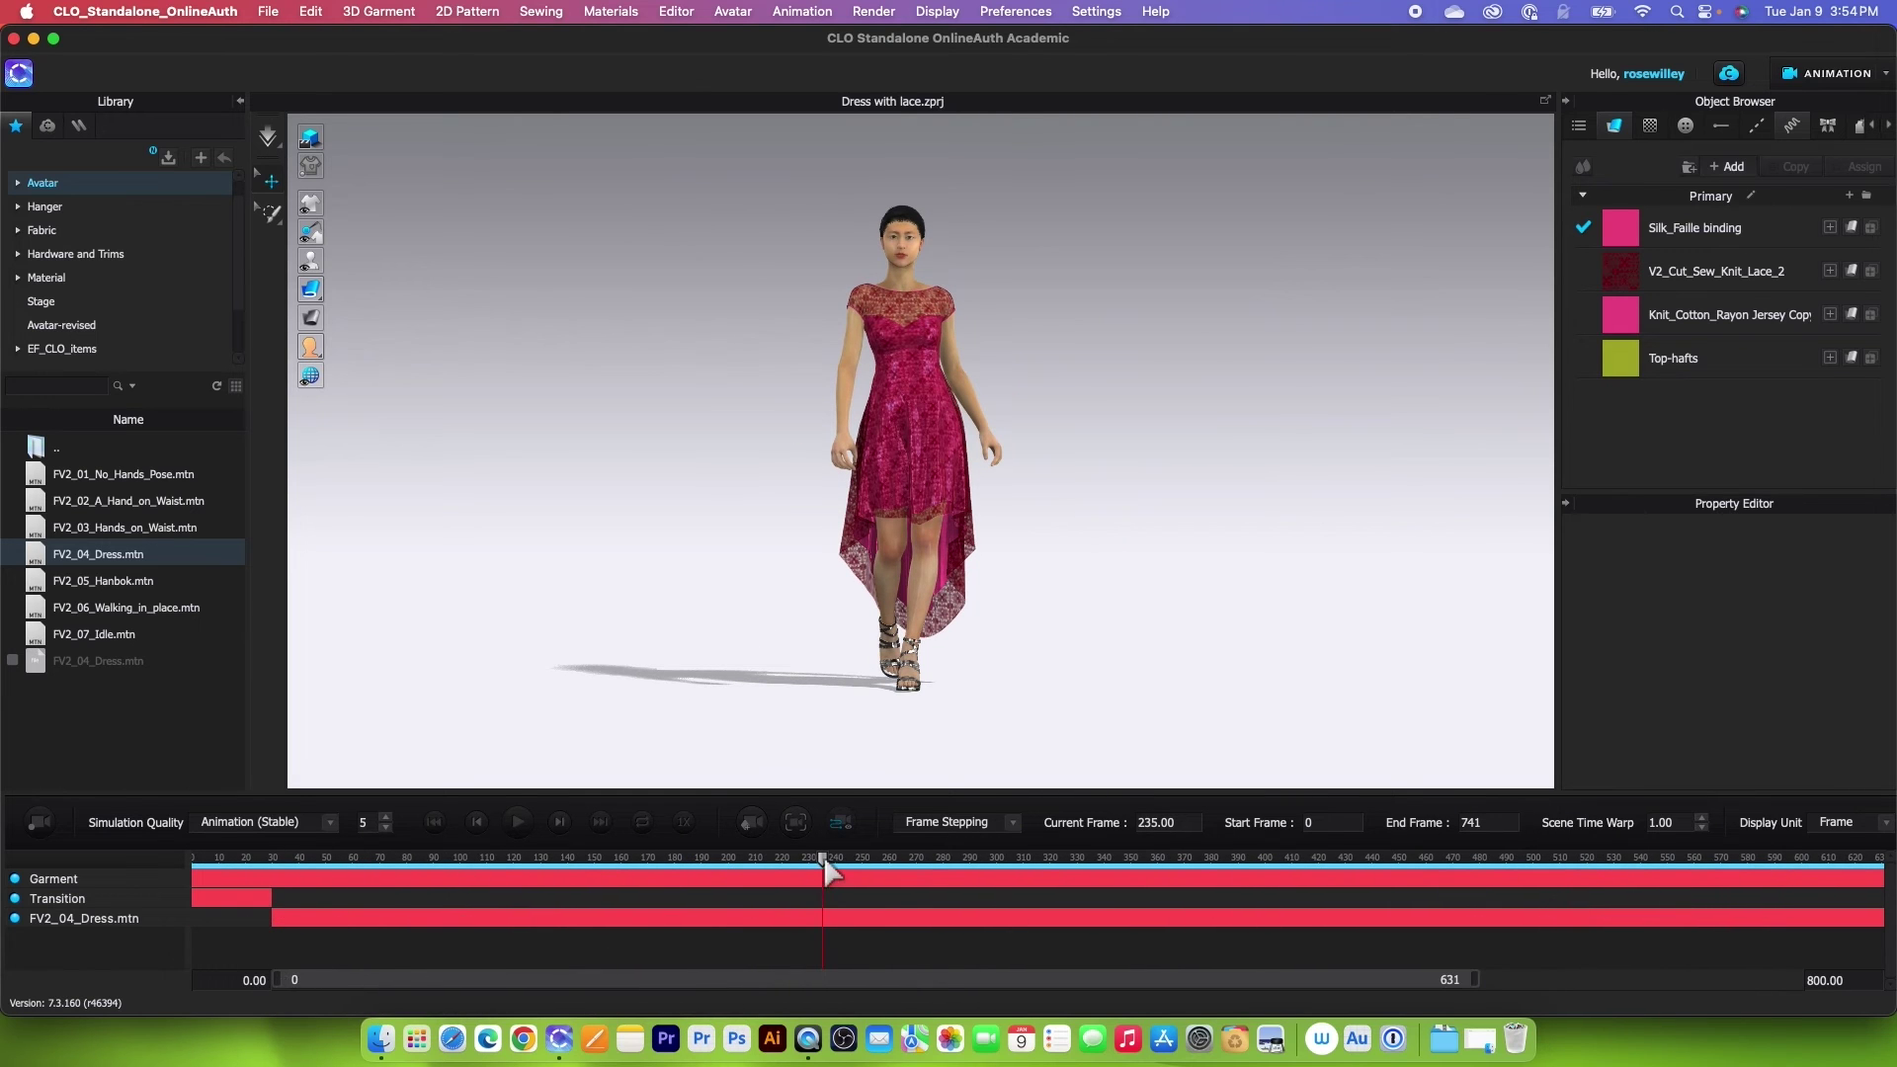
left_click_drag(830, 870, 77, 845)
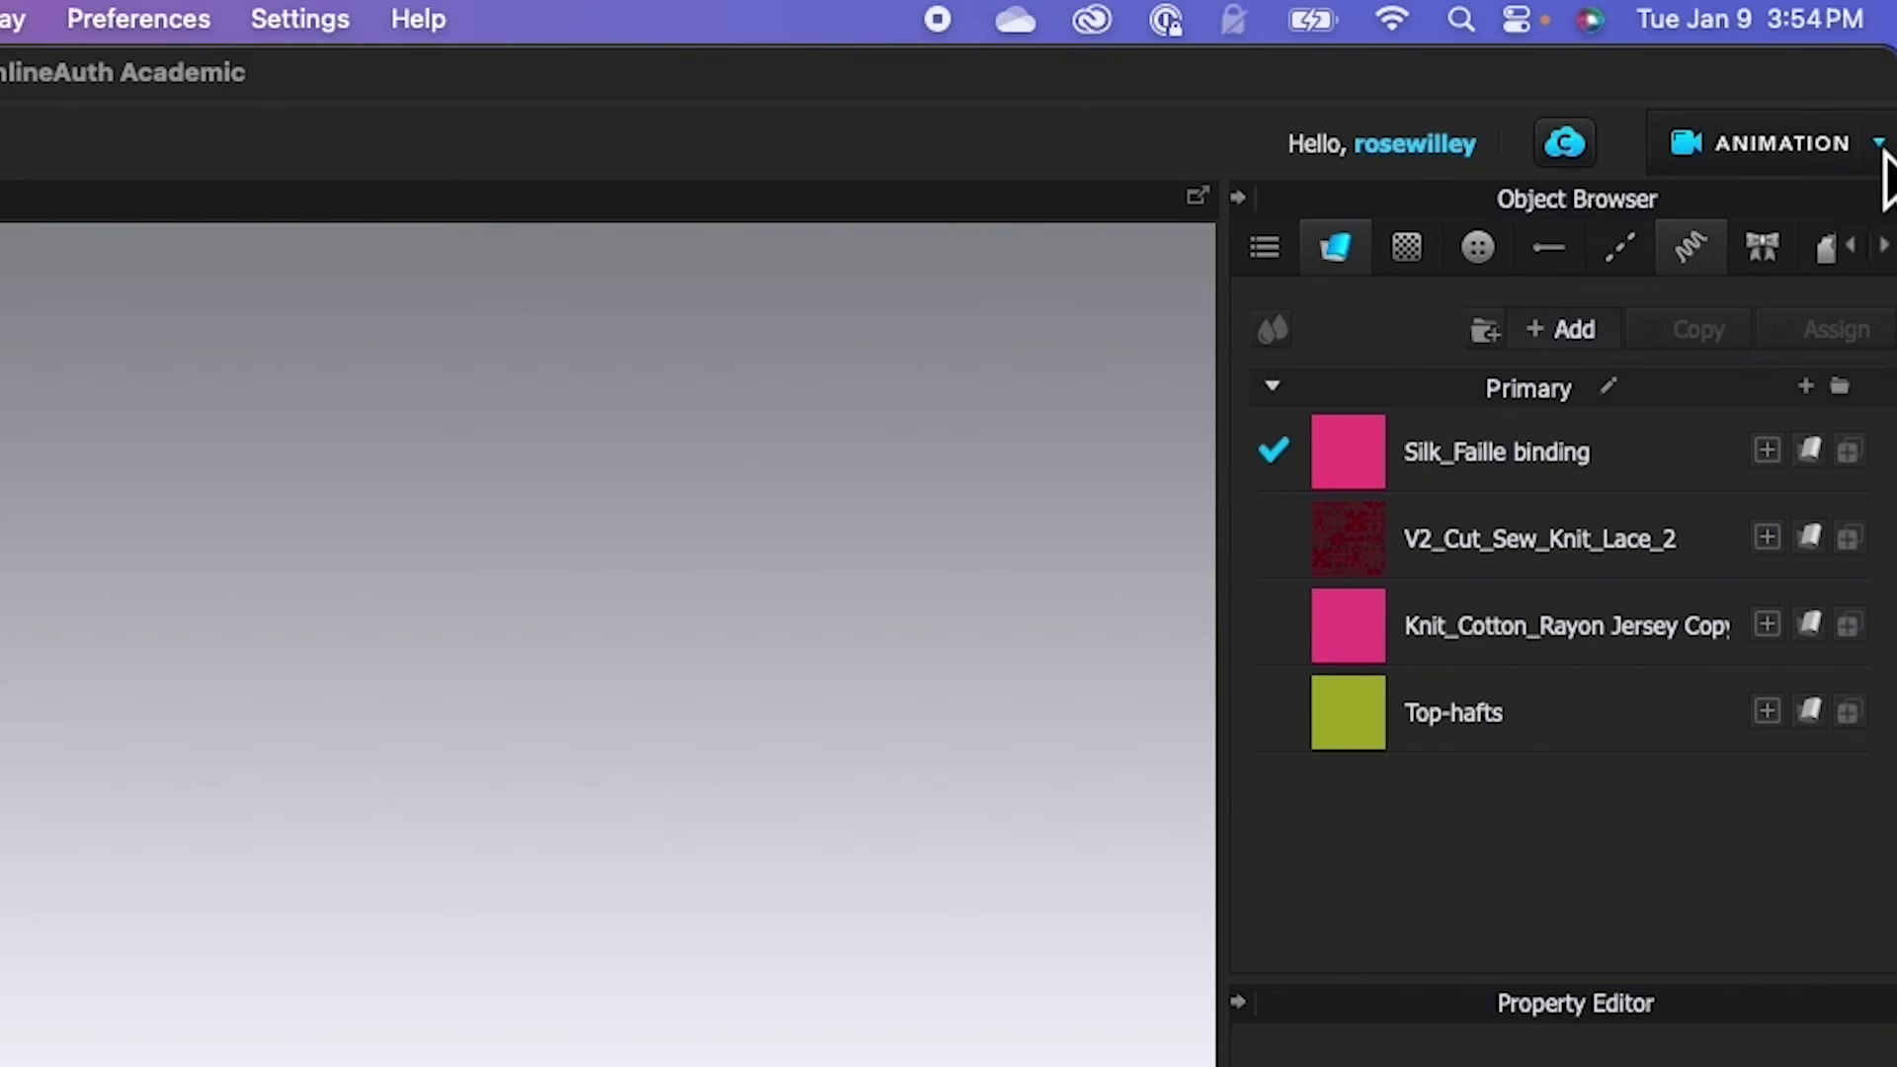
Switch from Animation to Simulation mode, zoom in, and bring up the avatar's context menu
left_click(1878, 143)
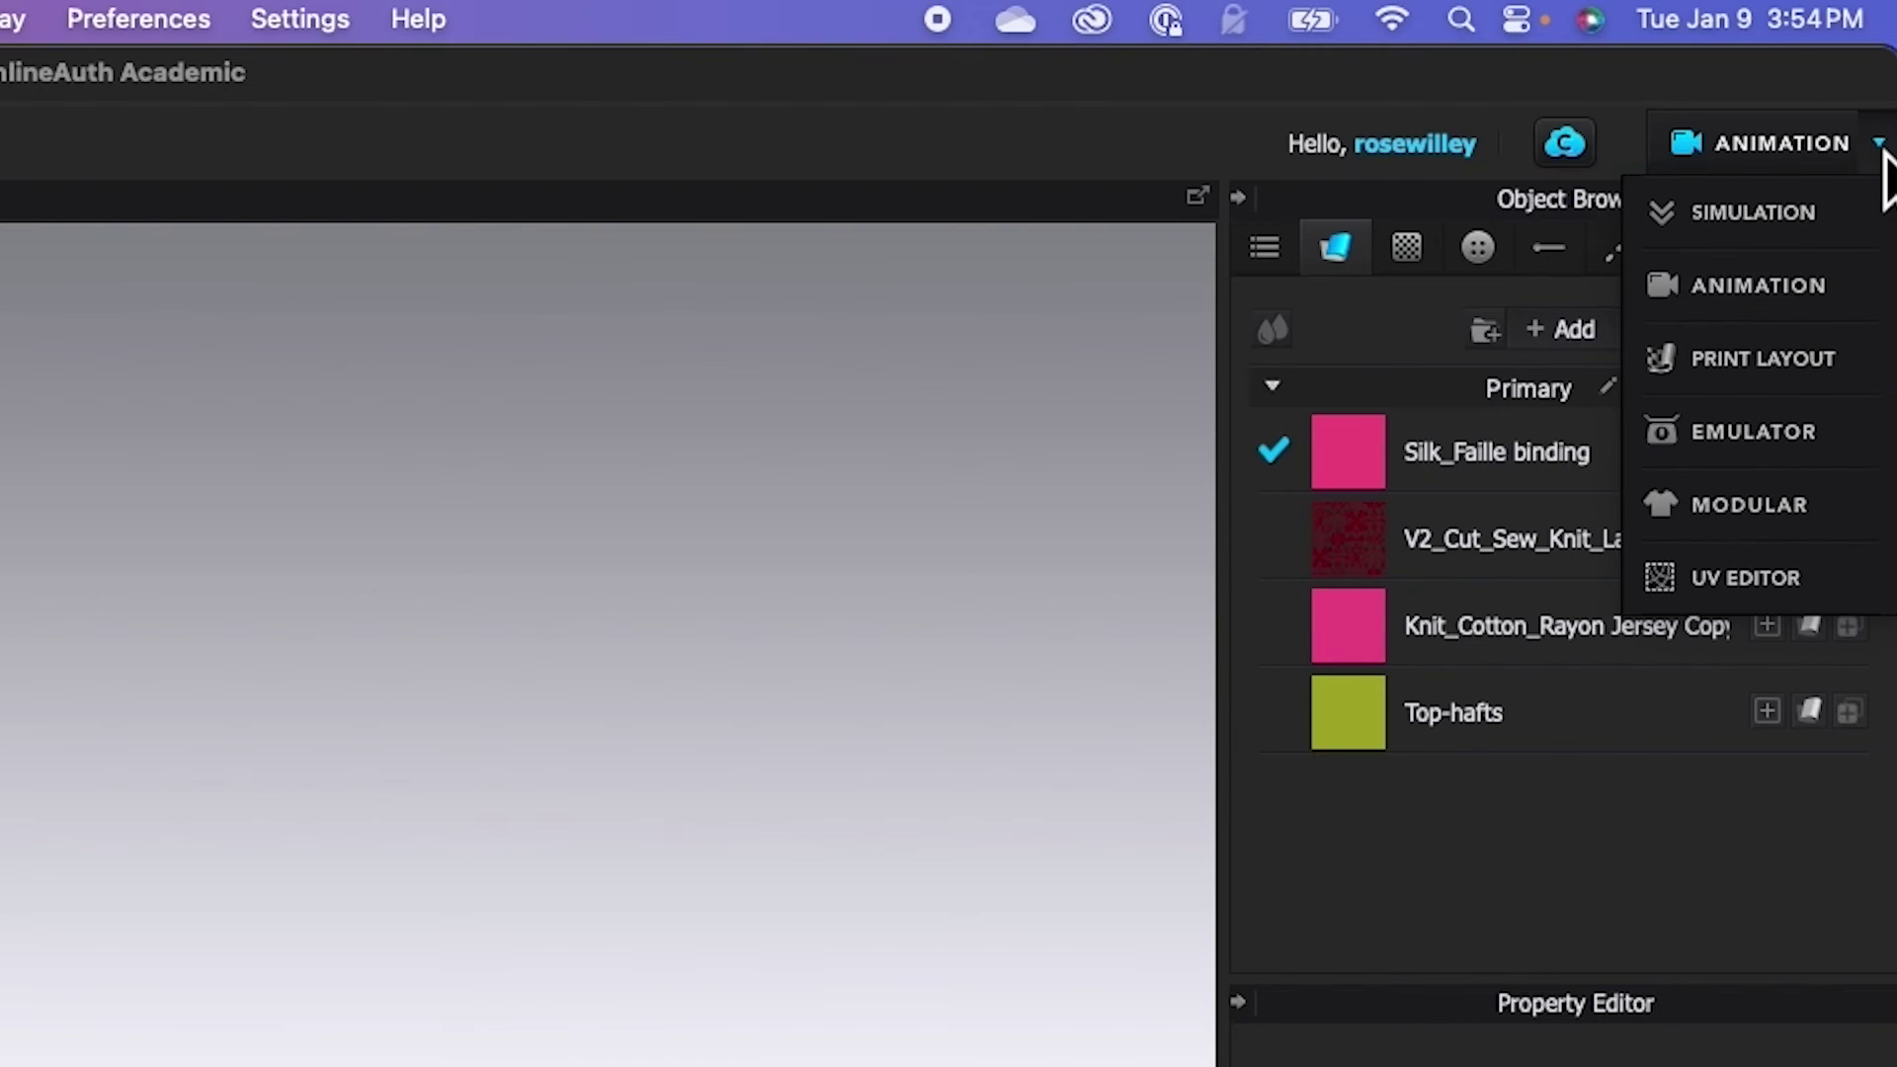
left_click(1754, 215)
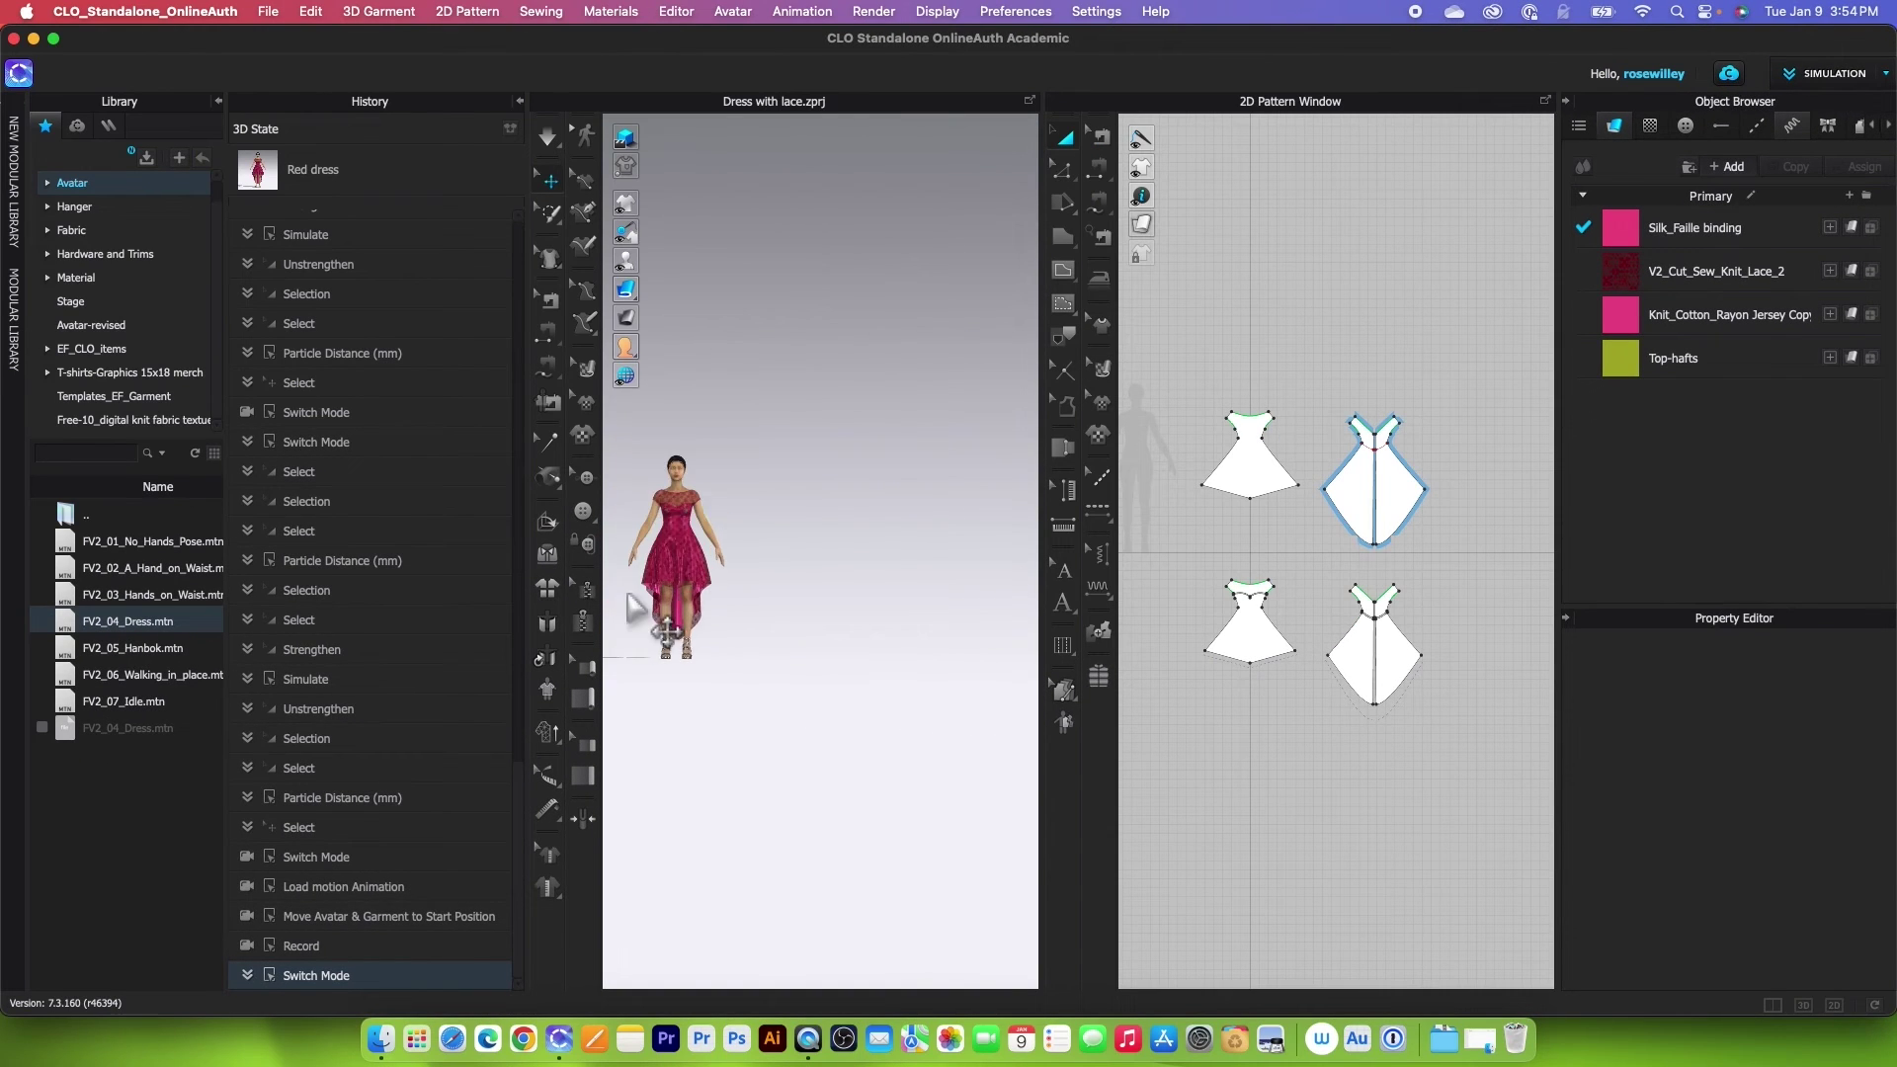
mouse_move(626, 377)
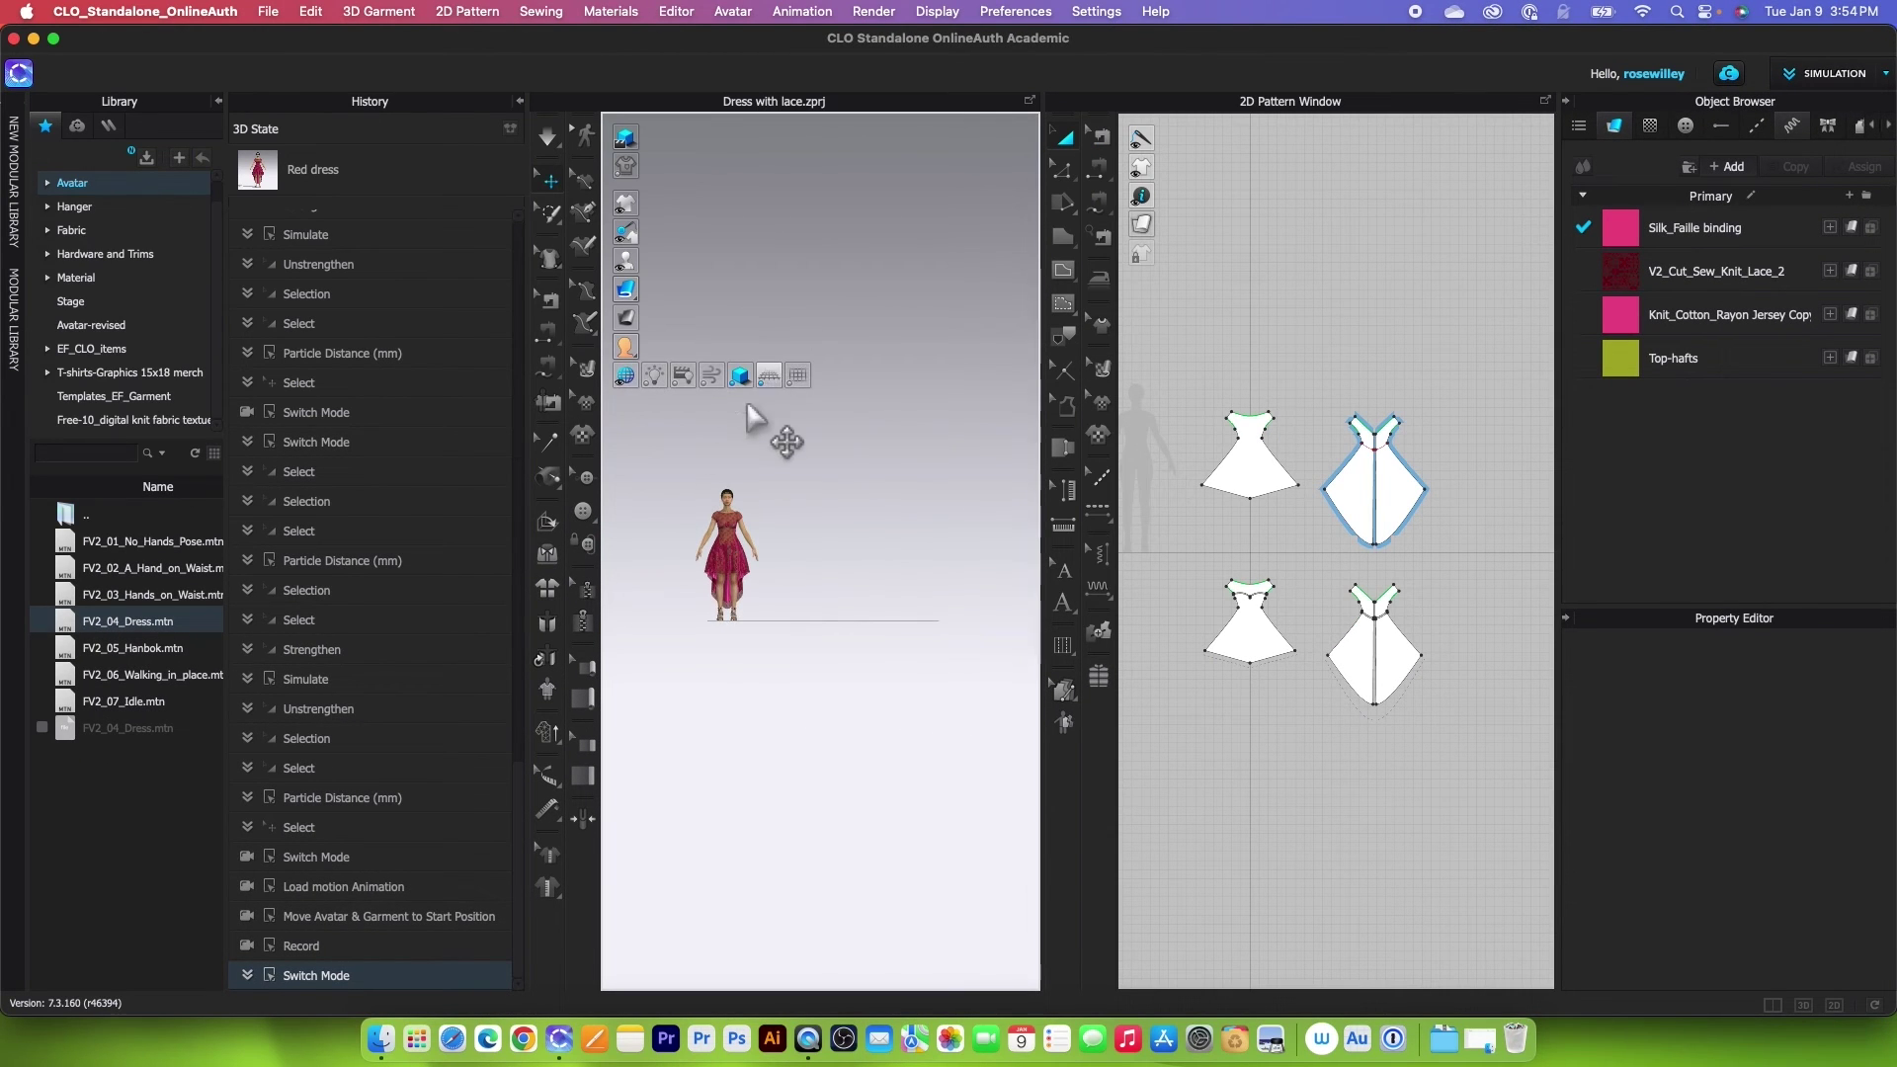
scroll(755, 493, "up", 3)
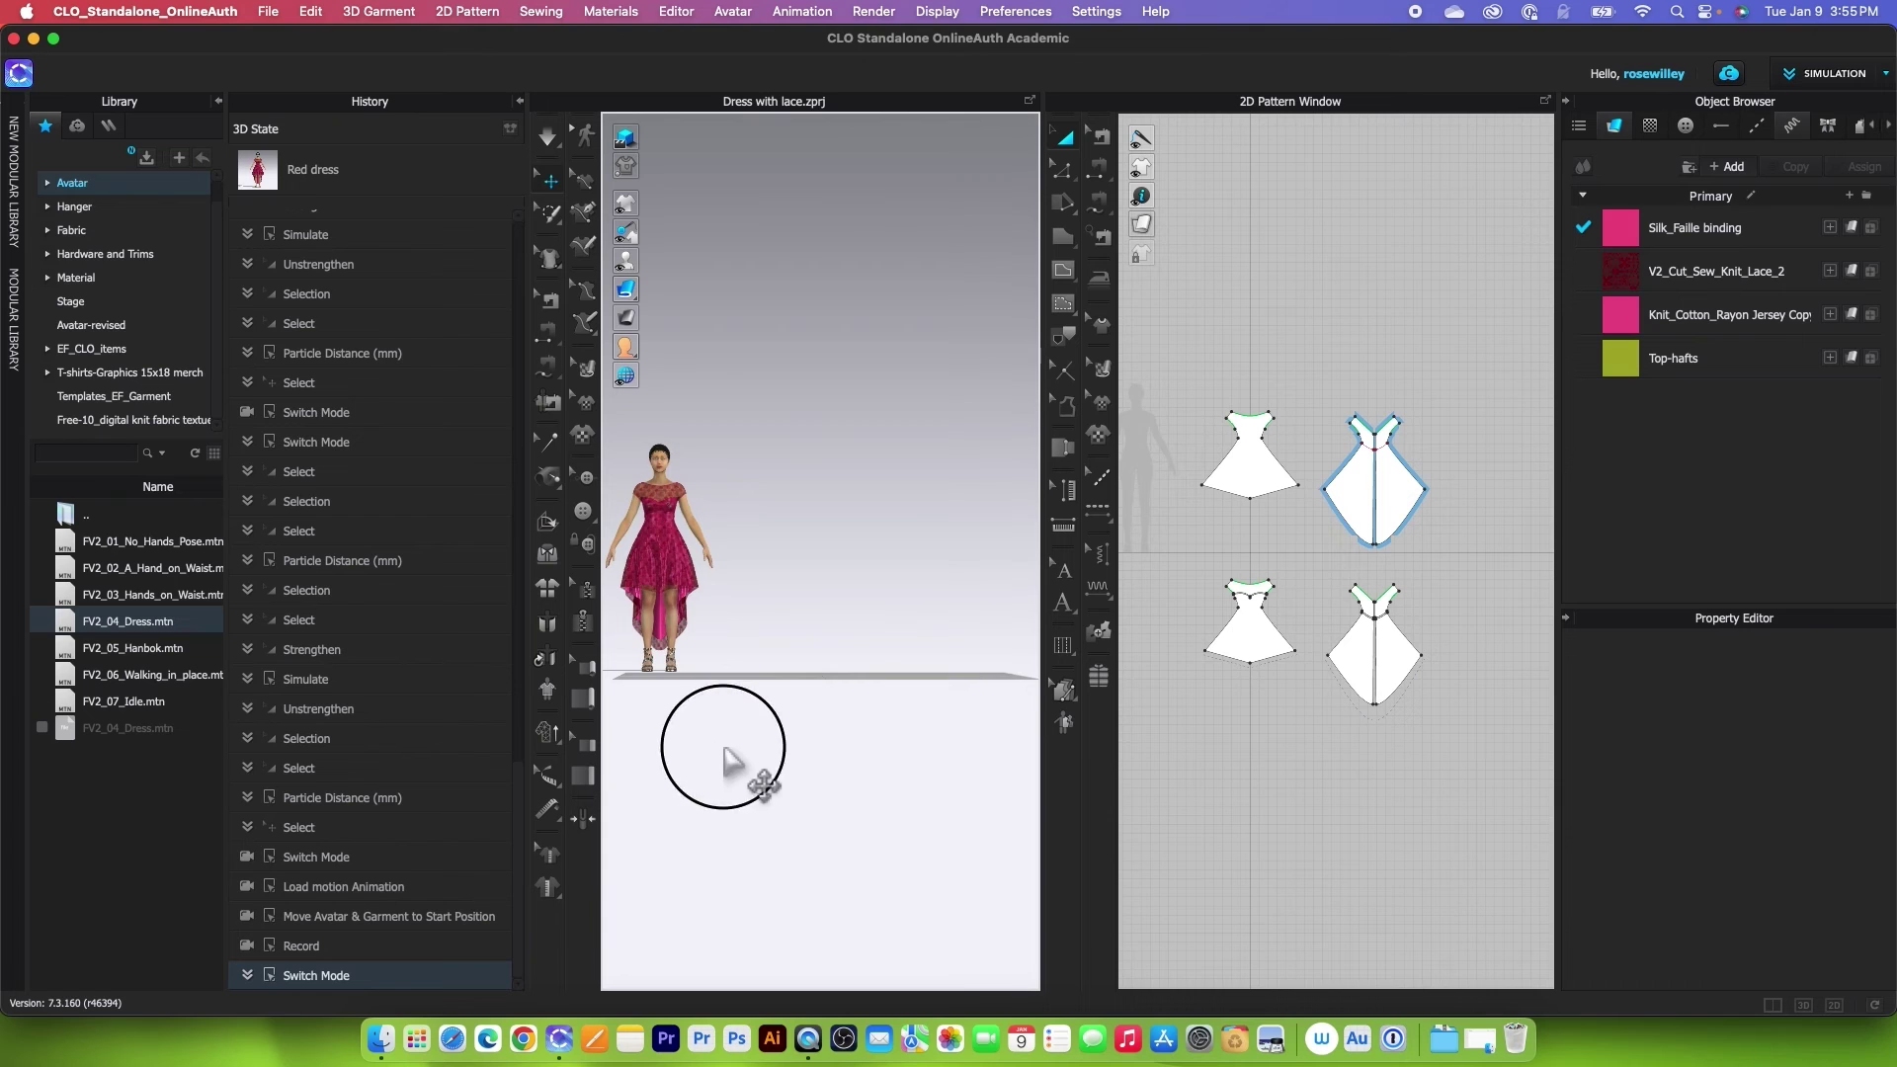
scroll(797, 756, "up", 3)
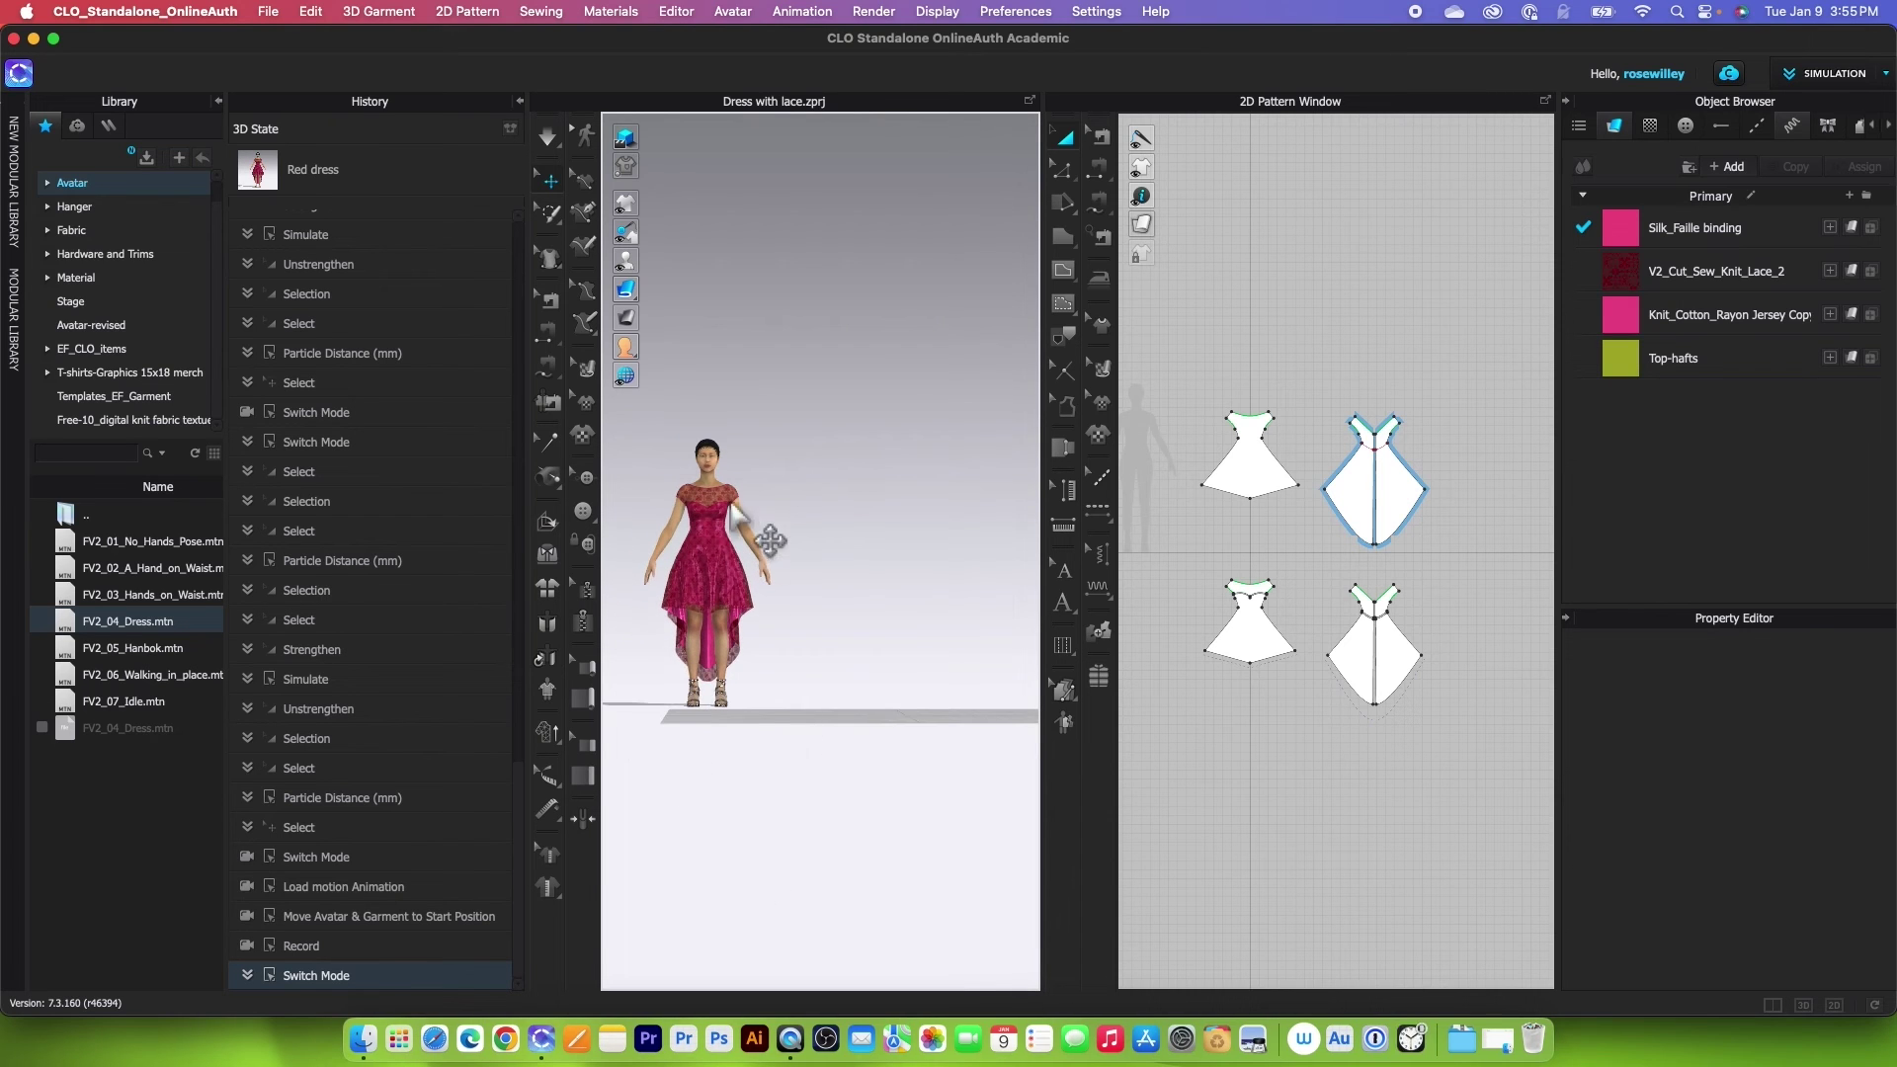
scroll(740, 700, "up", 1)
left_click(699, 665)
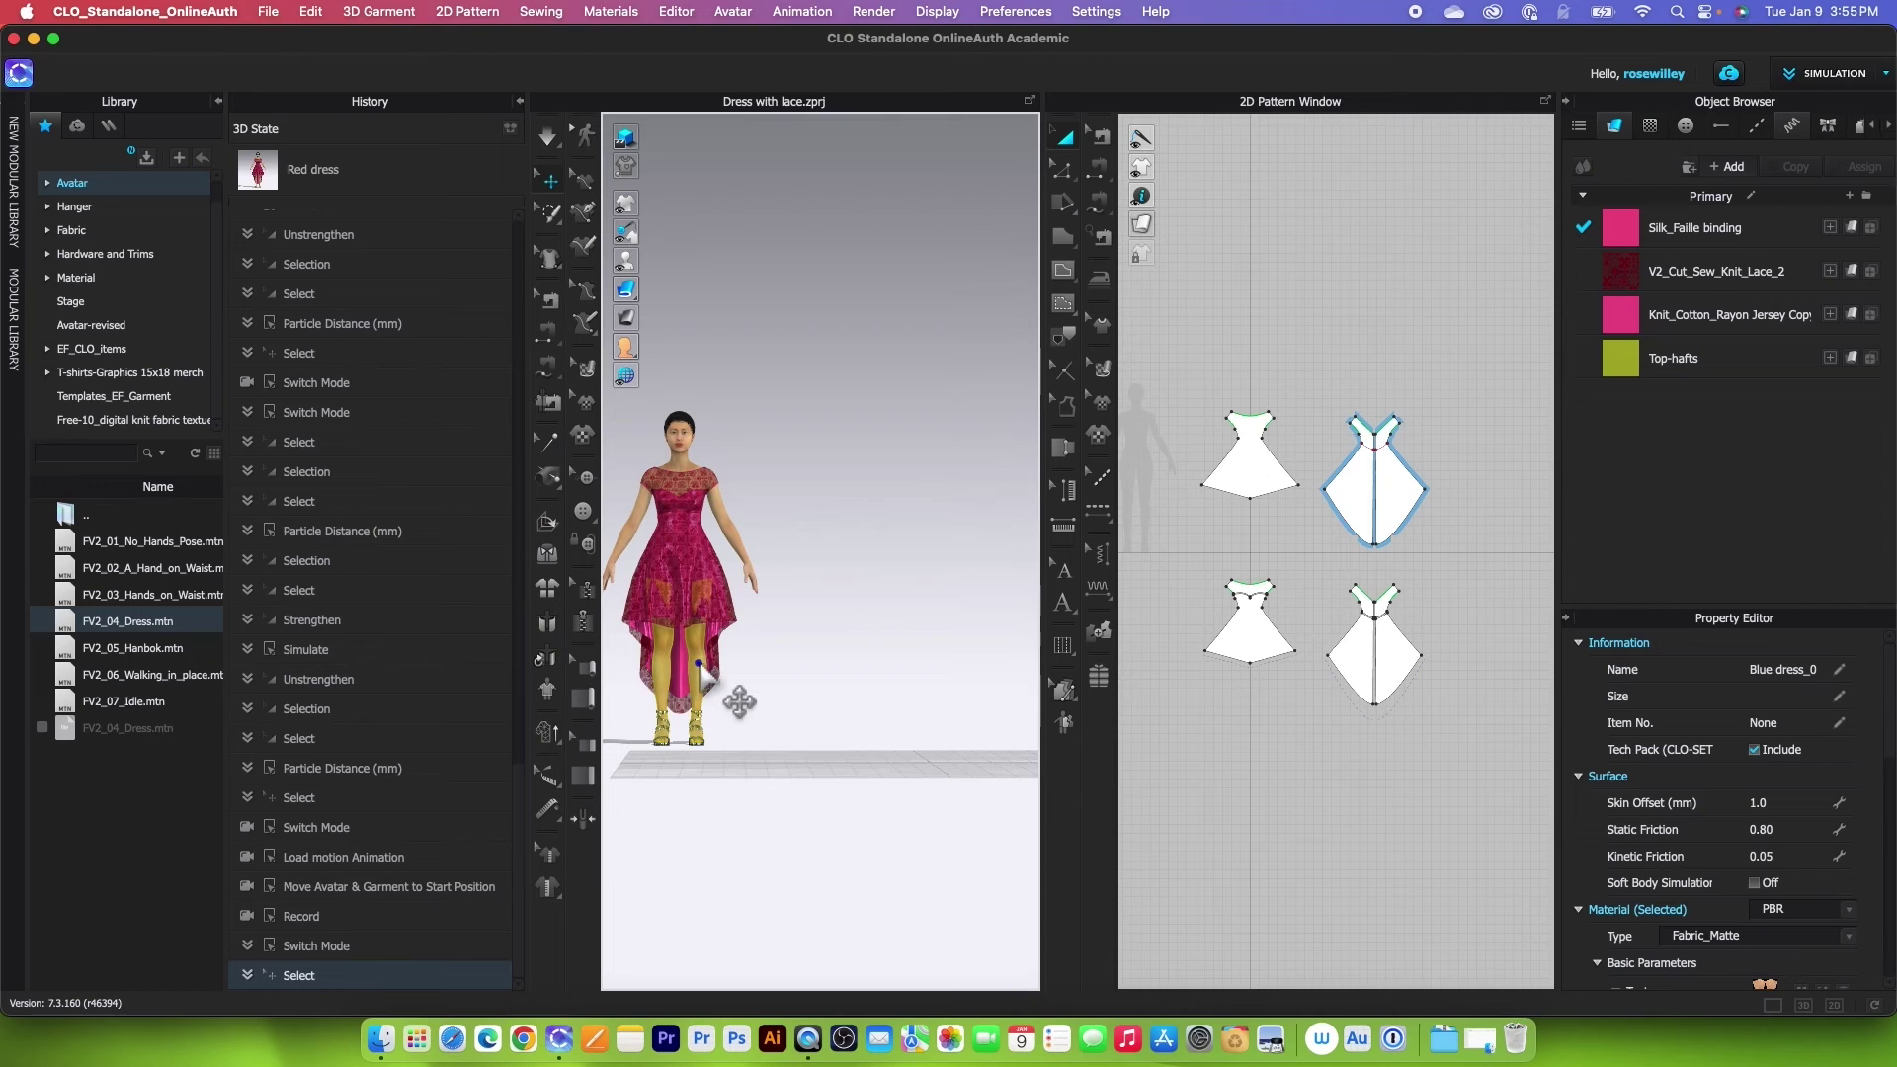
right_click(699, 664)
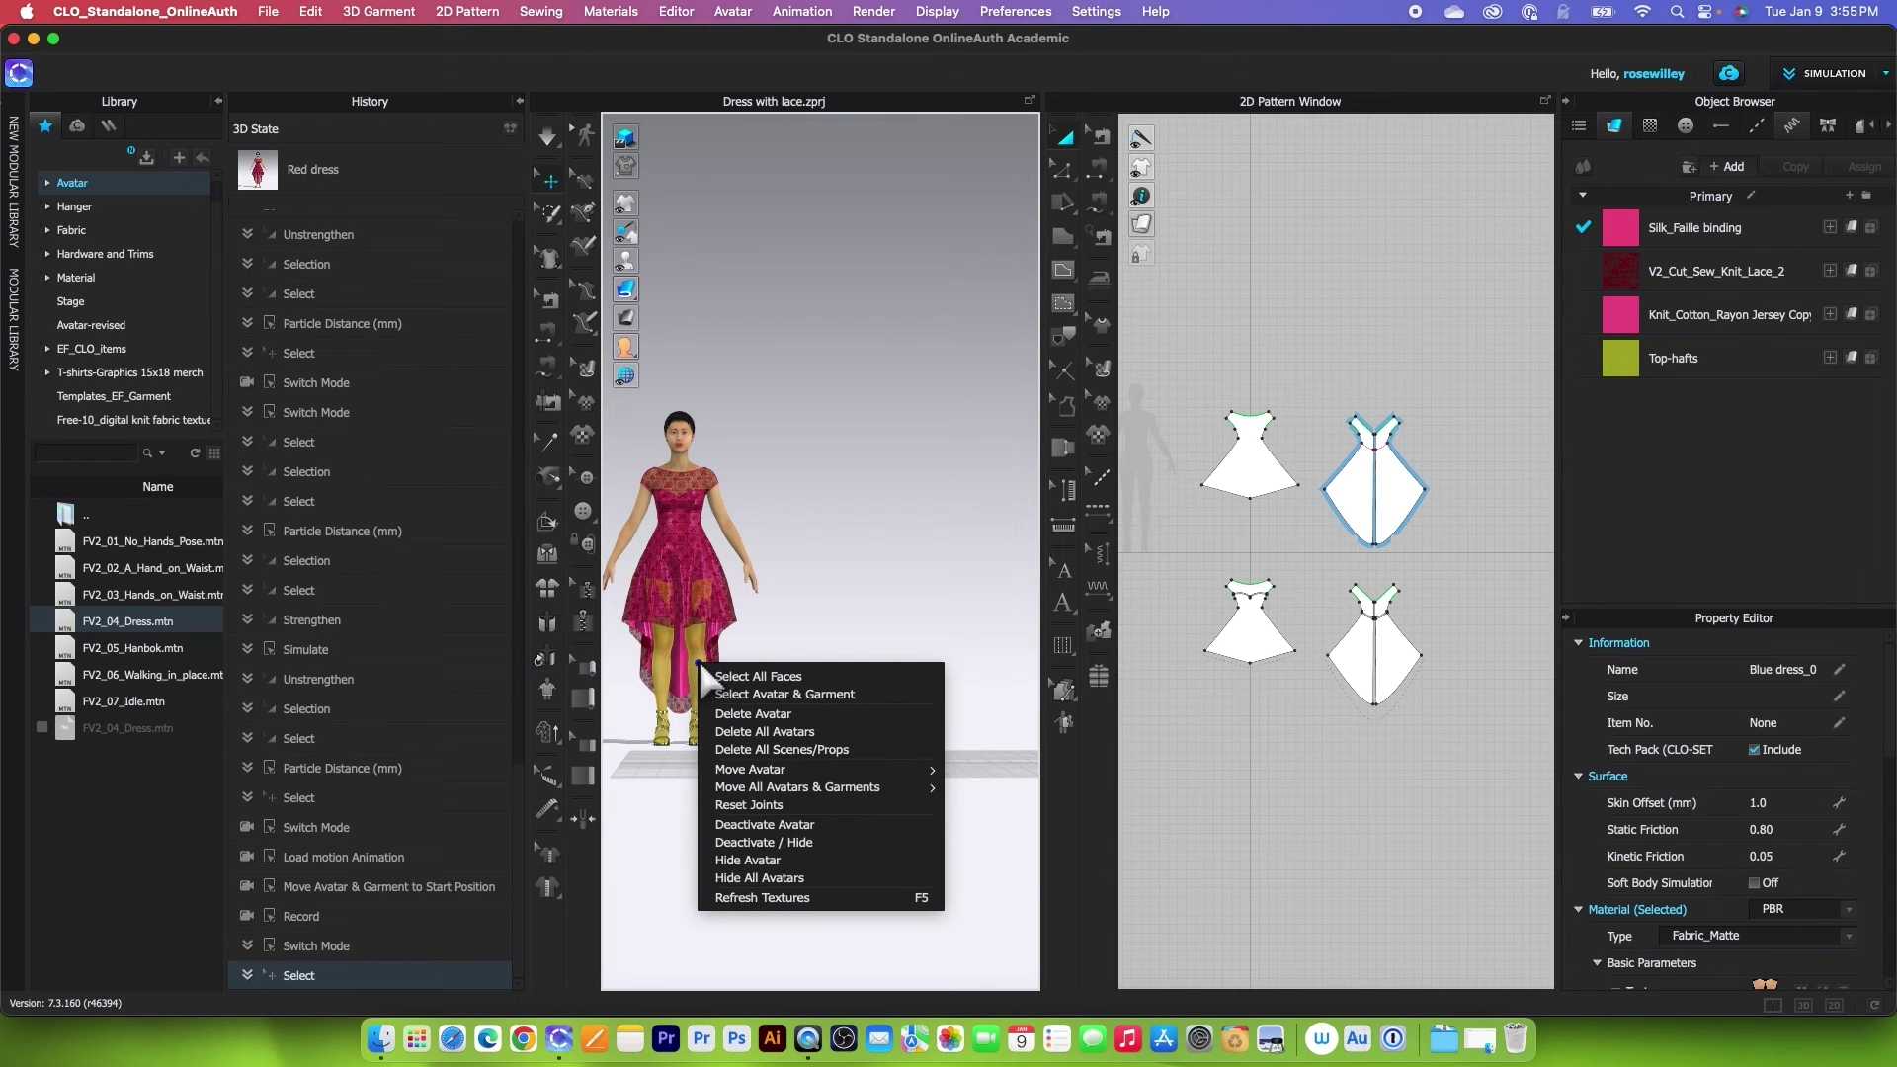
Move all avatars and garments to the scene centre, discarding the current motion
mouse_move(865, 789)
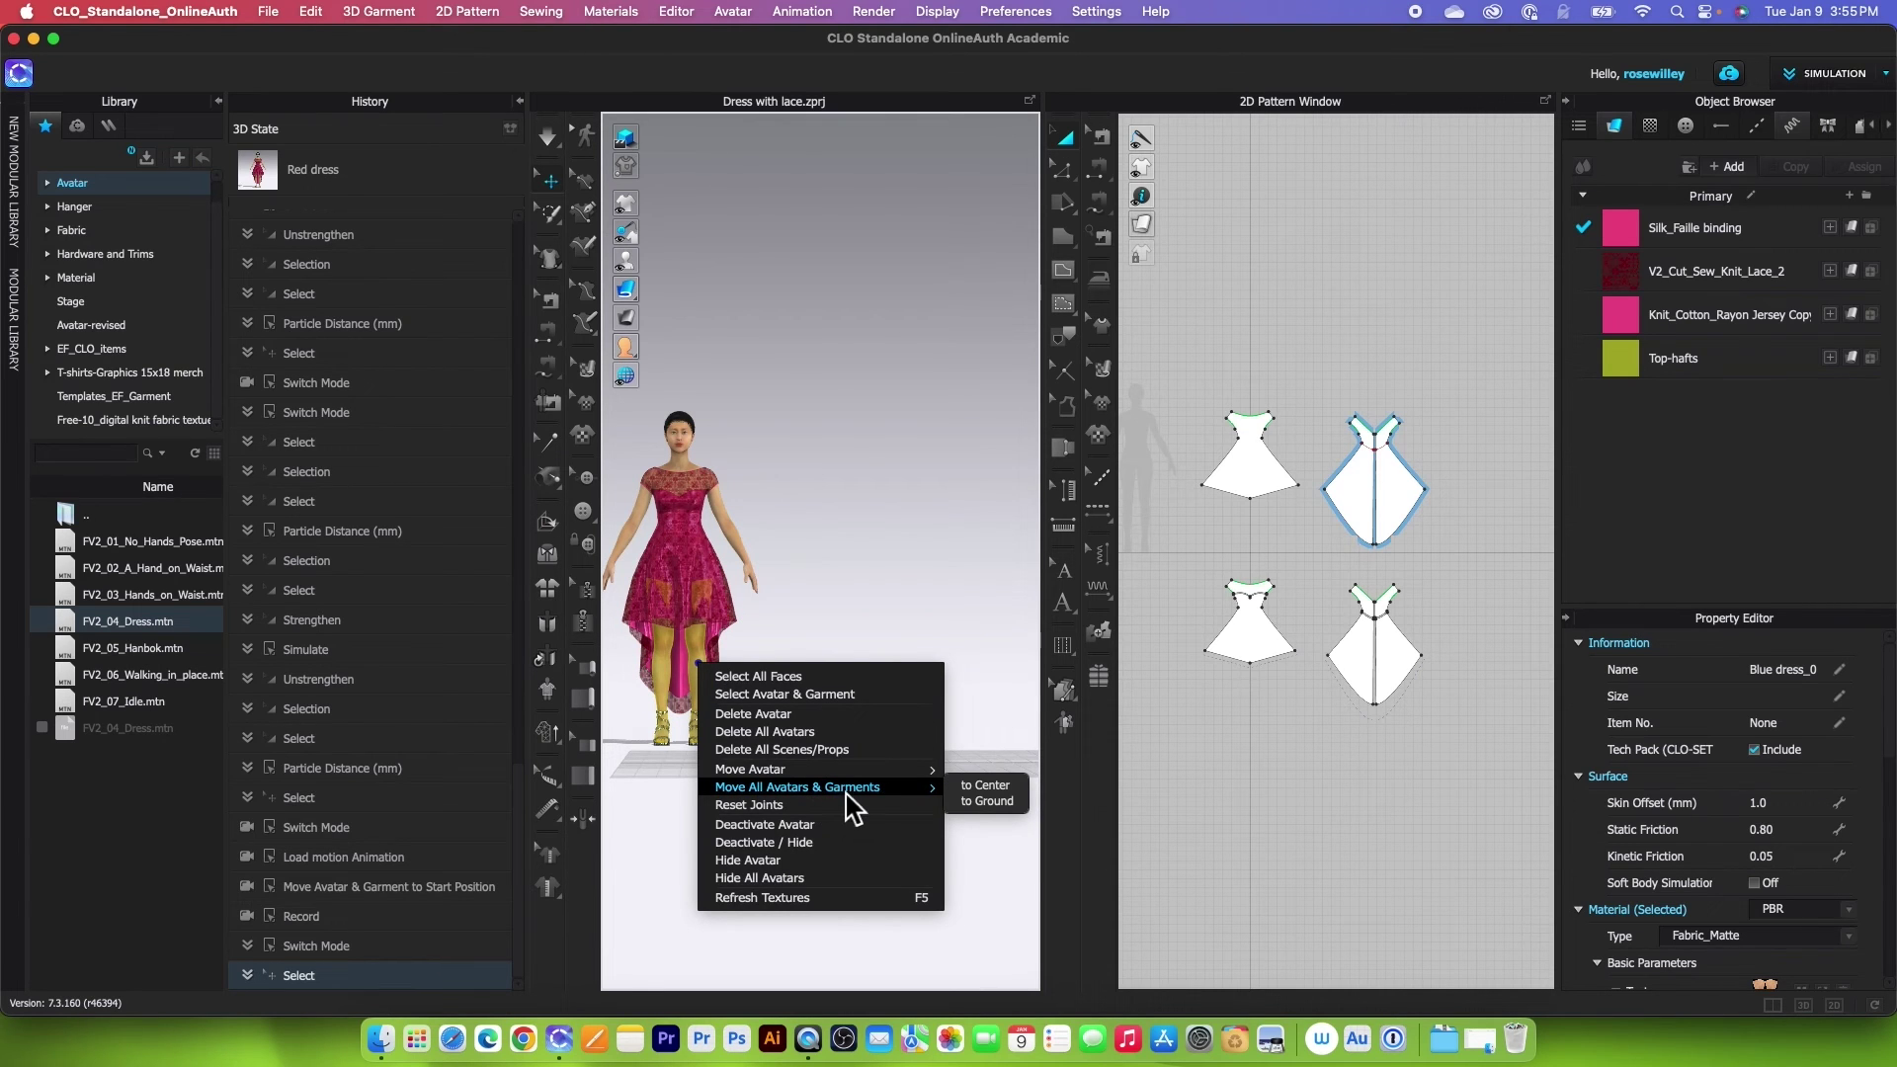
left_click(989, 788)
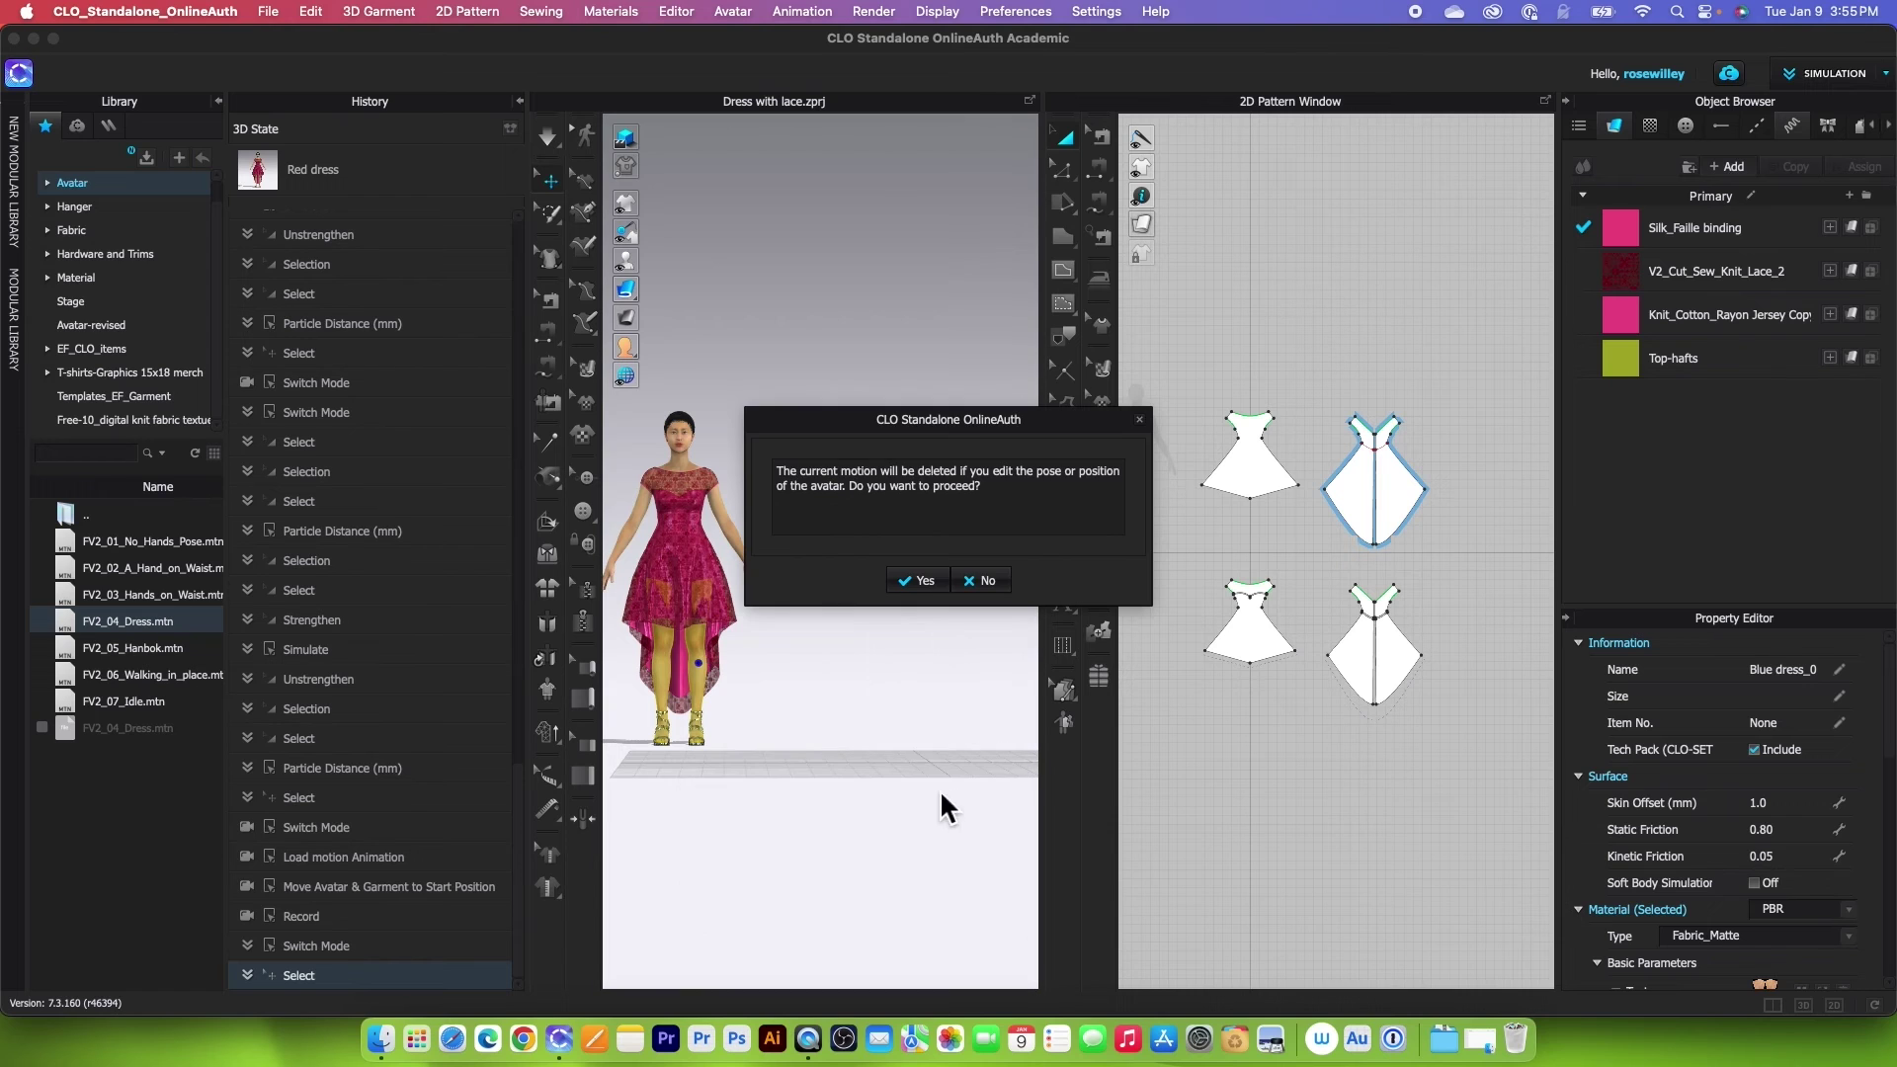
left_click(921, 581)
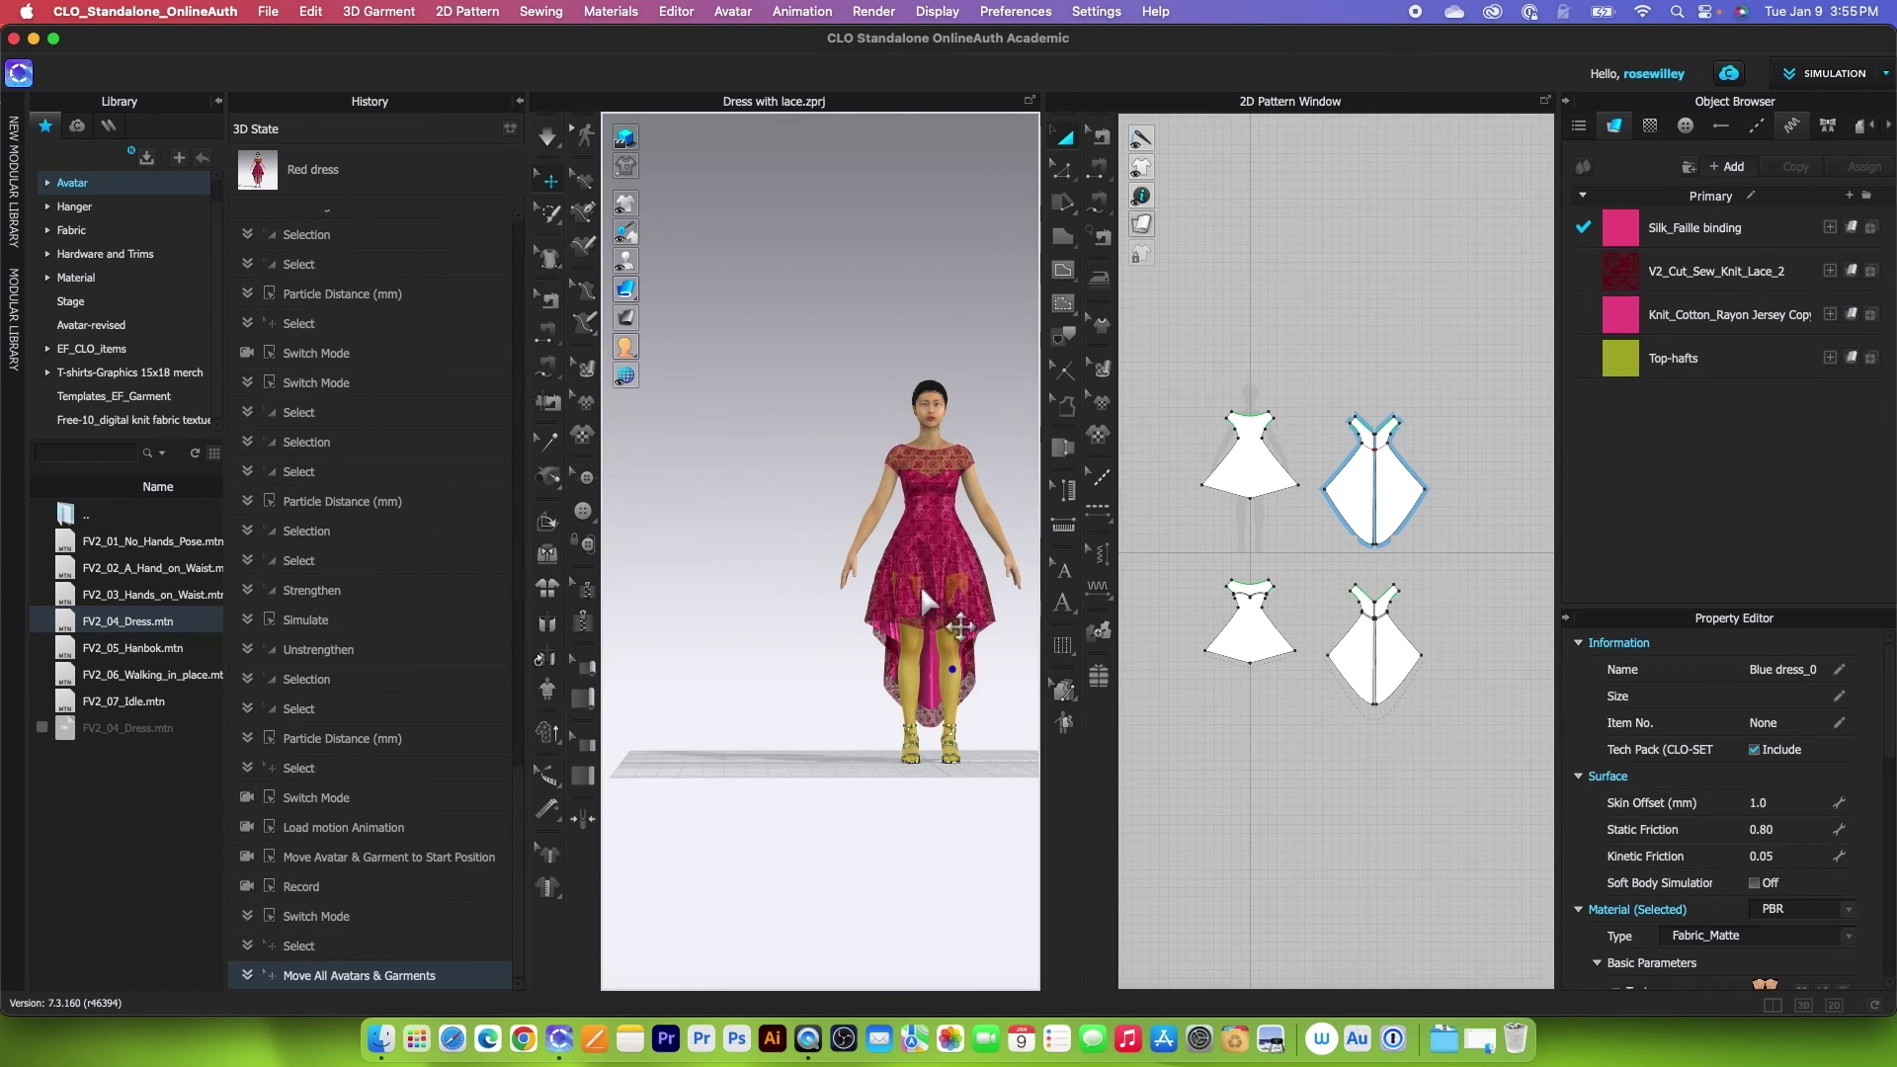
Switch to the front view and collapse the History panel
scroll(983, 647, "up", 2)
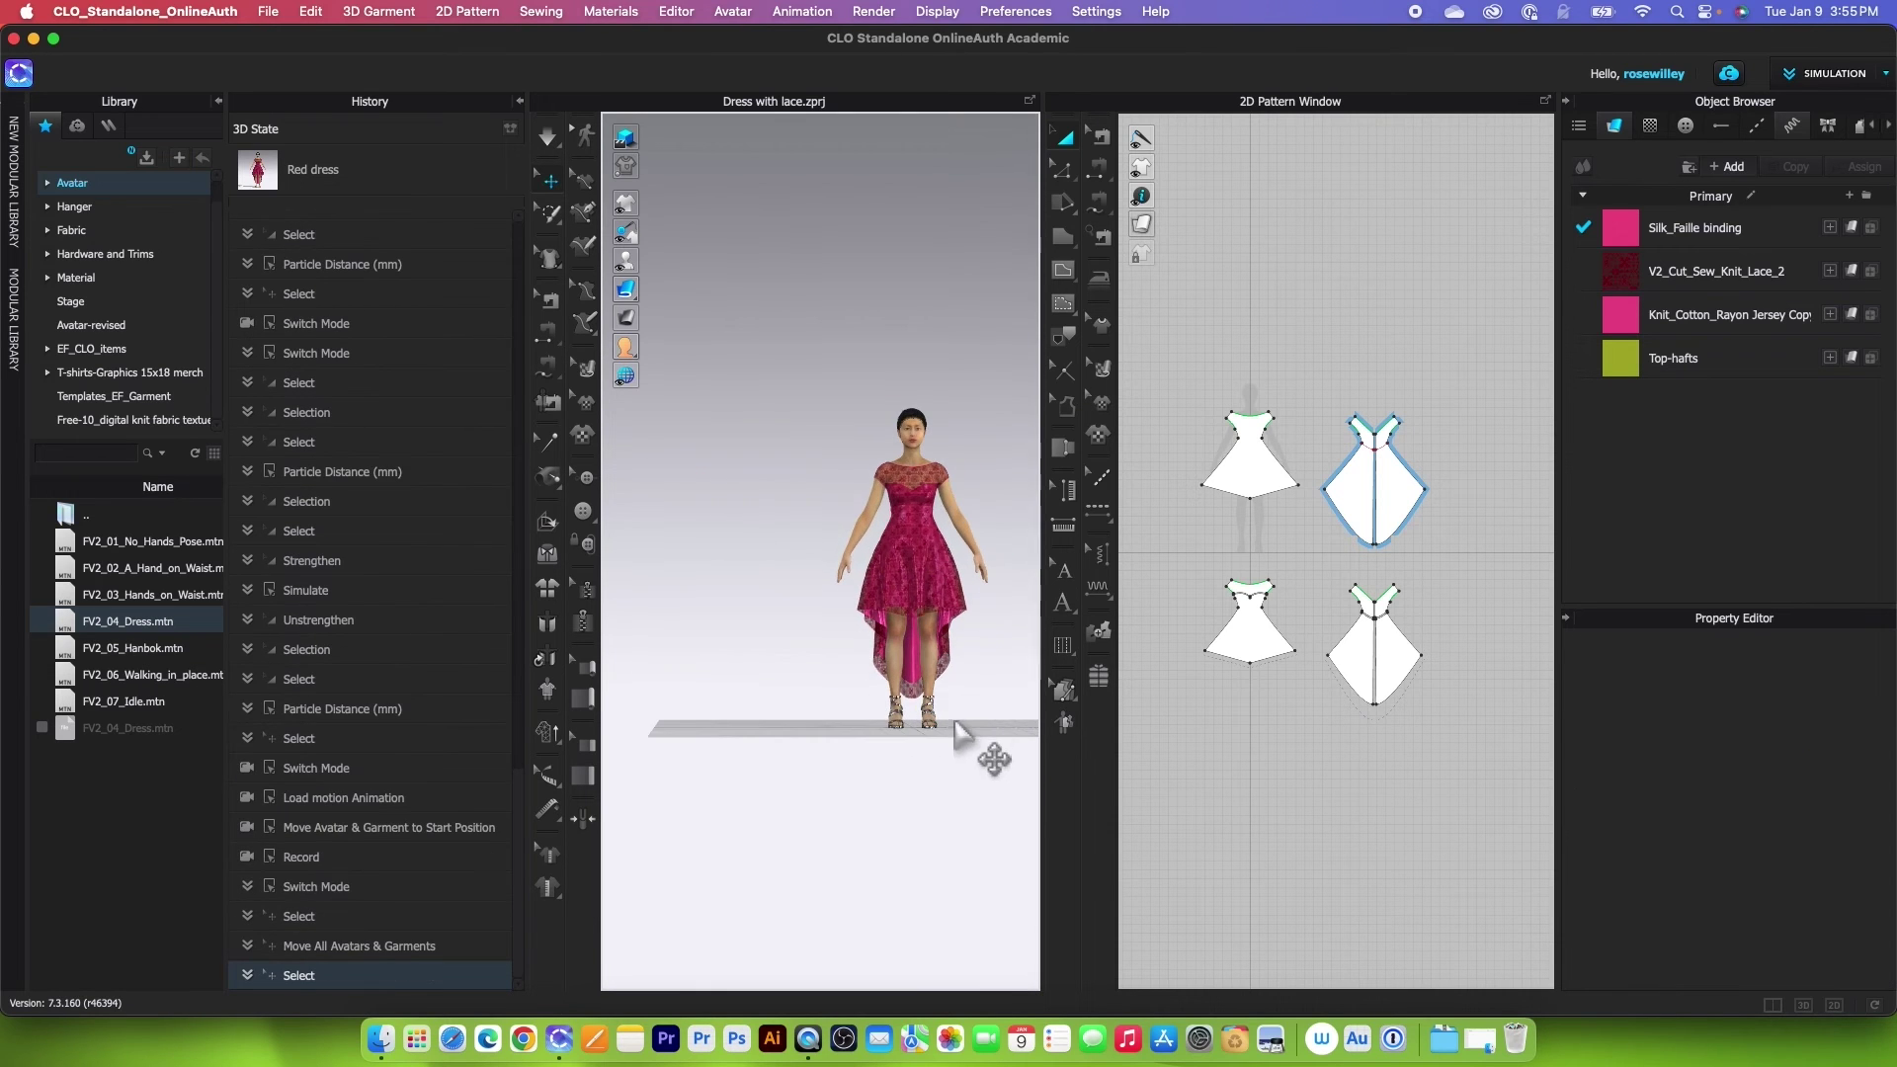
key("2")
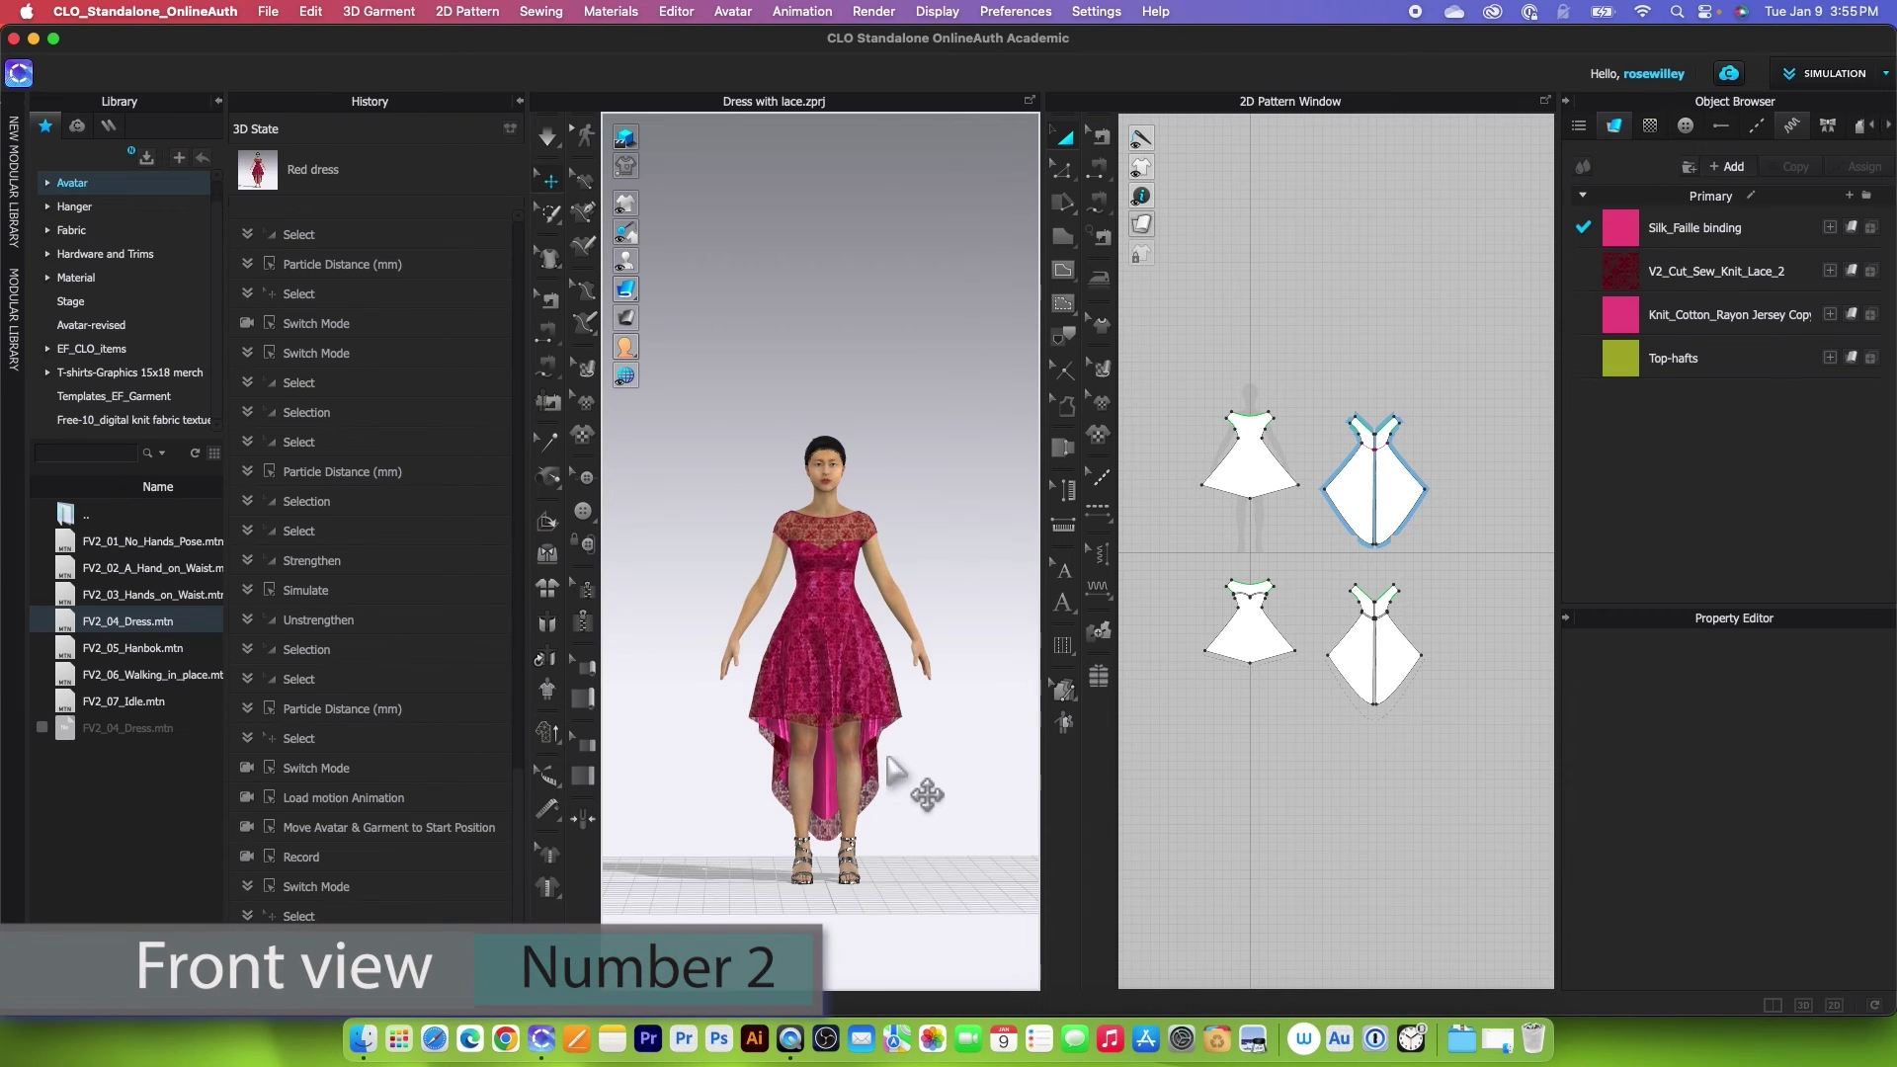
scroll(904, 761, "up", 3)
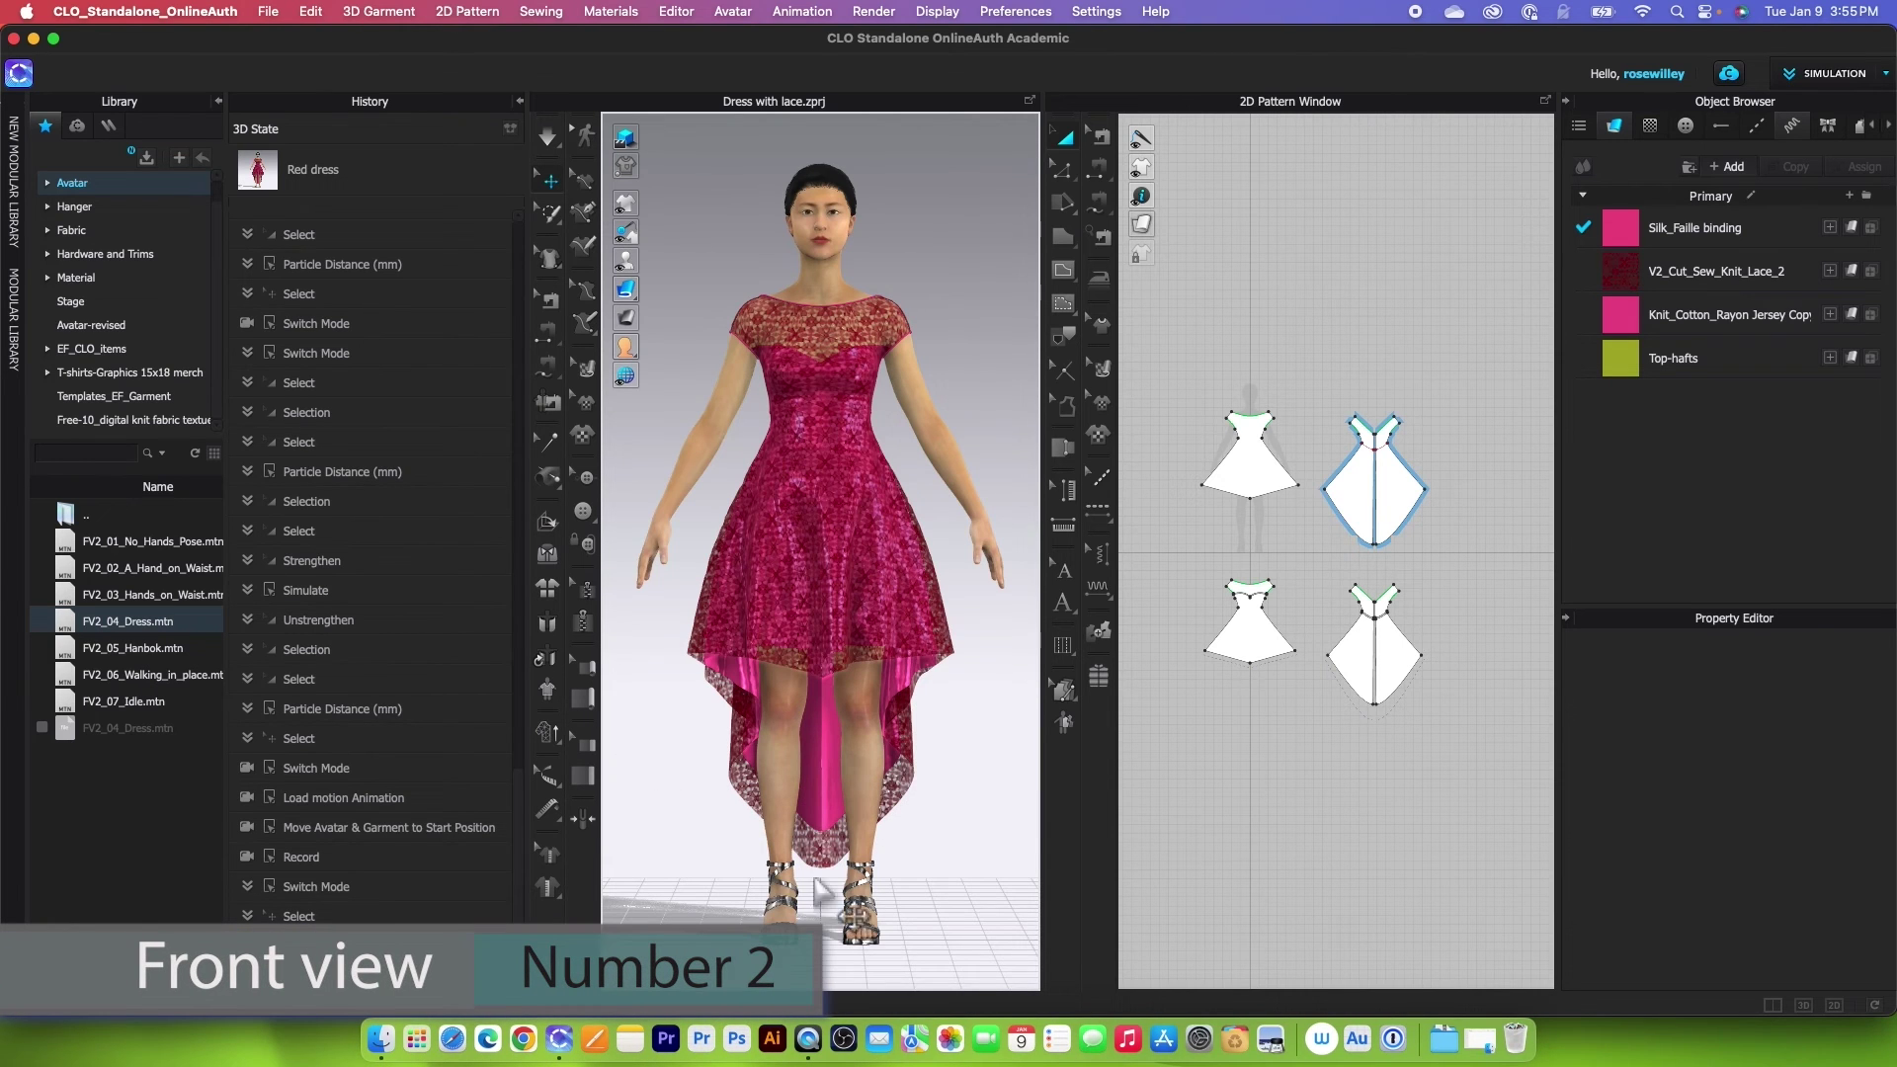
left_click(519, 100)
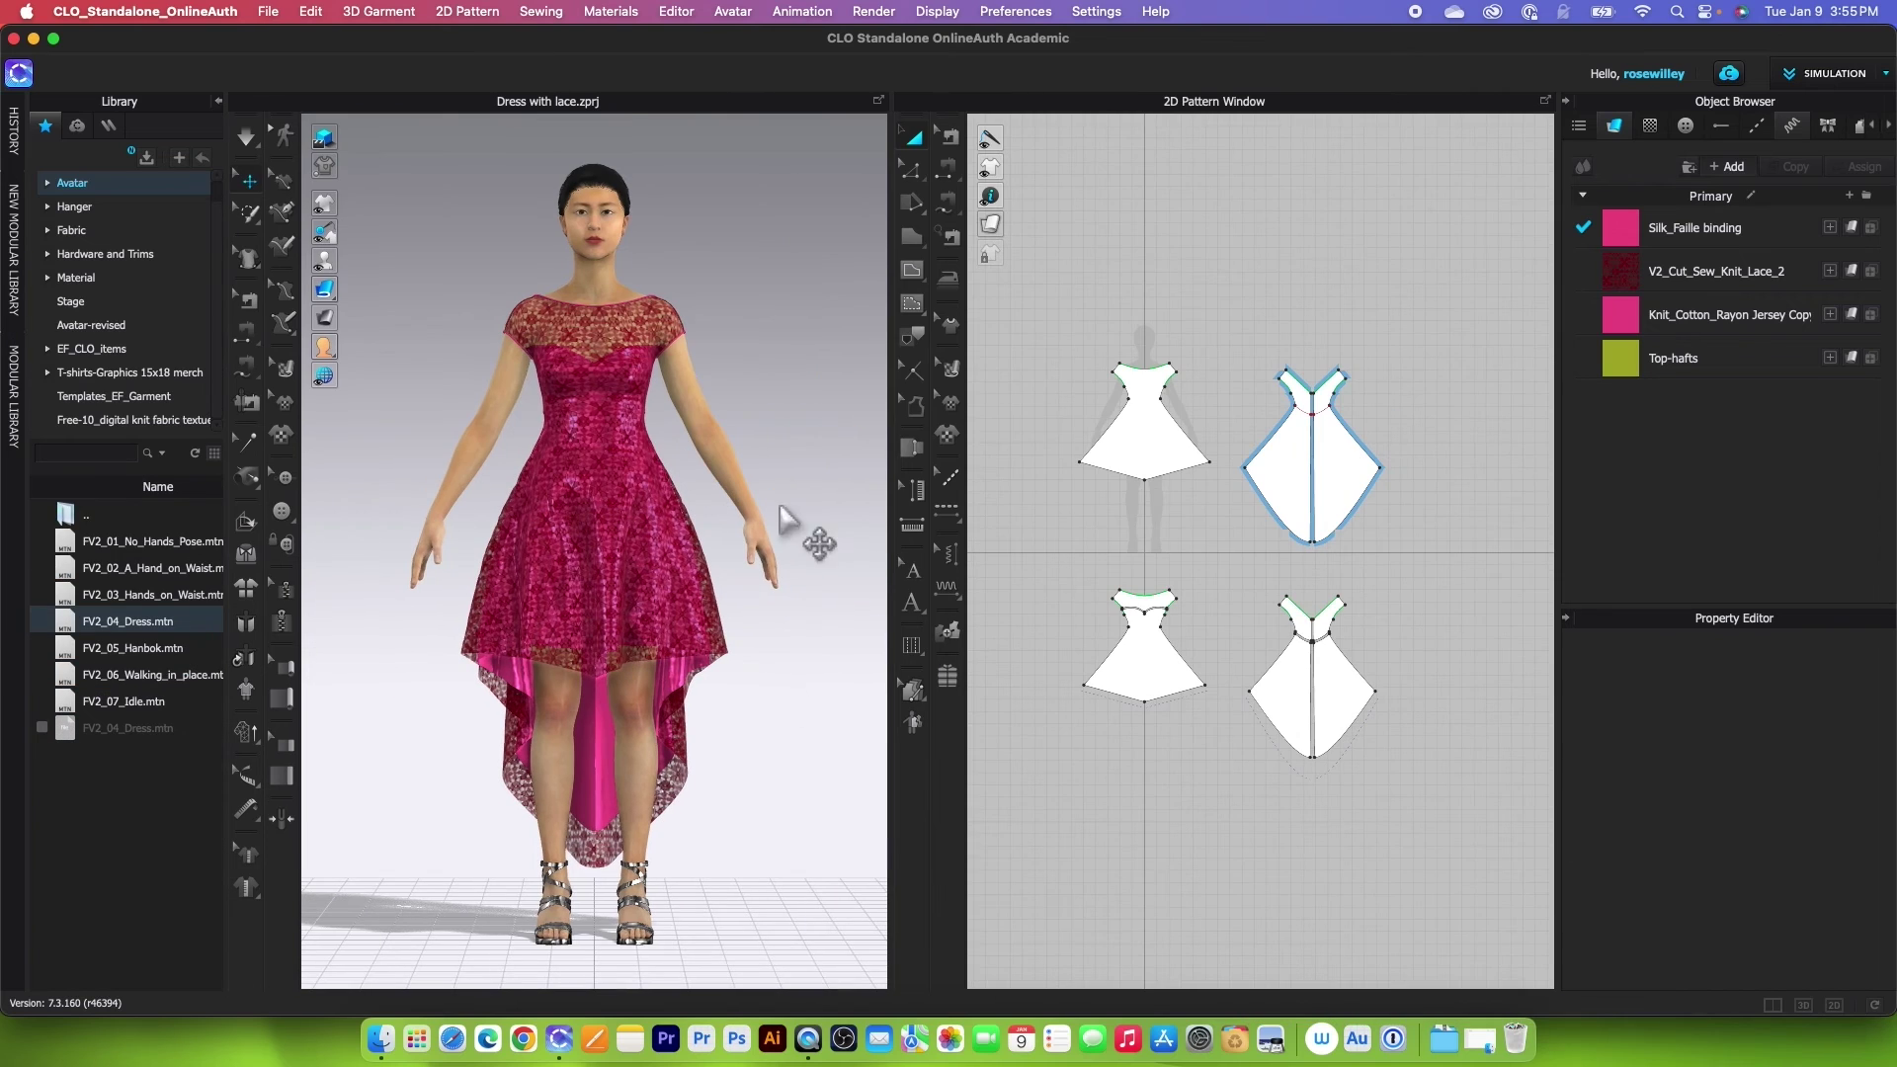
scroll(750, 499, "down", 1)
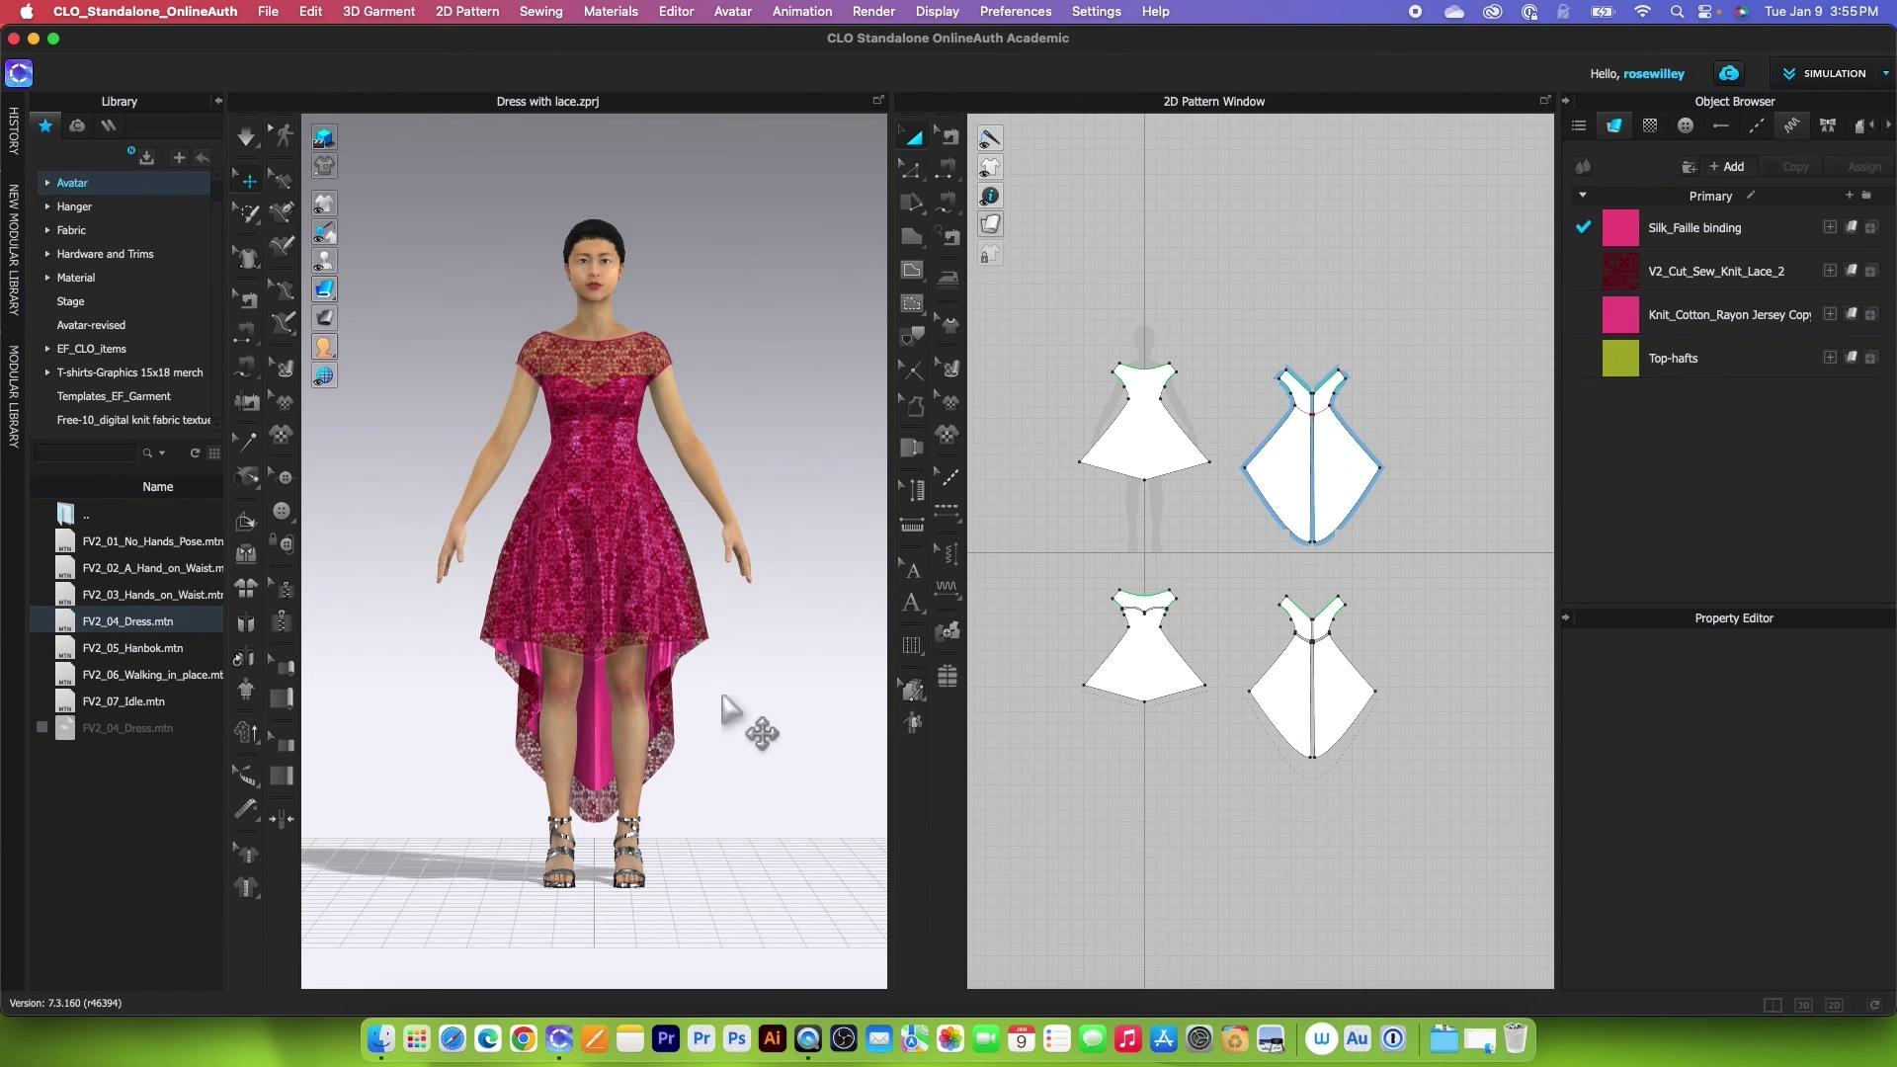
Reopen History and delete all four dress pattern pieces
left_click(16, 148)
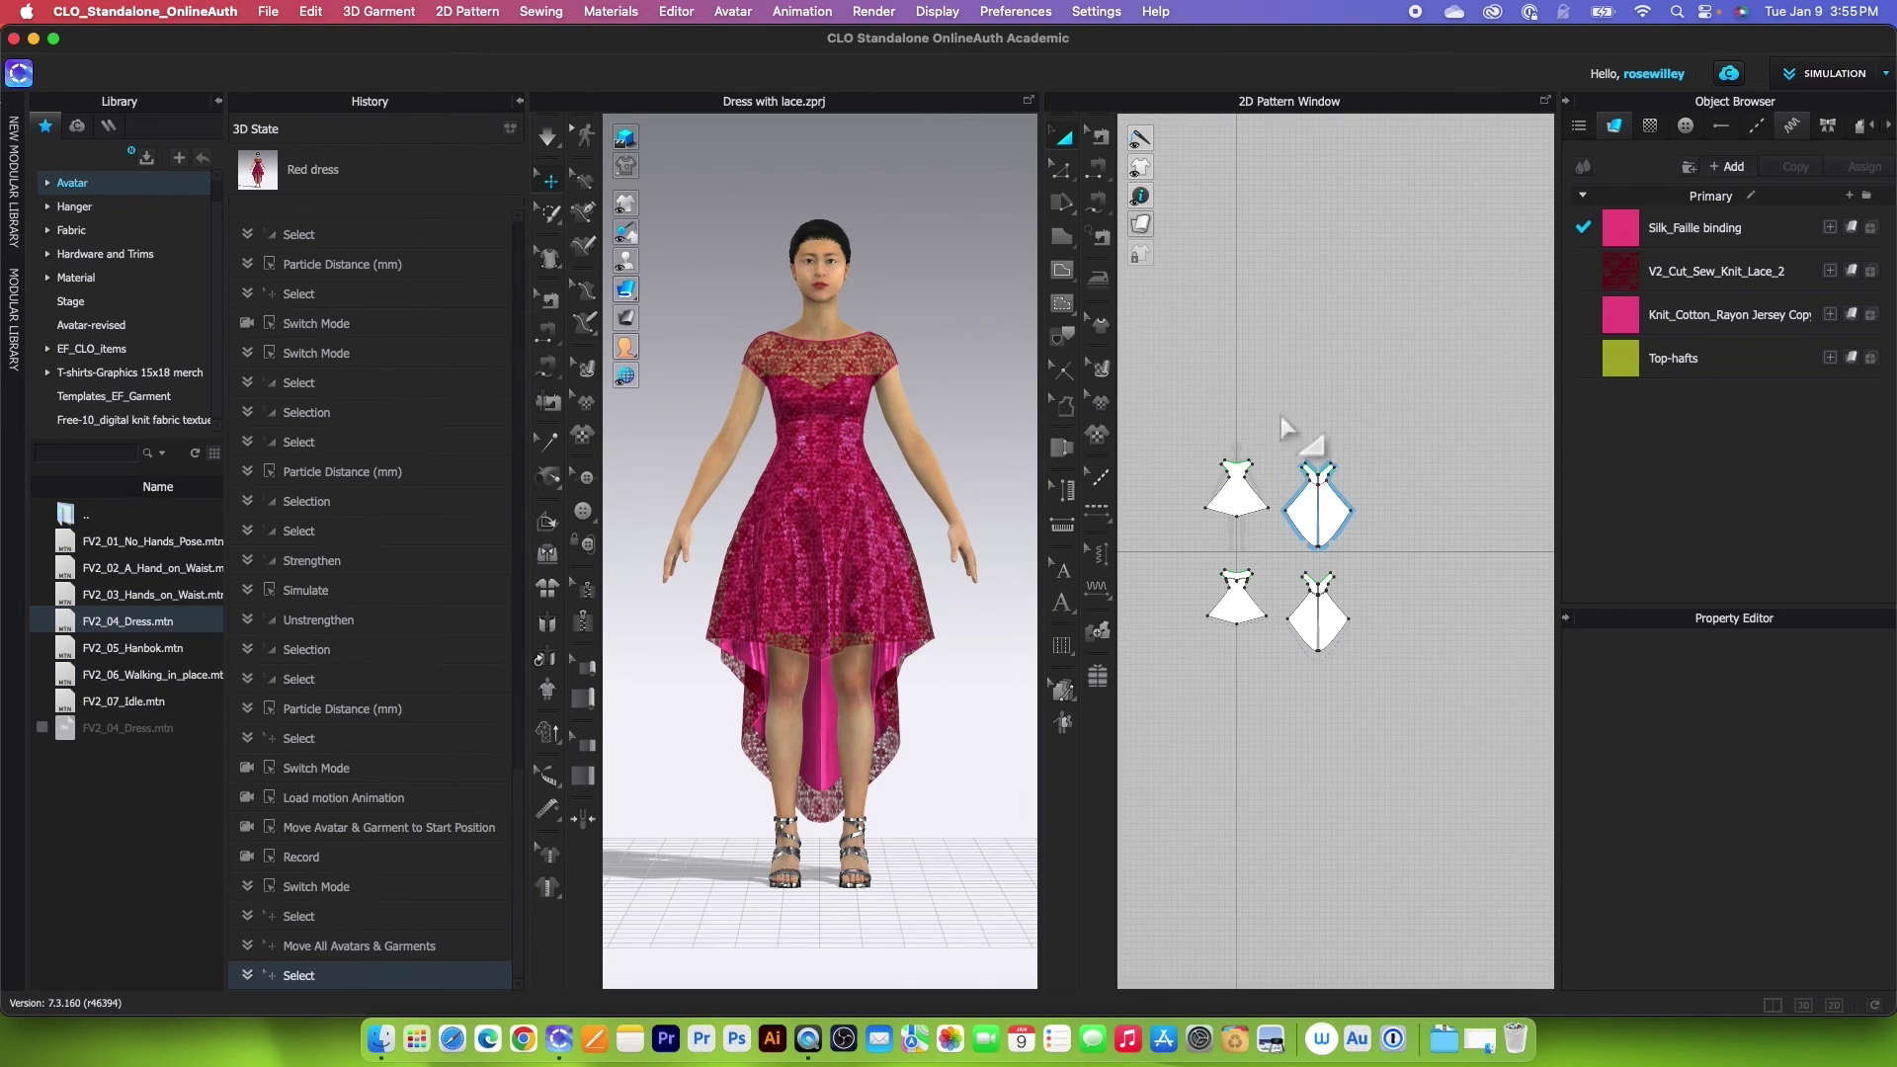
scroll(1265, 425, "down", 3)
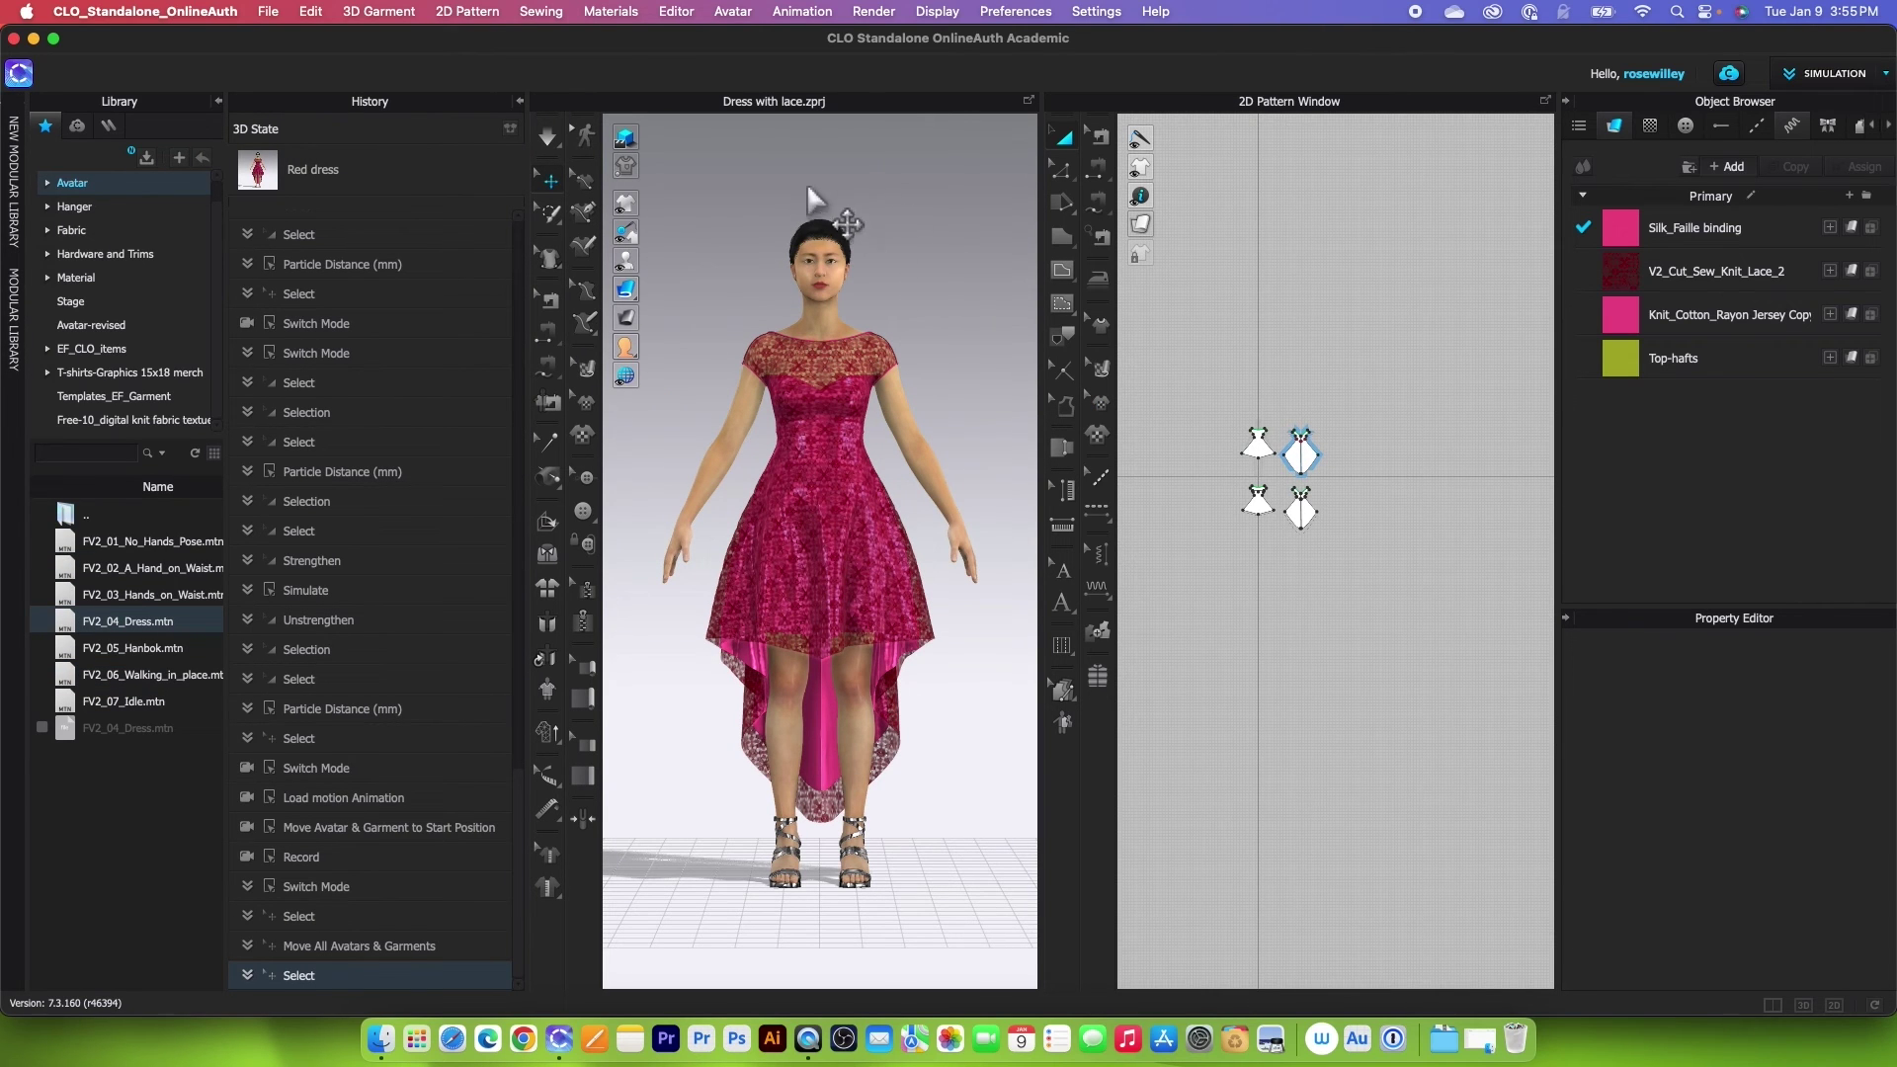
left_click_drag(1229, 390, 1503, 643)
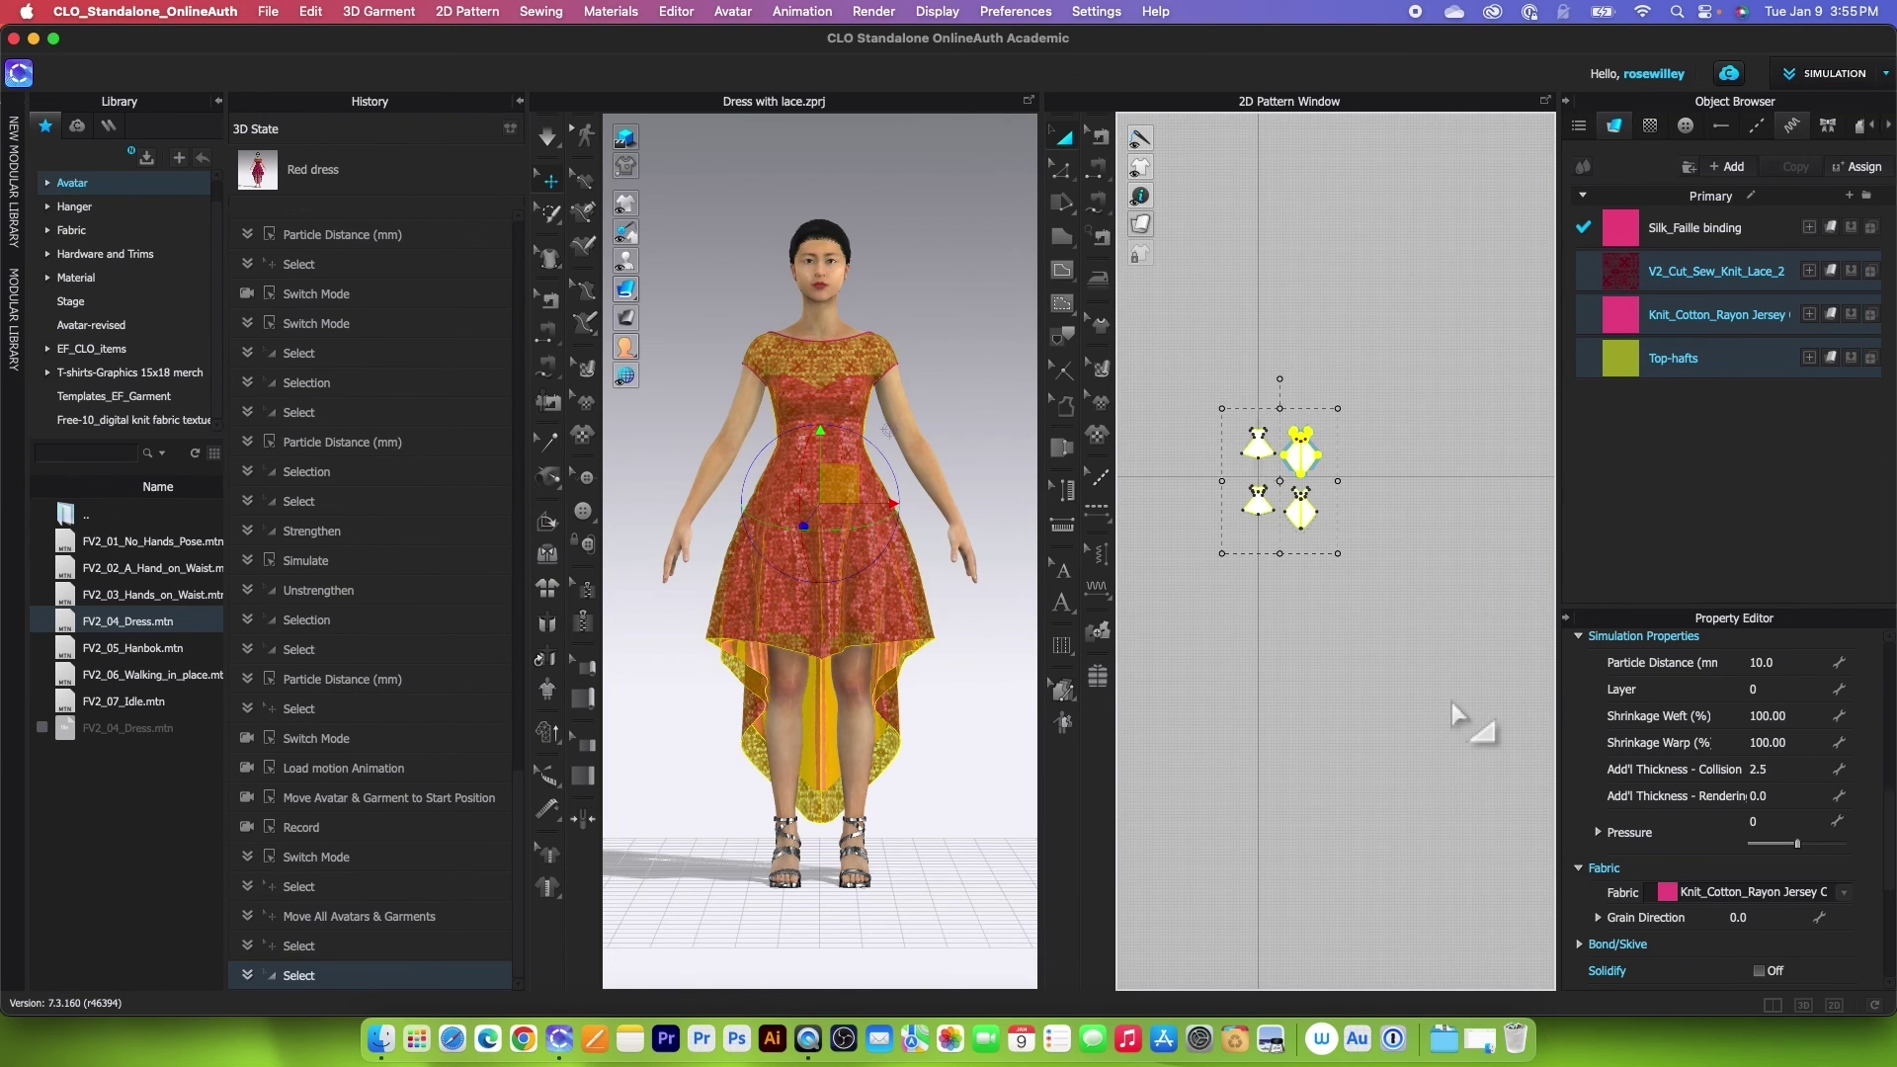
right_click(1303, 456)
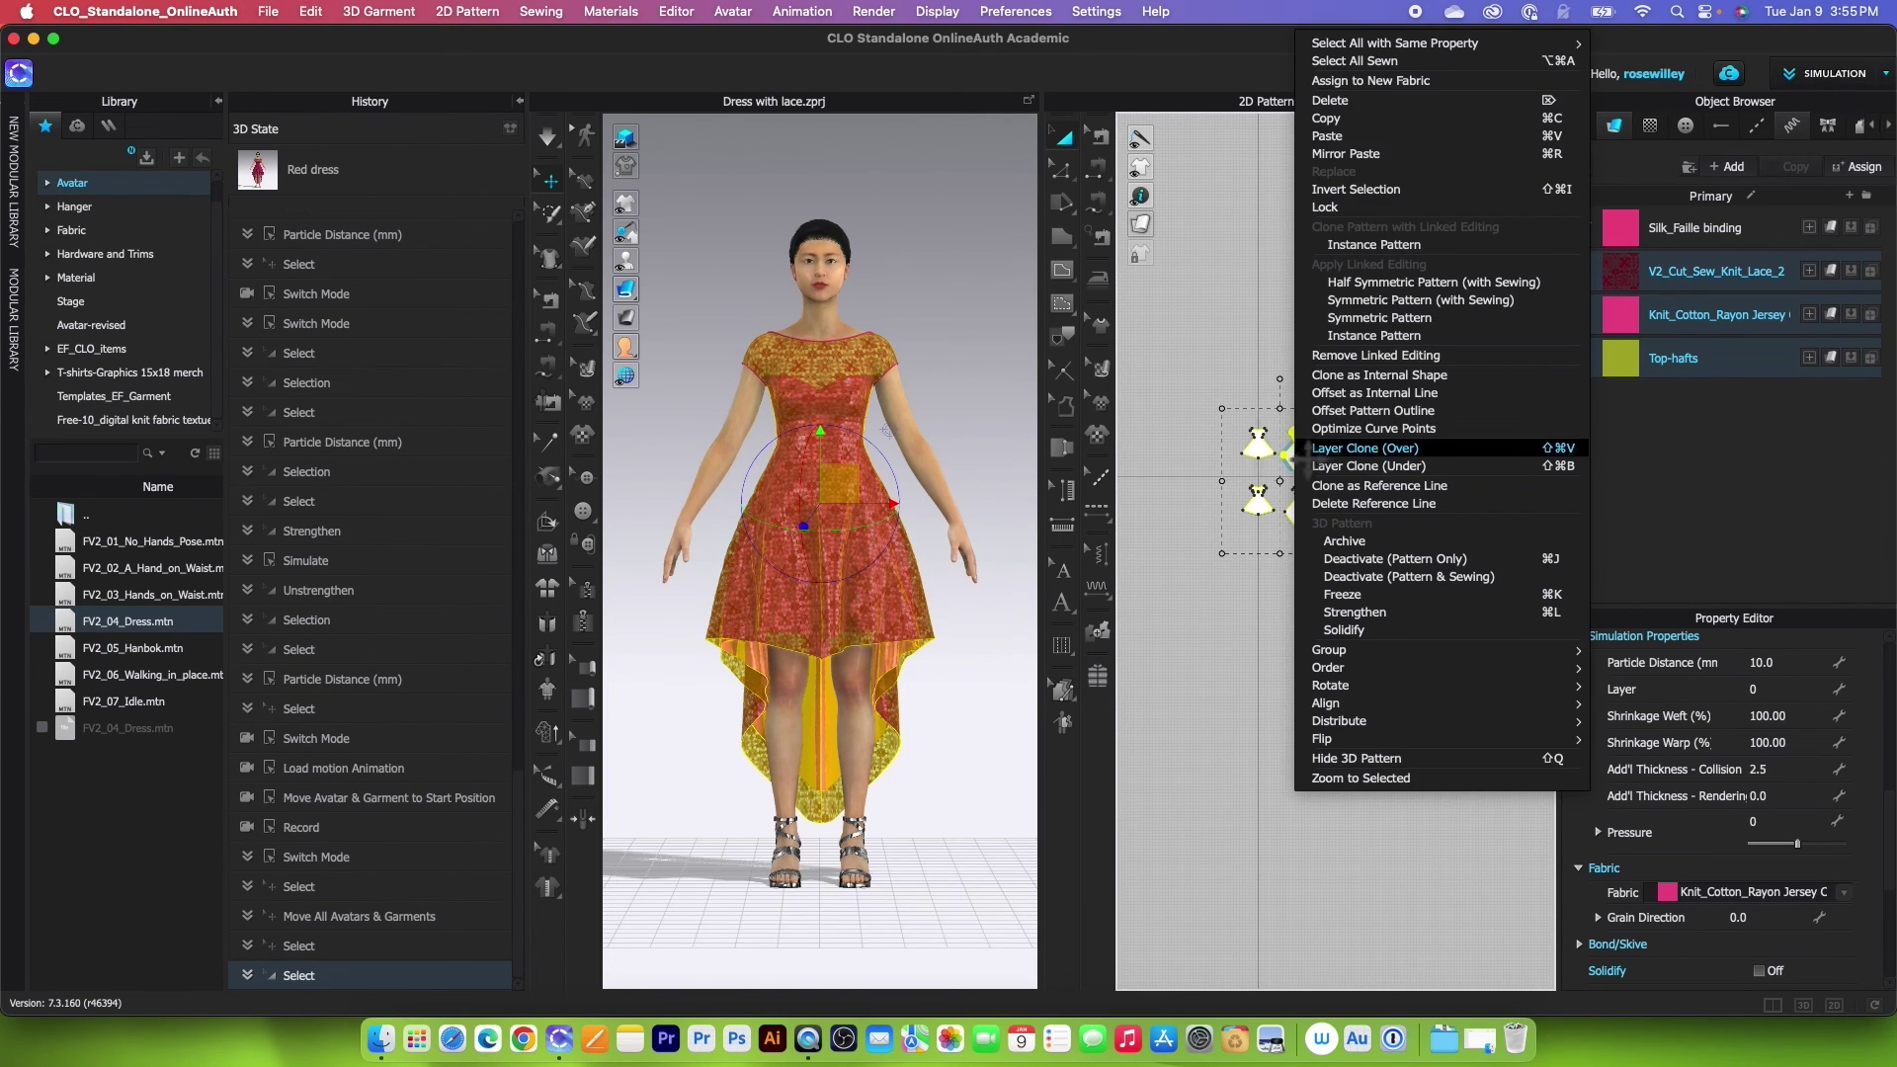
left_click(1375, 99)
Delete the avatar and reload the saved Red dress 3D state, clearing history
left_click(839, 464)
key("Delete")
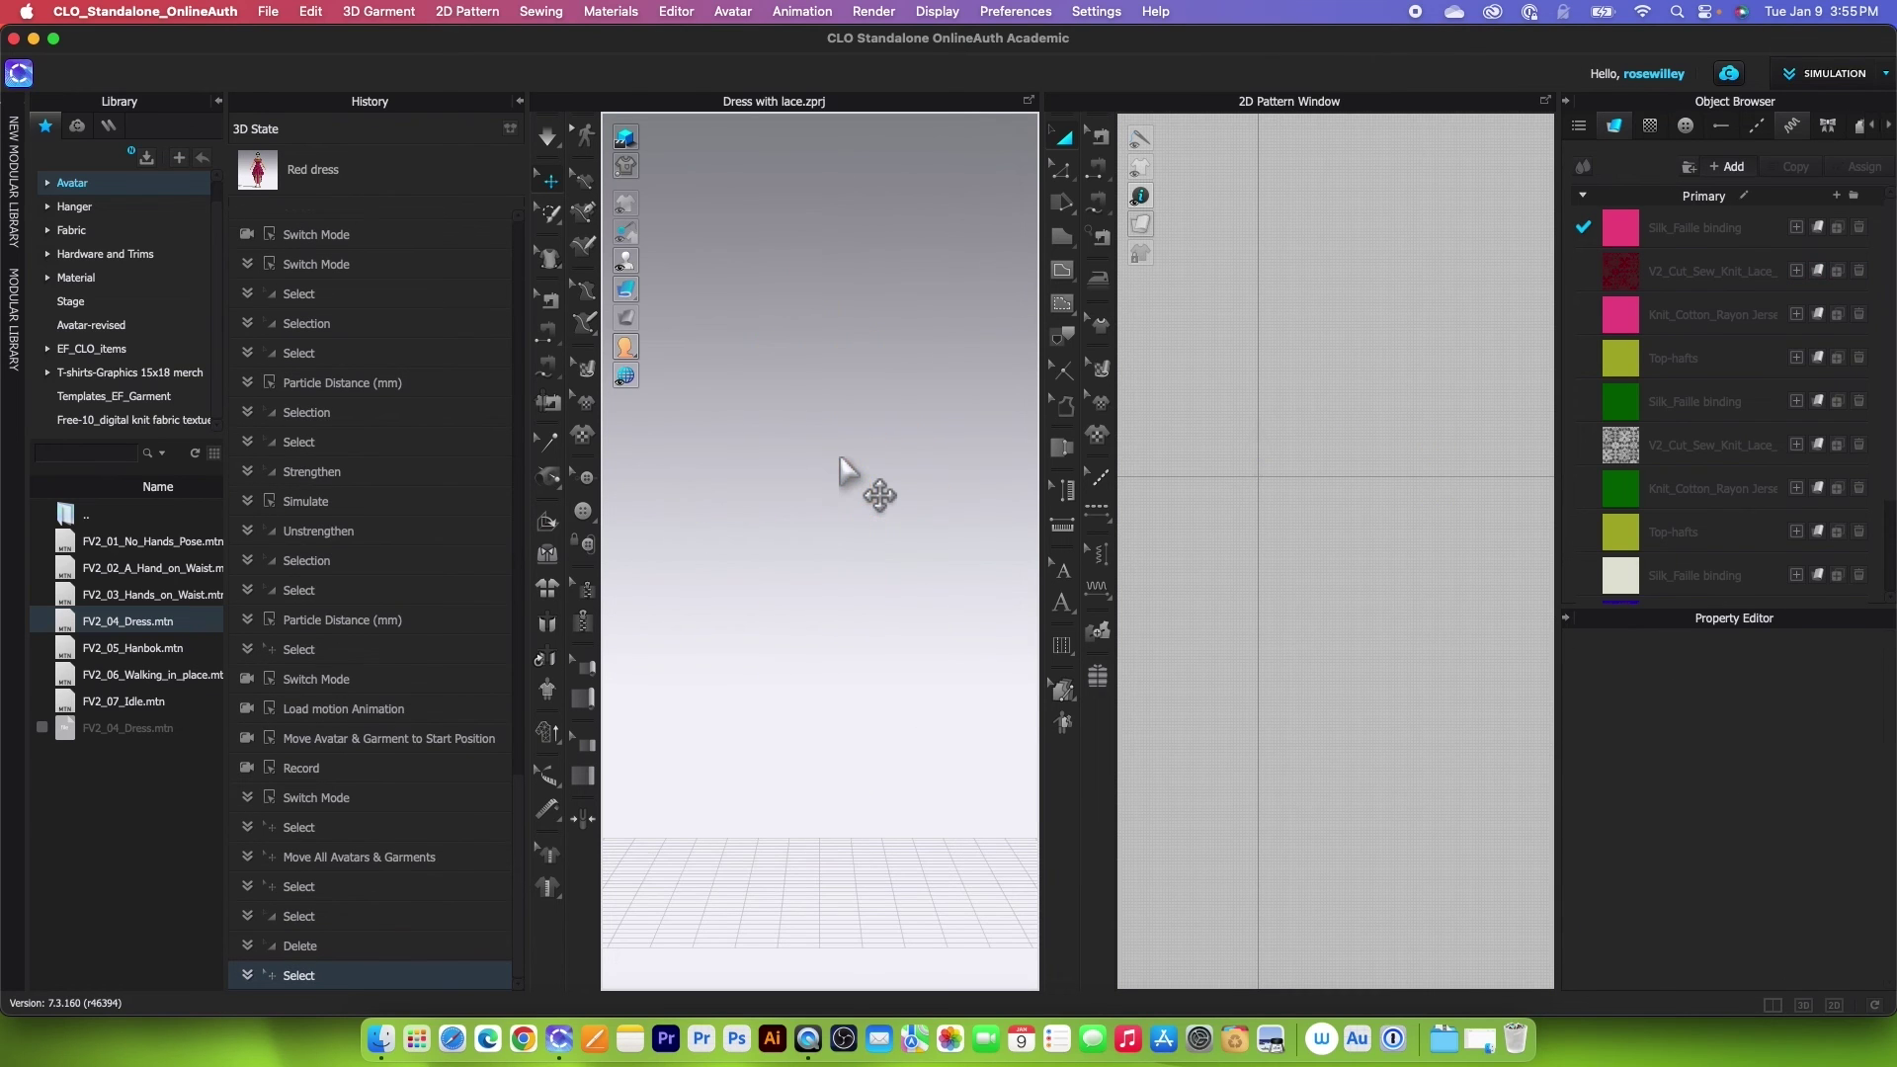
double_click(427, 190)
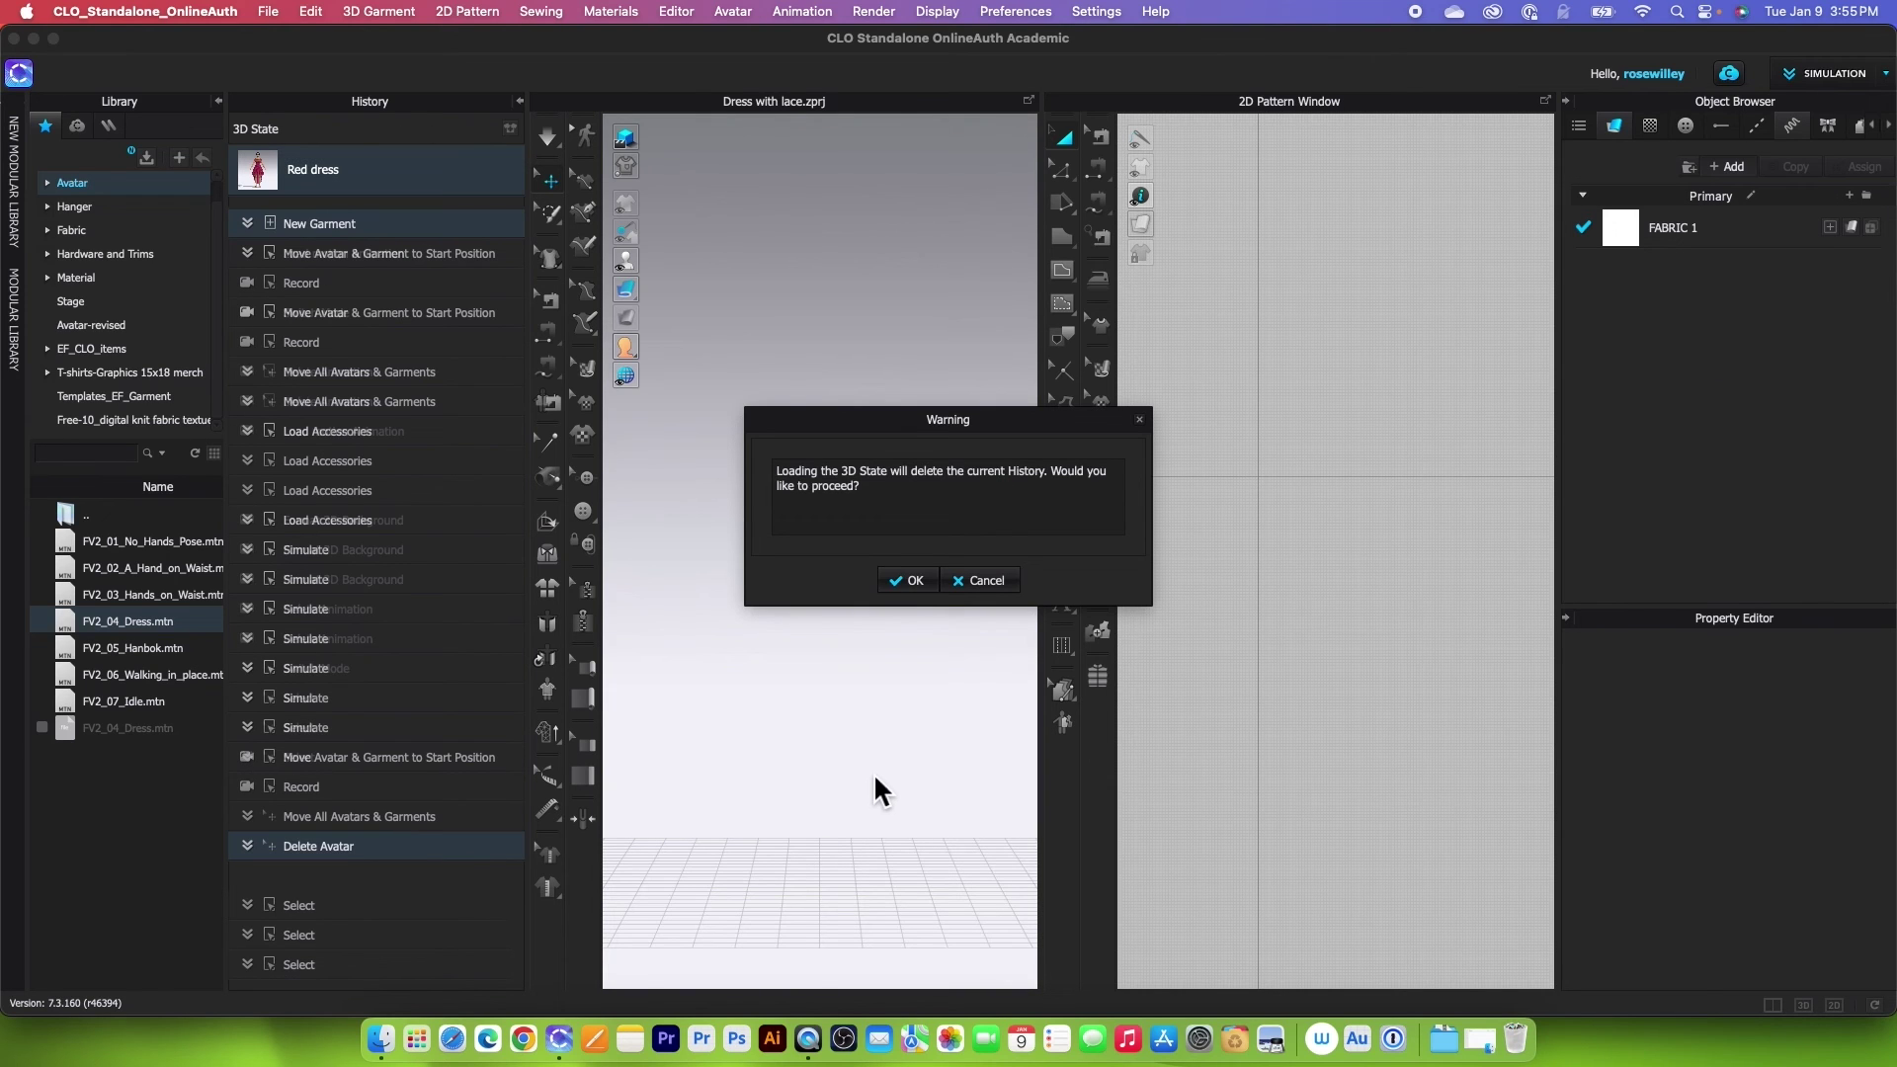
left_click(913, 579)
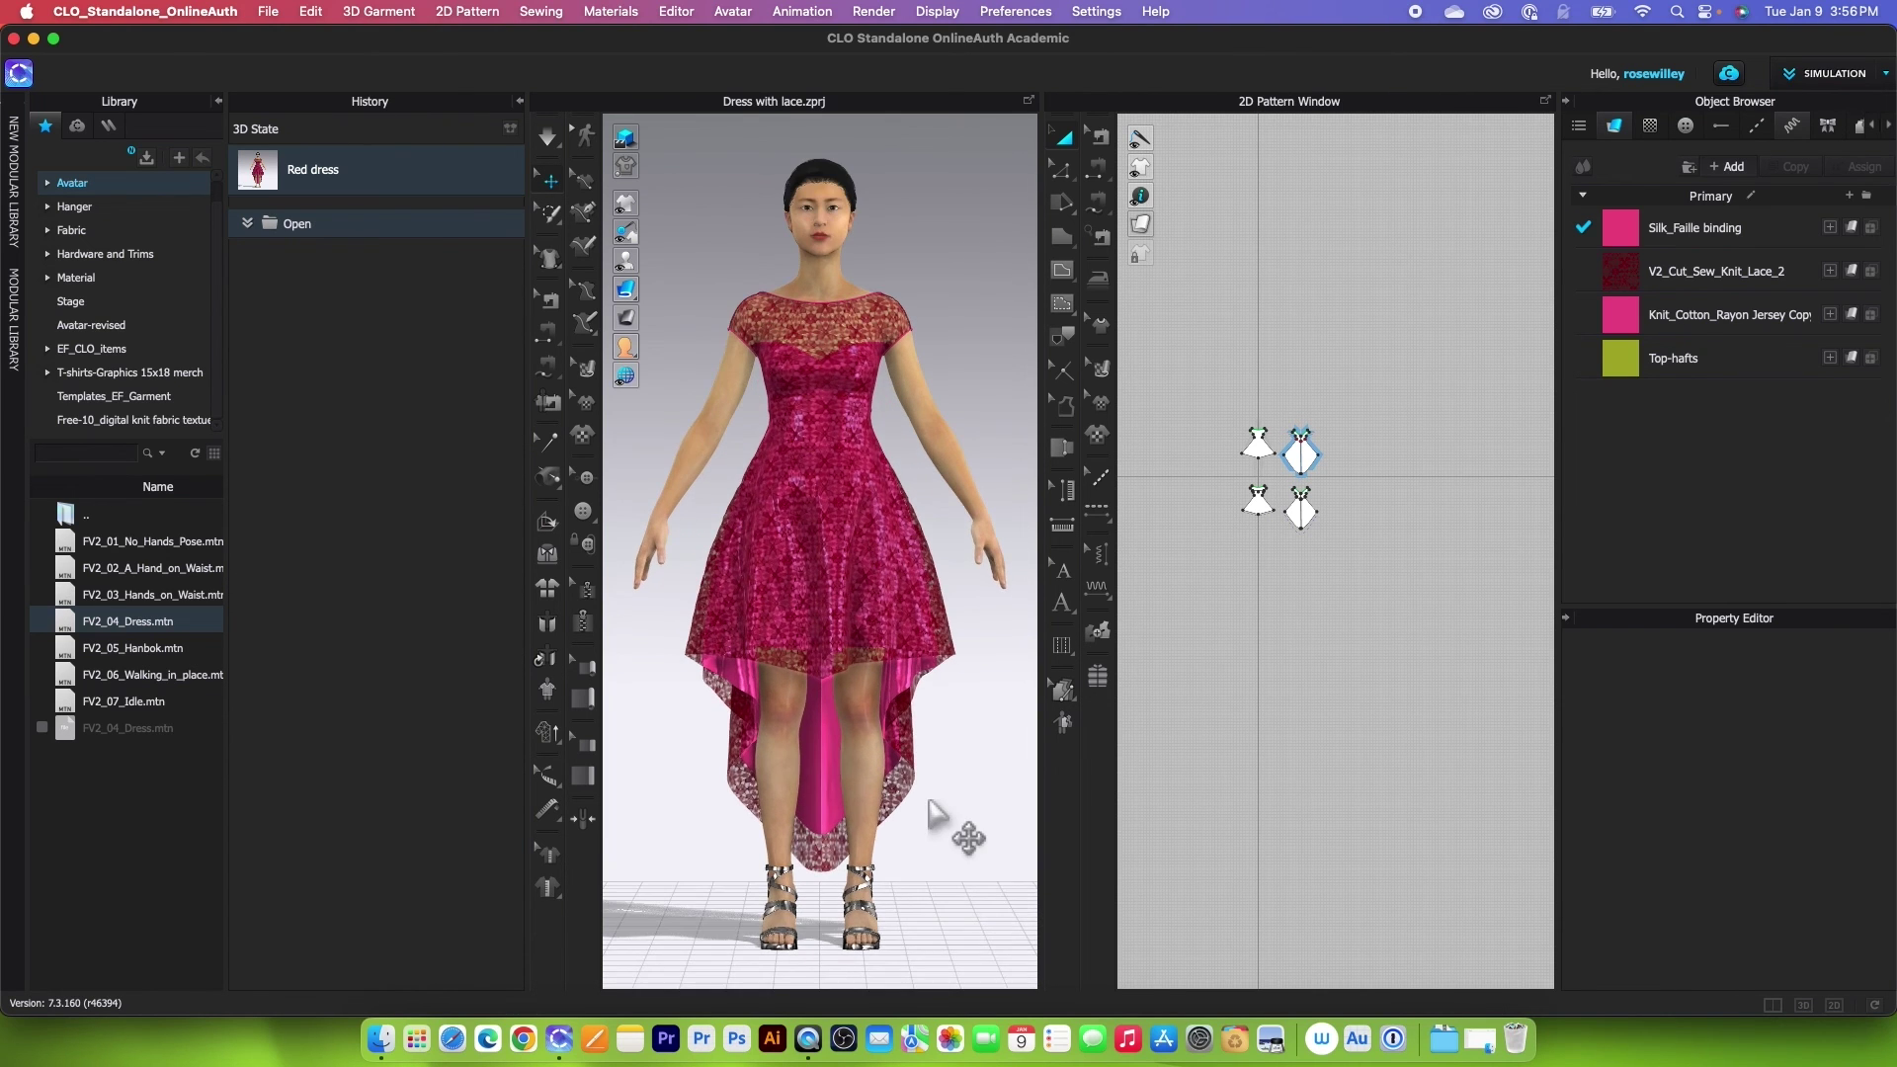
Collapse History and search the Fabric library for 'lace', previewing V2_Cut_Sew_Knit_Lace_1
scroll(944, 820, "down", 1)
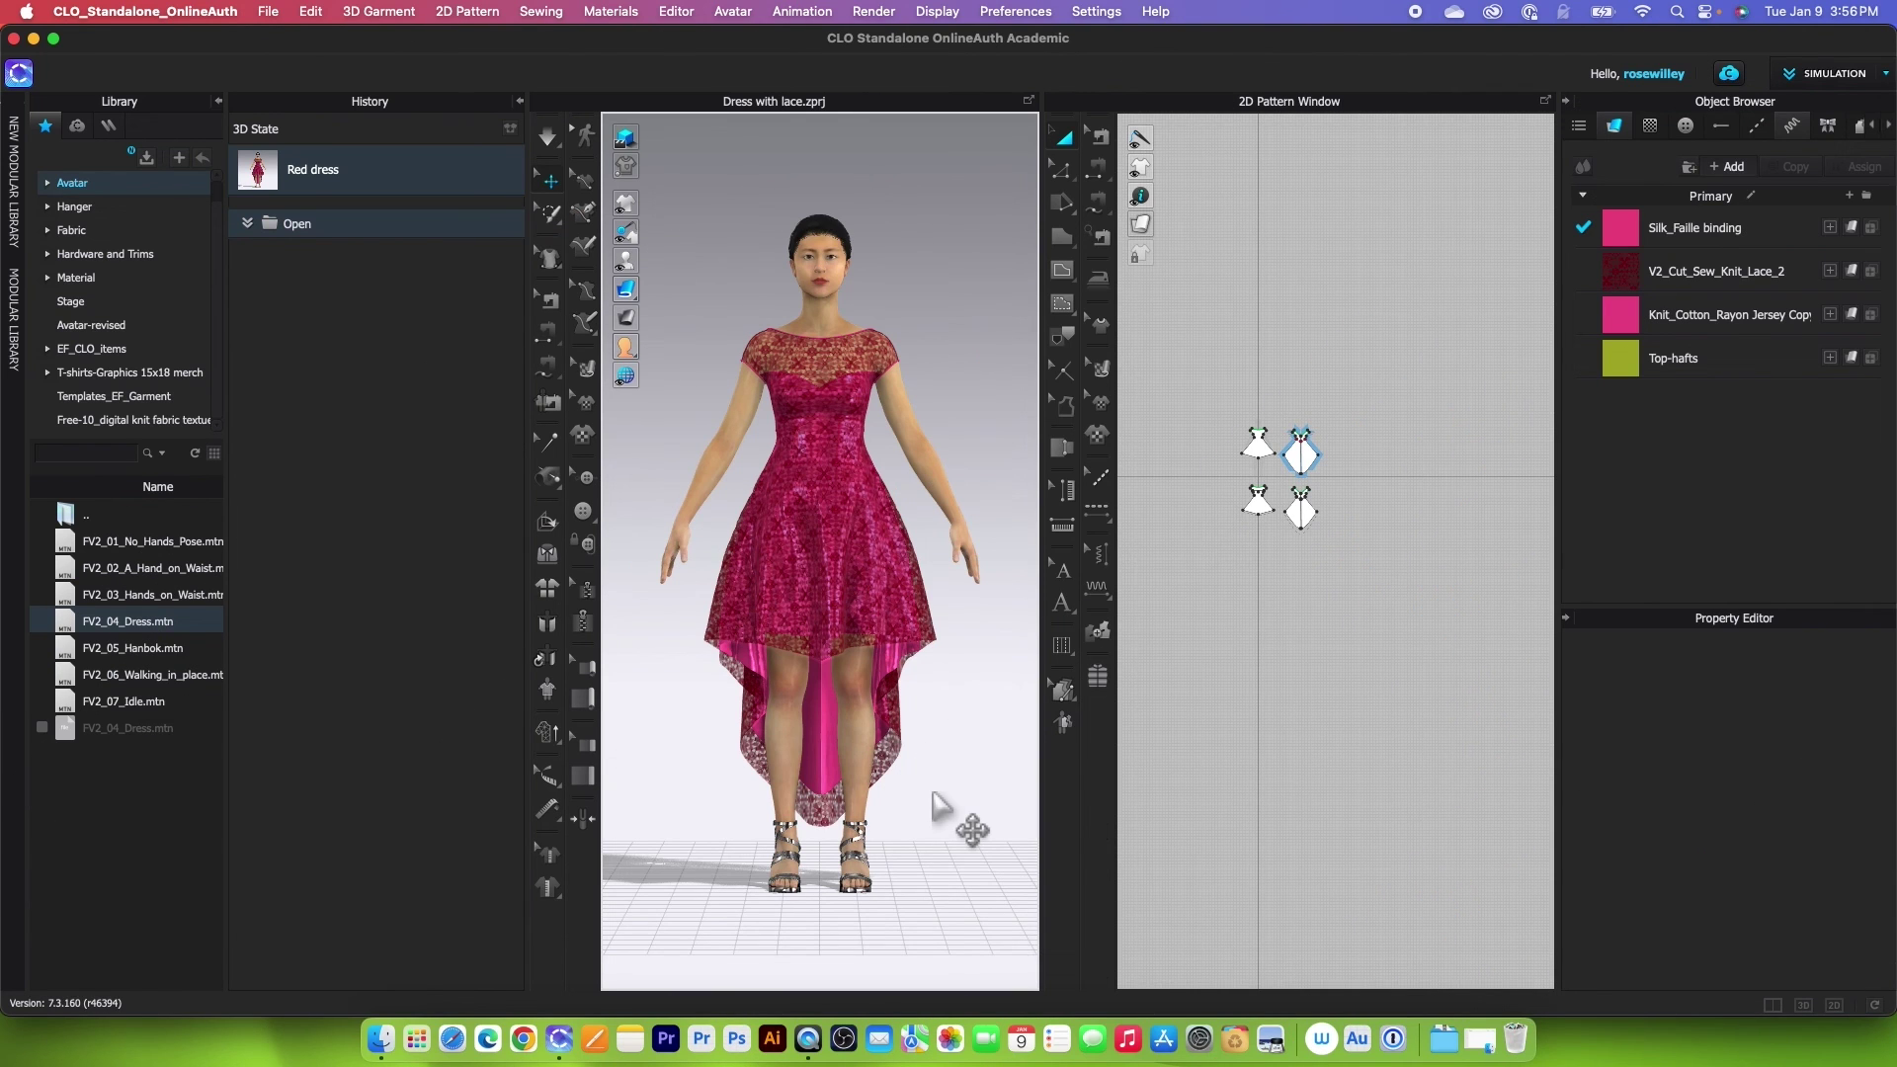
left_click(518, 101)
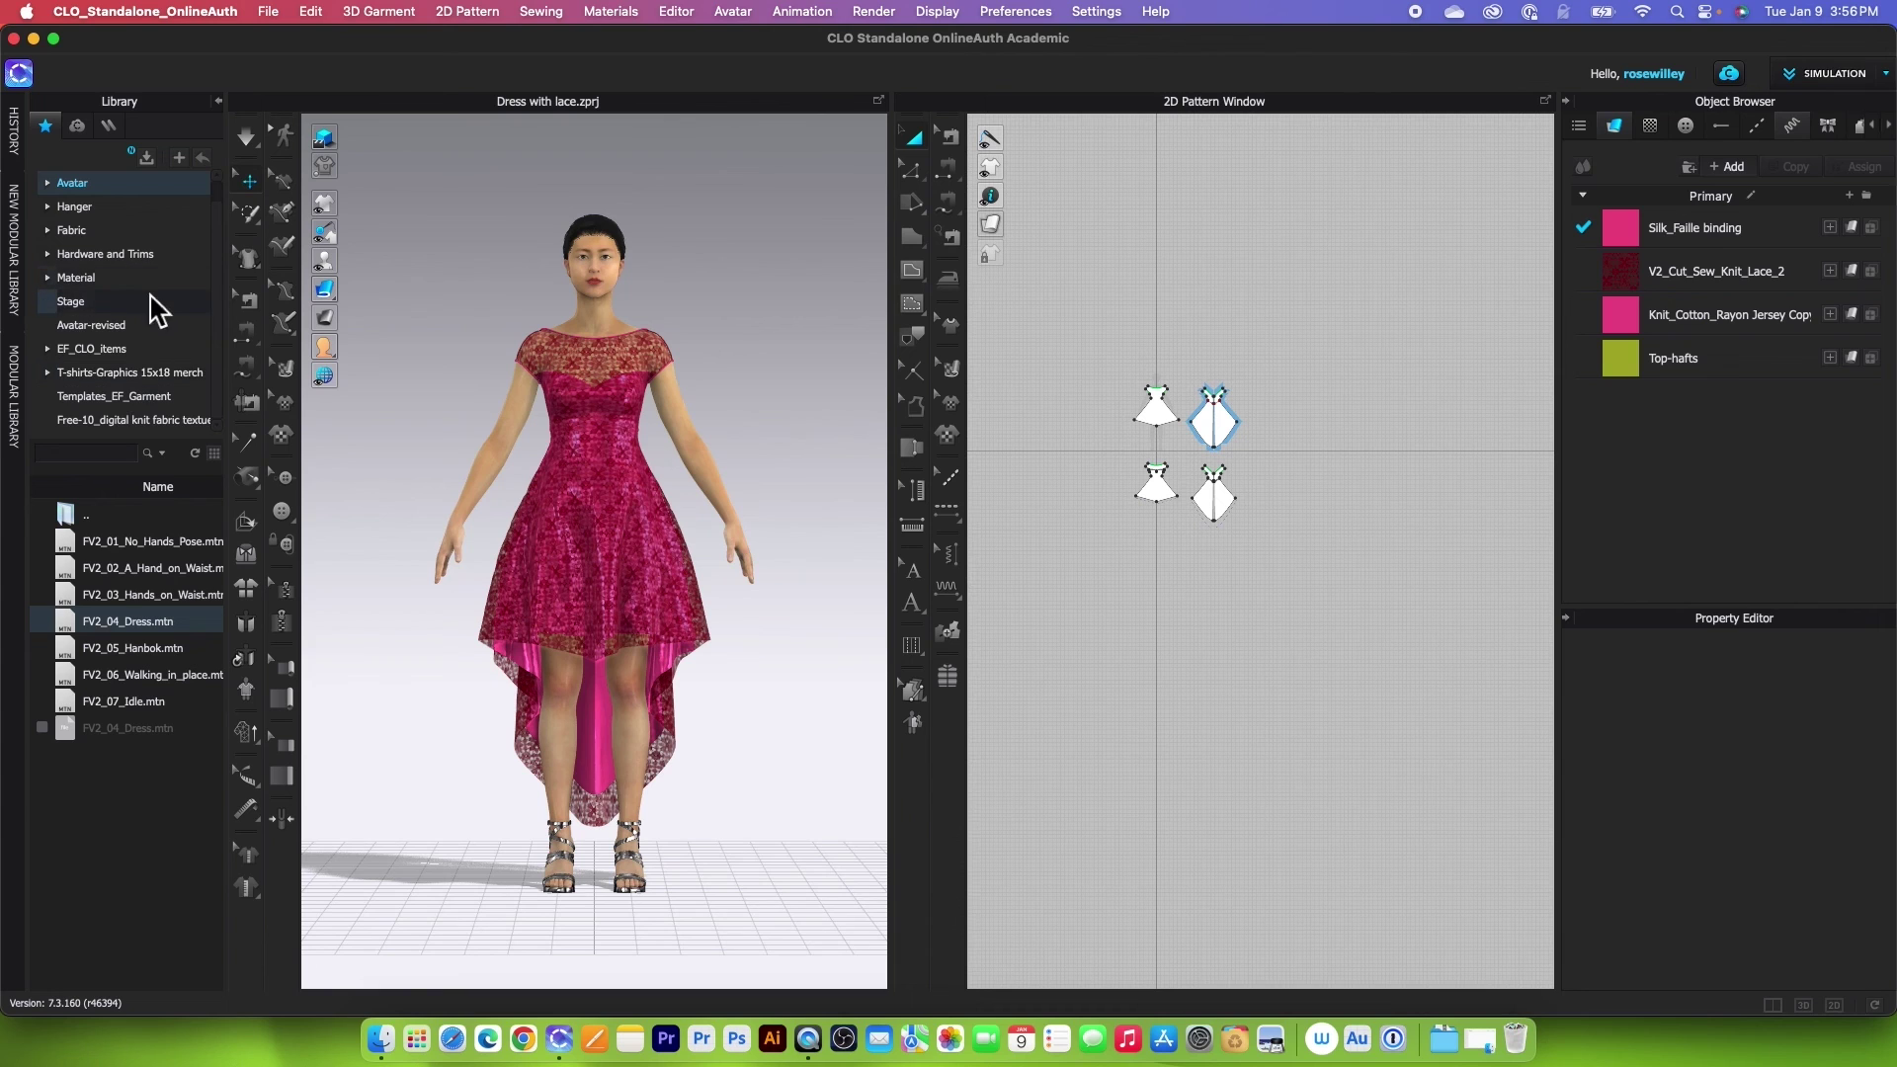
left_click(138, 255)
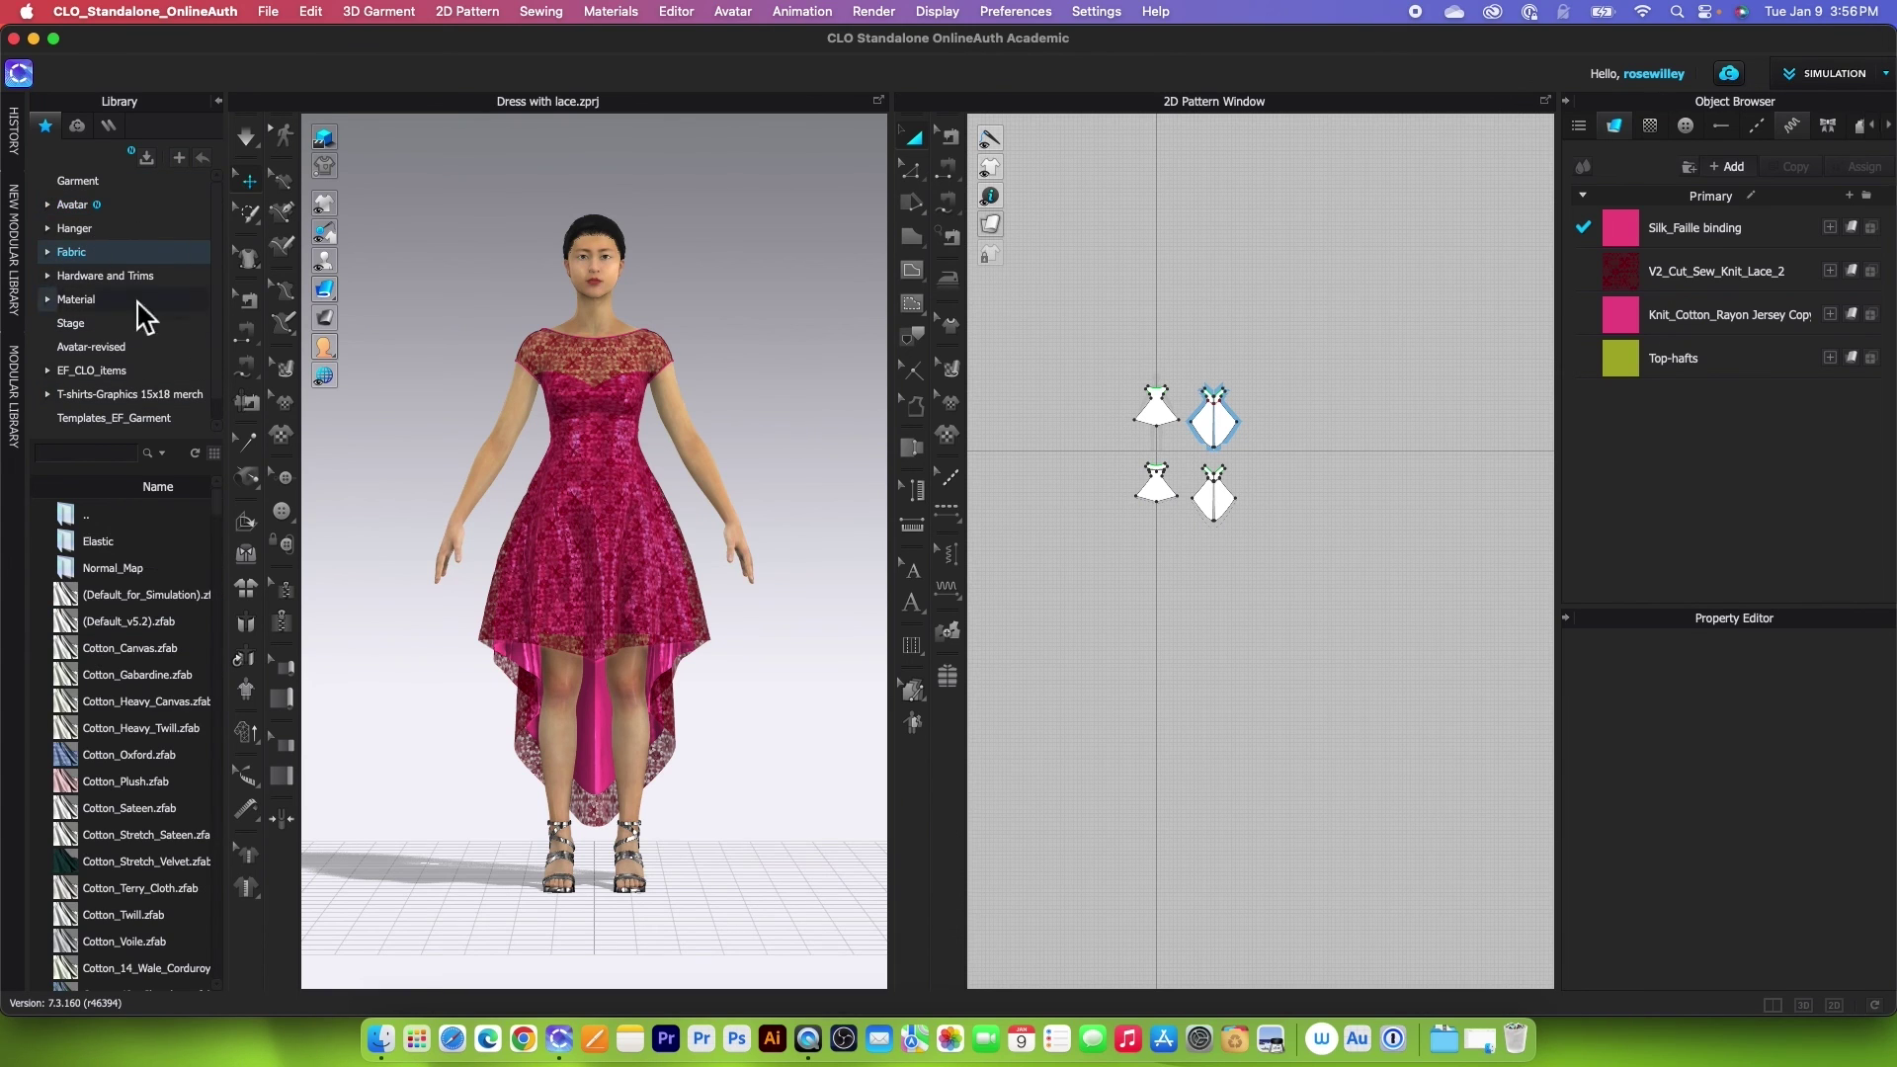
left_click(110, 464)
type("lace")
key("Return")
mouse_move(119, 553)
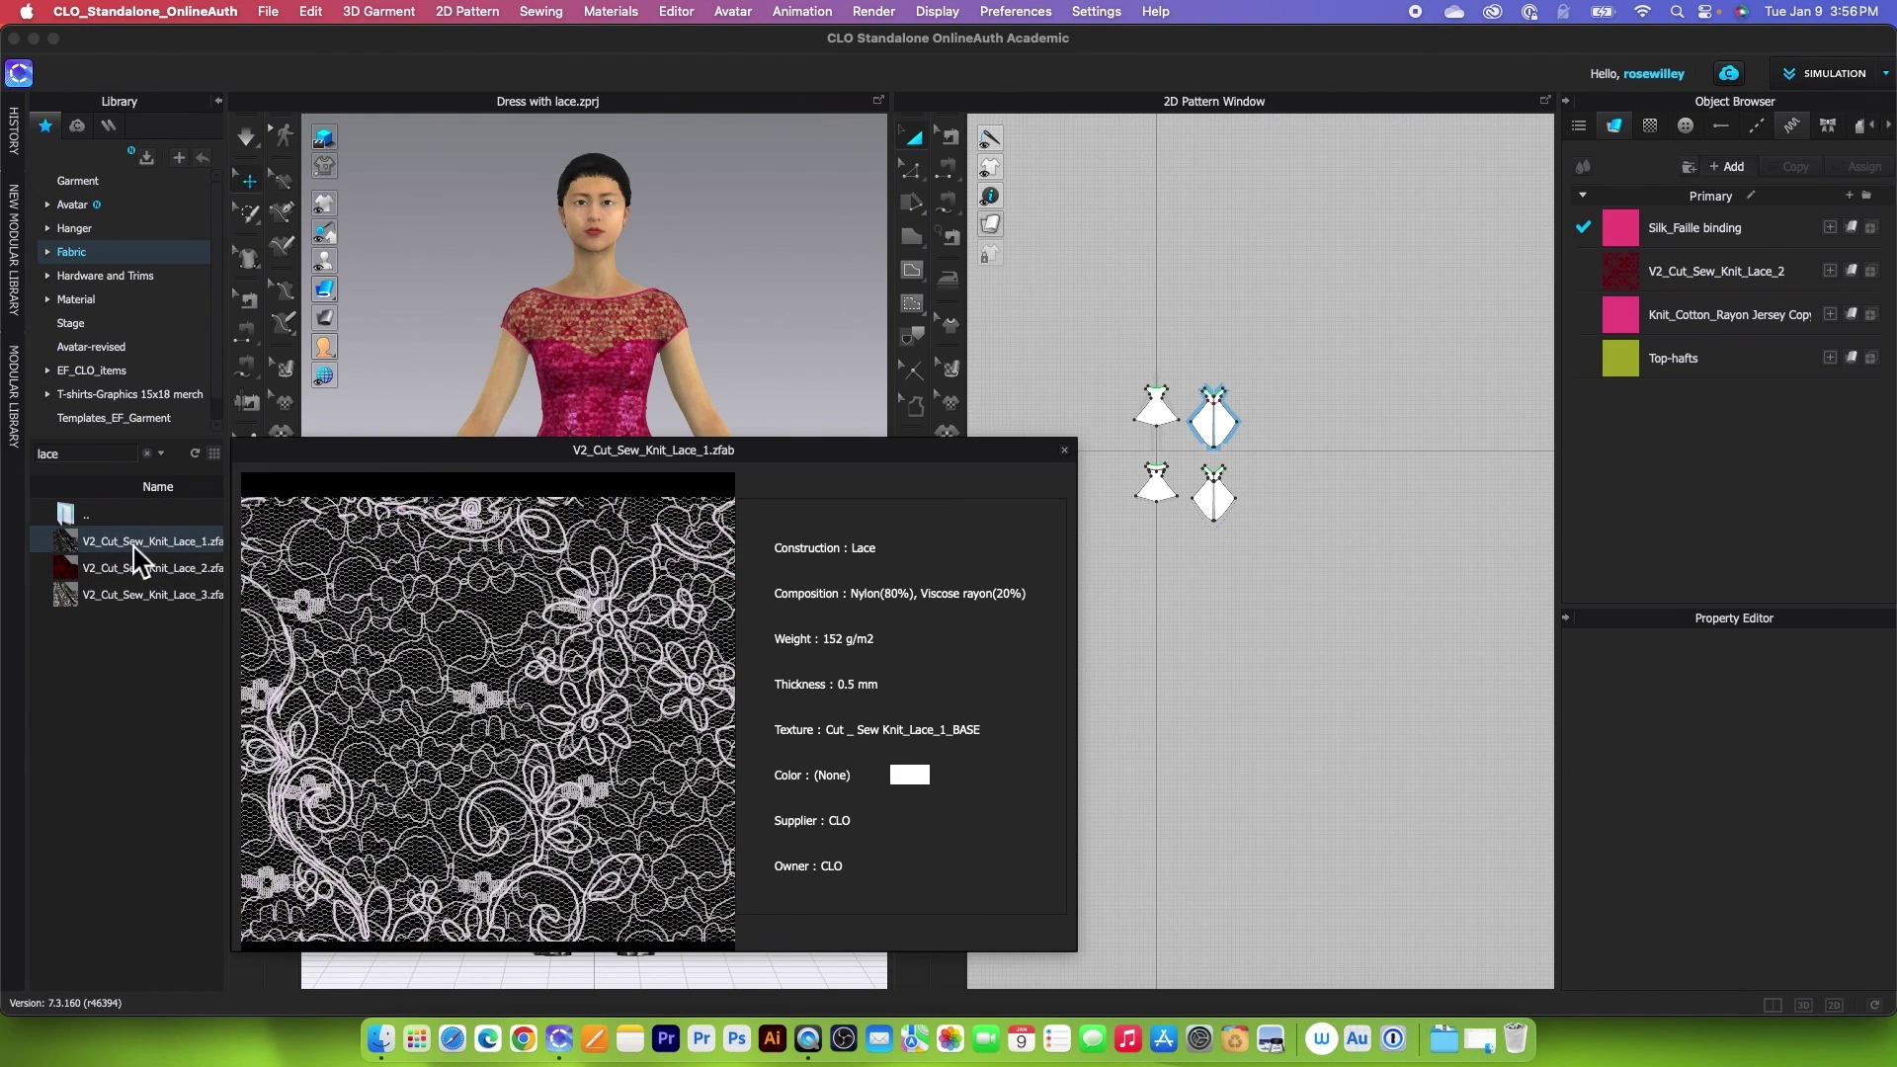
Drop V2_Cut_Sew_Knit_Lace_1 onto the dress, then orbit to view its back
left_click_drag(75, 551, 614, 521)
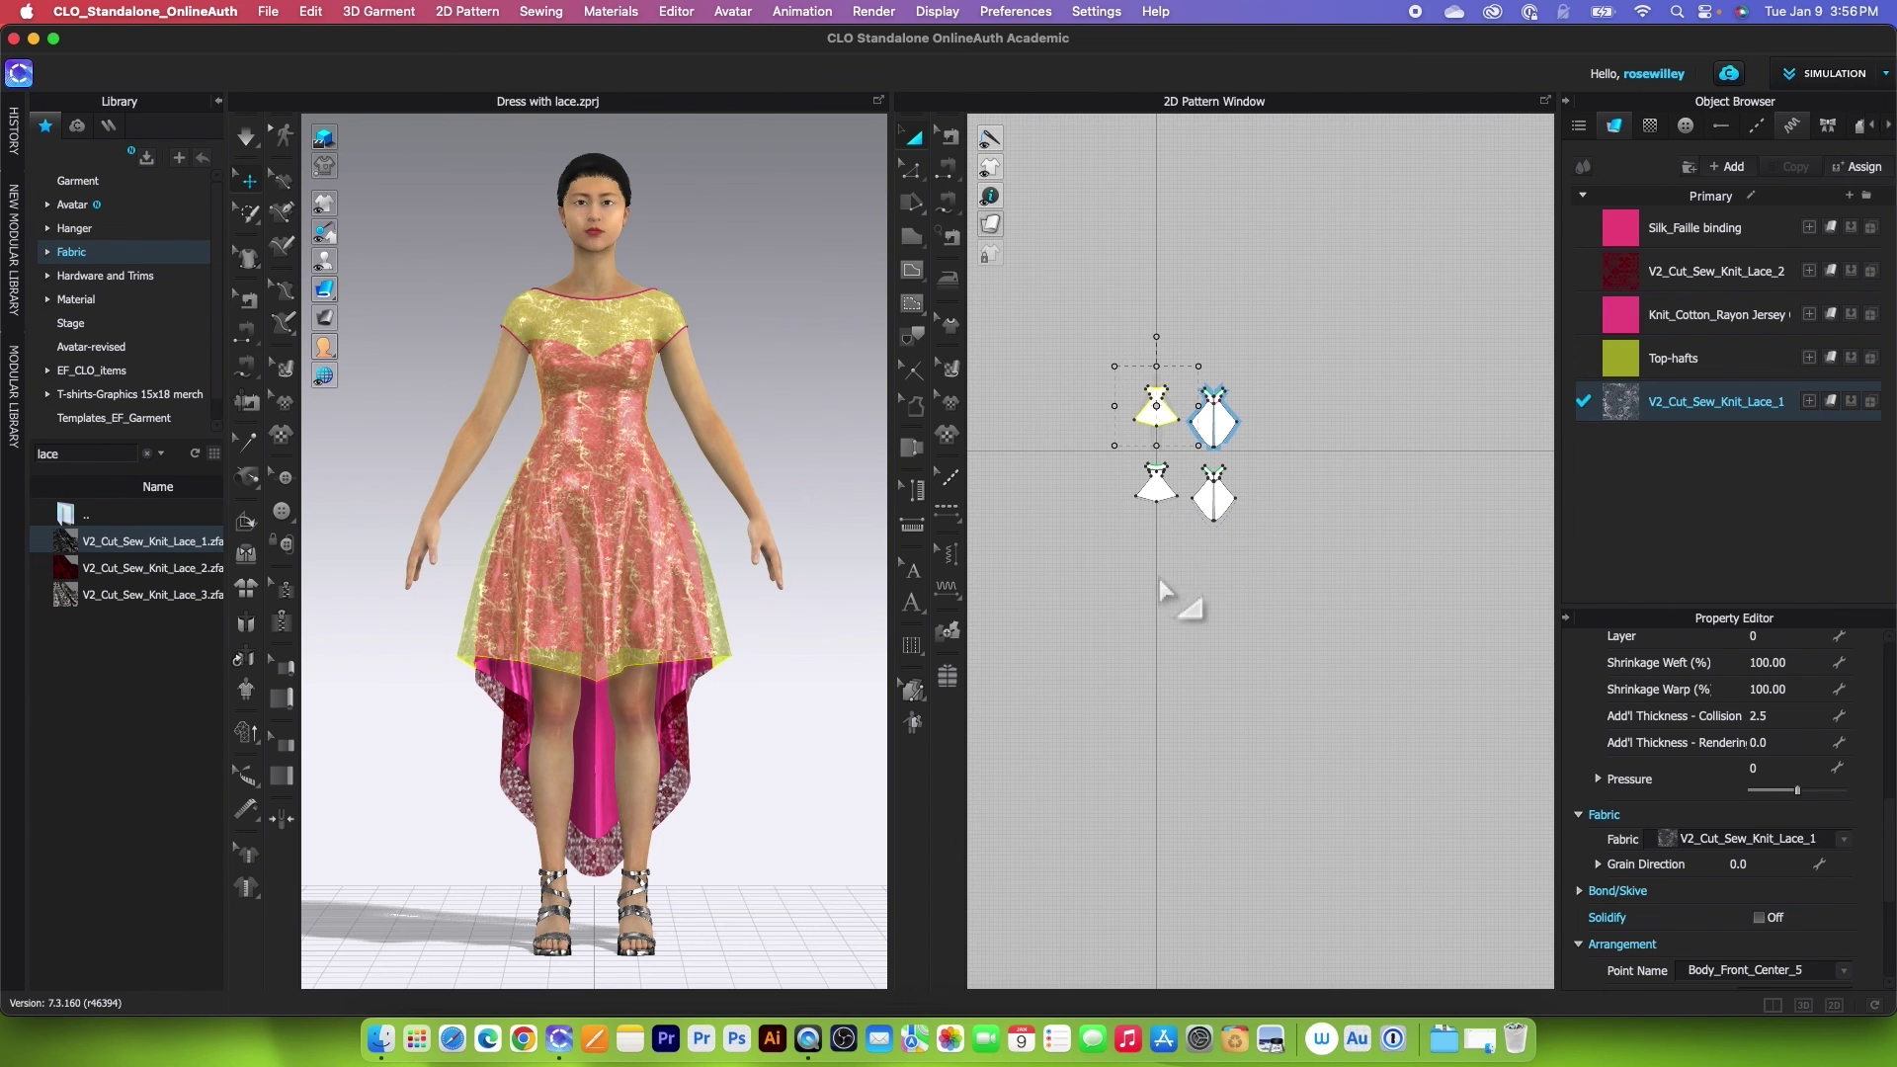
left_click(1017, 449)
right_click_drag(697, 642, 385, 654)
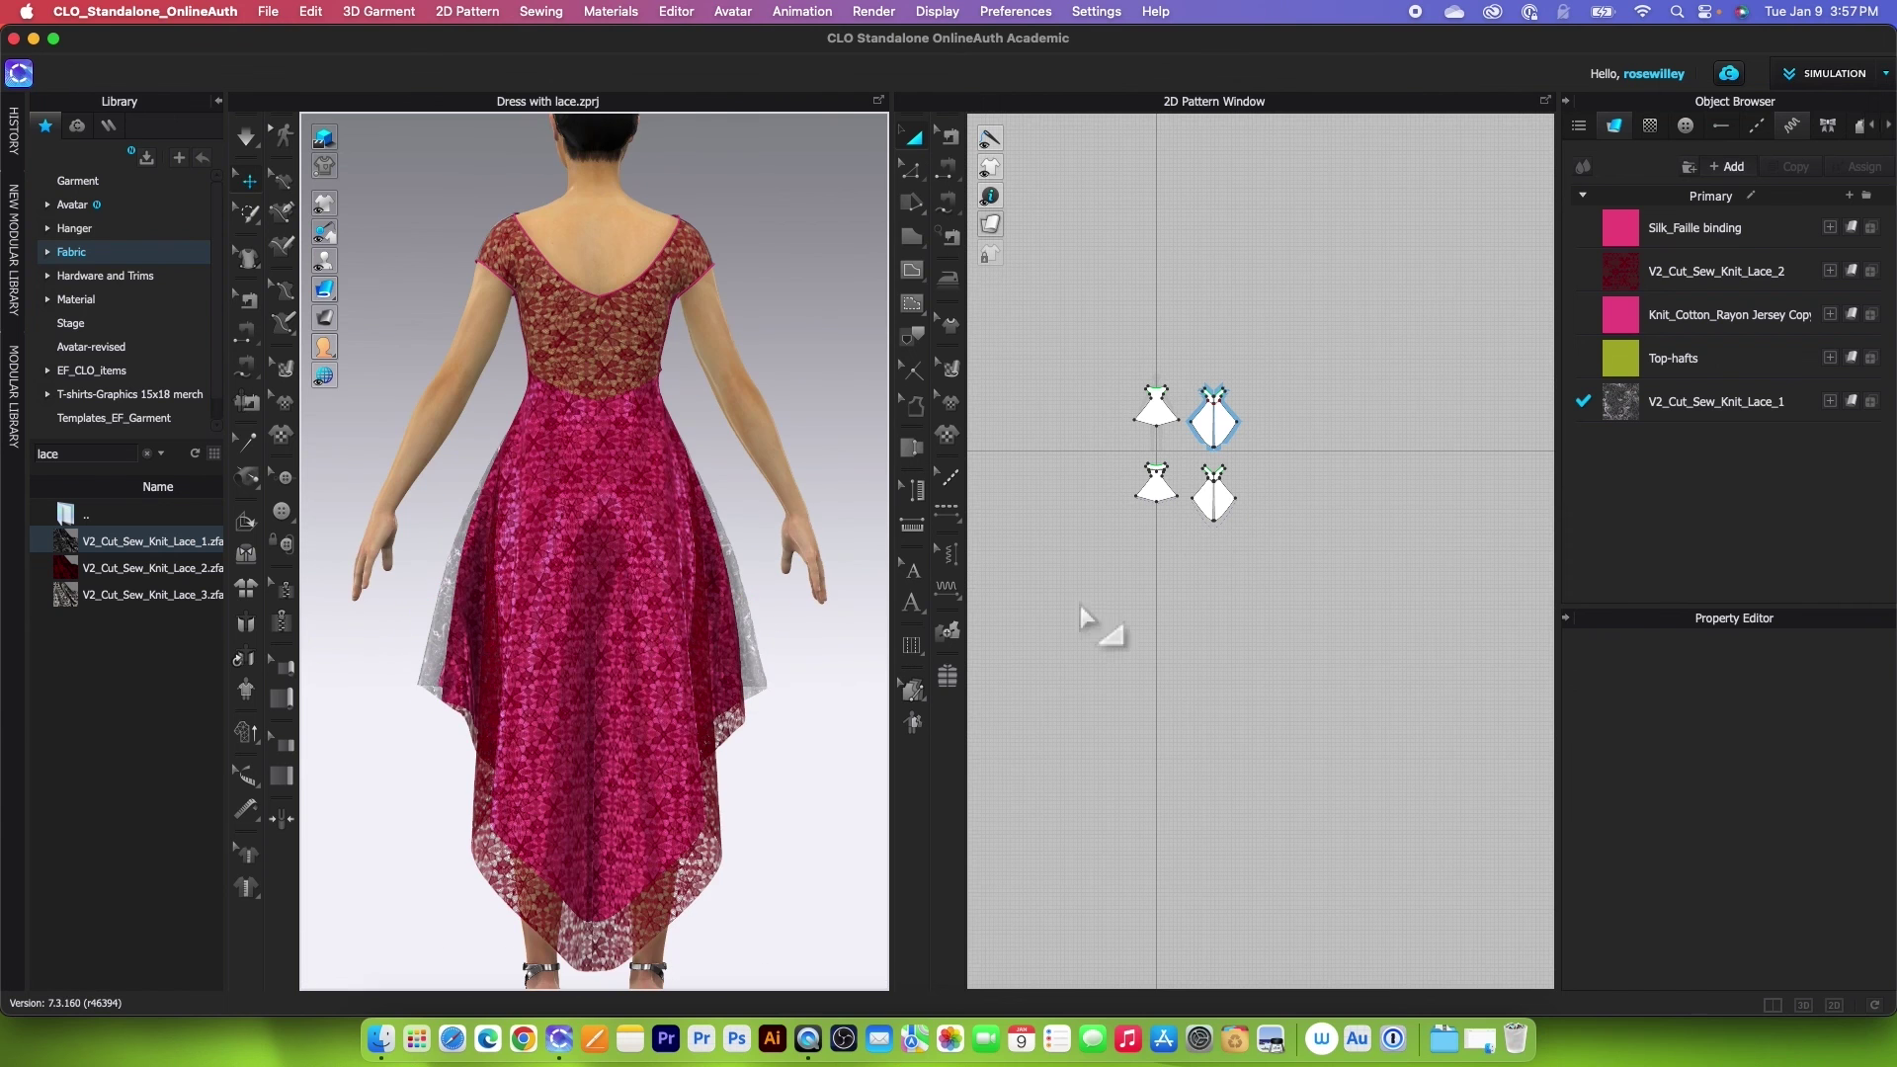
scroll(1238, 612, "up", 2)
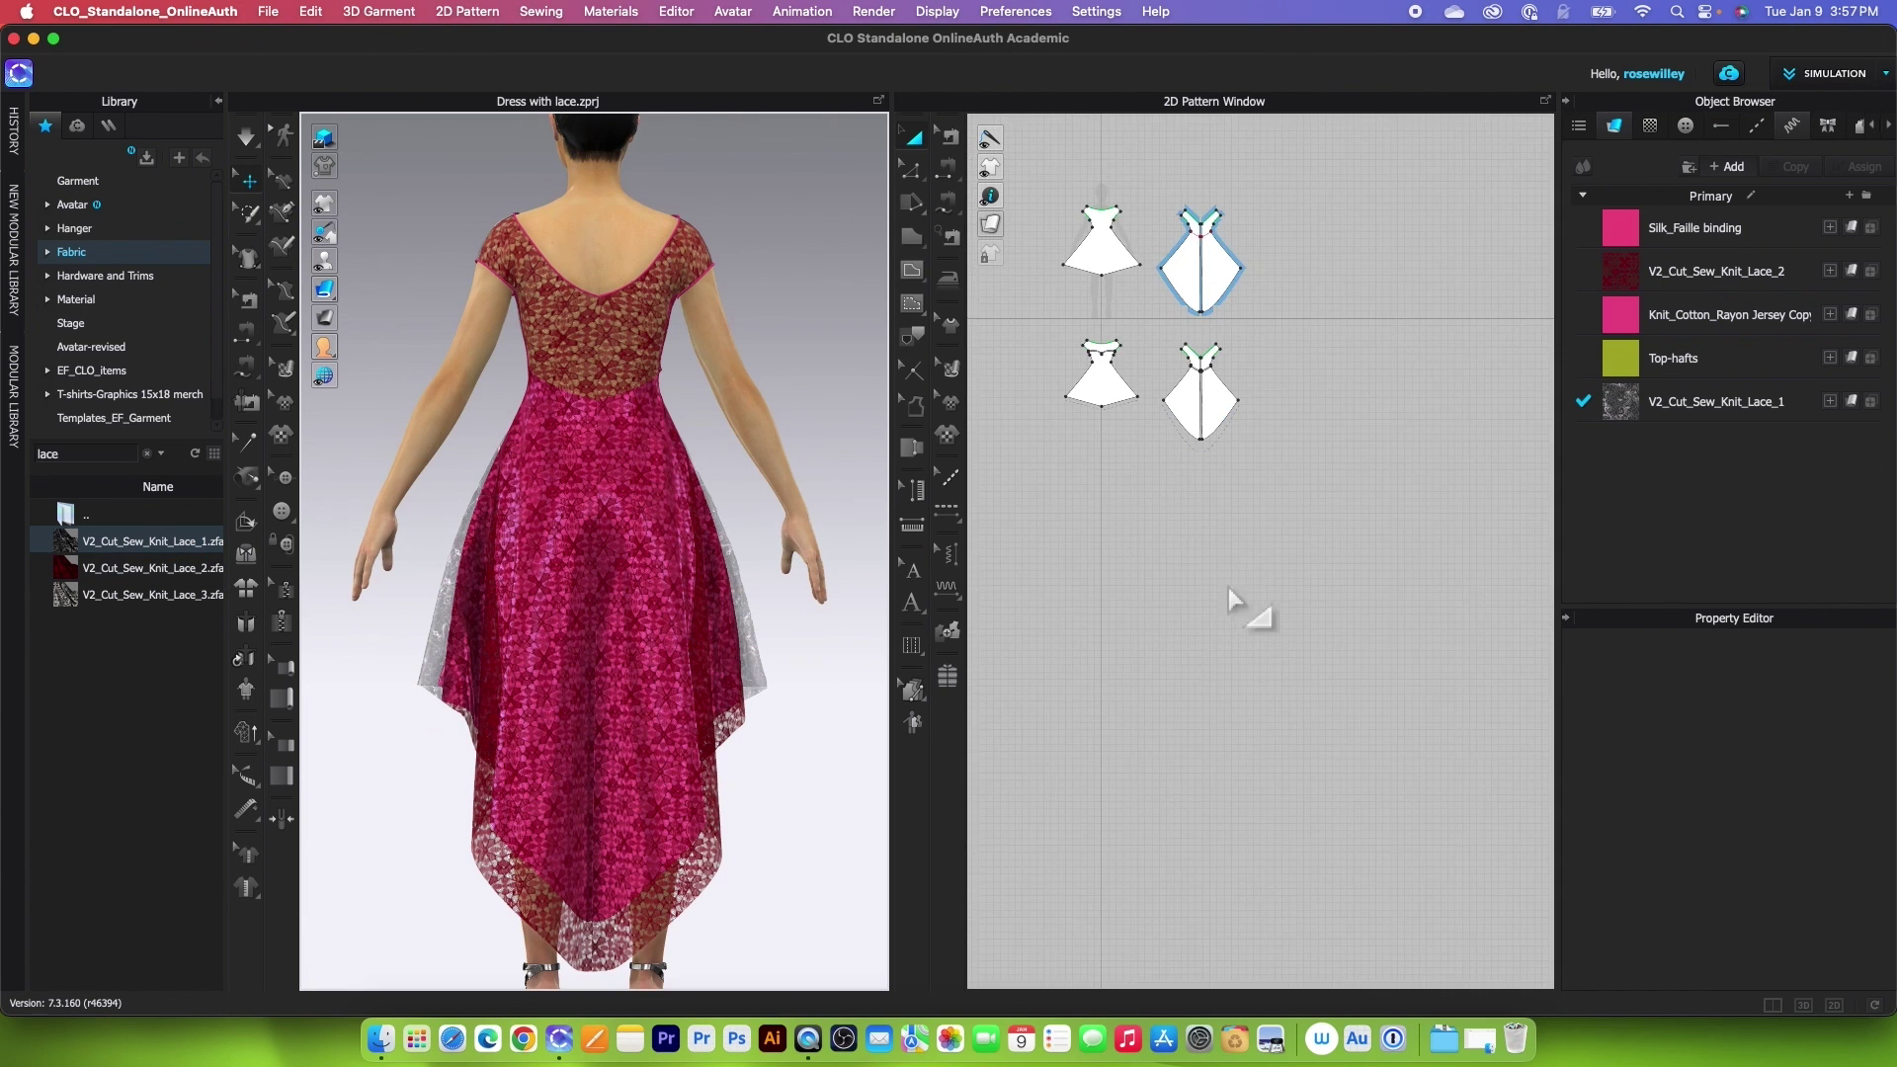
Assign Lace_1 to the upper-right back pattern piece and orbit back to the front
left_click_drag(1193, 218, 1296, 340)
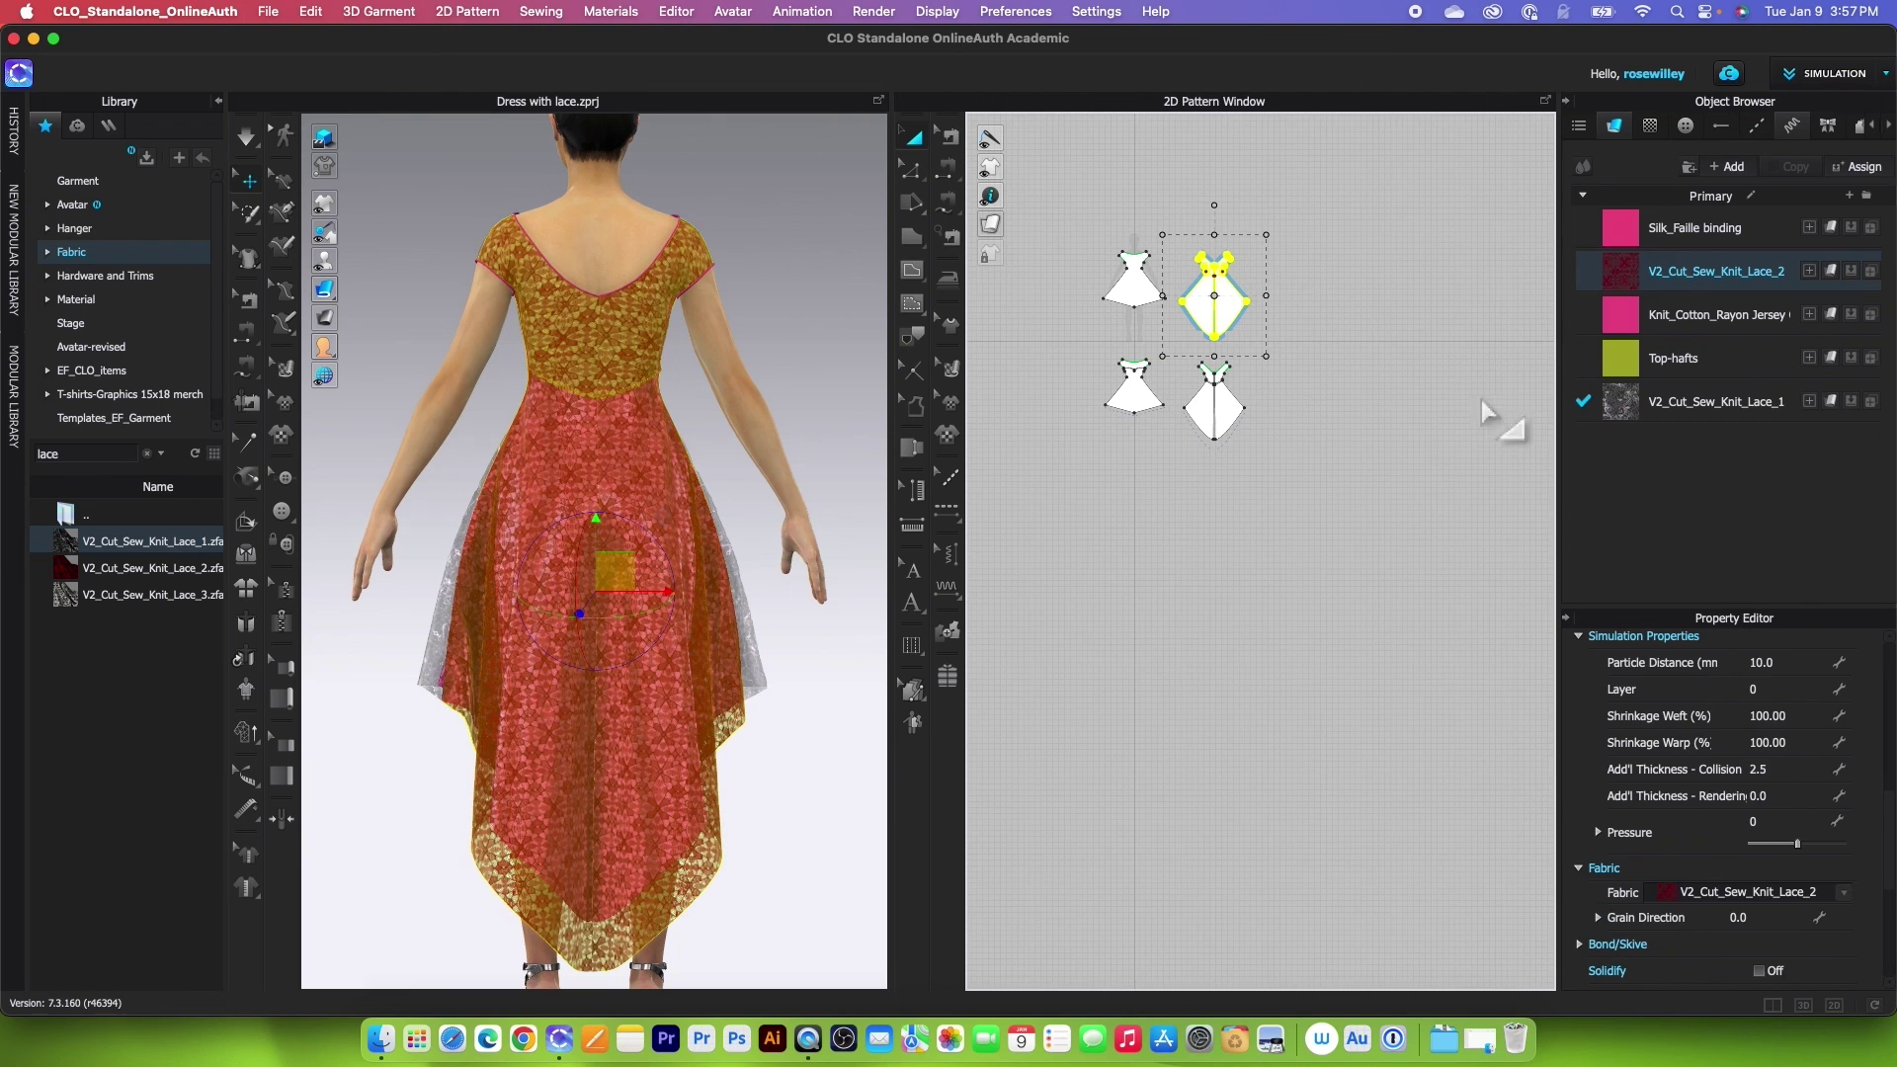
left_click(1850, 401)
left_click(1176, 662)
right_click_drag(618, 603, 787, 625)
scroll(774, 635, "down", 2)
scroll(782, 637, "up", 2)
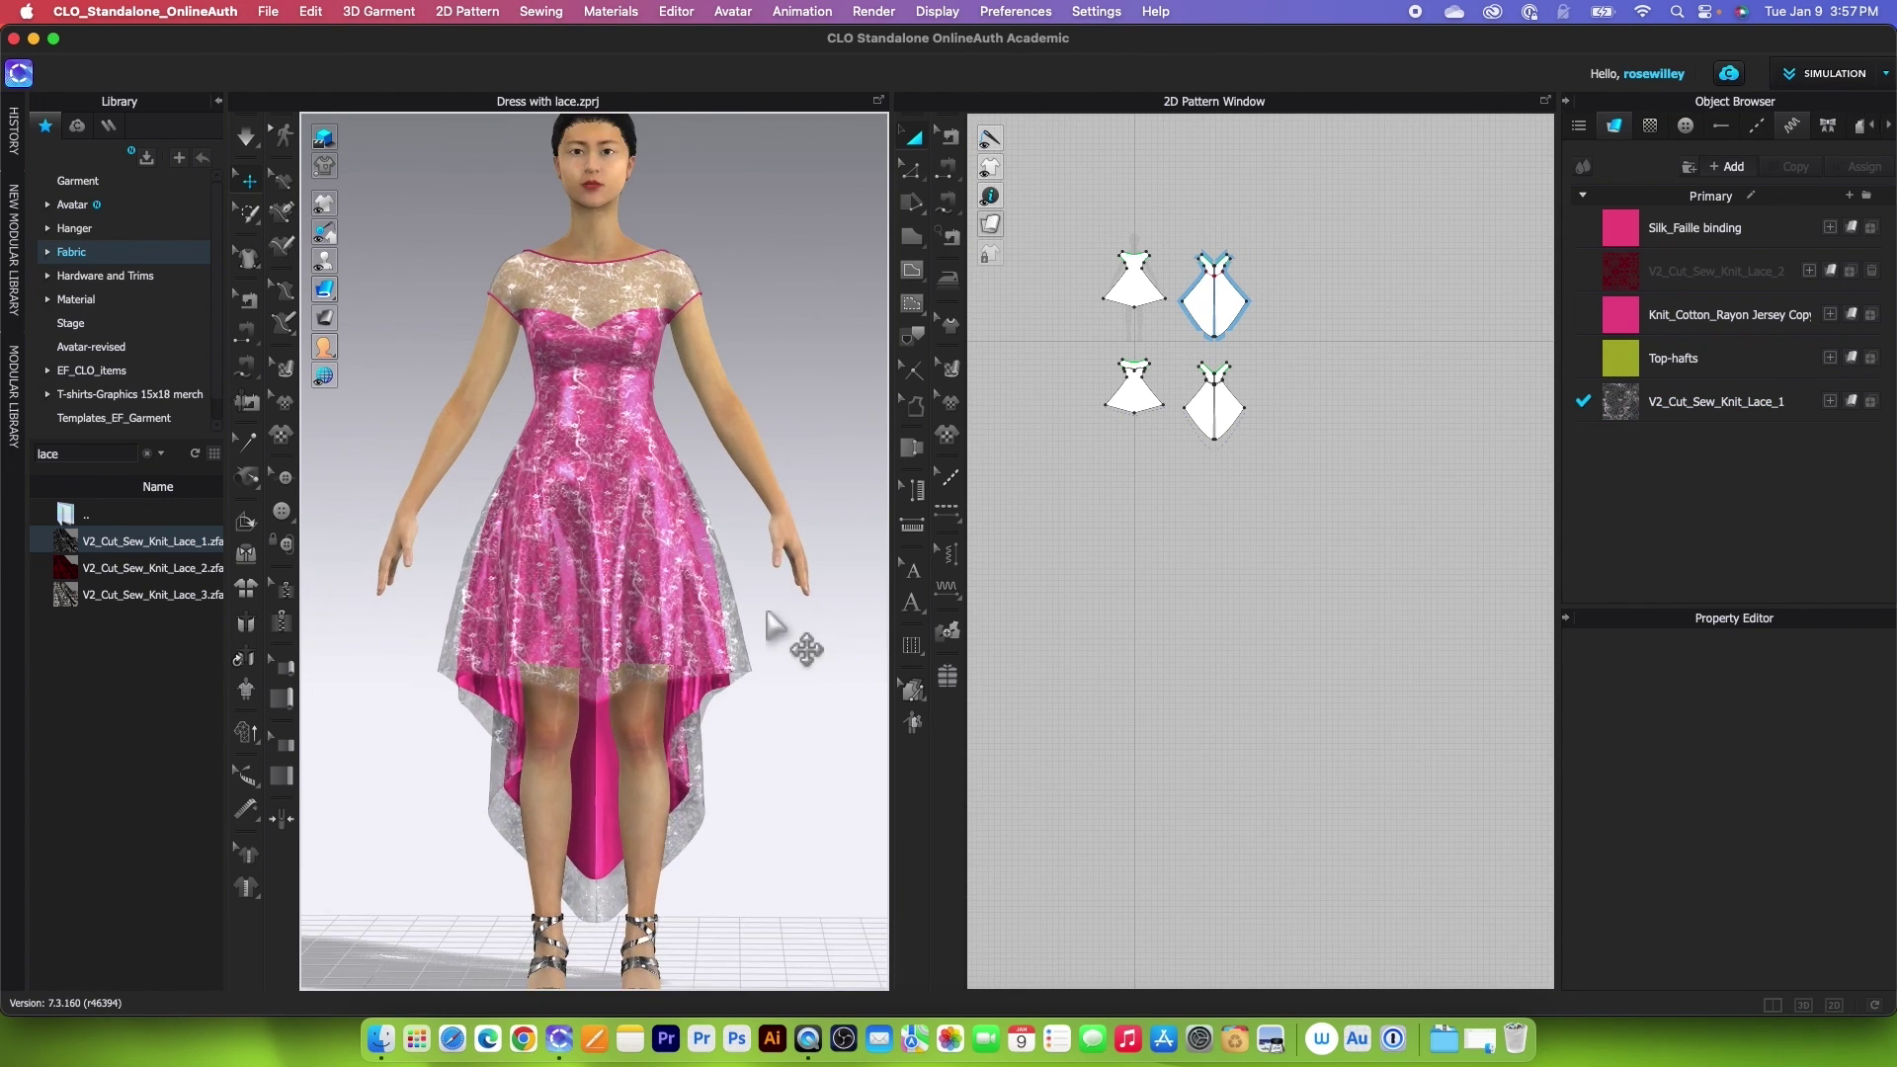